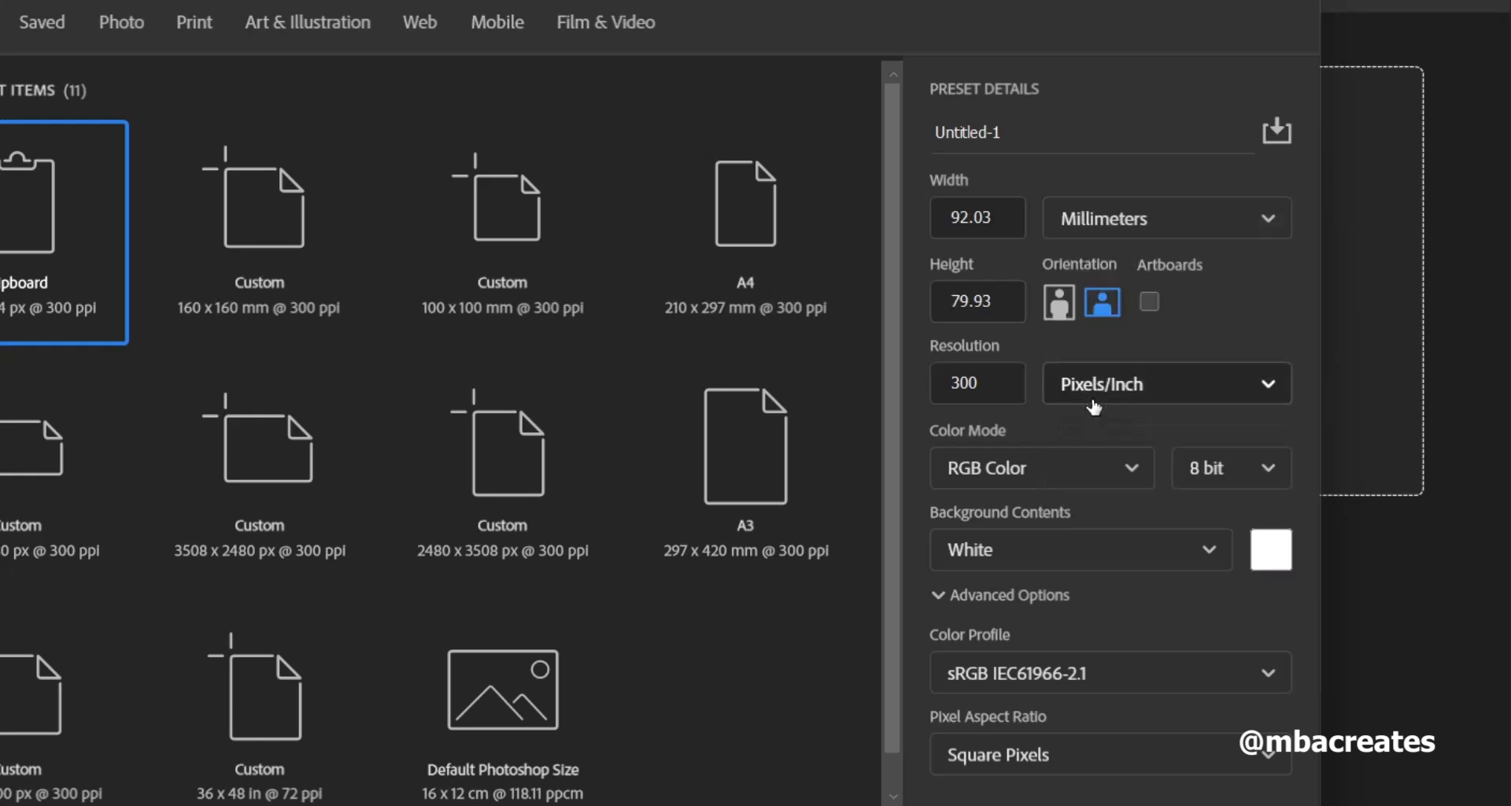
# Create a new document 100 mm wide and 110 mm high, and unlock its Background layer.
pyautogui.click(991, 216)
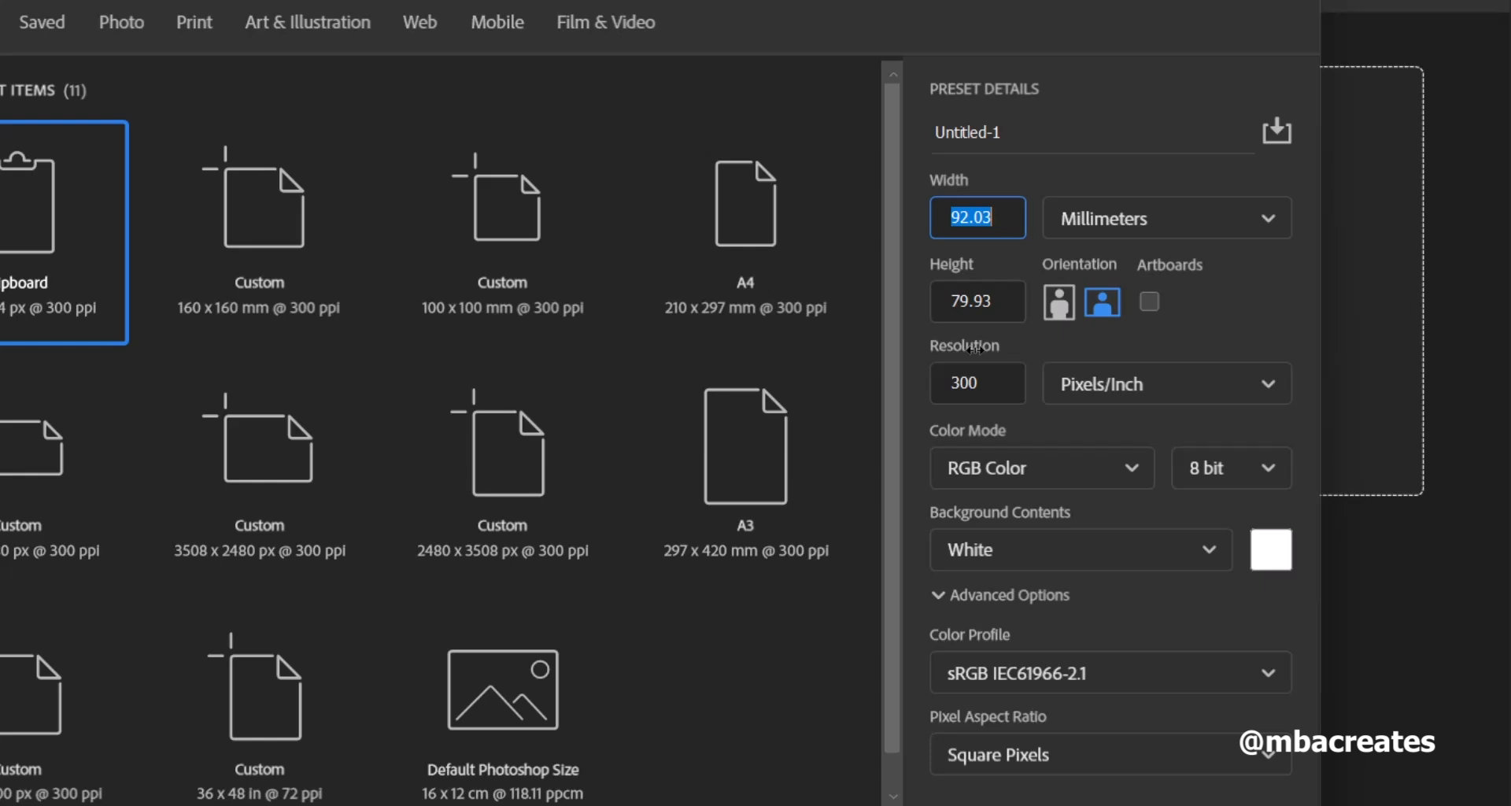
pyautogui.write('90')
pyautogui.press('BackSpace')
pyautogui.press('BackSpace')
pyautogui.write('100')
pyautogui.press('Tab')
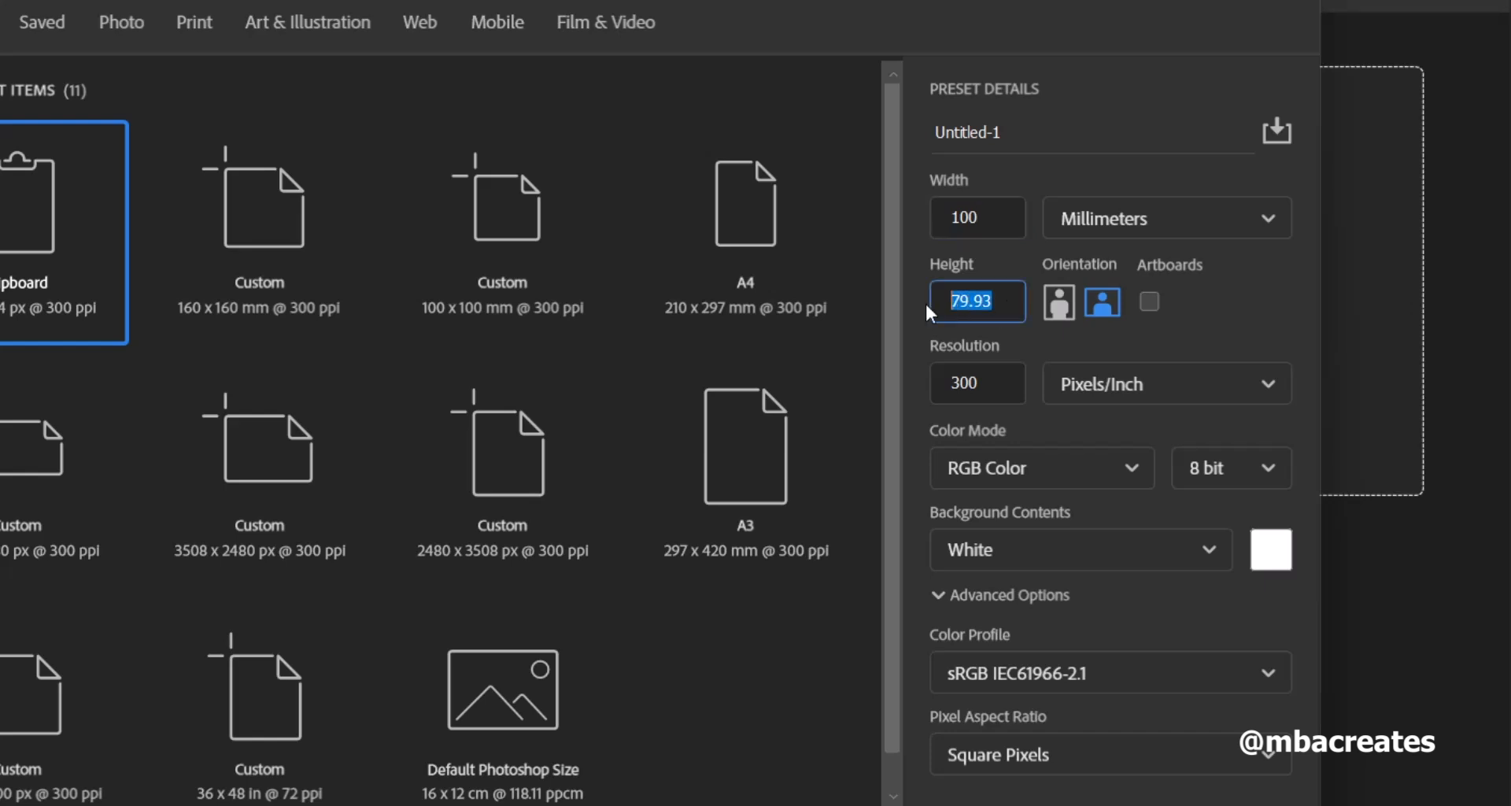
pyautogui.write('110')
pyautogui.press('Return')
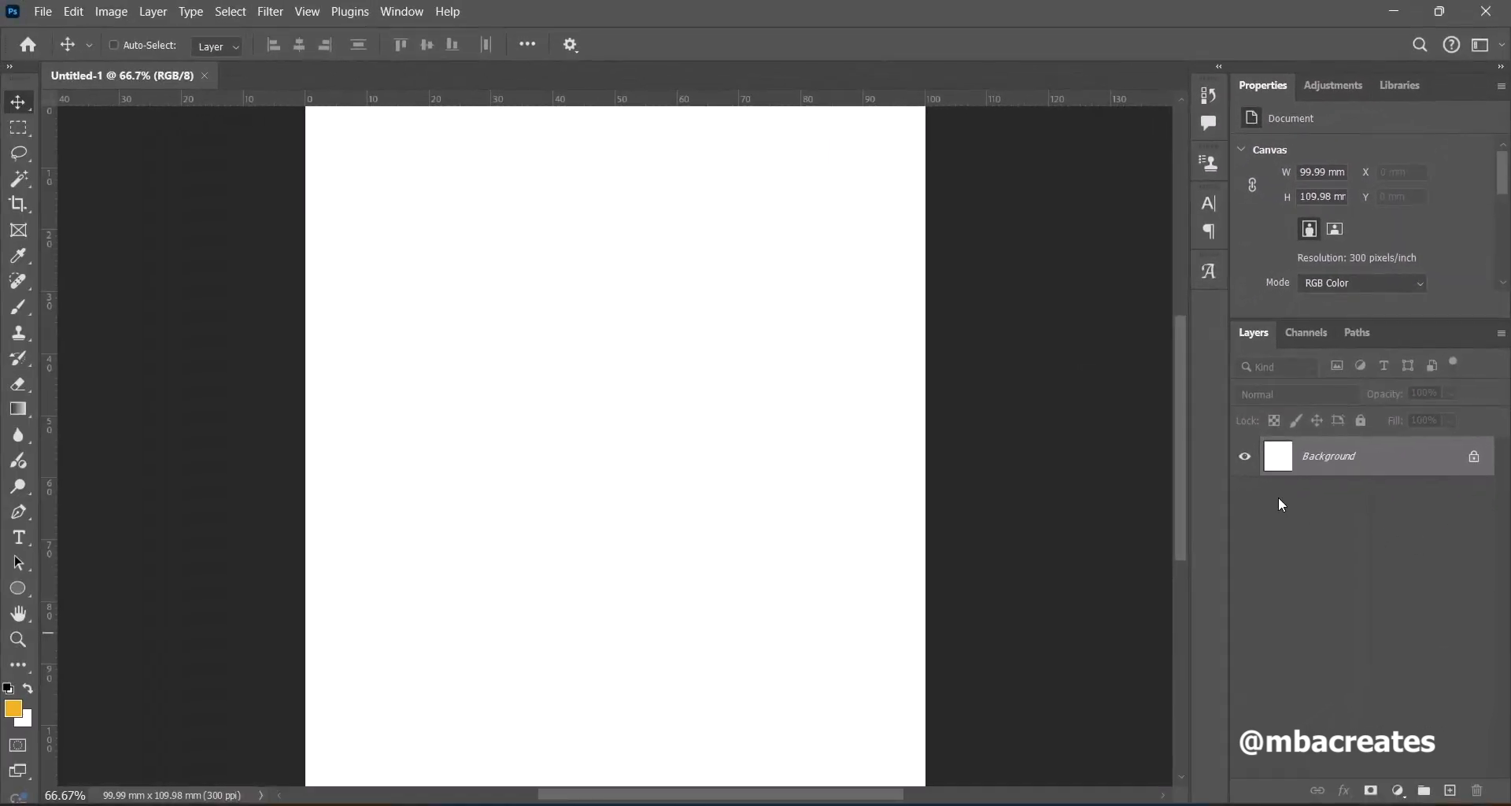
pyautogui.click(1474, 457)
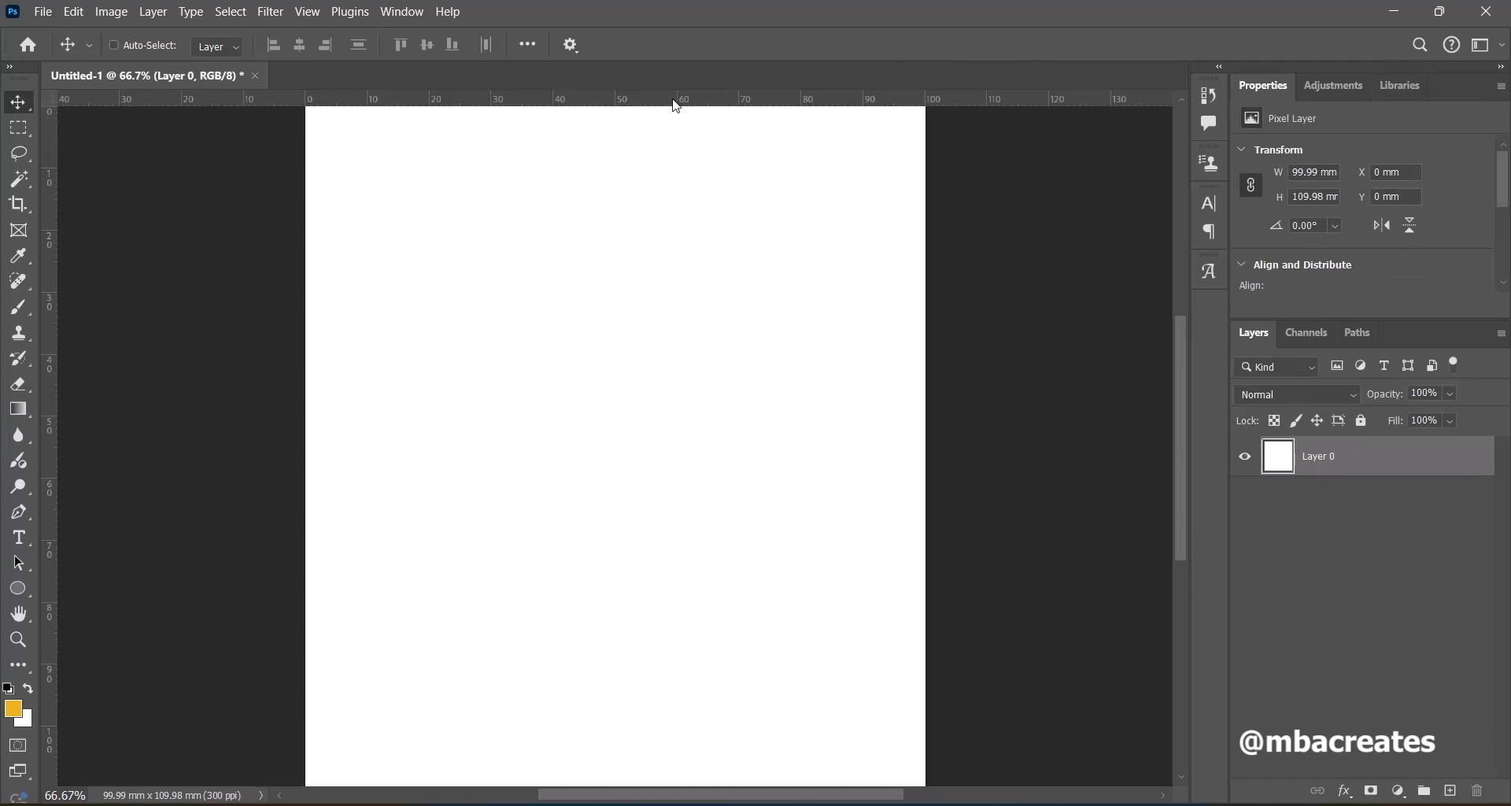
# Add a horizontal cyan guide at 30 mm on the canvas.
pyautogui.click(310, 13)
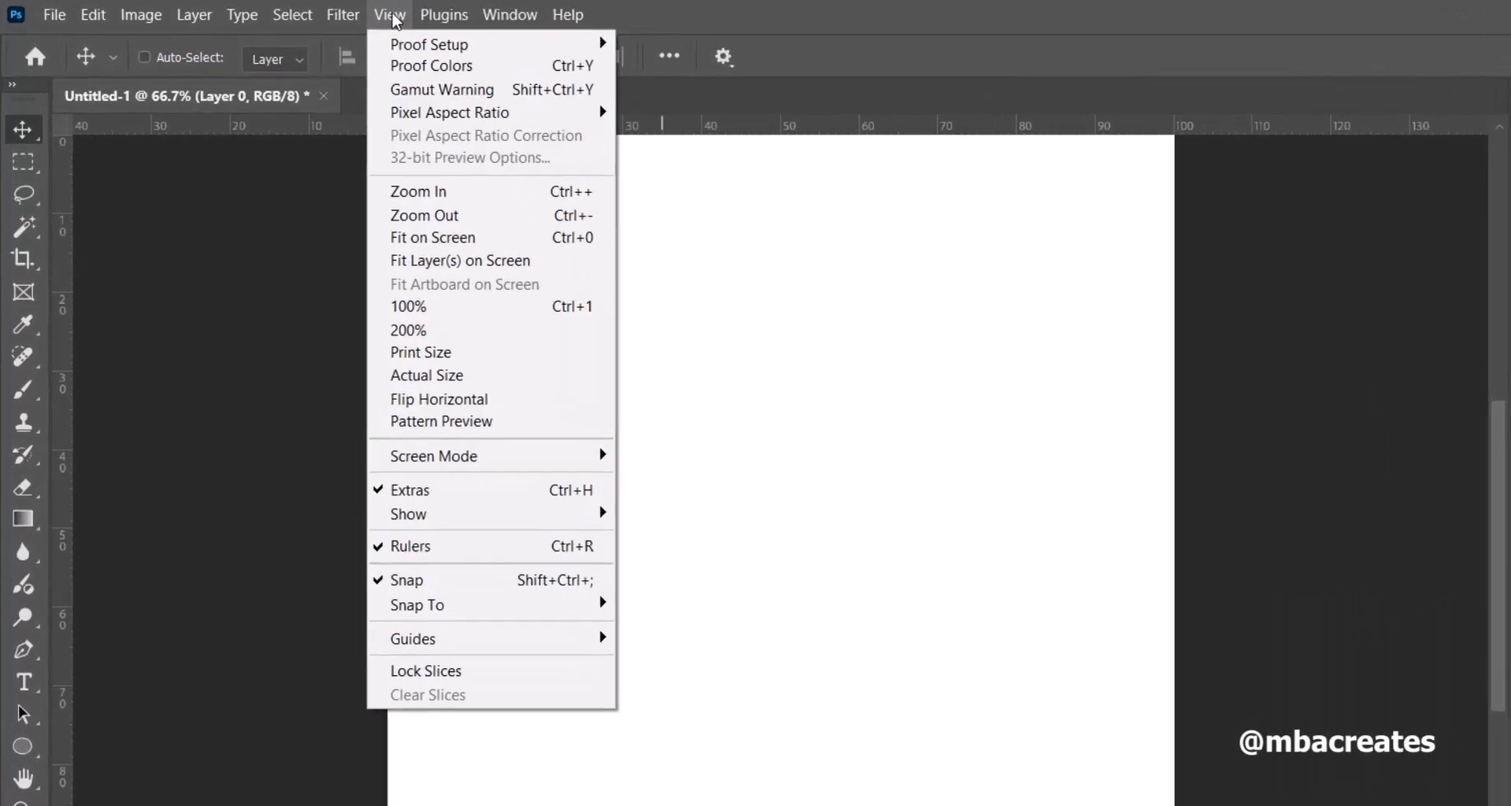
pyautogui.moveTo(456, 538)
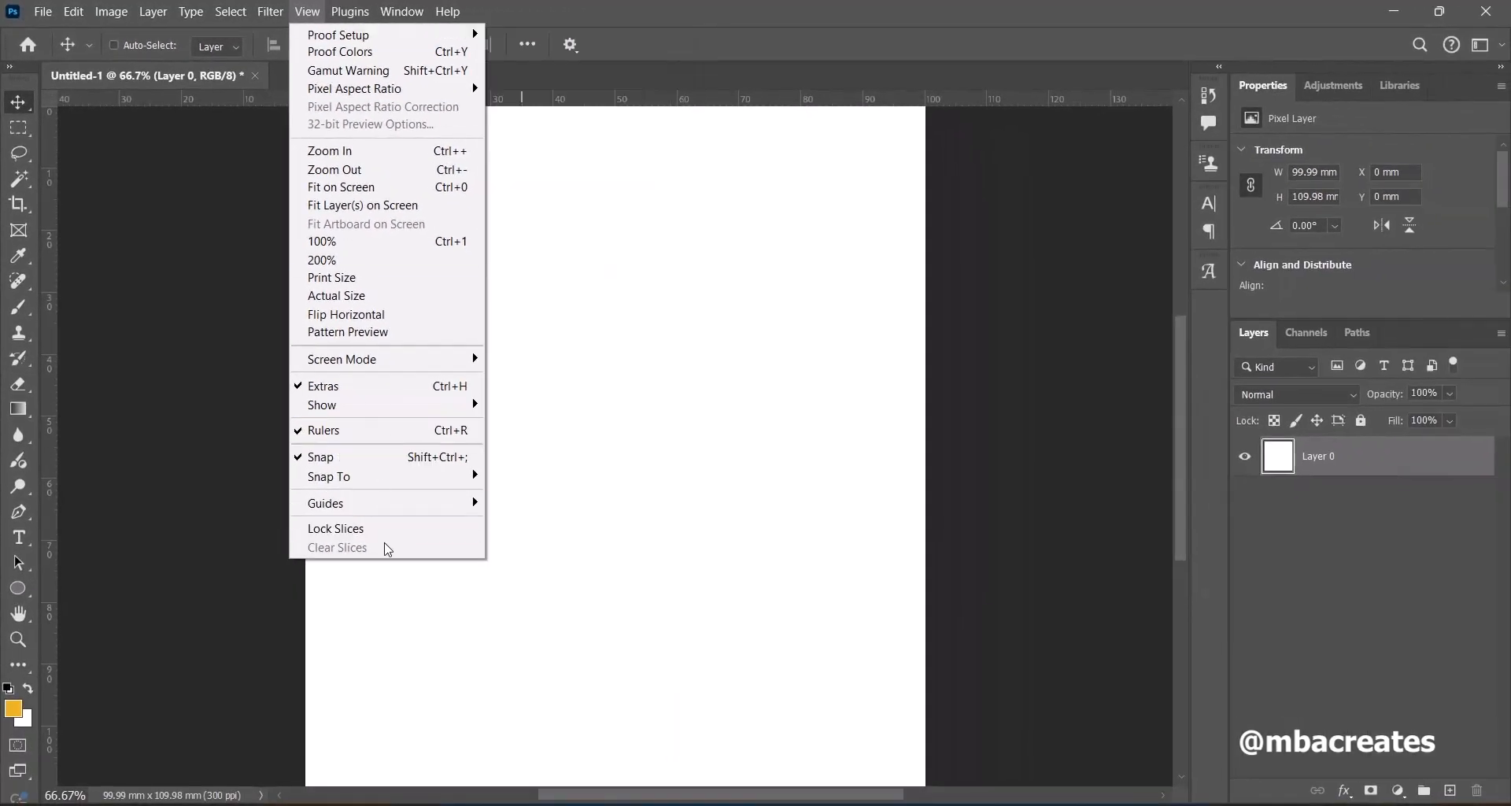
pyautogui.moveTo(370, 513)
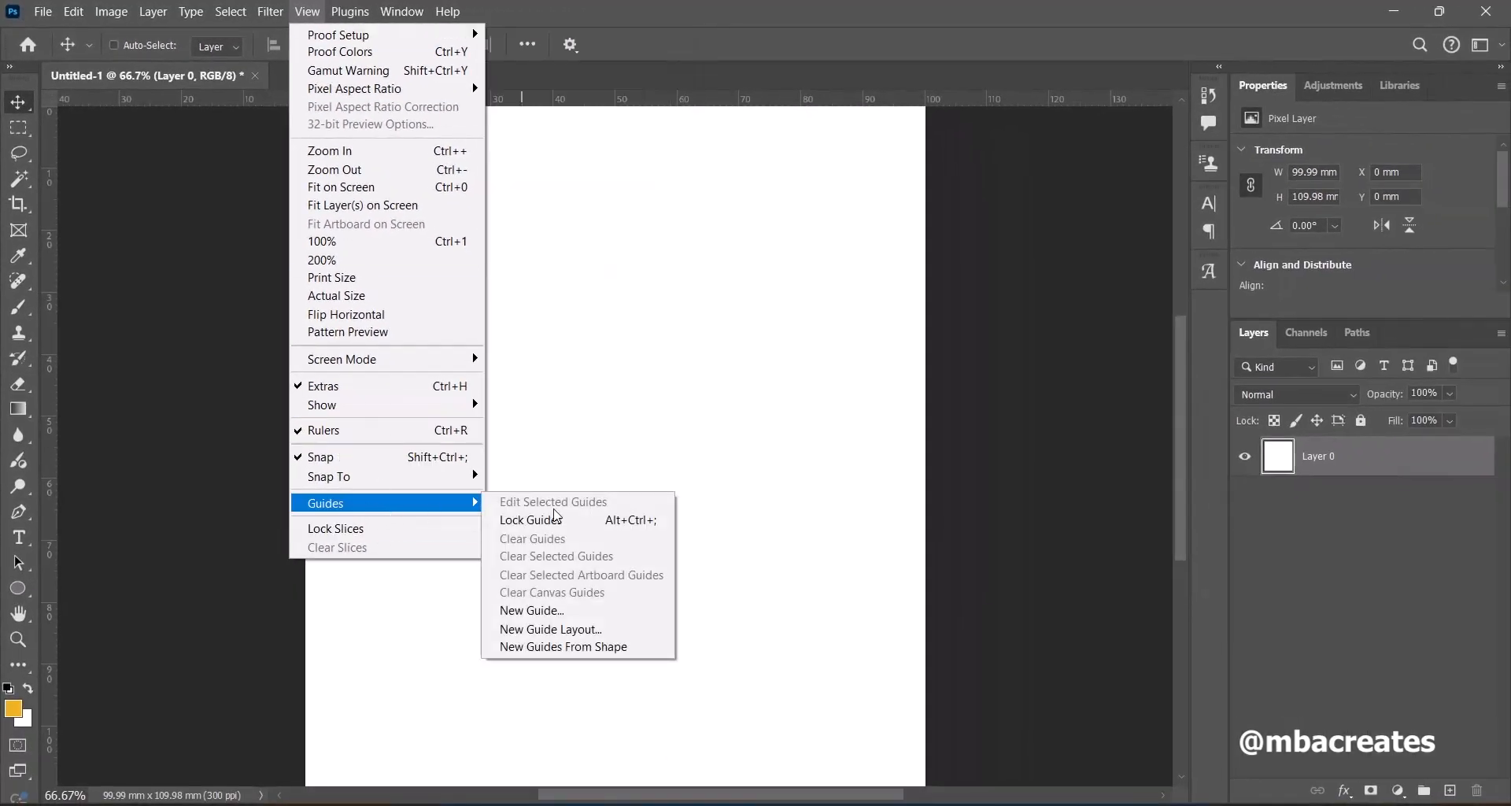
pyautogui.click(550, 613)
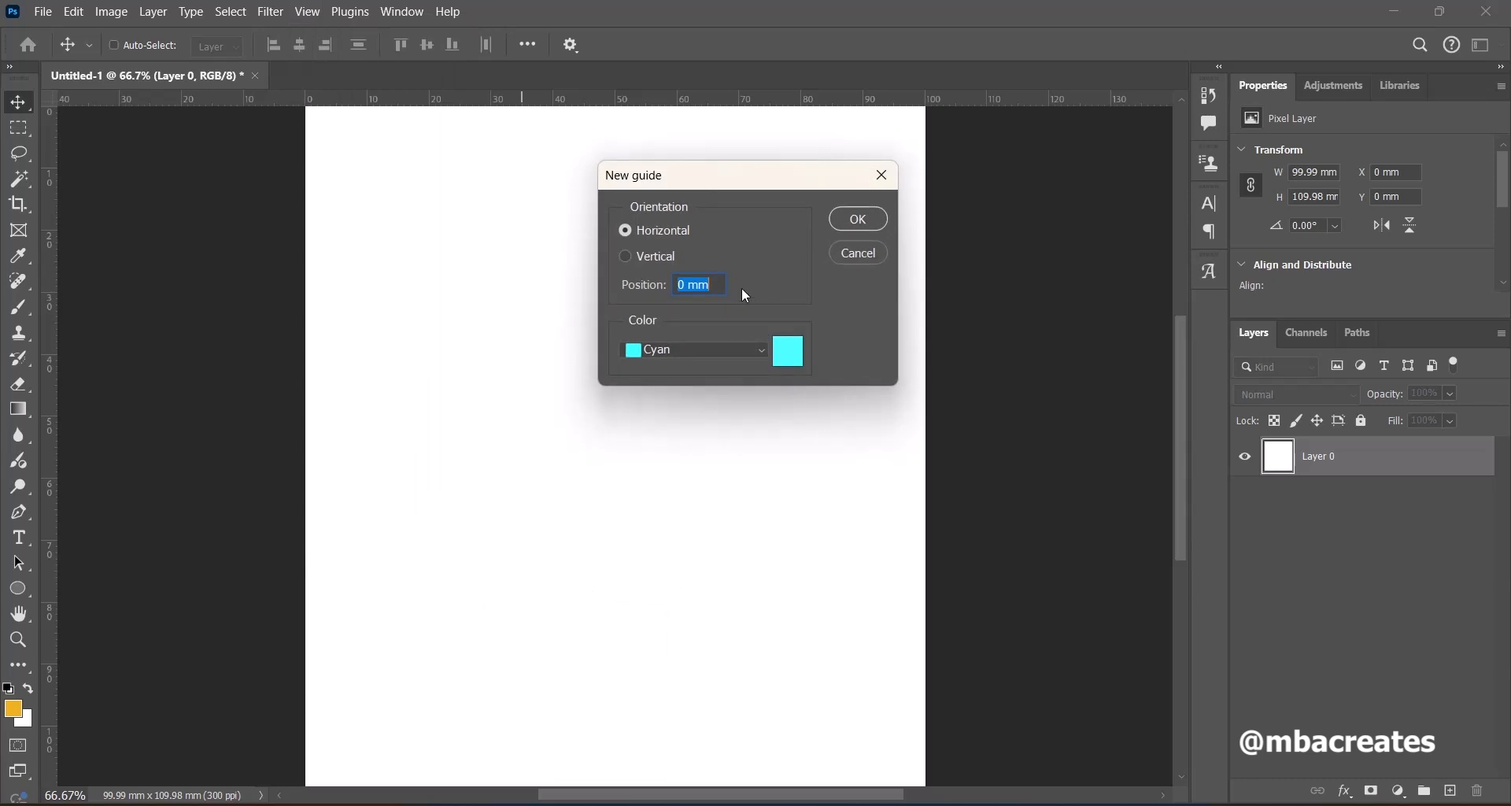
pyautogui.write('300')
pyautogui.click(859, 220)
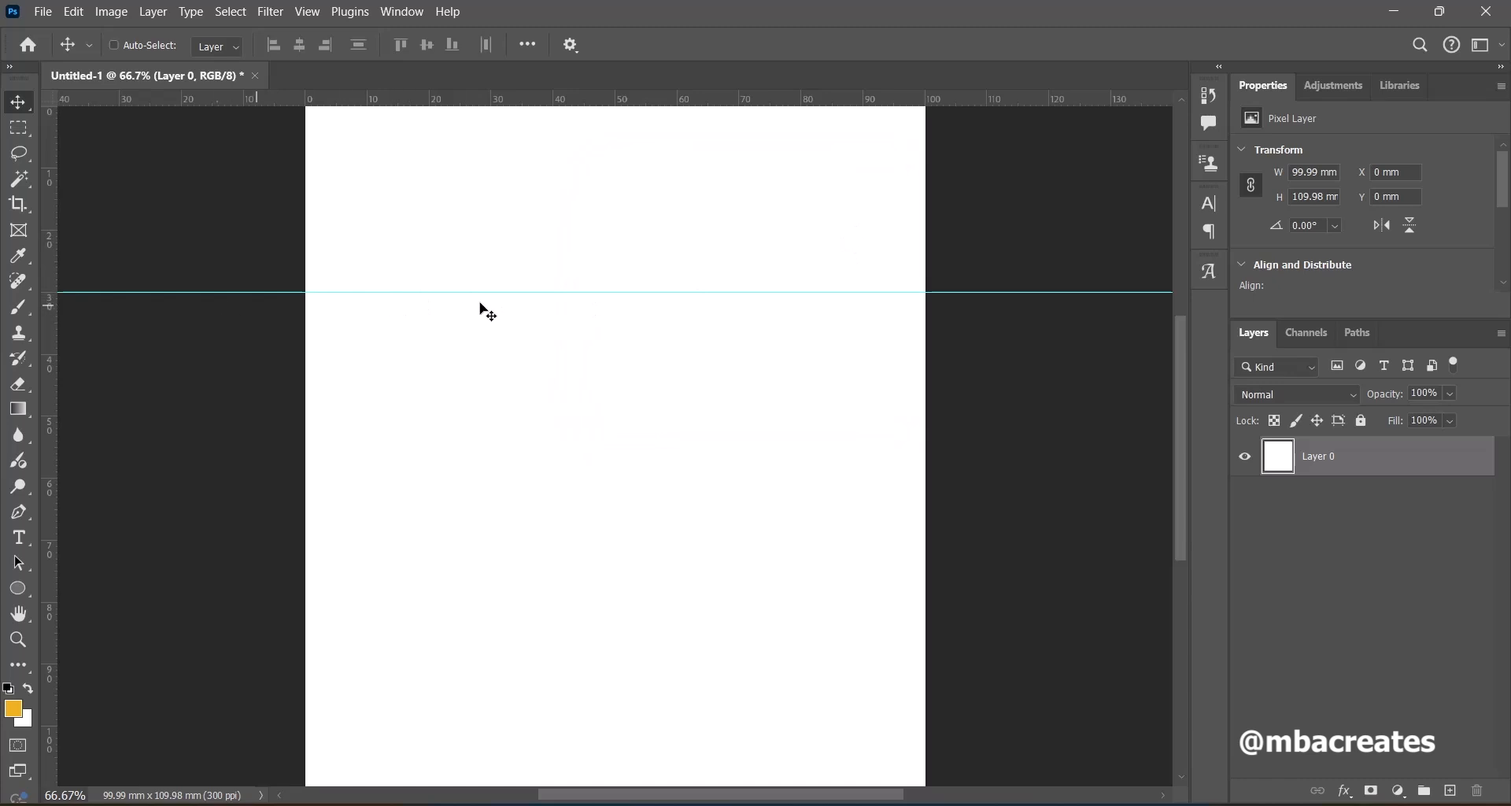
# Add a vertical cyan guide at 30 mm on the canvas.
pyautogui.click(307, 11)
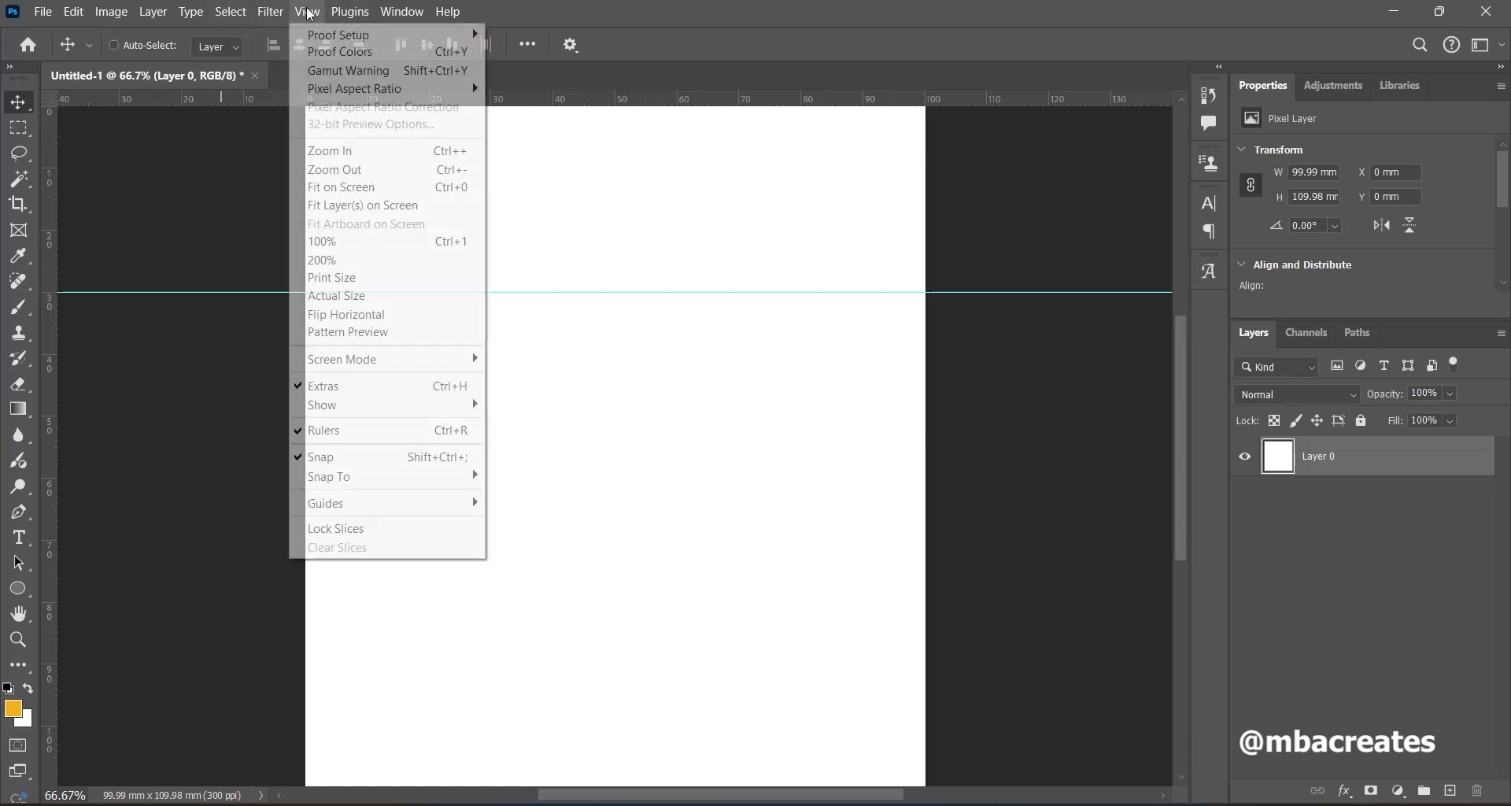
pyautogui.moveTo(431, 503)
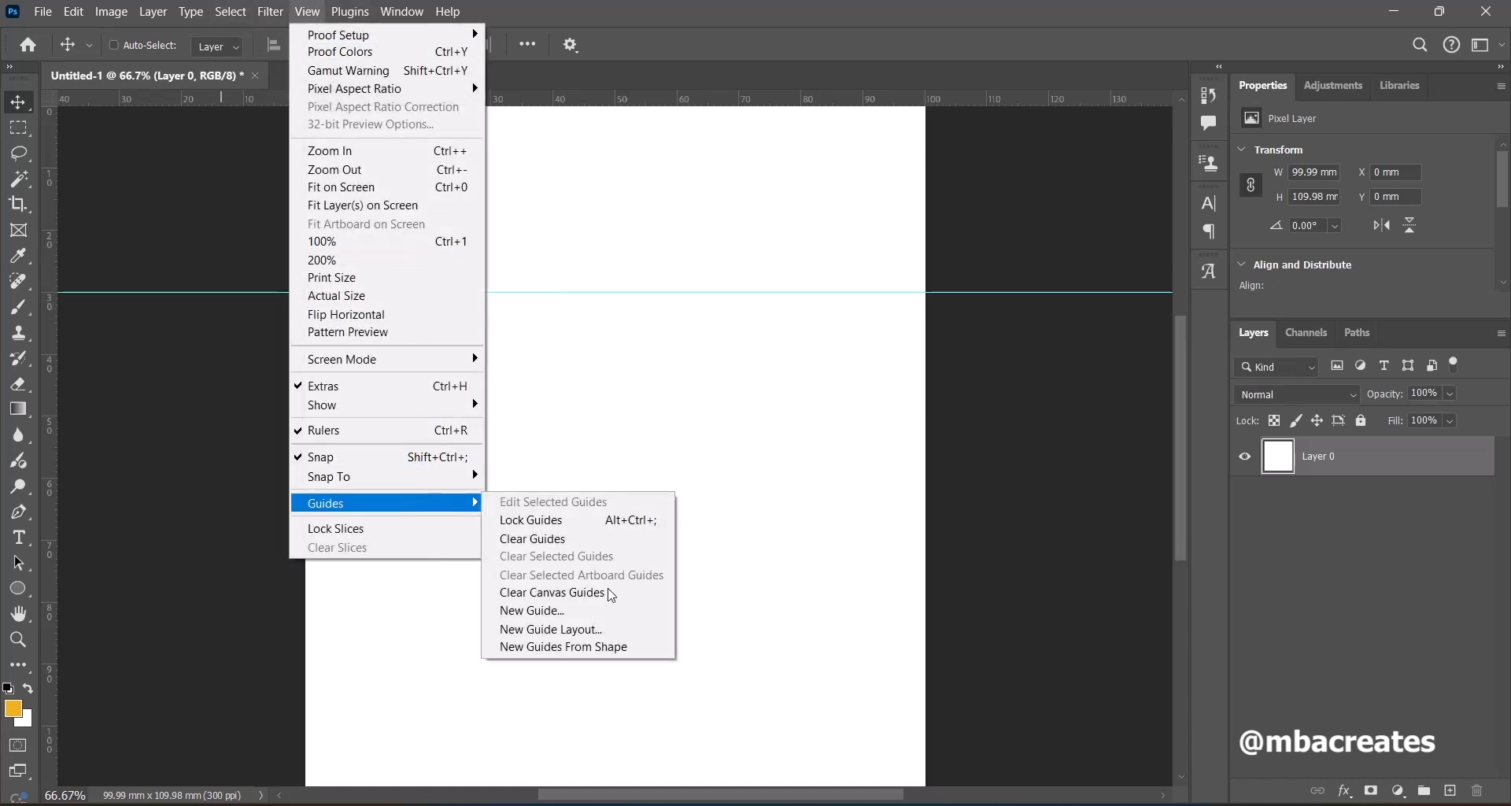
pyautogui.click(578, 613)
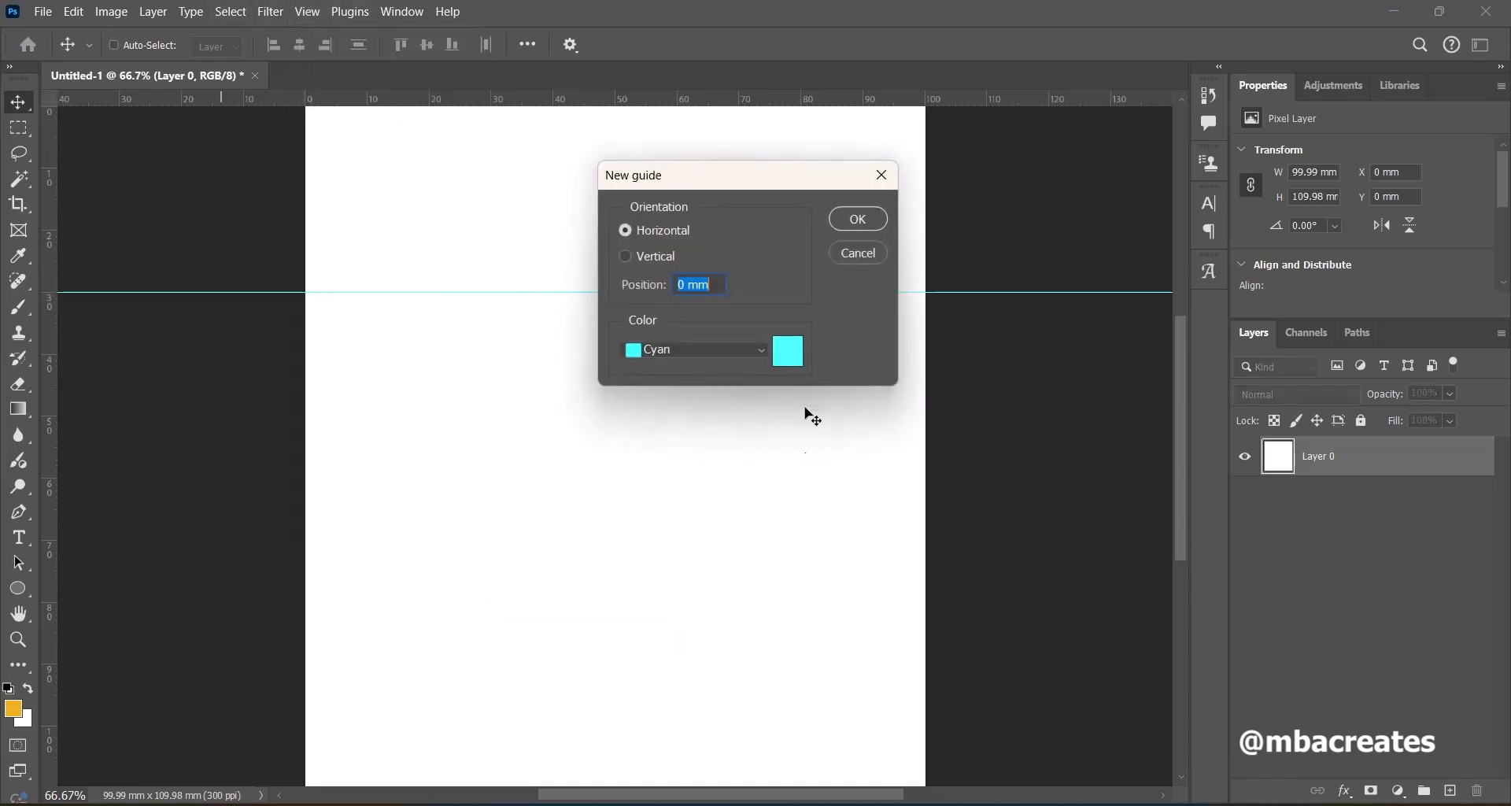
pyautogui.click(628, 262)
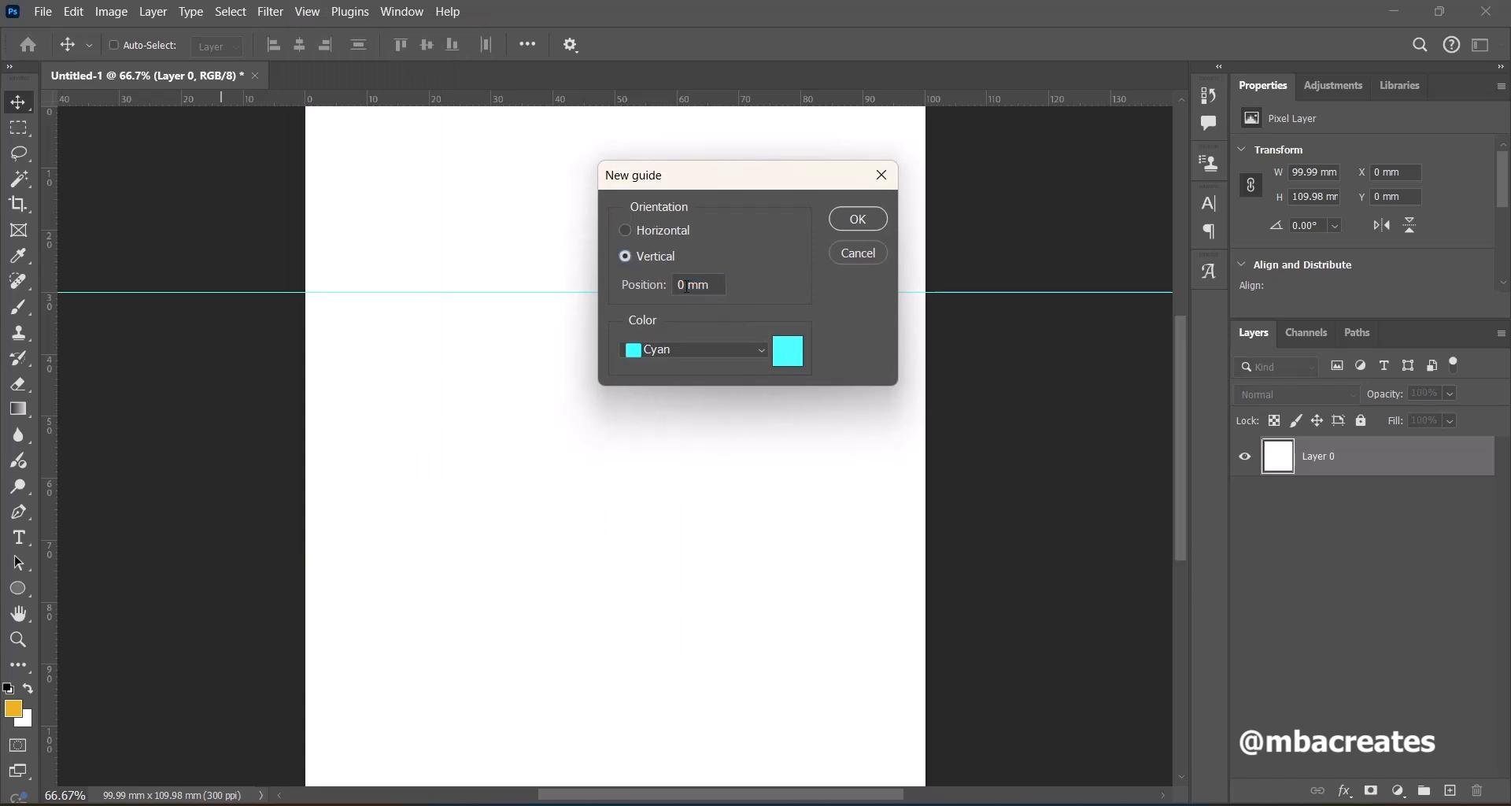
pyautogui.click(687, 286)
pyautogui.press('BackSpace')
pyautogui.write('30')
pyautogui.press('Return')
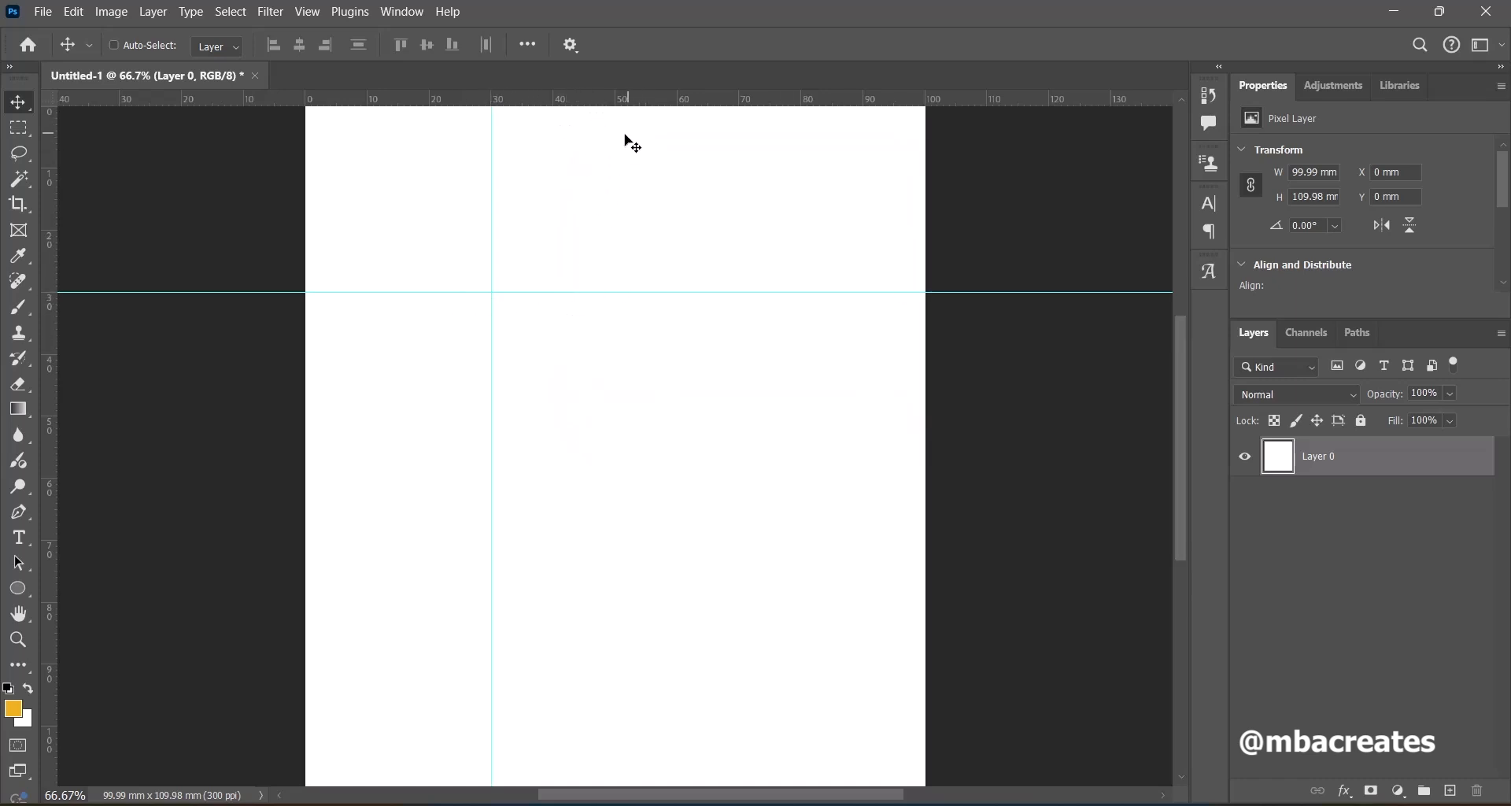
# Add another vertical cyan guide at 50 mm.
pyautogui.click(318, 15)
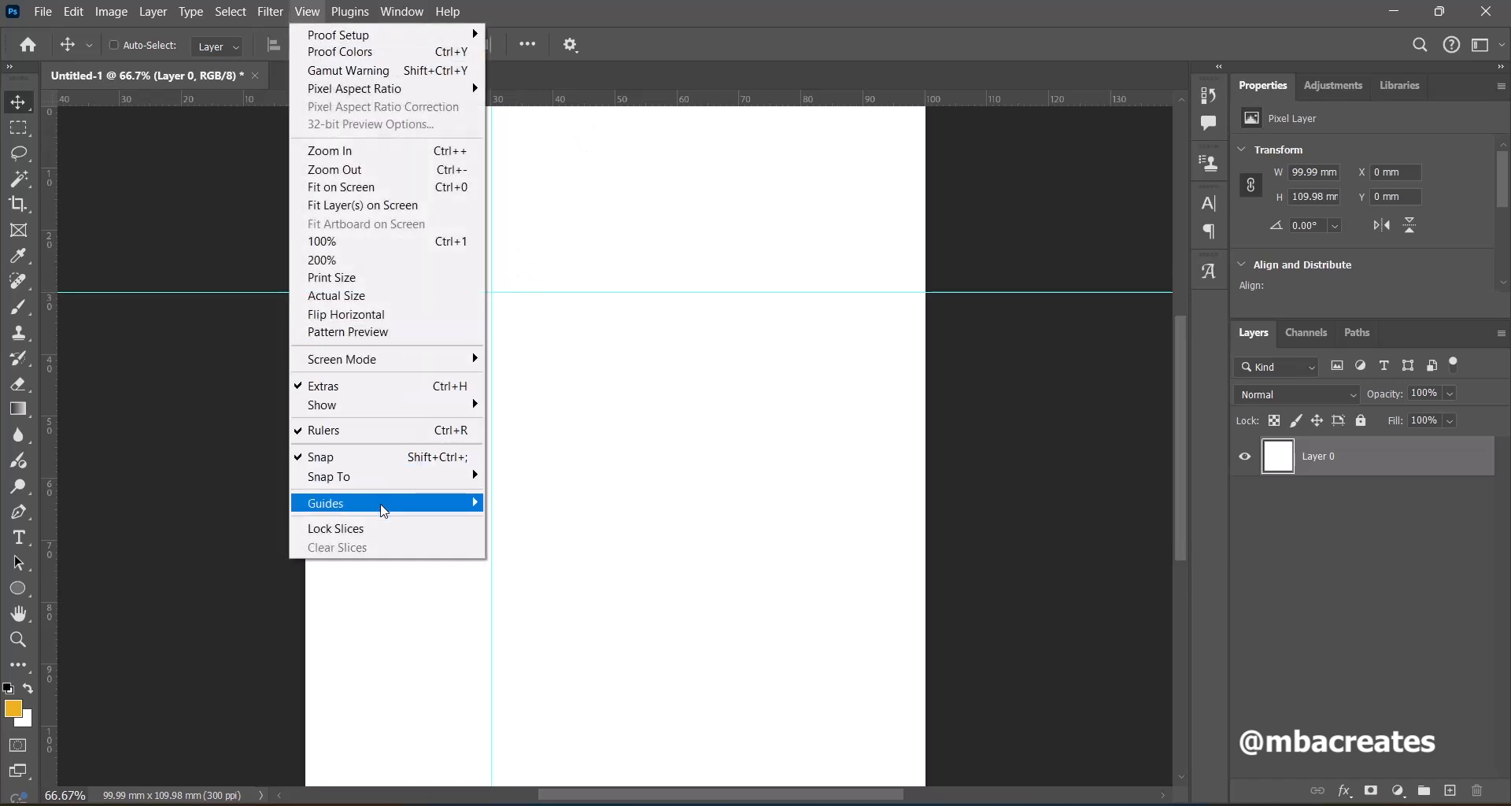
pyautogui.moveTo(385, 508)
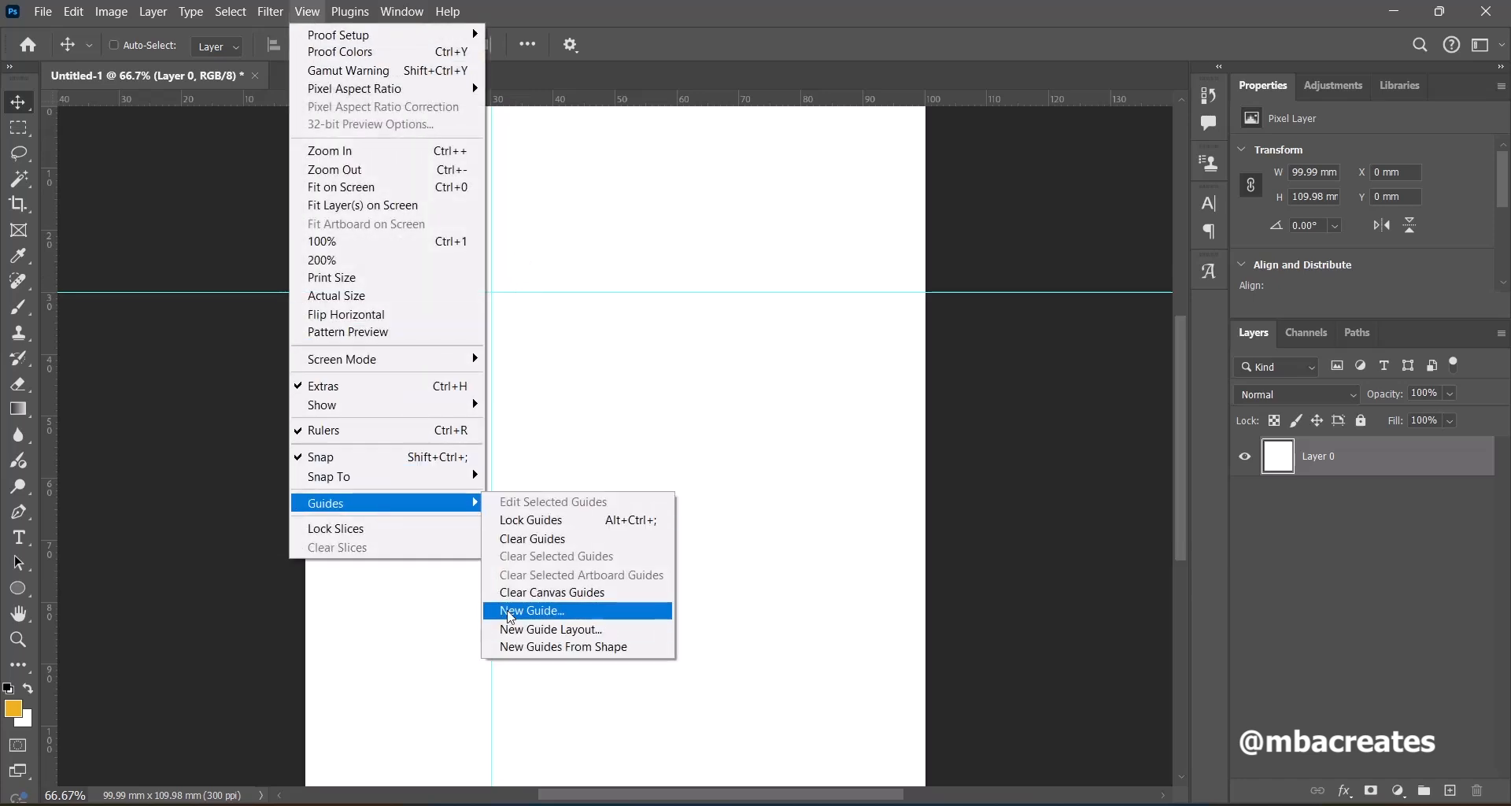
pyautogui.click(511, 613)
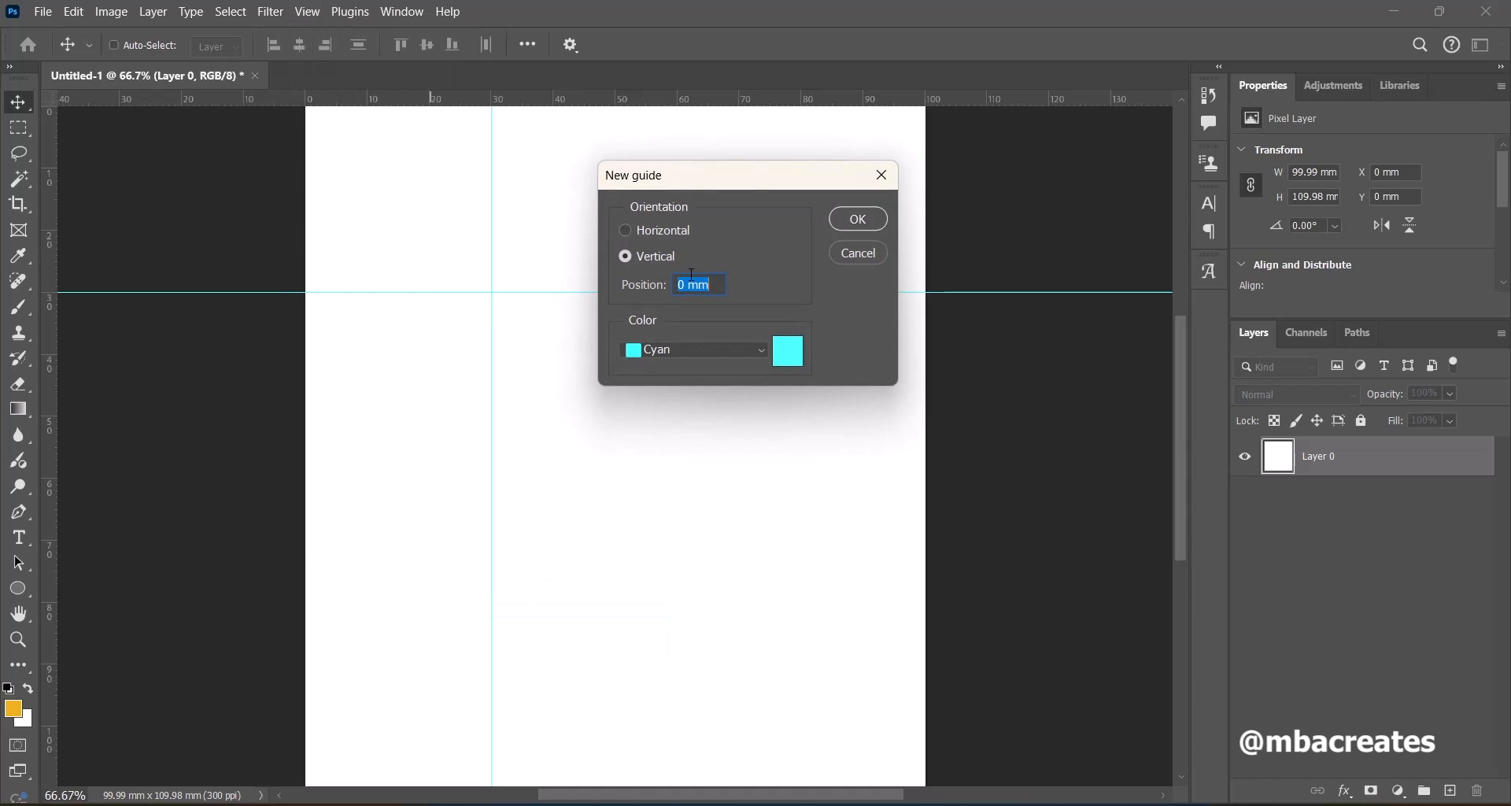
pyautogui.write('50')
pyautogui.click(848, 221)
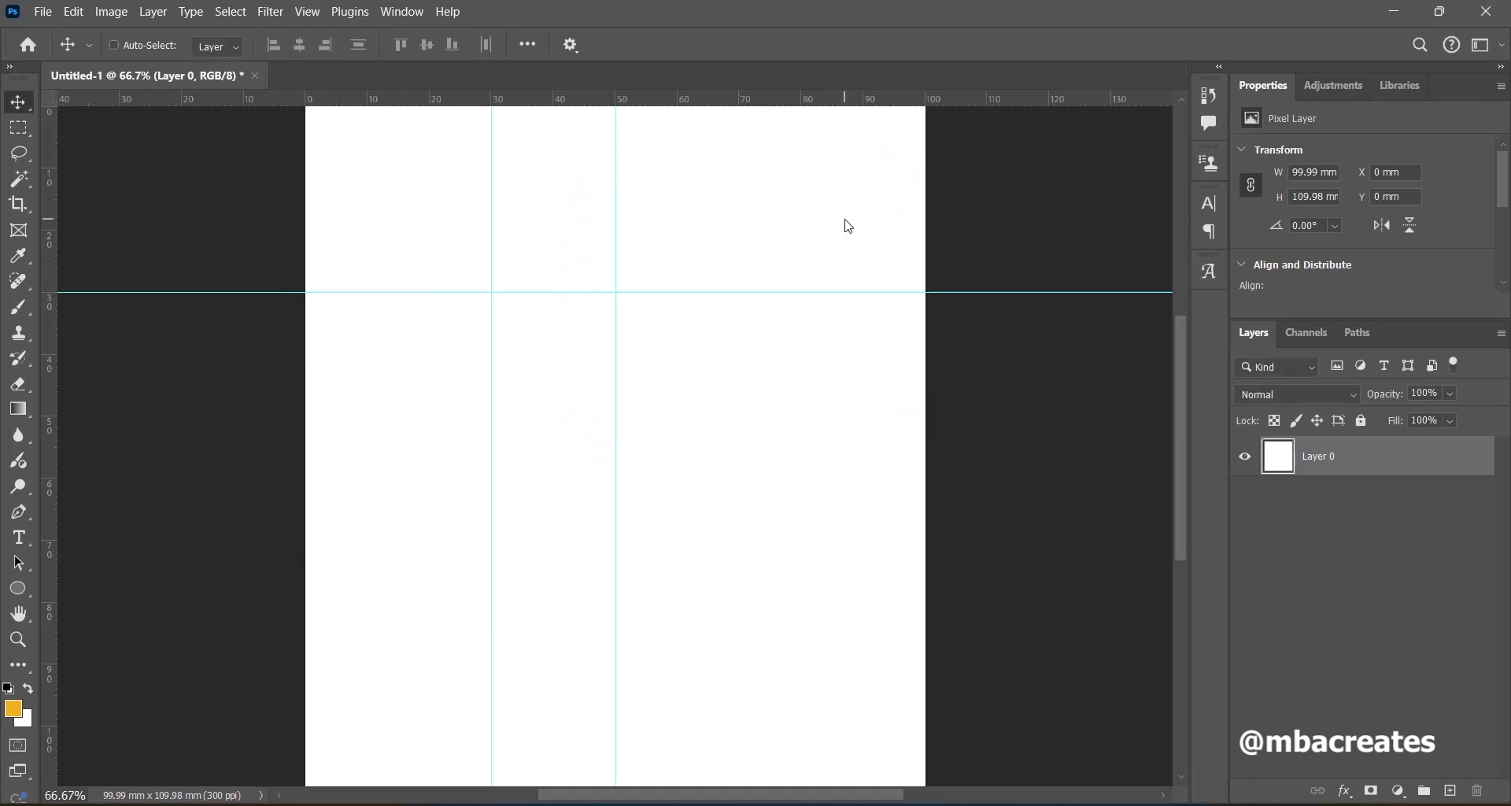
# Add a second horizontal cyan guide at 50 mm.
pyautogui.click(313, 17)
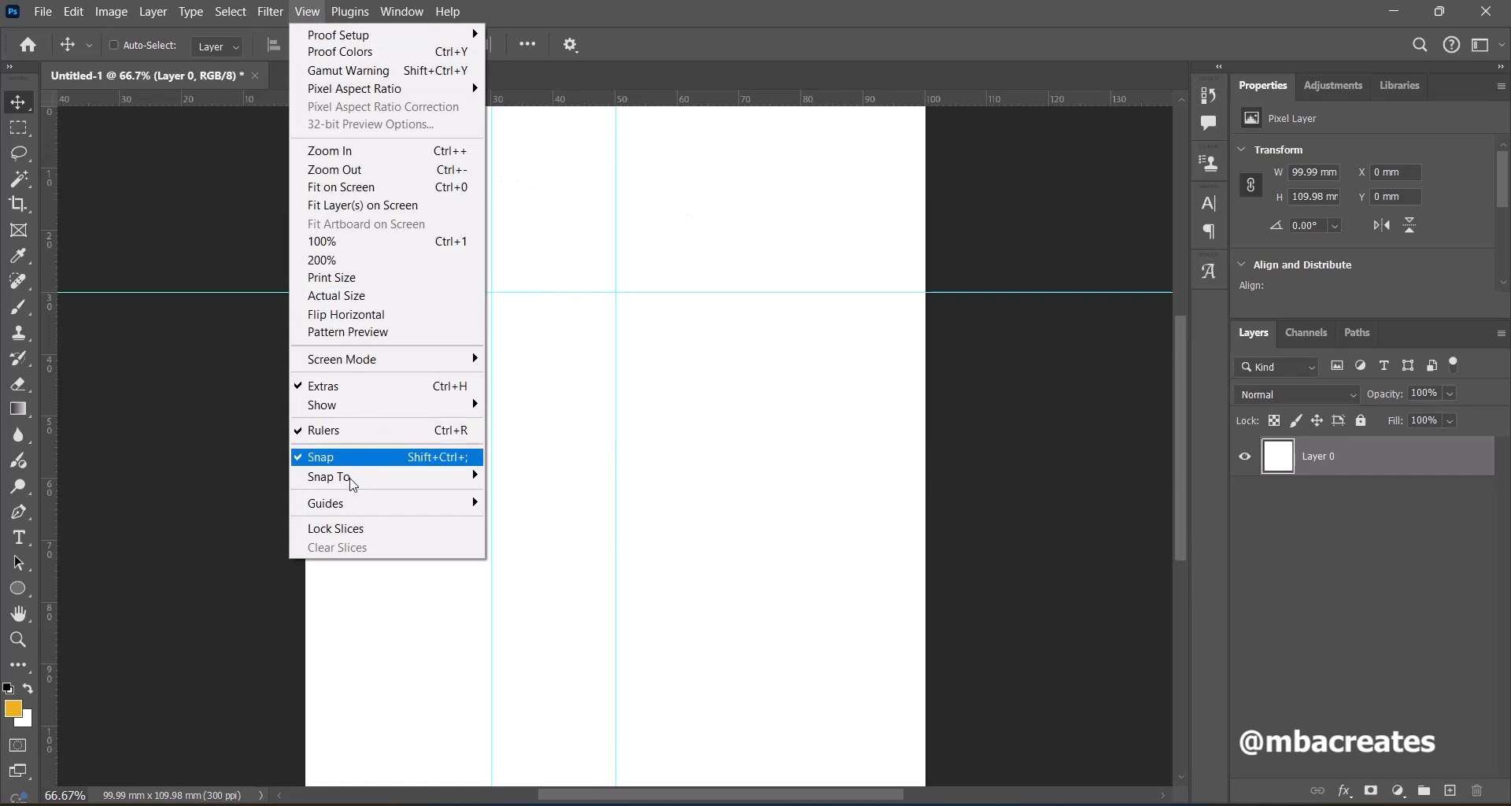
pyautogui.moveTo(377, 502)
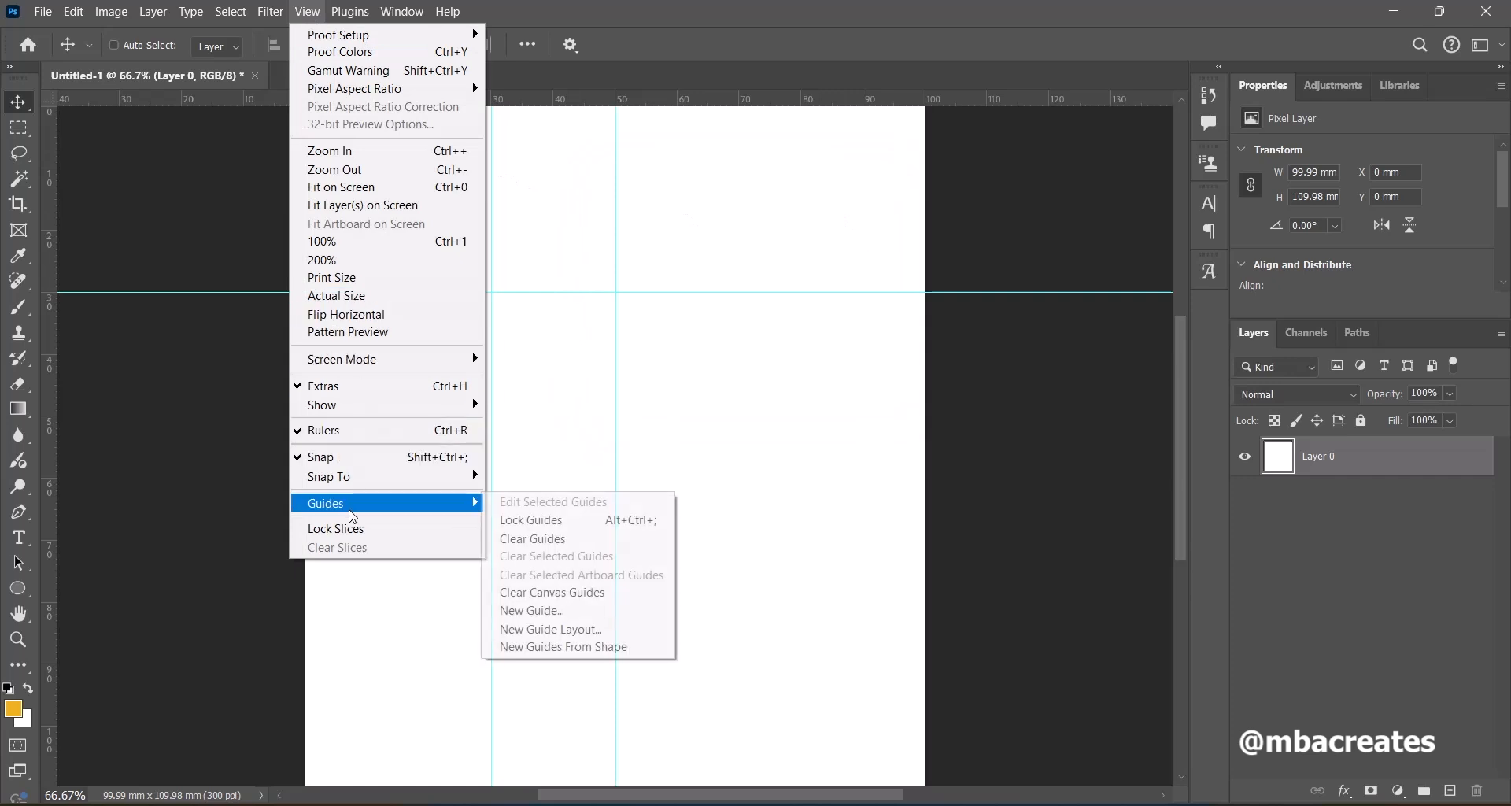
pyautogui.click(523, 612)
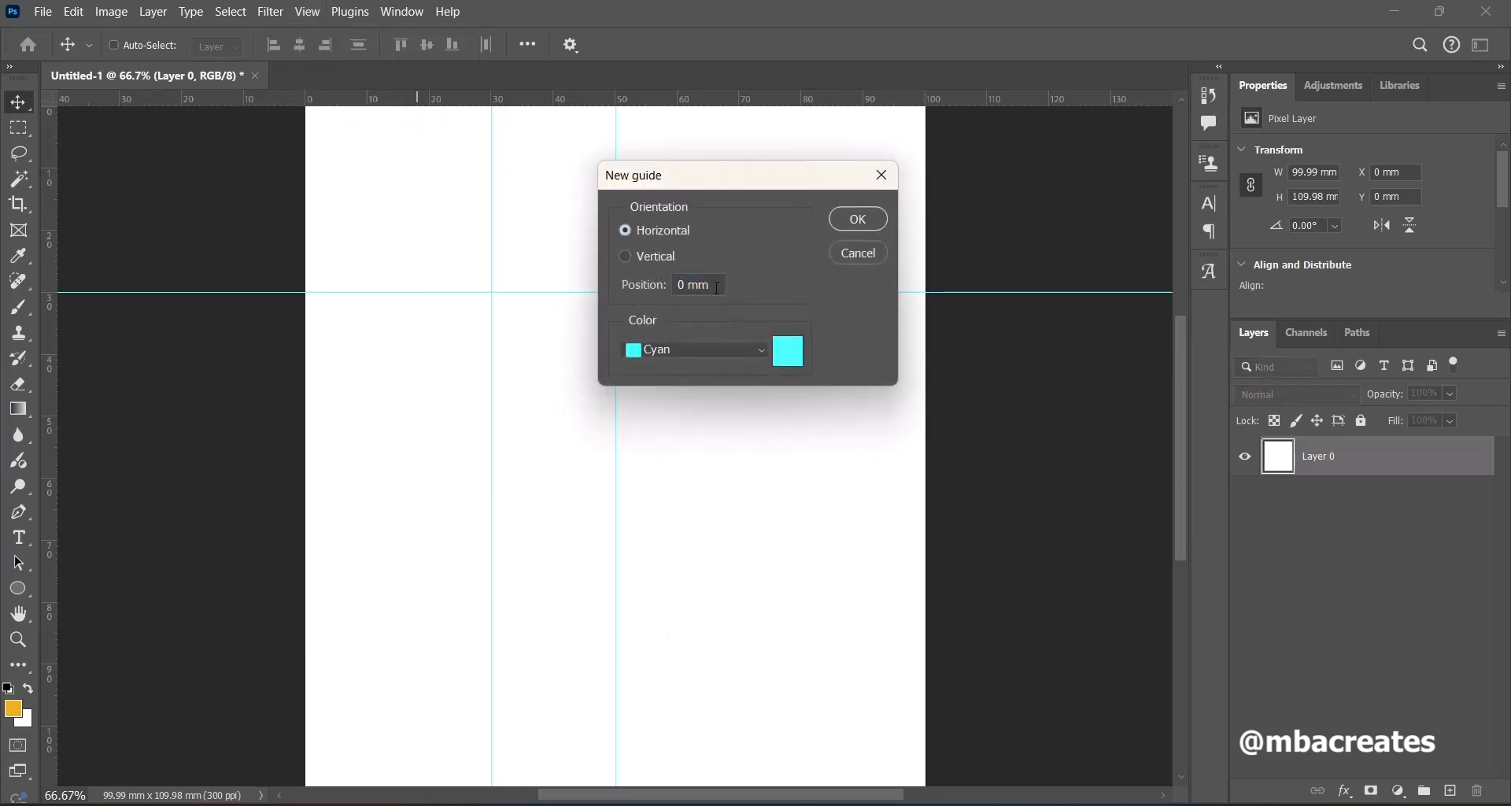
pyautogui.click(644, 230)
pyautogui.write('50')
pyautogui.press('Return')
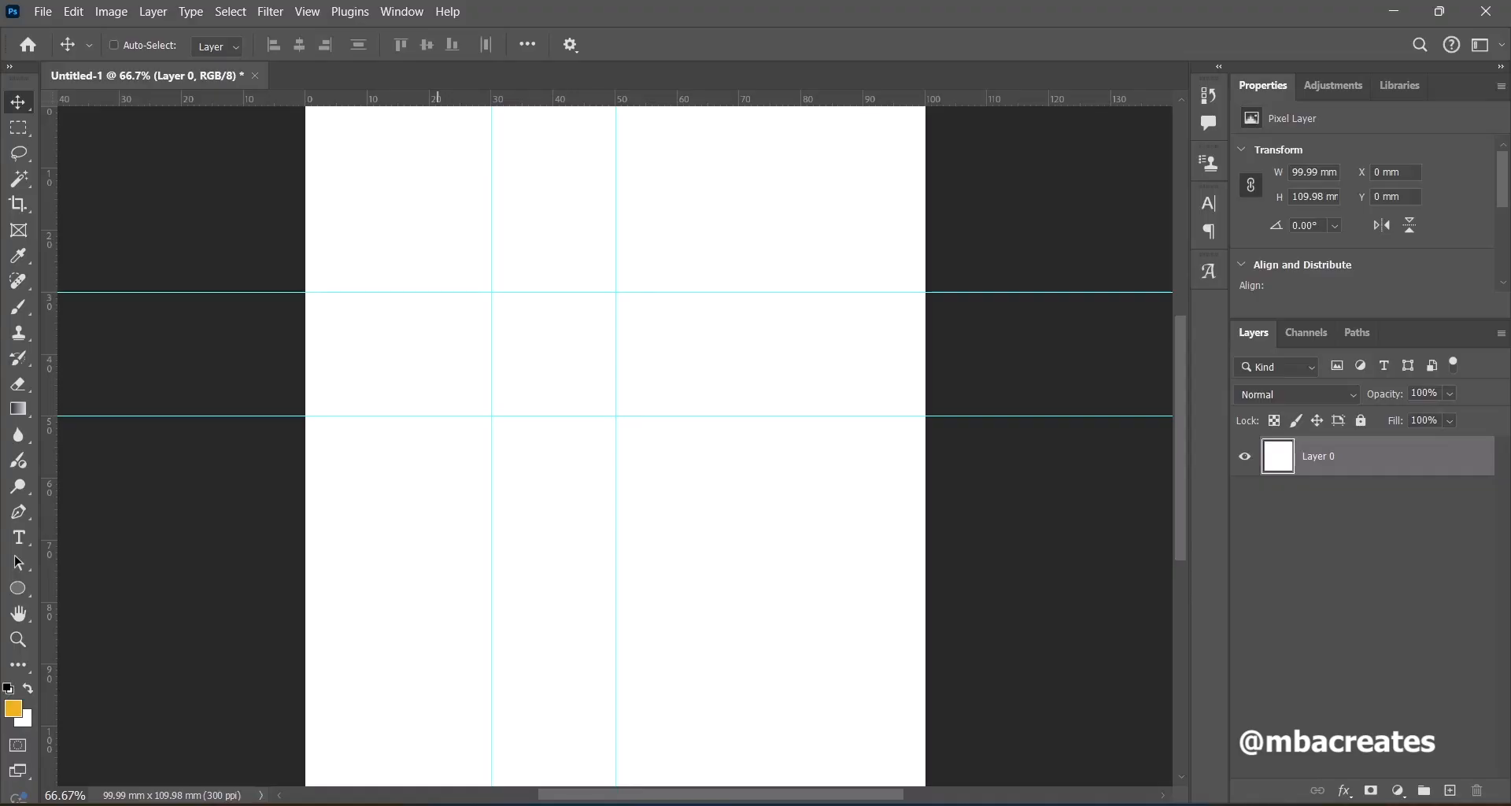
# Switch to the Windows Calculator and compute 80 minus 12 for the next guide position.
pyautogui.press('super')
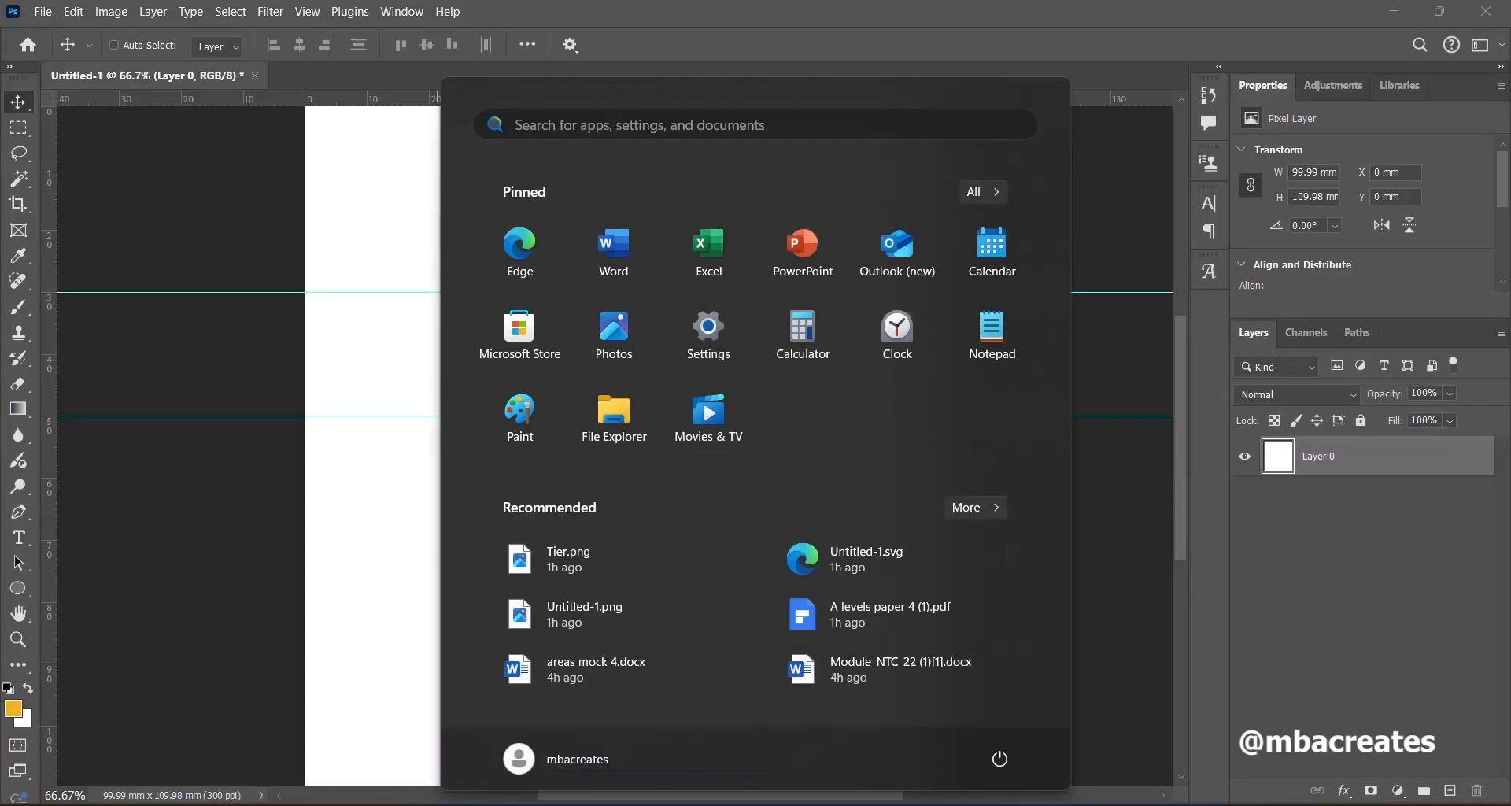
pyautogui.click(830, 334)
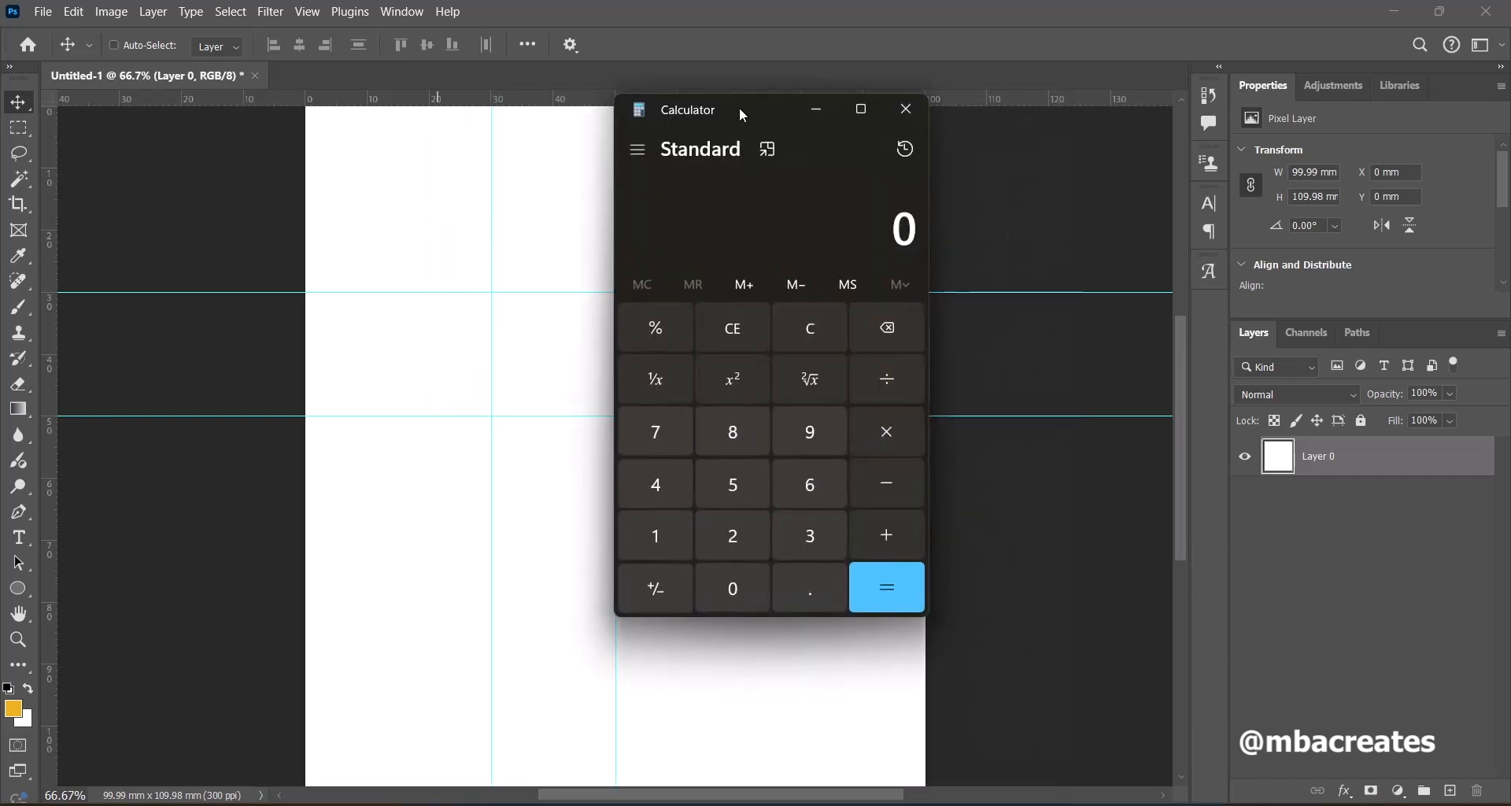
pyautogui.moveTo(743, 116); pyautogui.dragTo(1095, 107)
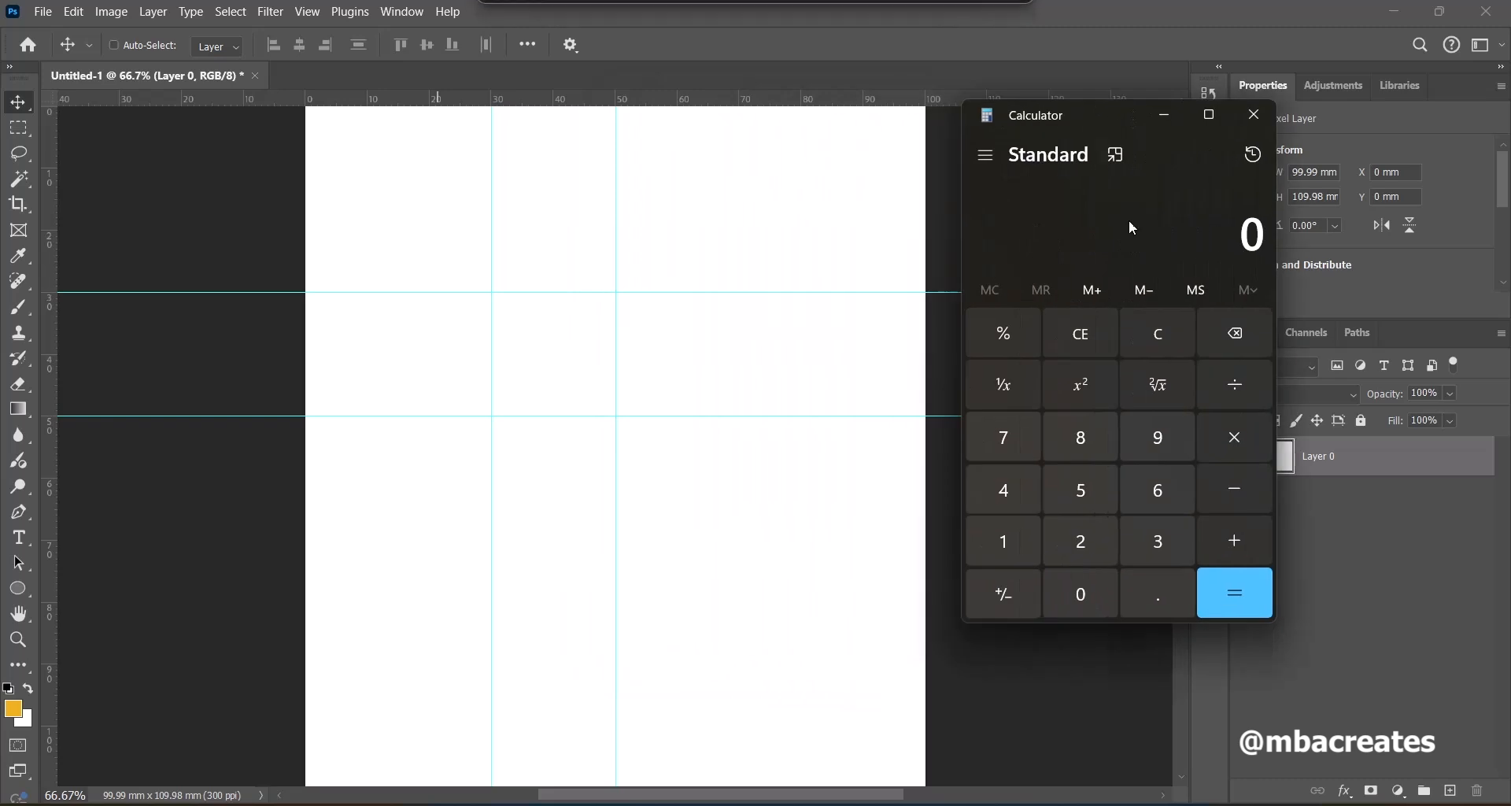
pyautogui.click(1090, 431)
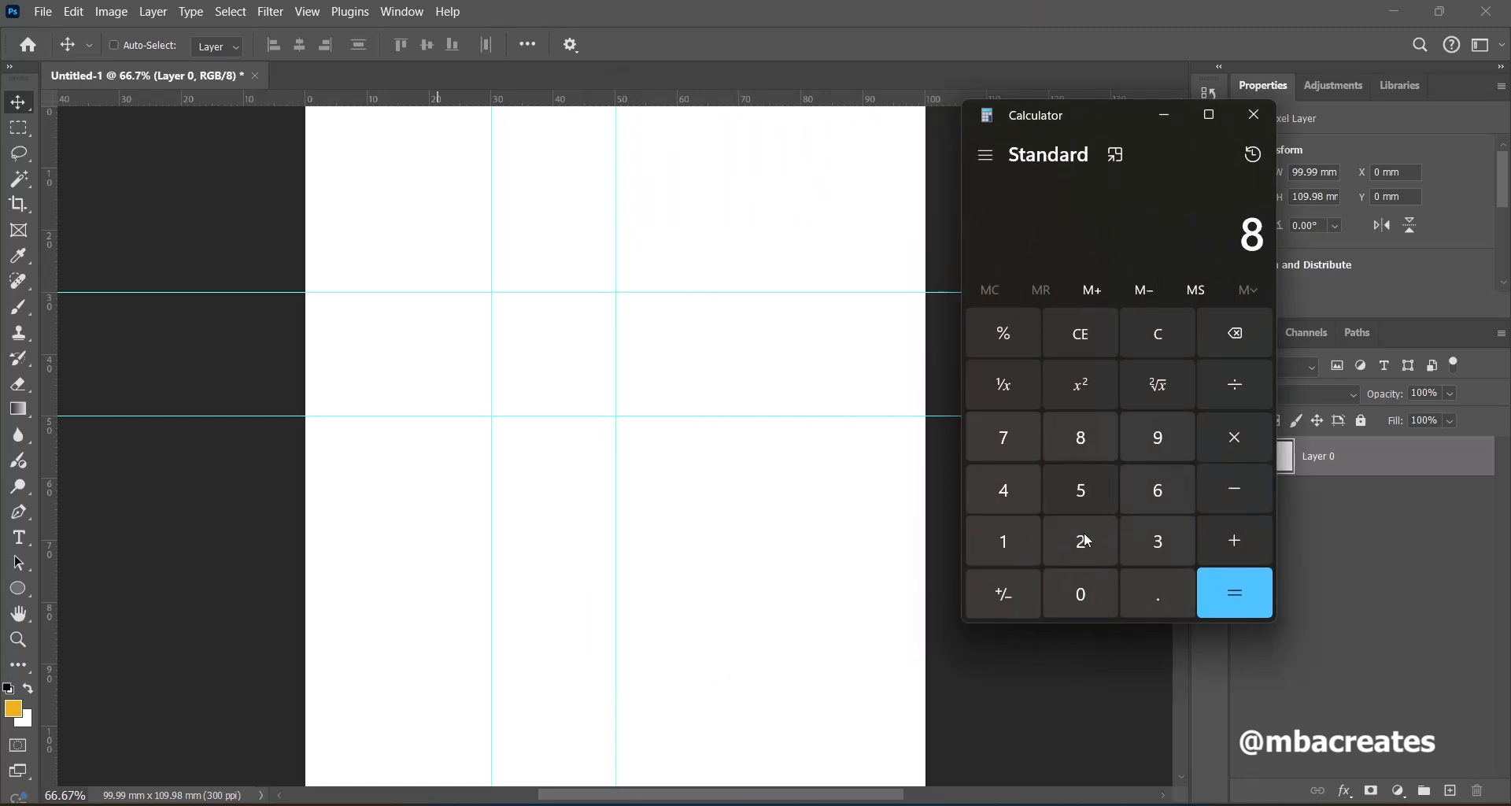
pyautogui.click(1076, 596)
pyautogui.click(1221, 490)
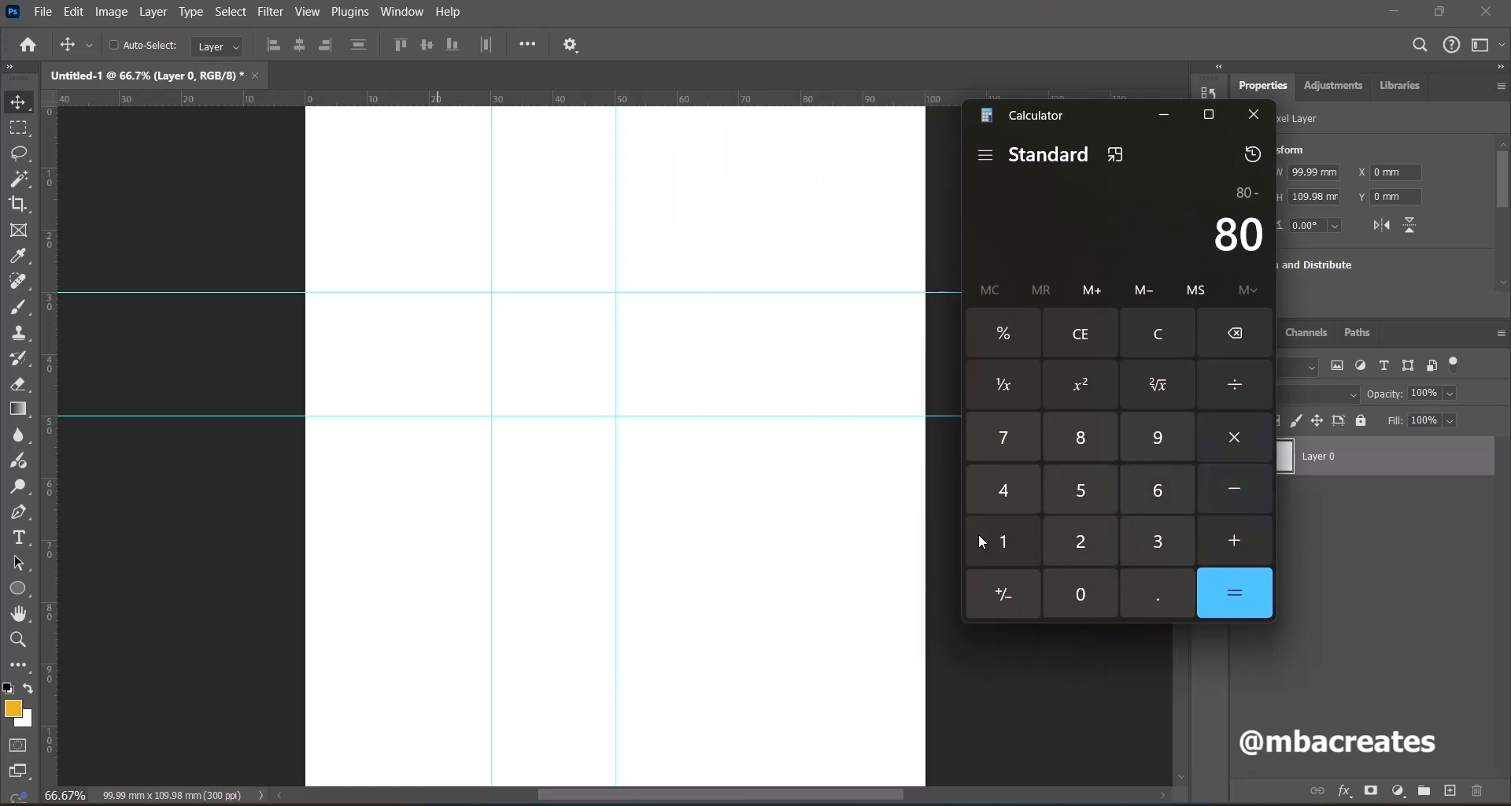
pyautogui.click(1005, 545)
pyautogui.click(1078, 541)
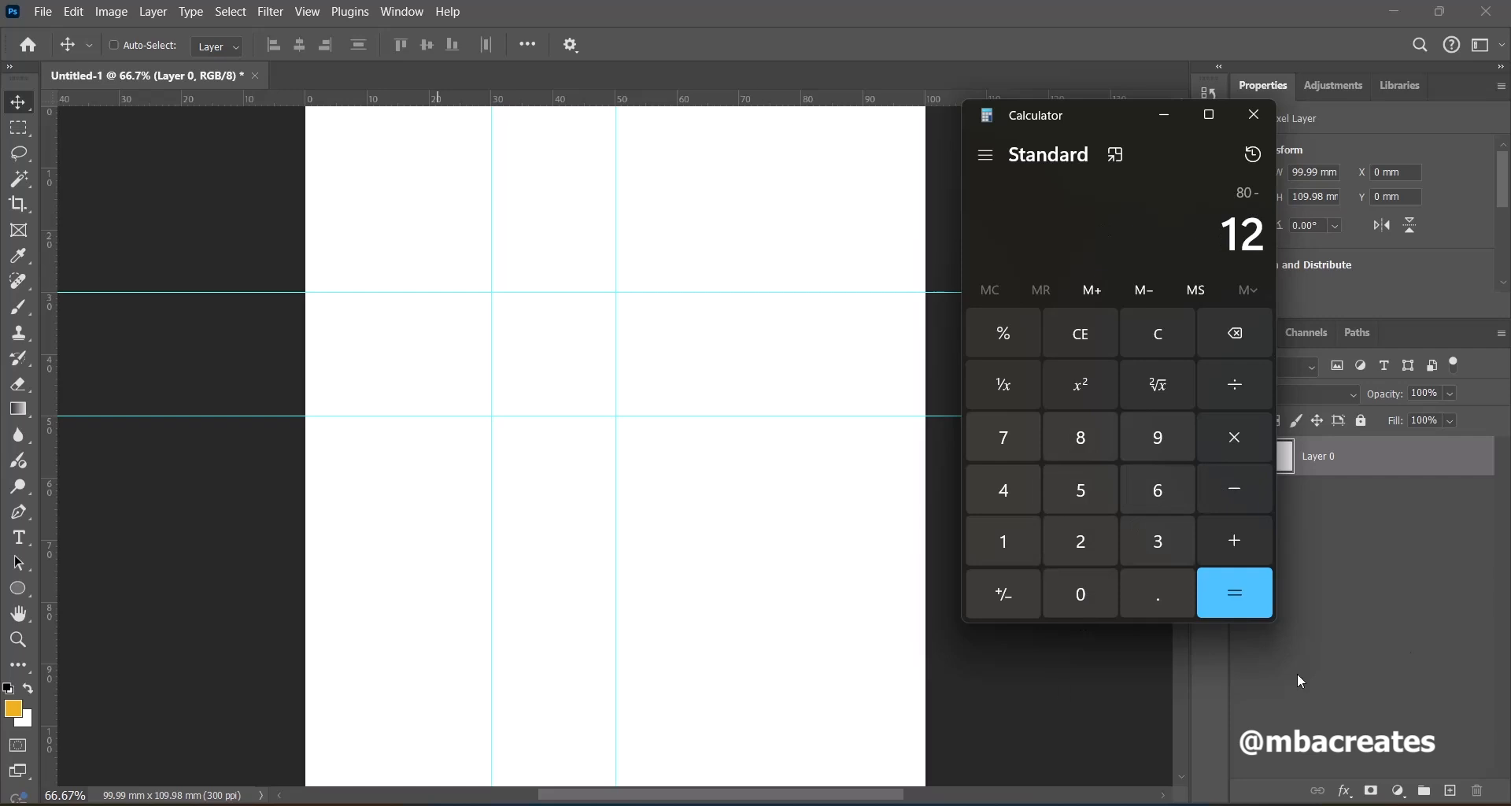
pyautogui.click(1250, 600)
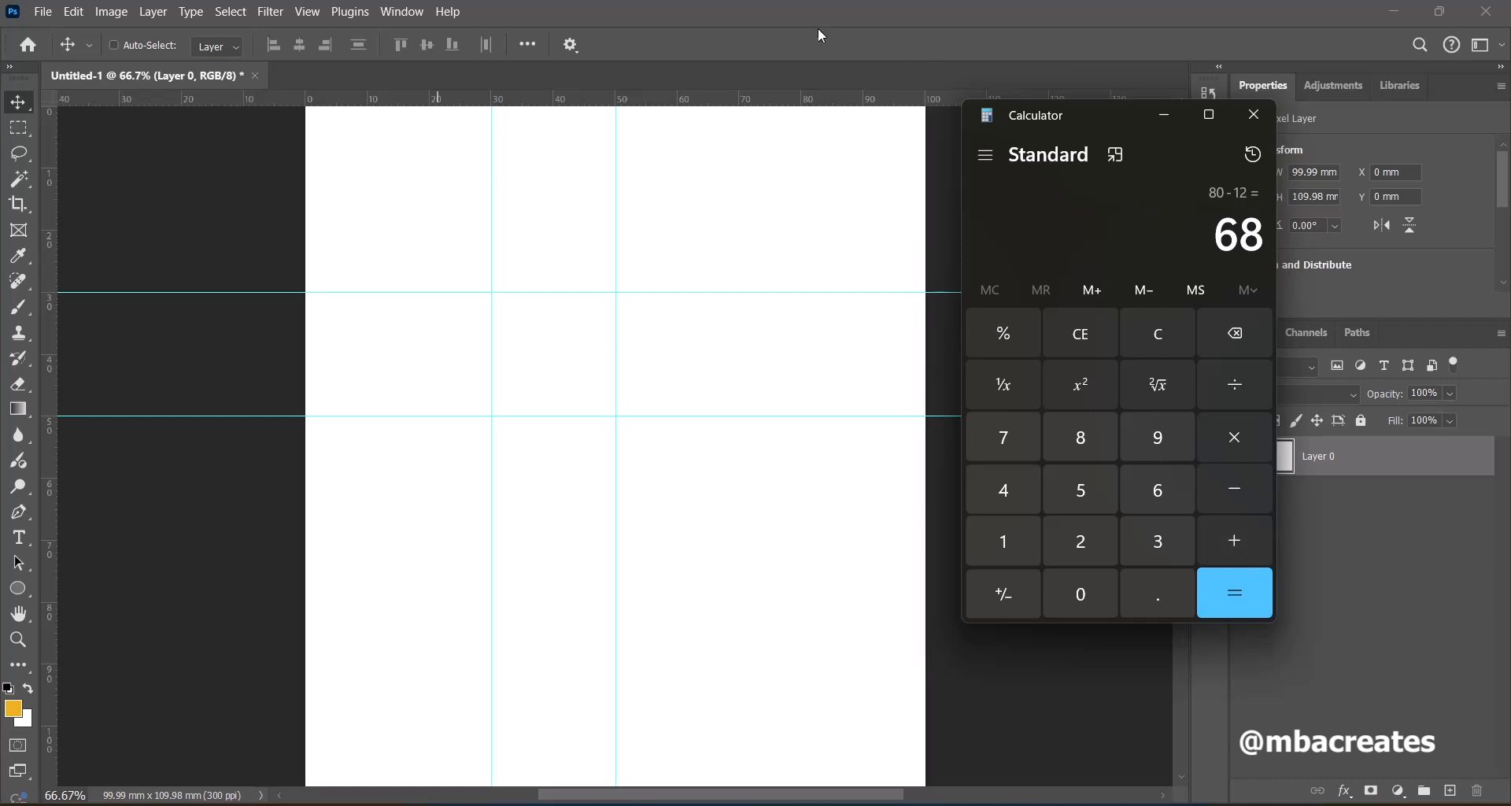
# Add a third vertical cyan guide at 68 mm to the document.
pyautogui.click(308, 12)
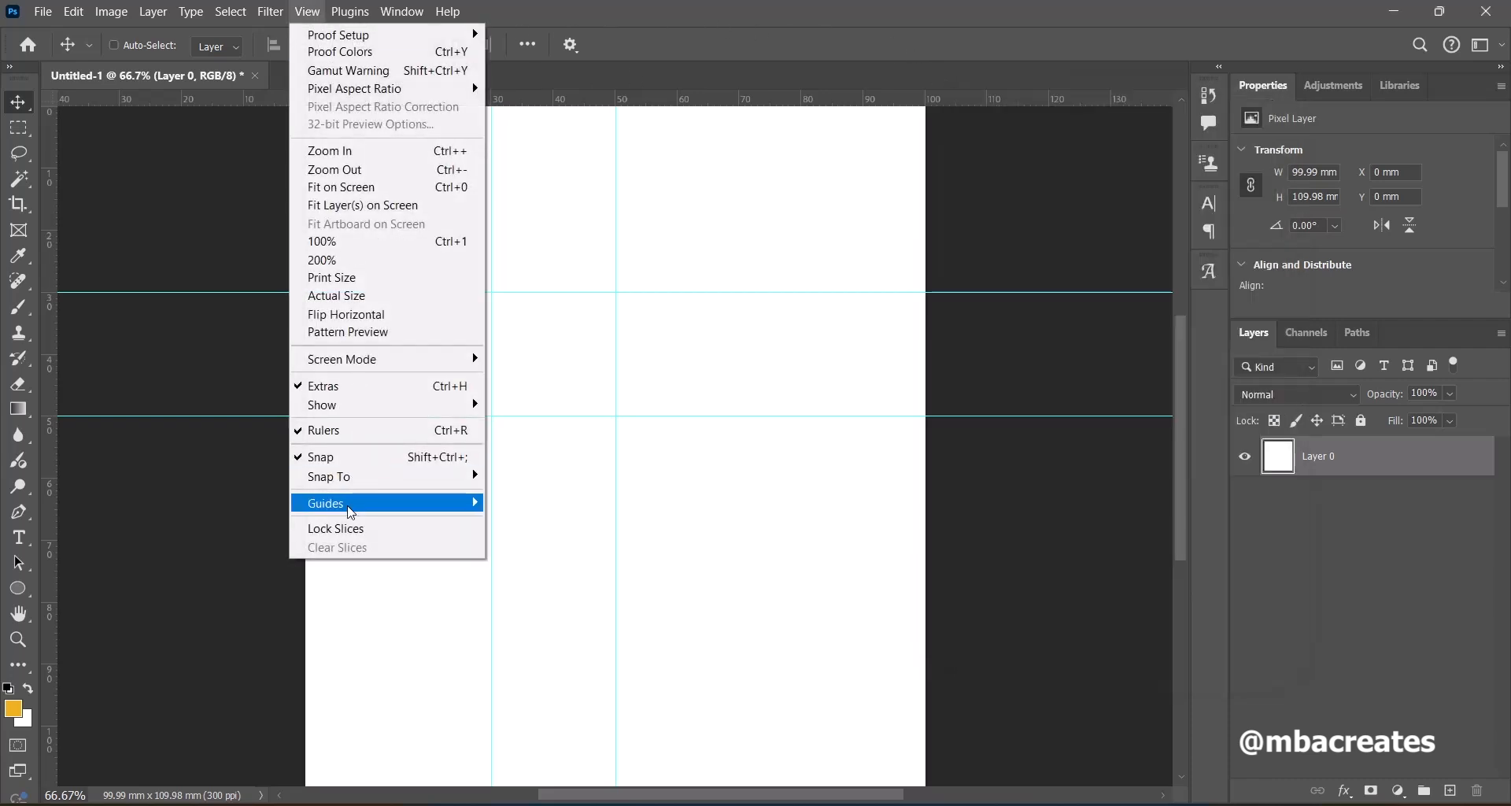
pyautogui.moveTo(378, 504)
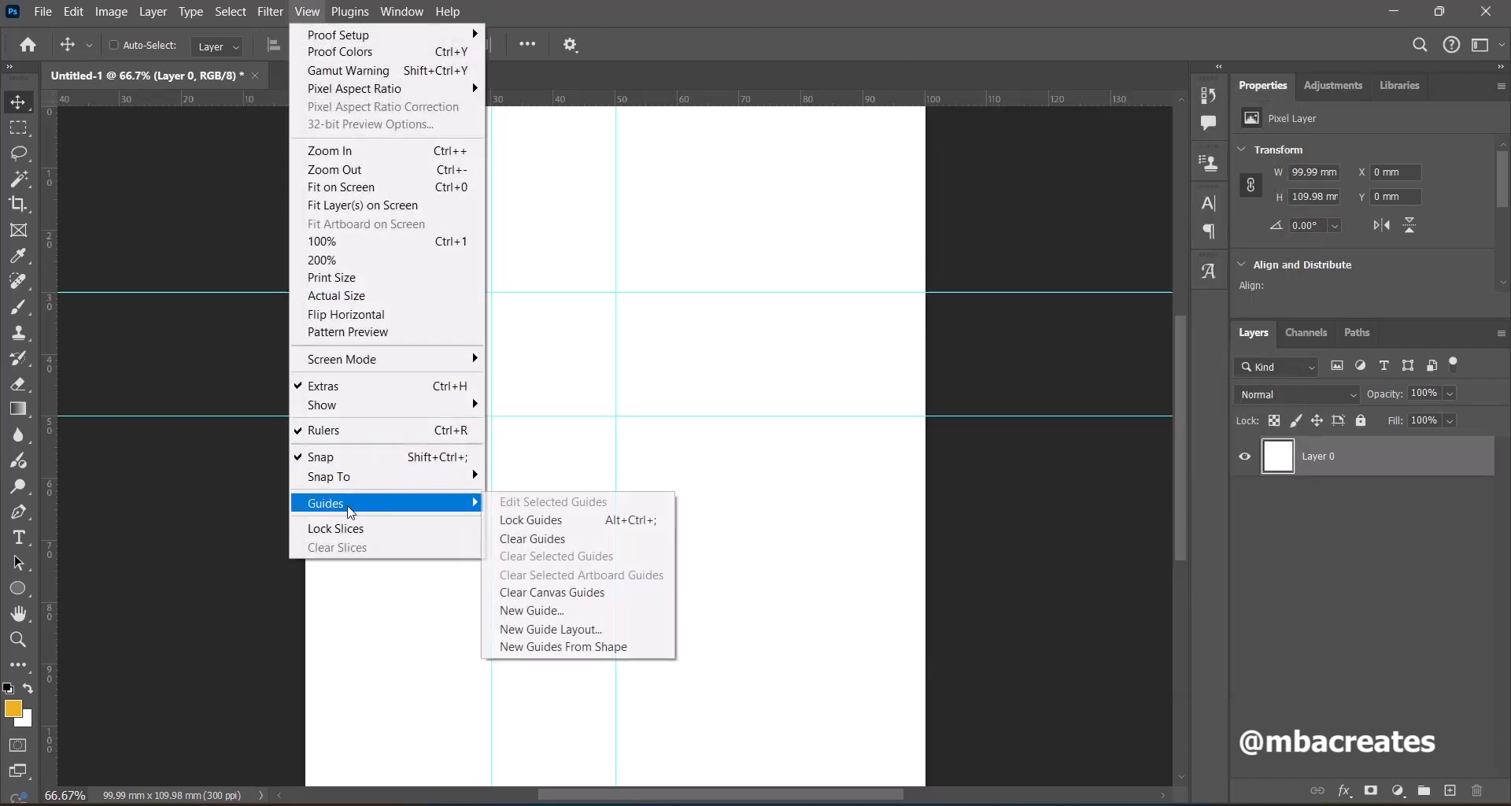
pyautogui.click(547, 612)
pyautogui.click(655, 256)
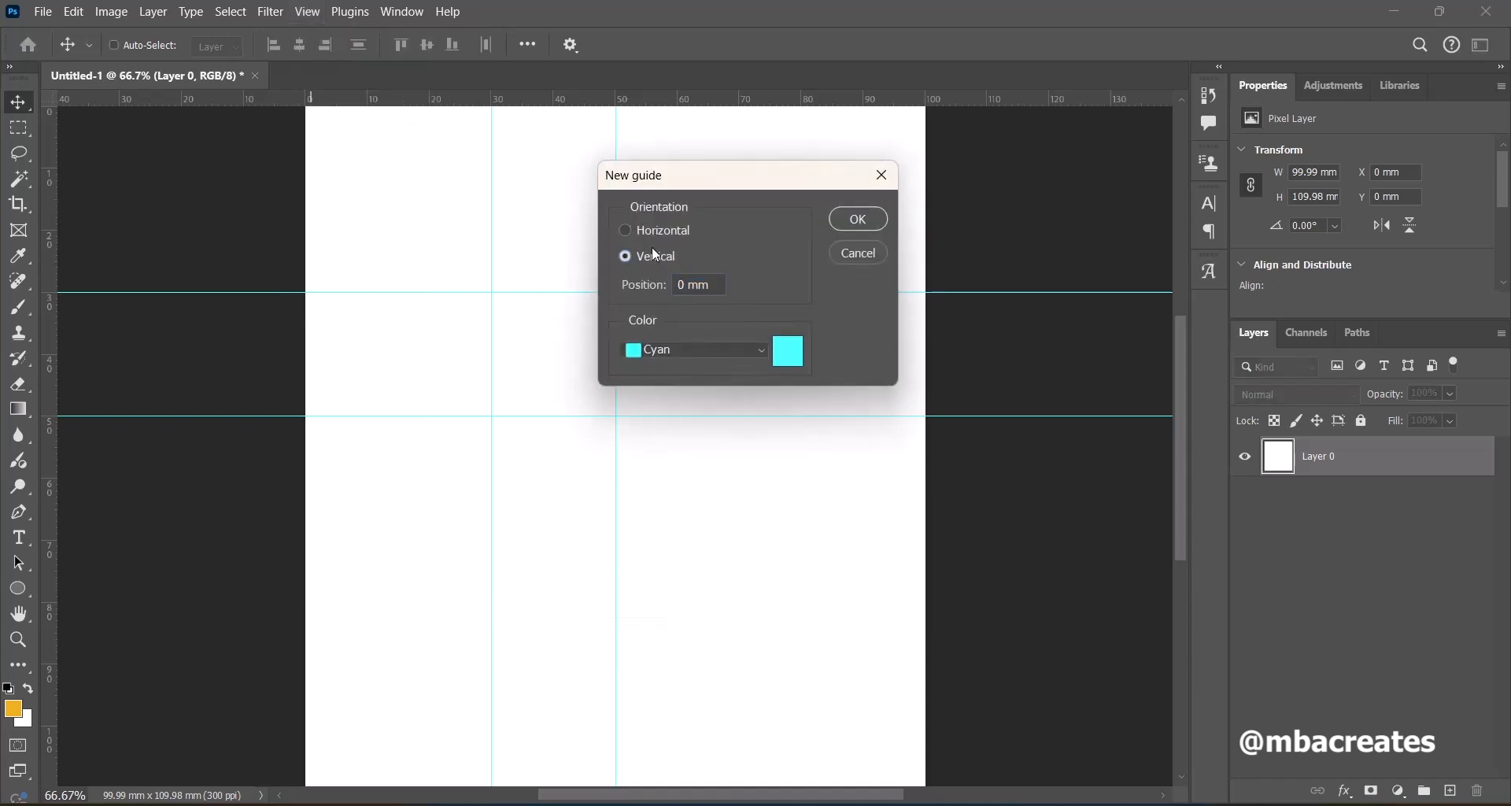
pyautogui.click(692, 285)
pyautogui.press('BackSpace')
pyautogui.press('BackSpace')
pyautogui.write('68')
pyautogui.click(858, 218)
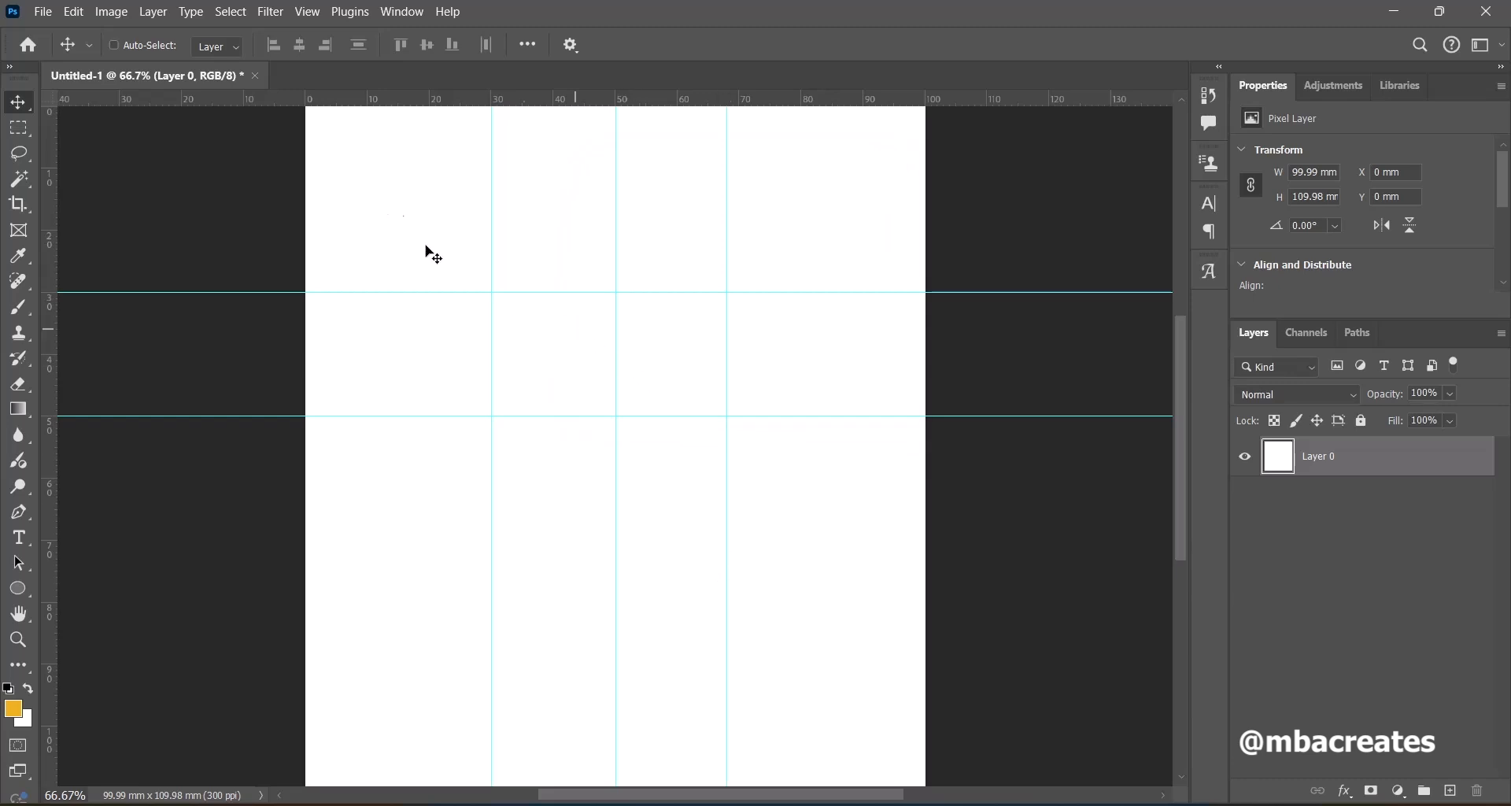
# Add a third horizontal cyan guide at 80 mm to the document.
pyautogui.click(307, 11)
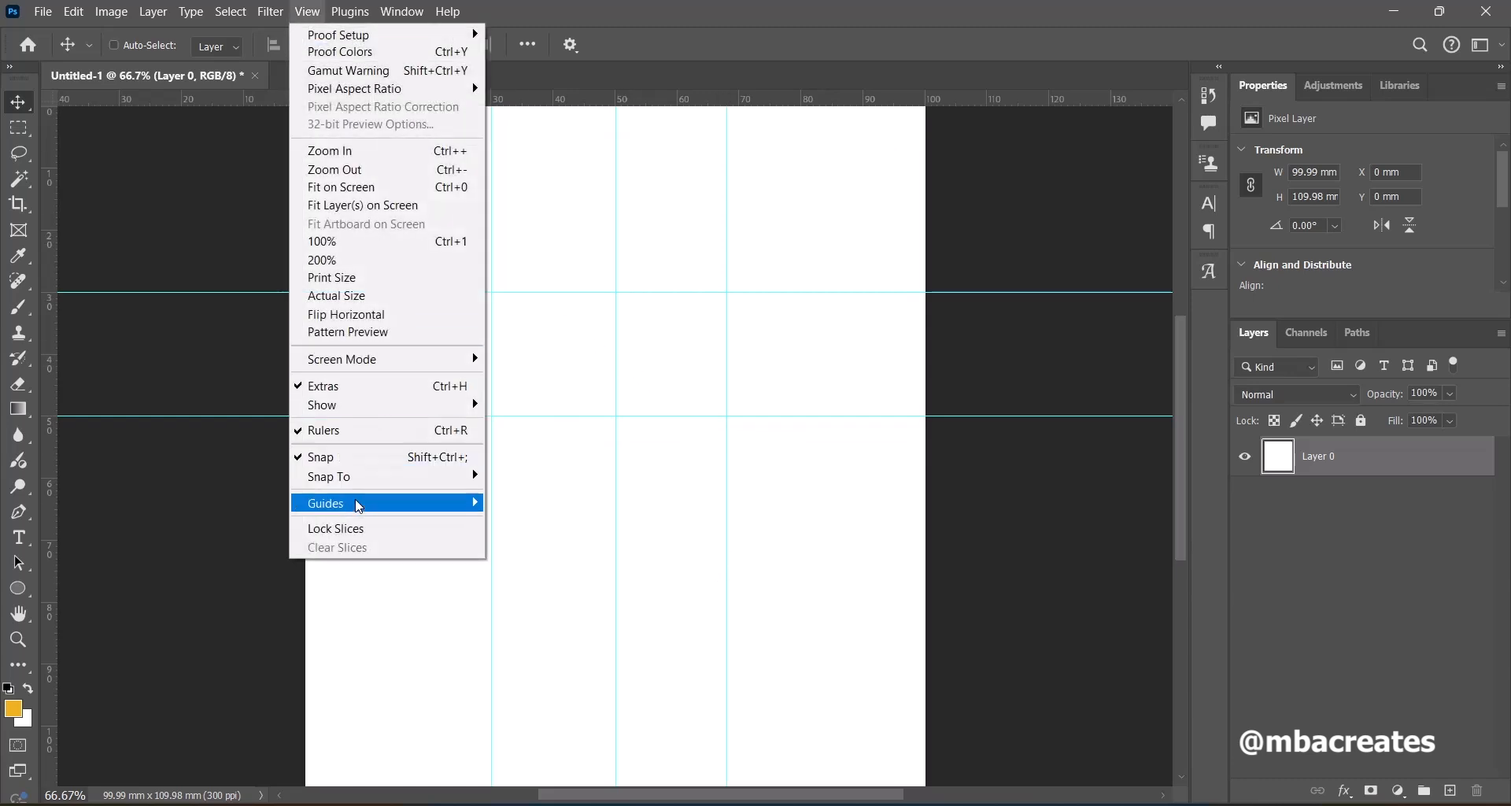
pyautogui.moveTo(403, 503)
pyautogui.click(531, 611)
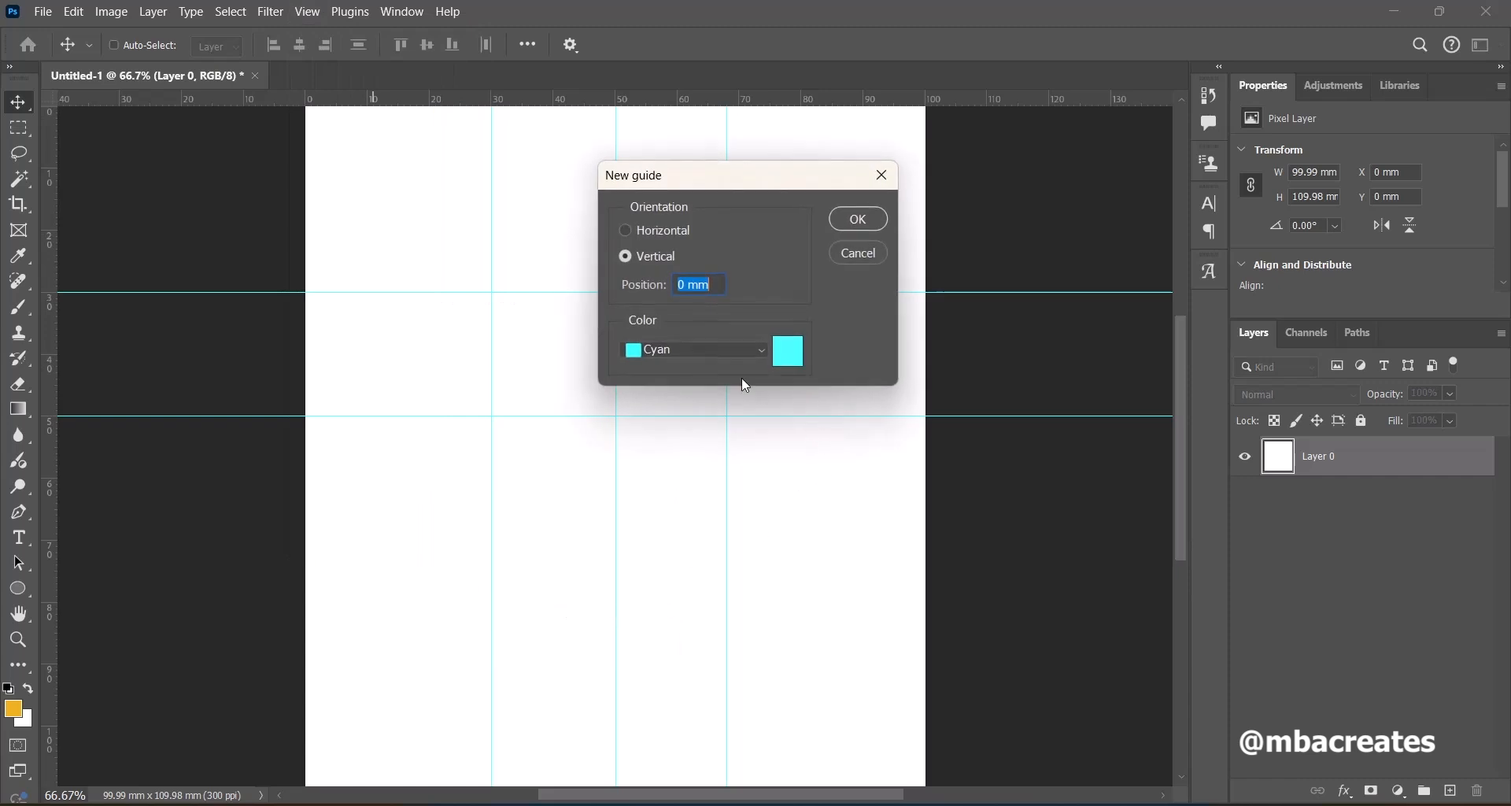
pyautogui.click(655, 231)
pyautogui.write('8')
pyautogui.click(634, 231)
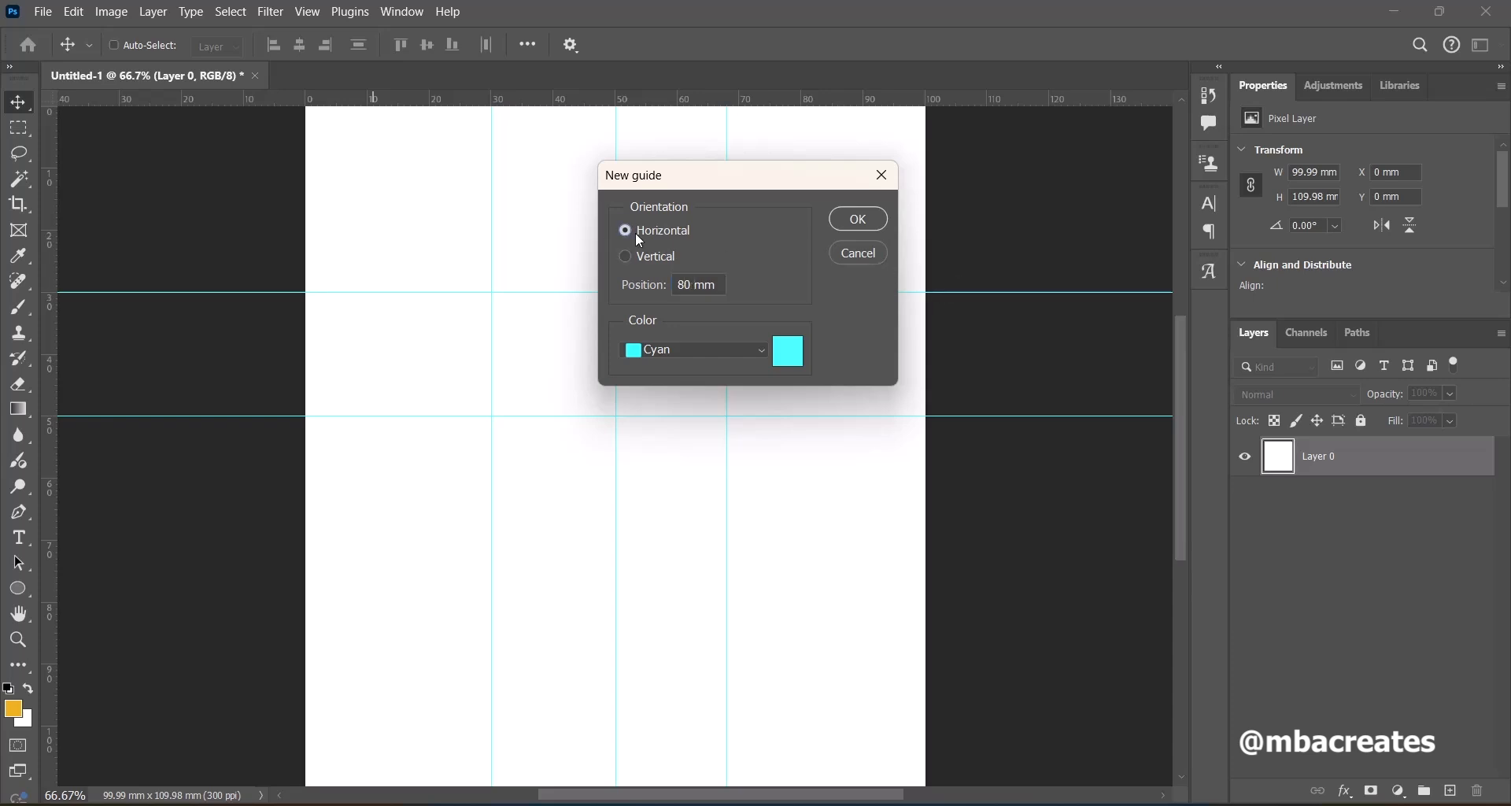
pyautogui.click(860, 220)
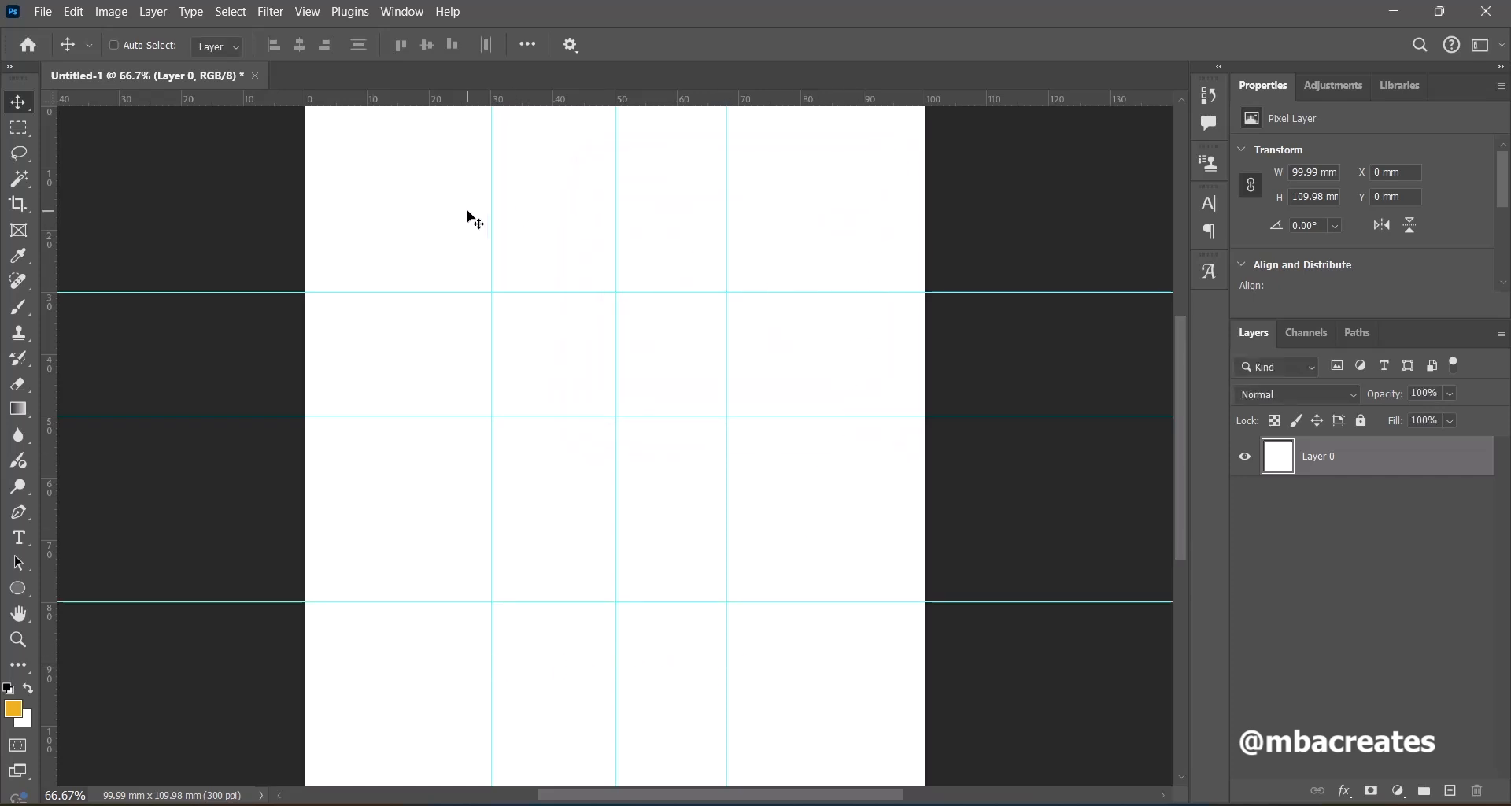
# Add a fourth horizontal cyan guide at 92 mm.
pyautogui.click(305, 14)
pyautogui.moveTo(370, 502)
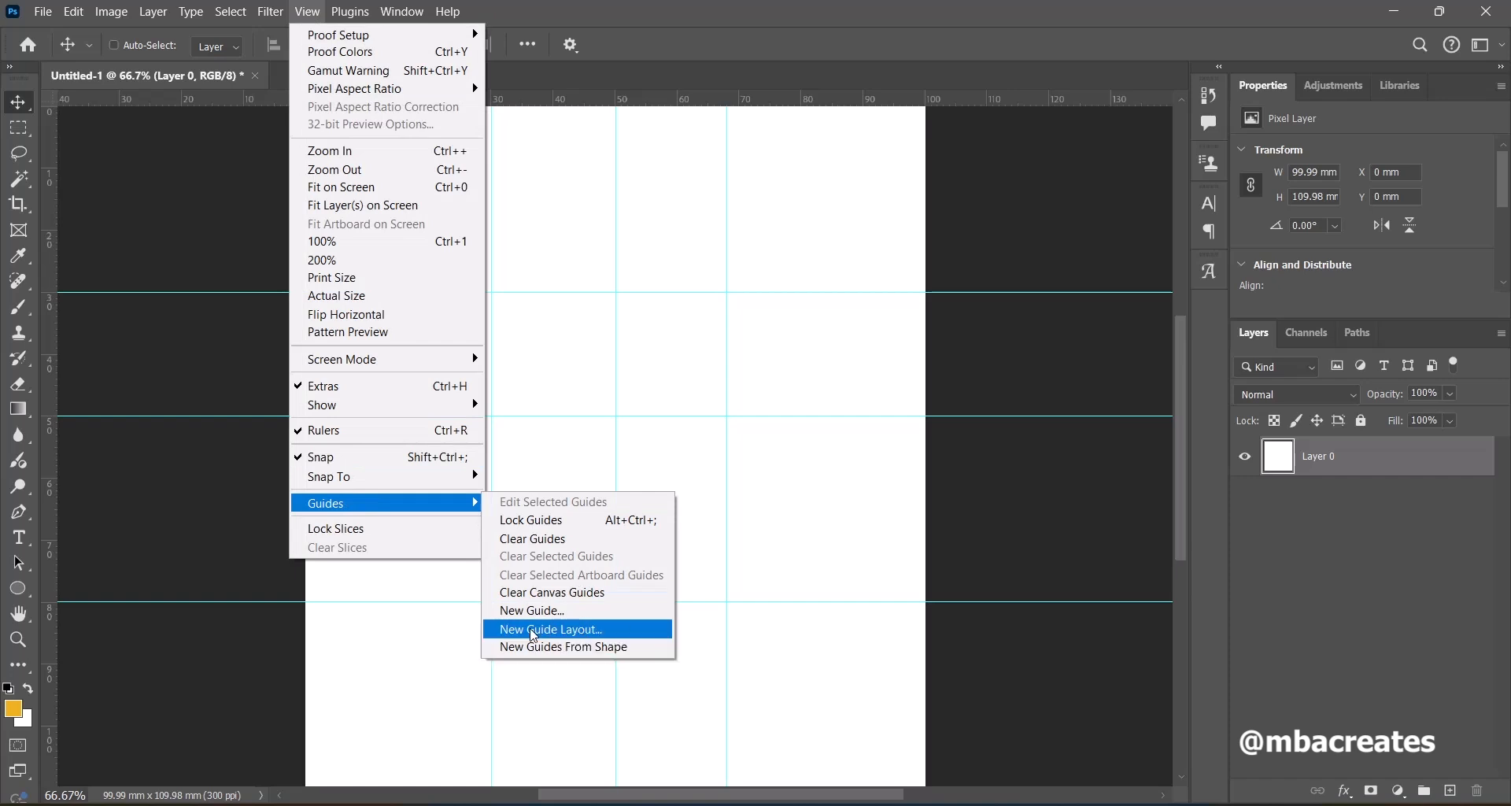
pyautogui.click(541, 611)
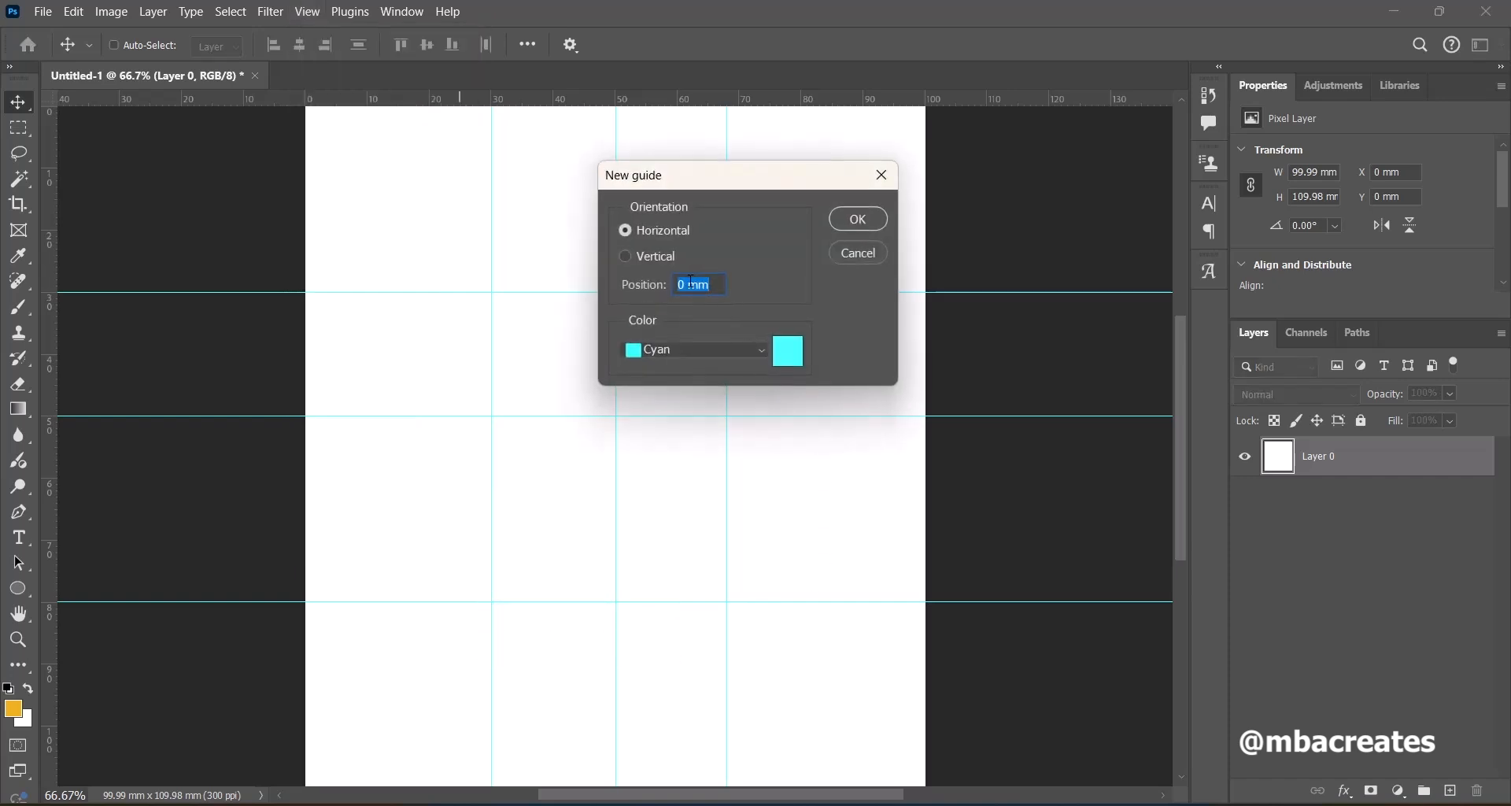
pyautogui.press('BackSpace')
pyautogui.write('92')
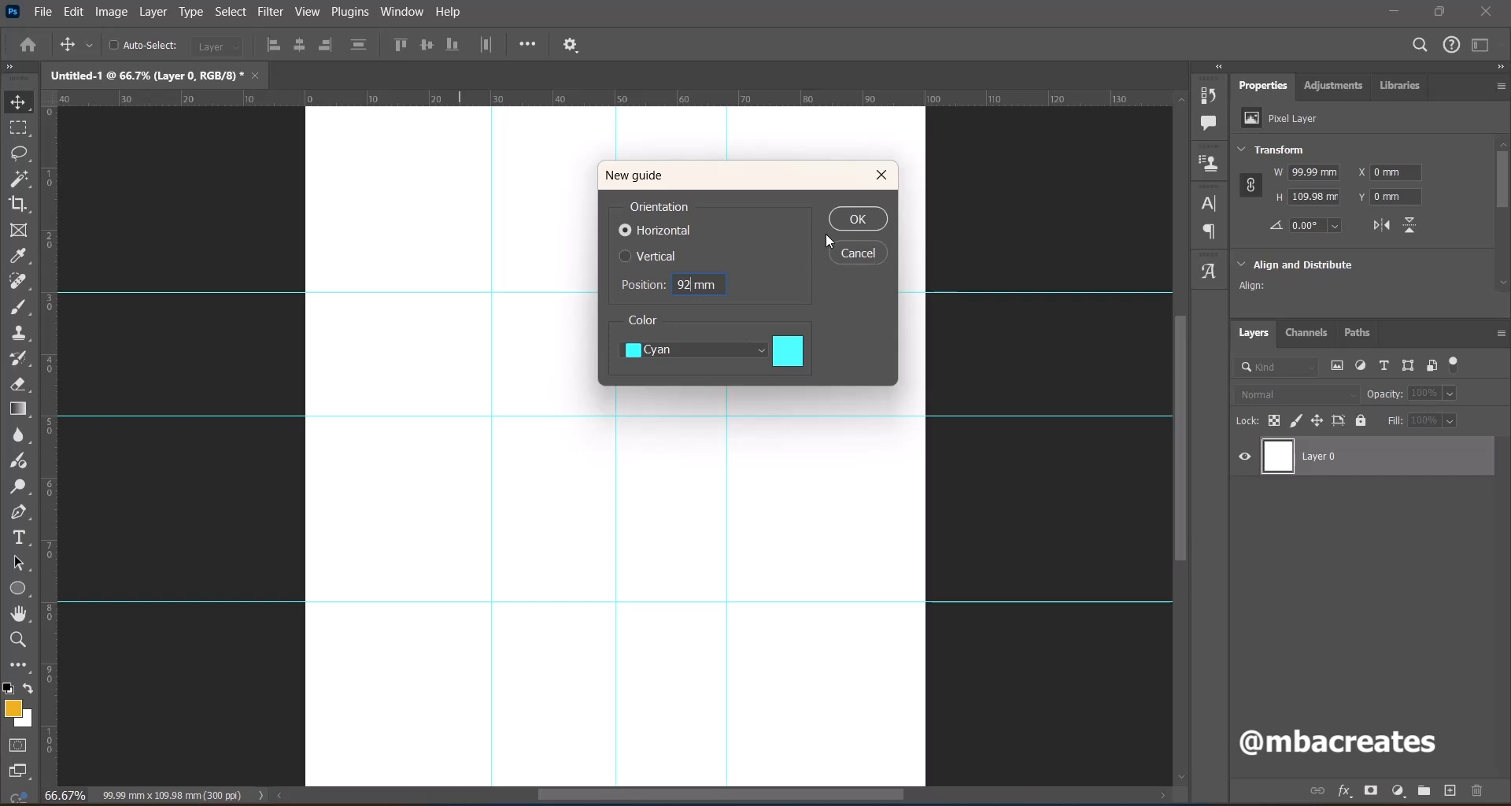
pyautogui.click(858, 219)
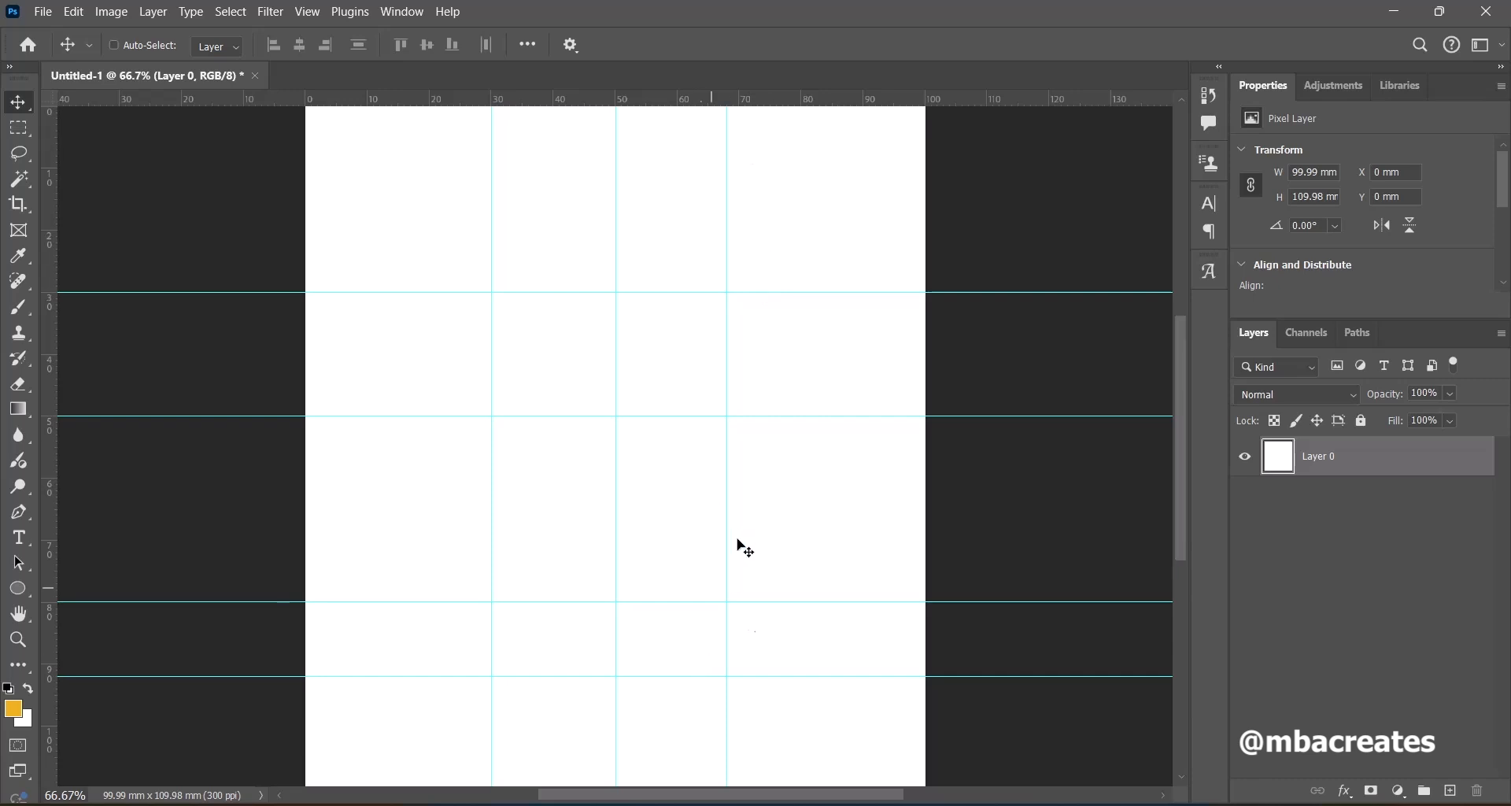
# Add a fourth vertical cyan guide at 80 mm.
pyautogui.click(311, 11)
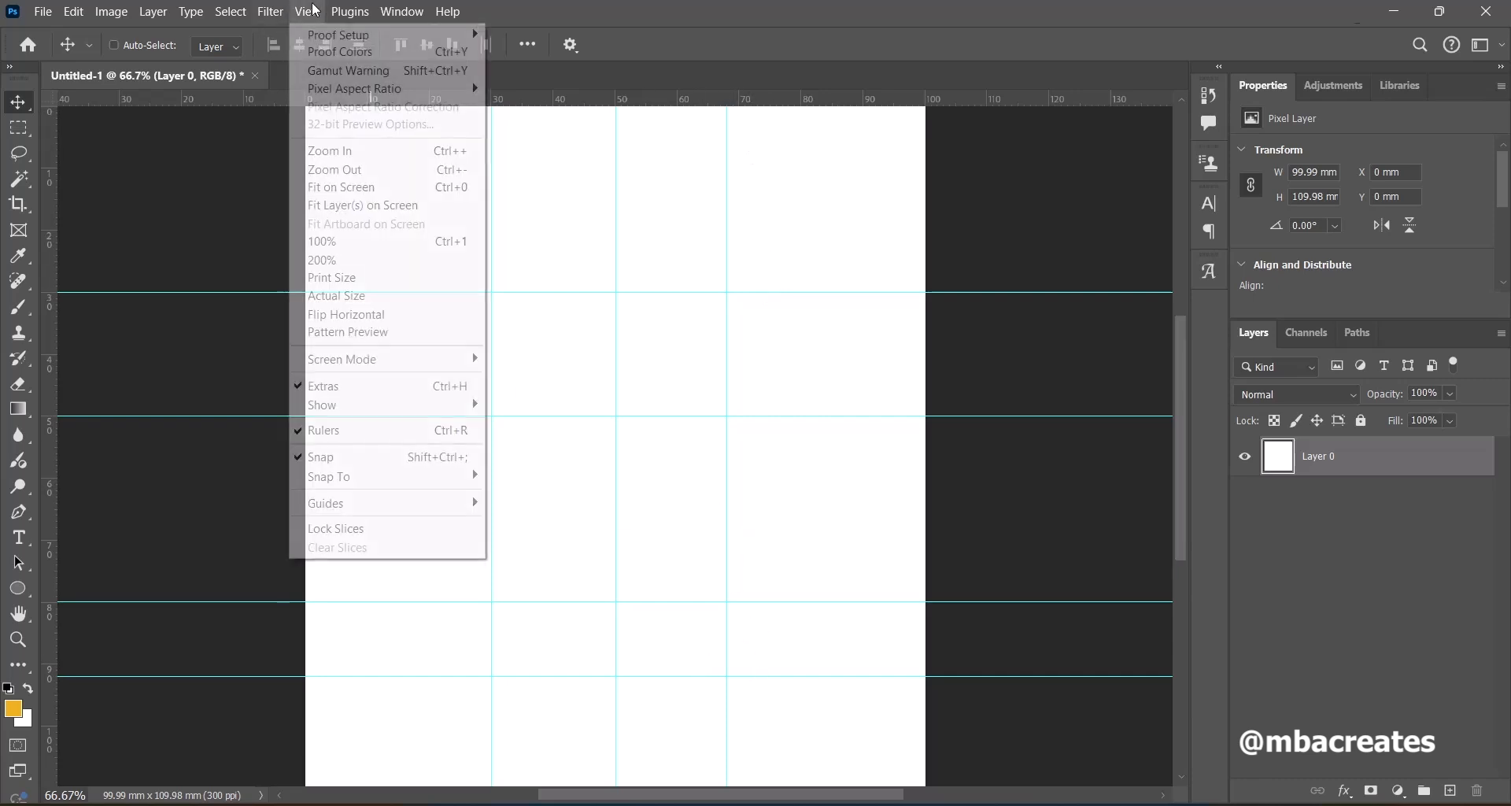
pyautogui.moveTo(394, 504)
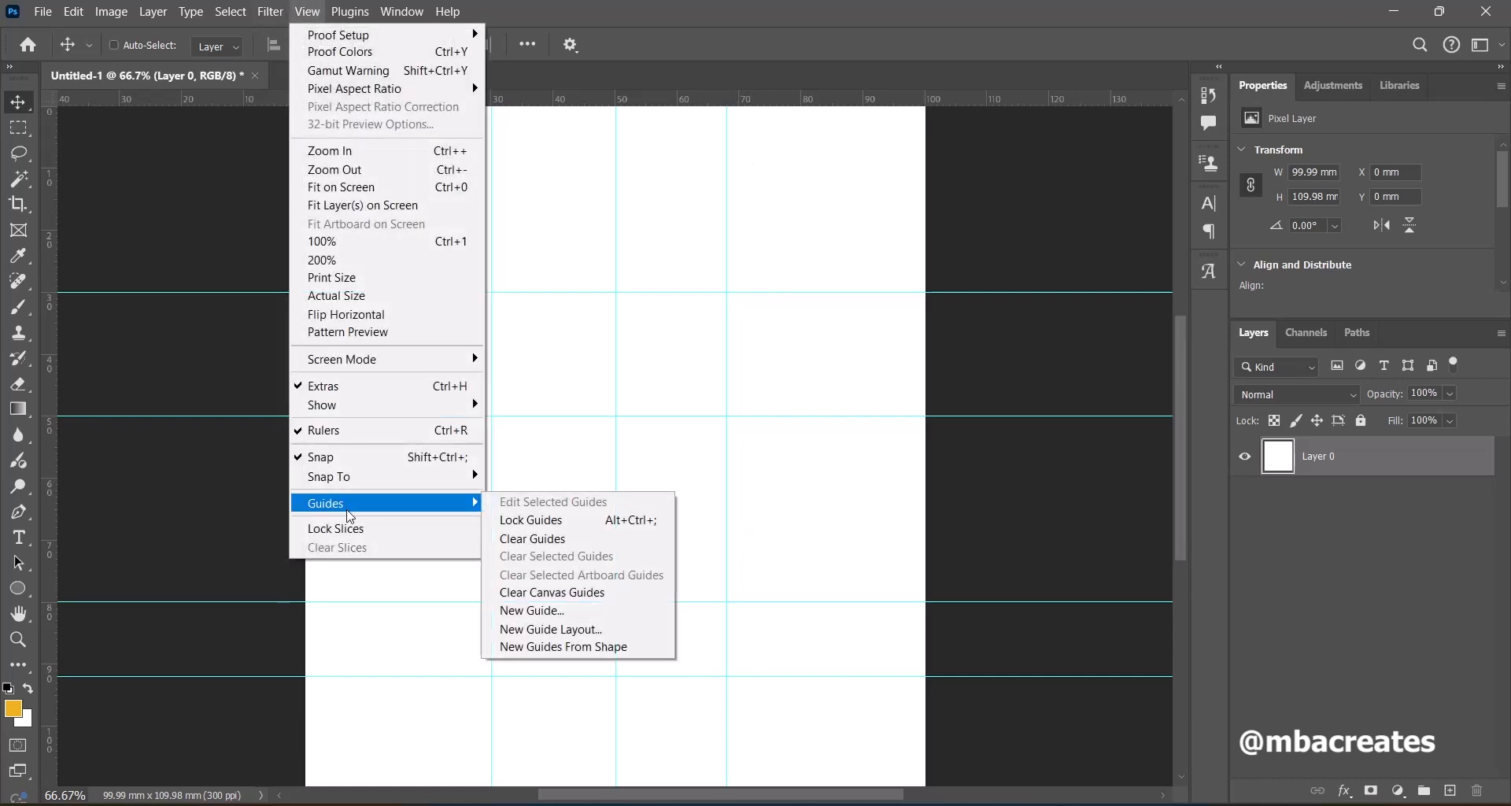
pyautogui.click(533, 613)
pyautogui.click(637, 258)
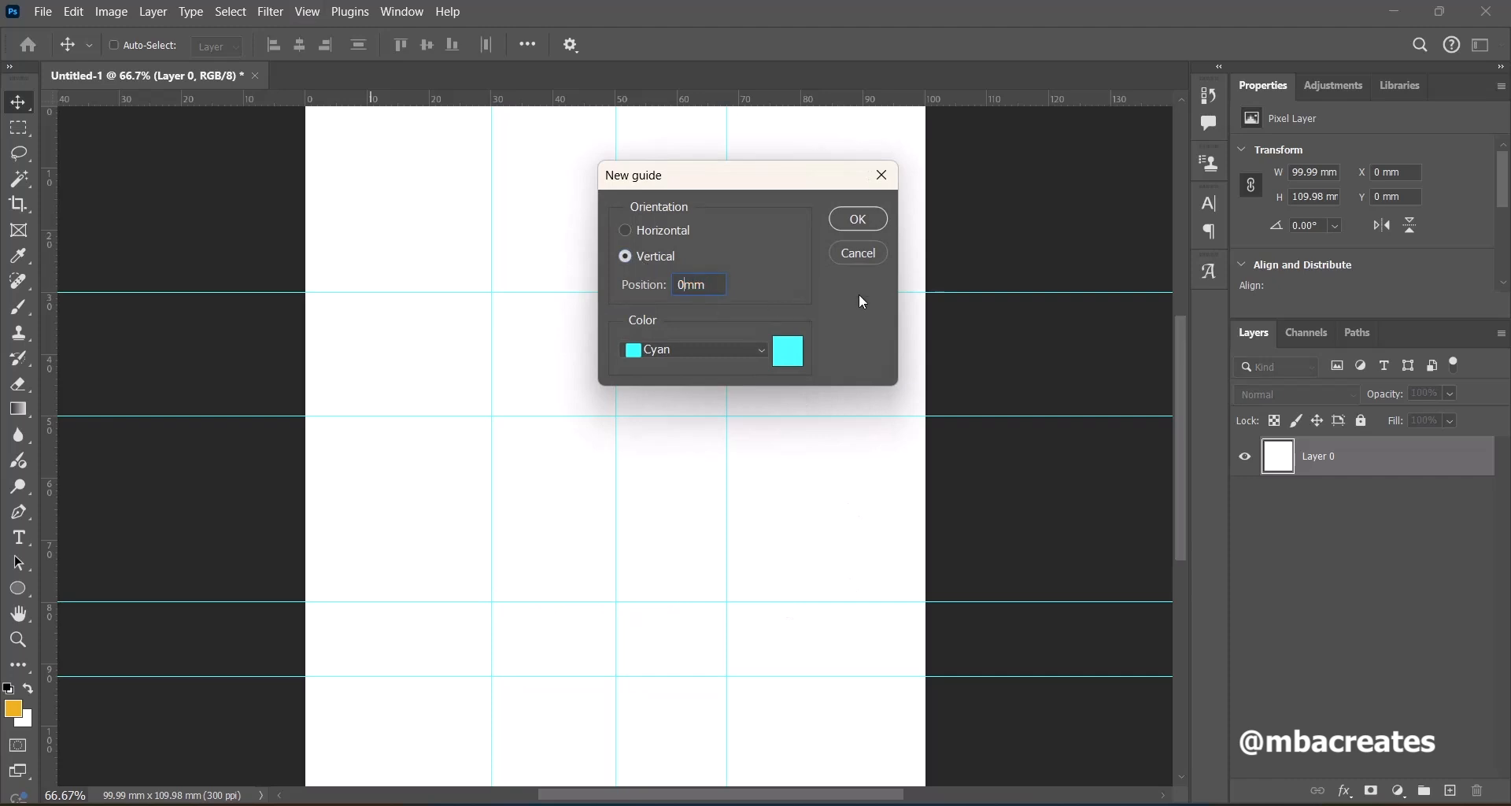
pyautogui.press('BackSpace')
pyautogui.write('80')
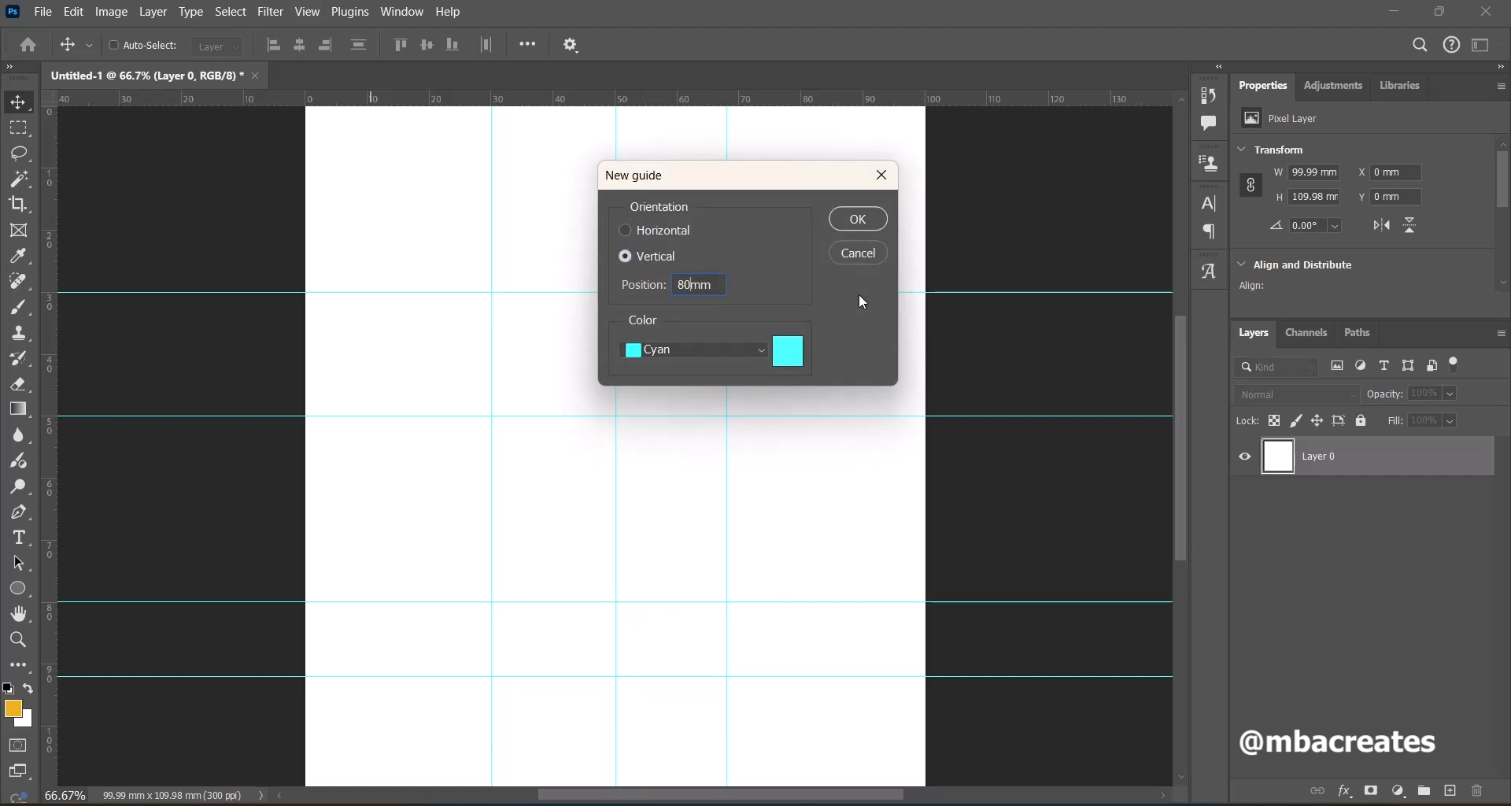
pyautogui.click(858, 219)
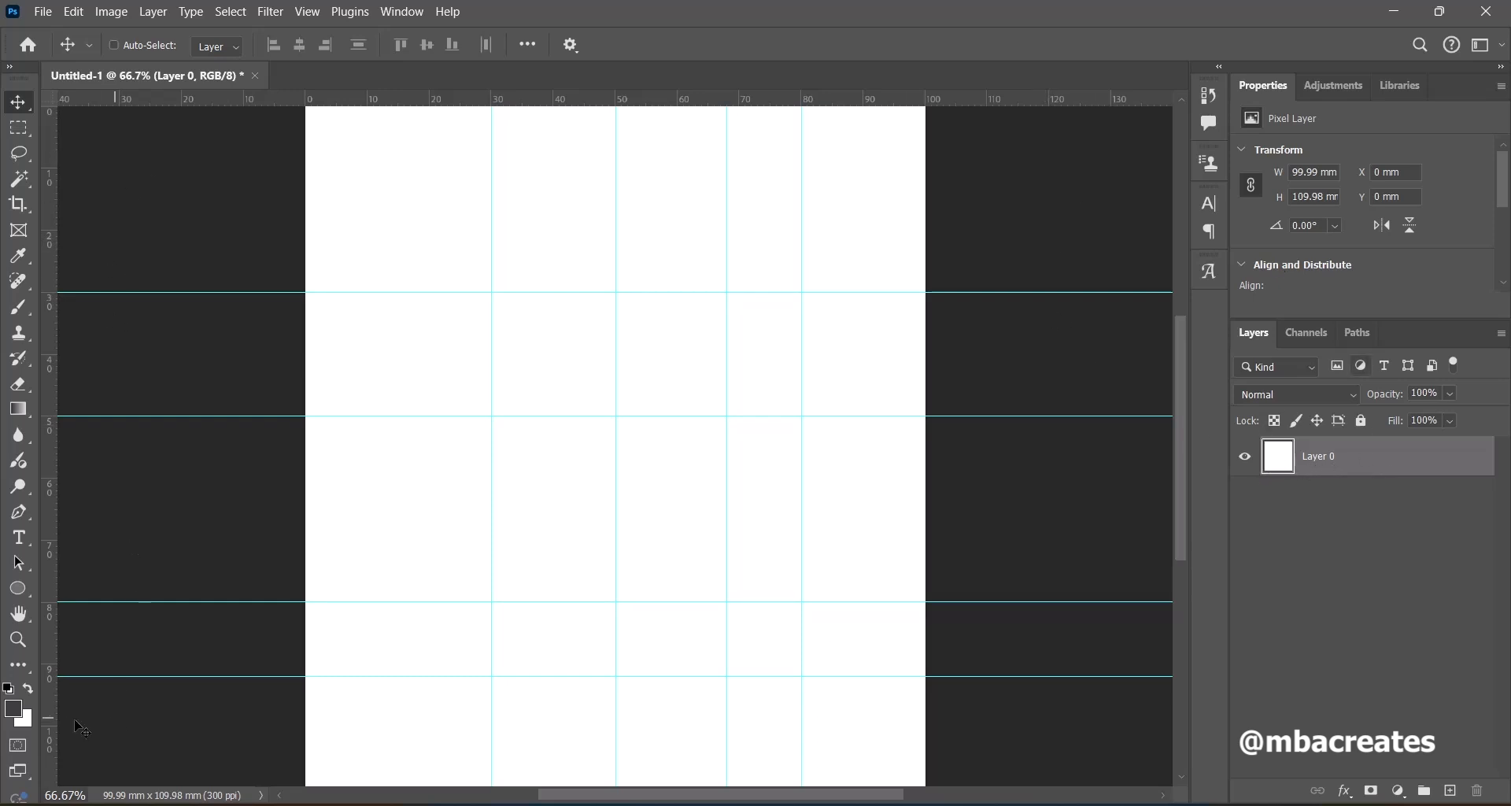
# Choose a dark grey foreground colour and fill Layer 0 with it in Normal mode at 100% opacity.
pyautogui.click(13, 709)
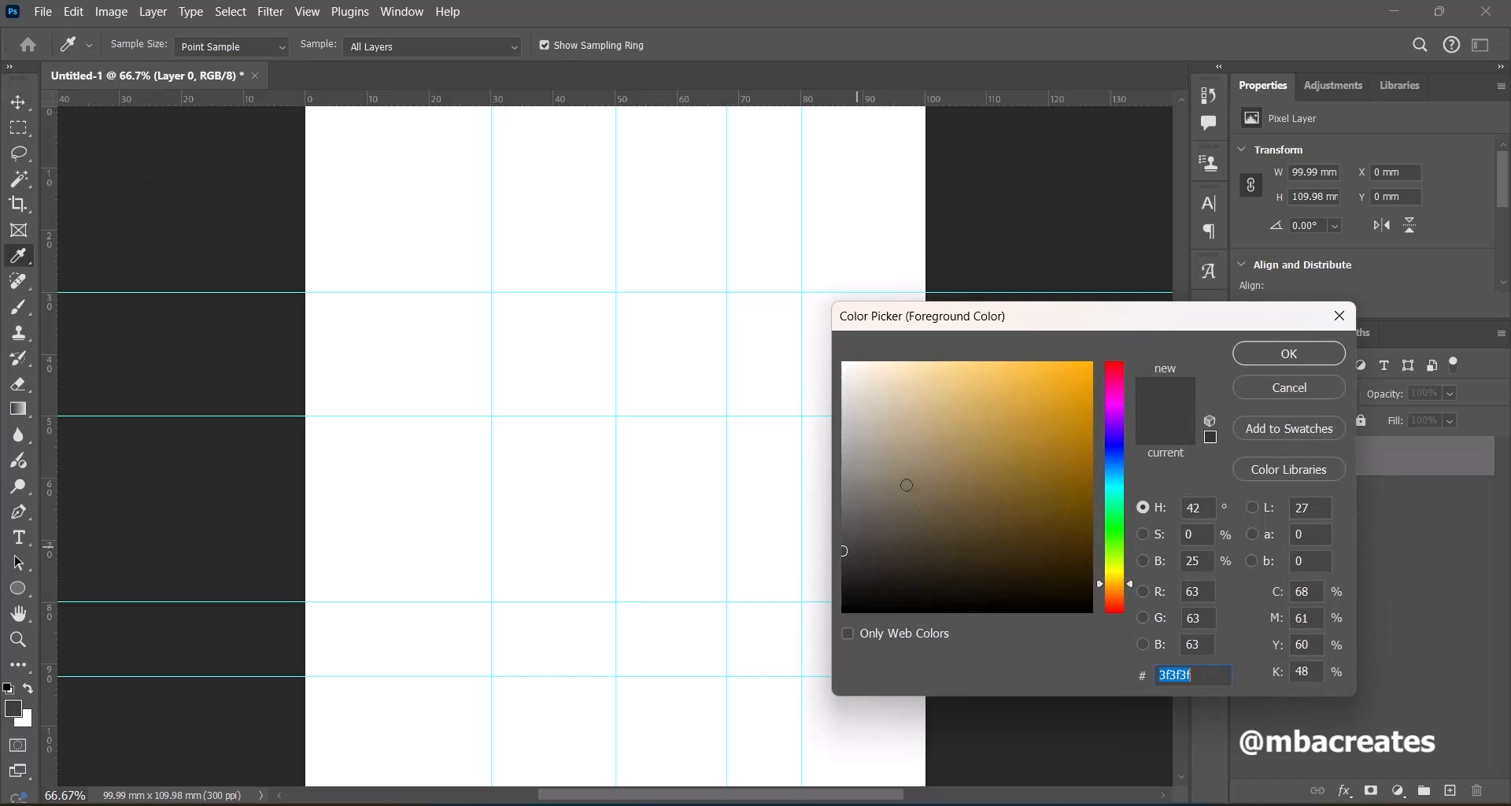
pyautogui.moveTo(907, 485)
pyautogui.mouseDown()
pyautogui.moveTo(826, 534)
pyautogui.moveTo(806, 516)
pyautogui.moveTo(802, 558)
pyautogui.mouseUp()
pyautogui.click(1291, 354)
pyautogui.press('v')
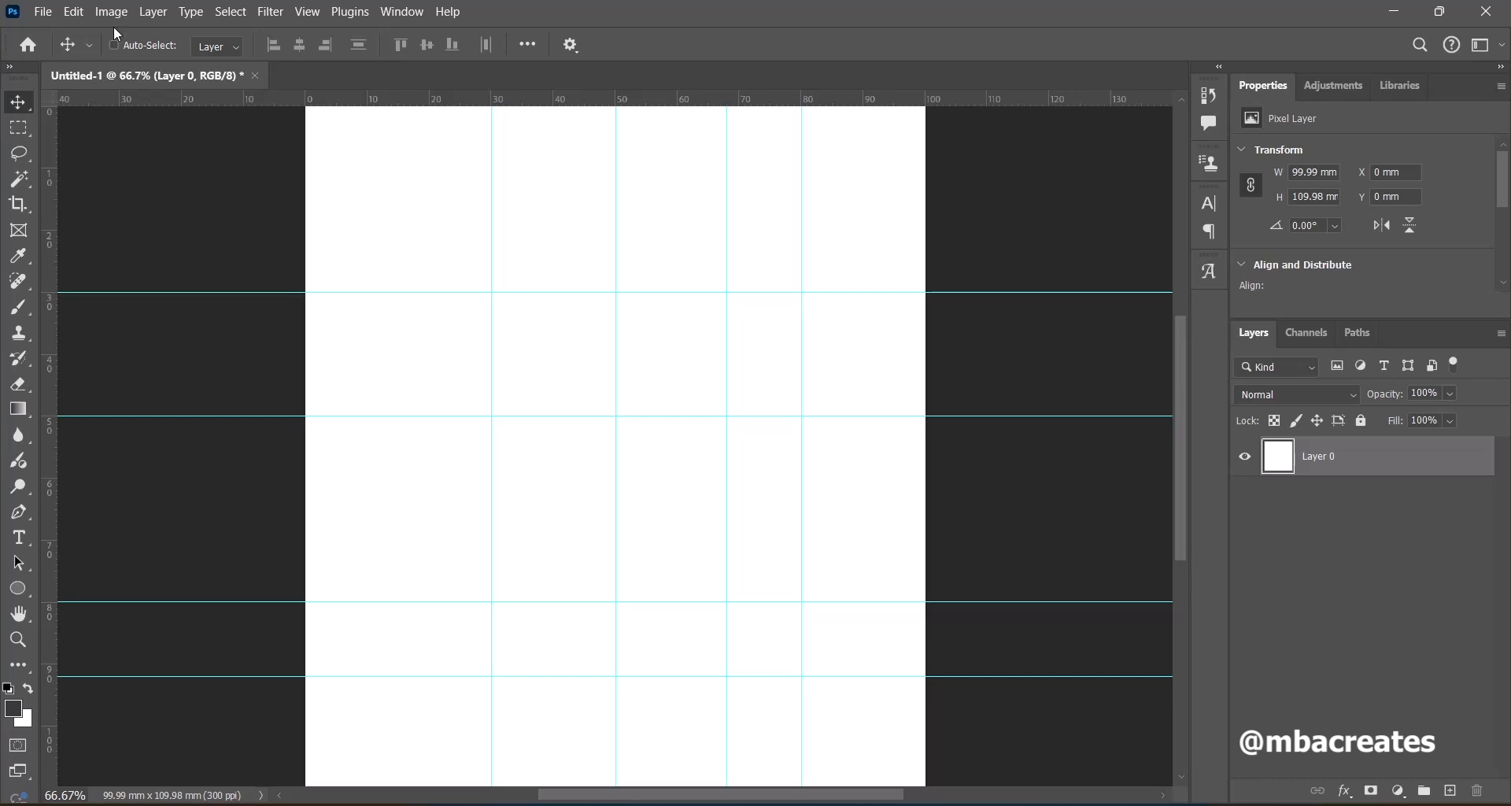
pyautogui.click(75, 12)
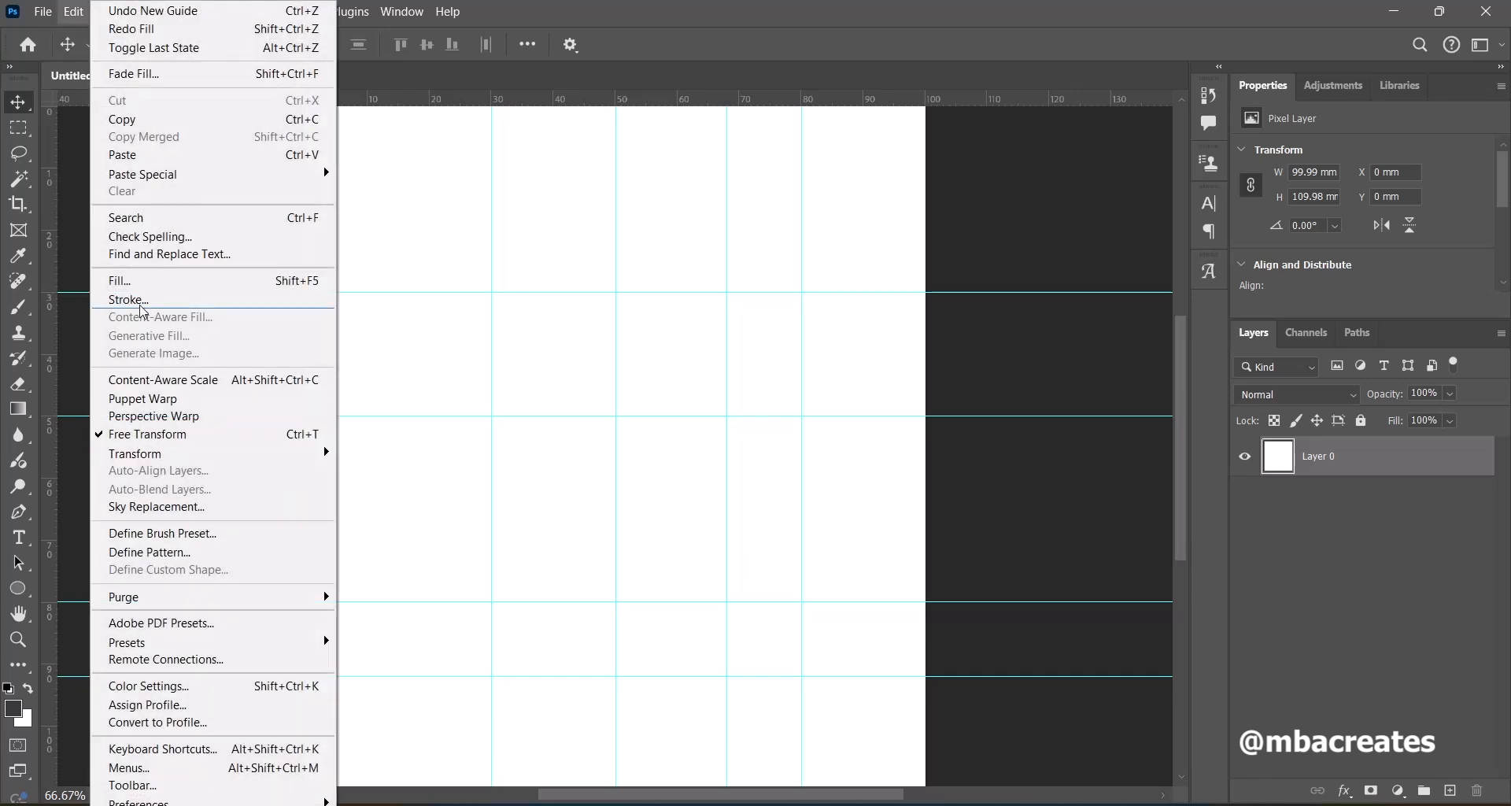
pyautogui.click(152, 282)
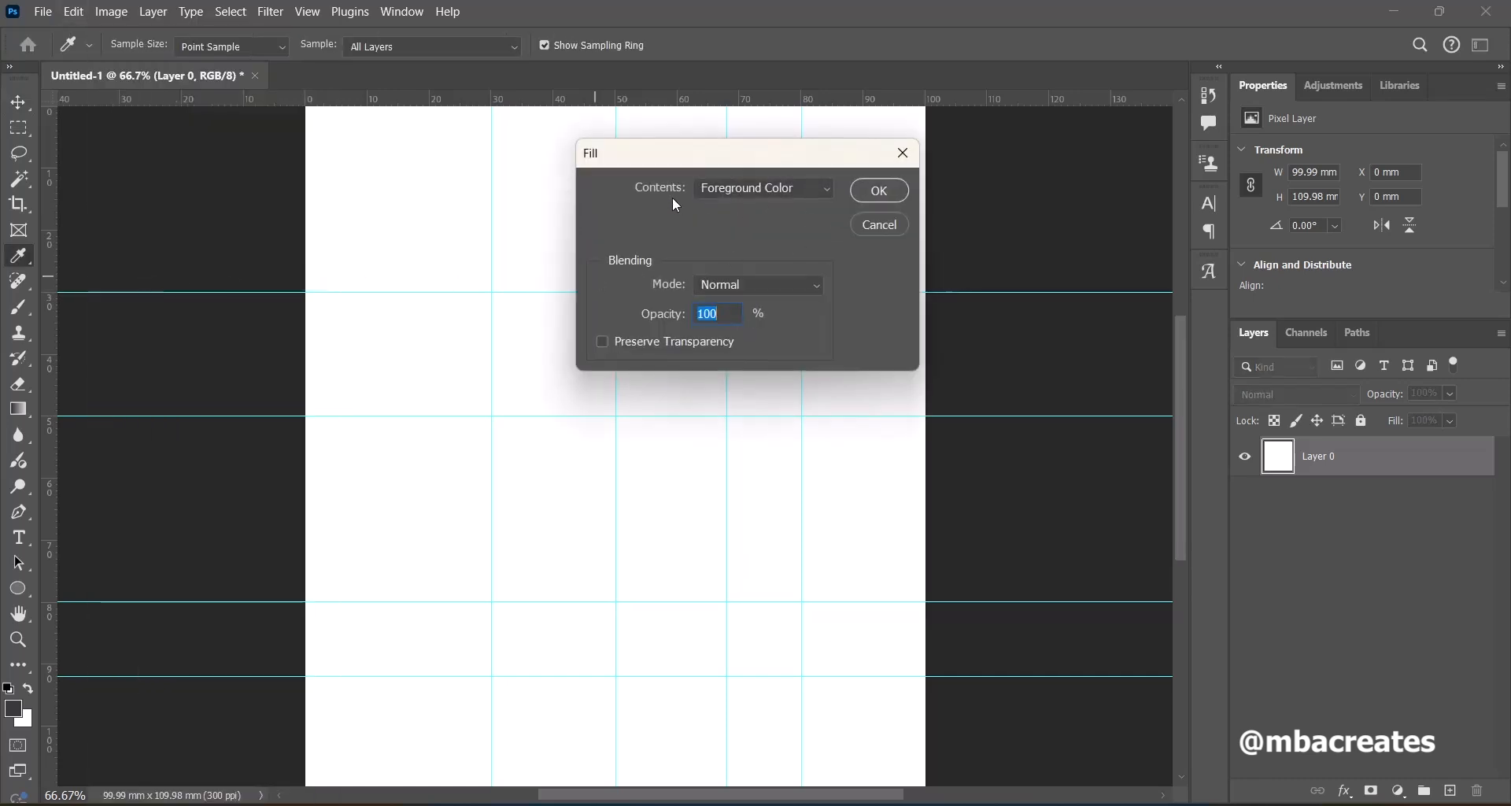
pyautogui.click(879, 190)
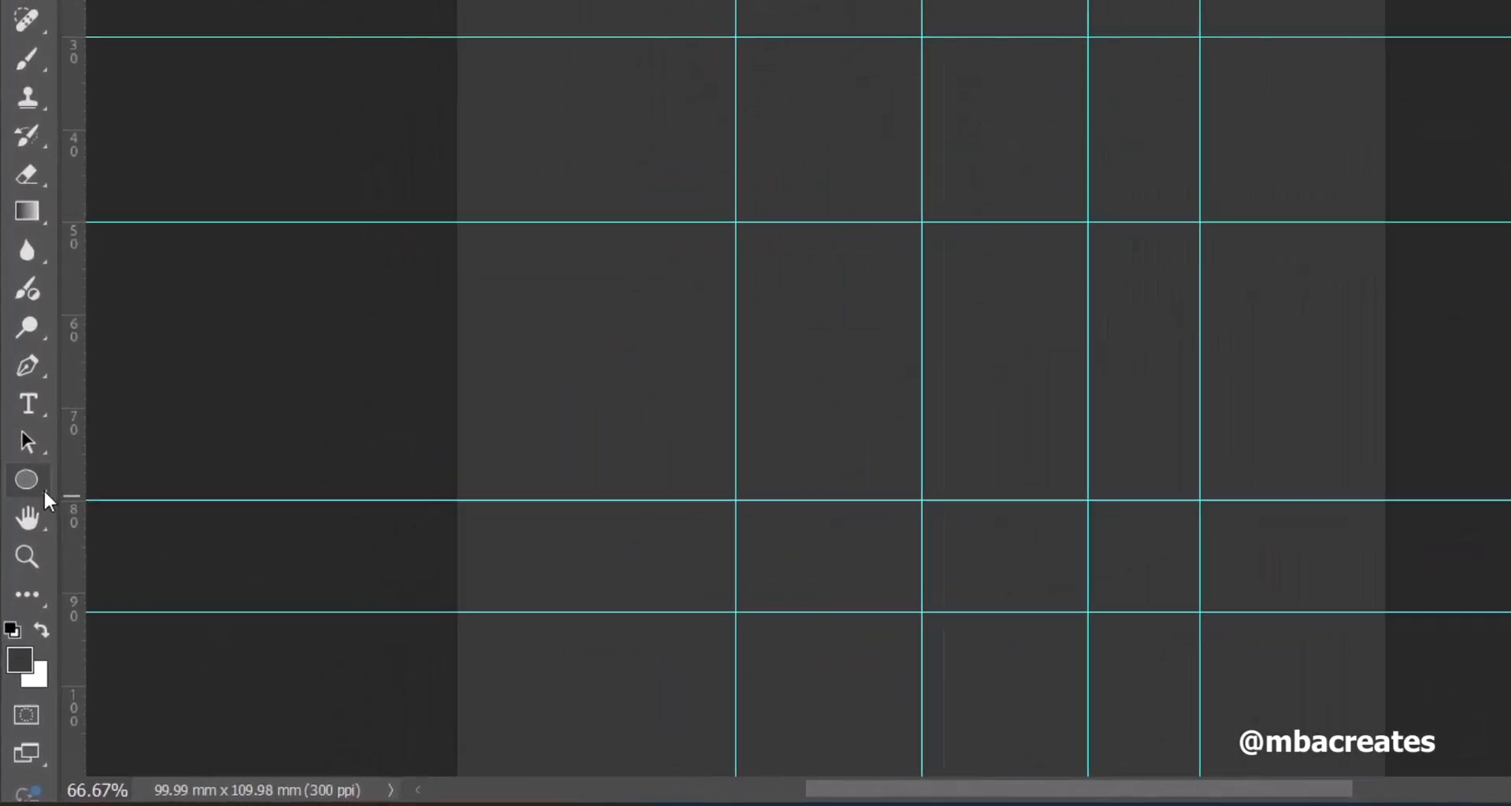
# Activate the Rectangle tool in Shape mode and set its fill to the yellow-orange f0b322.
pyautogui.rightClick(44, 495)
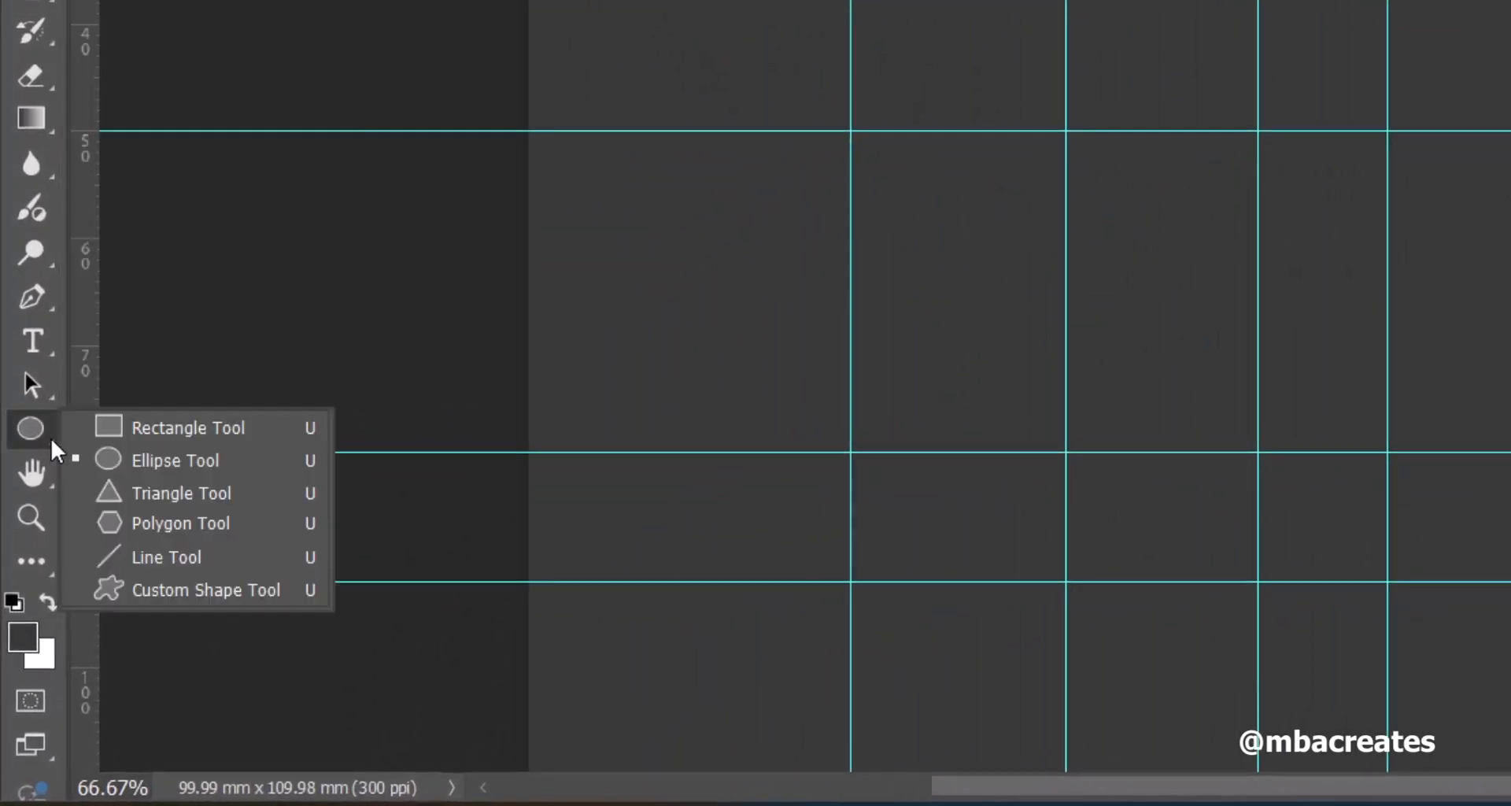
pyautogui.click(192, 431)
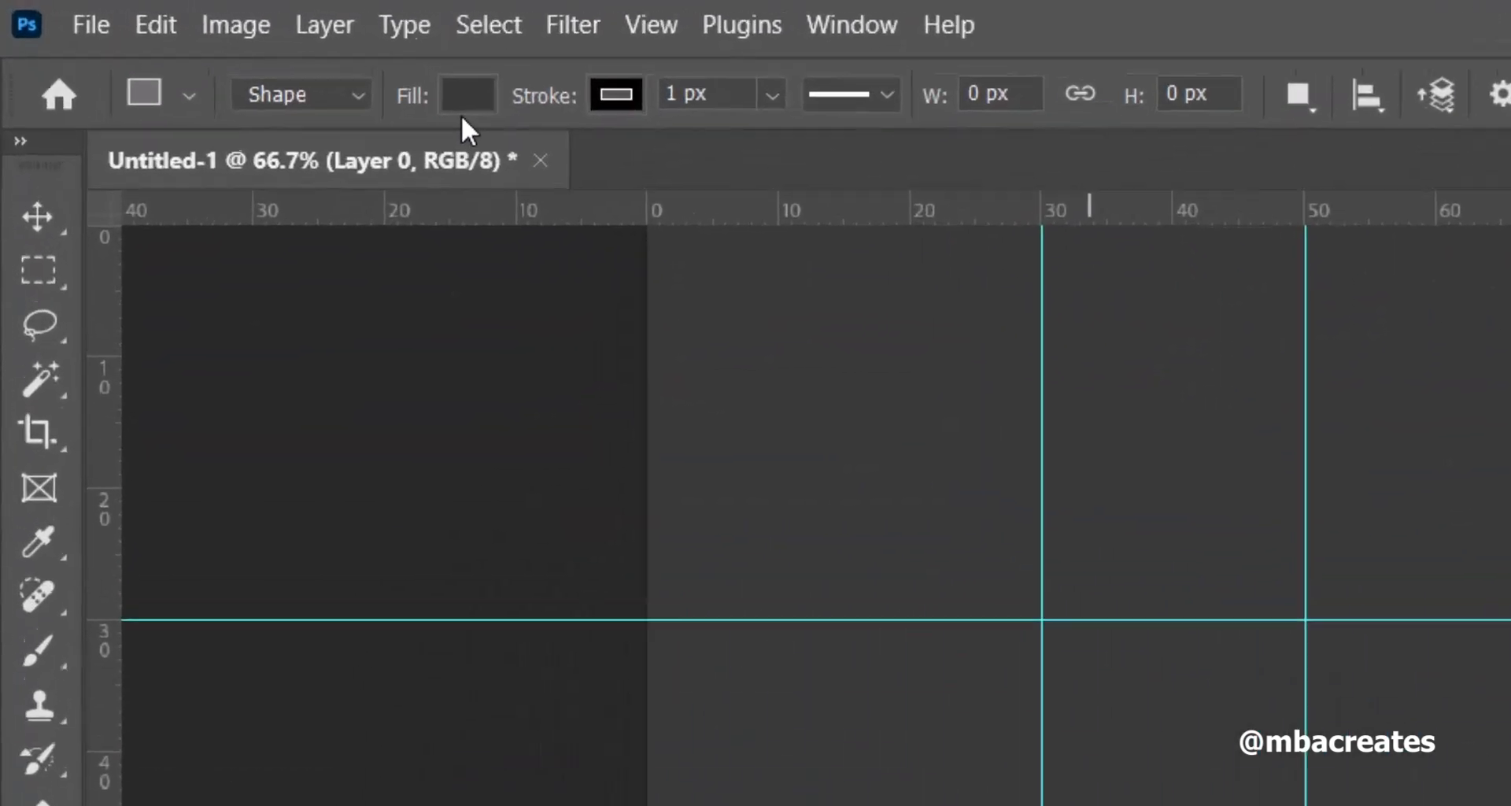
pyautogui.click(222, 44)
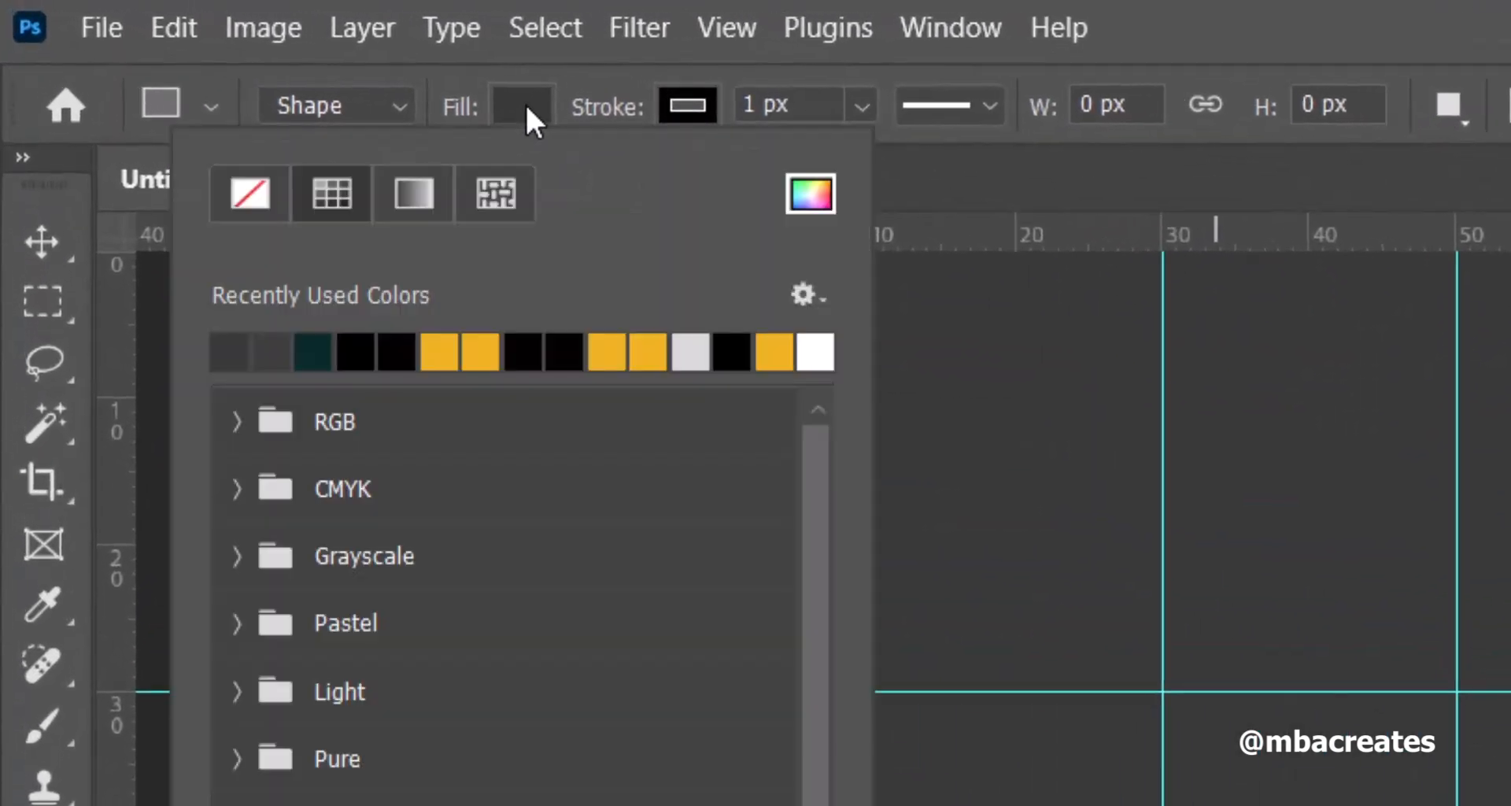
pyautogui.click(477, 351)
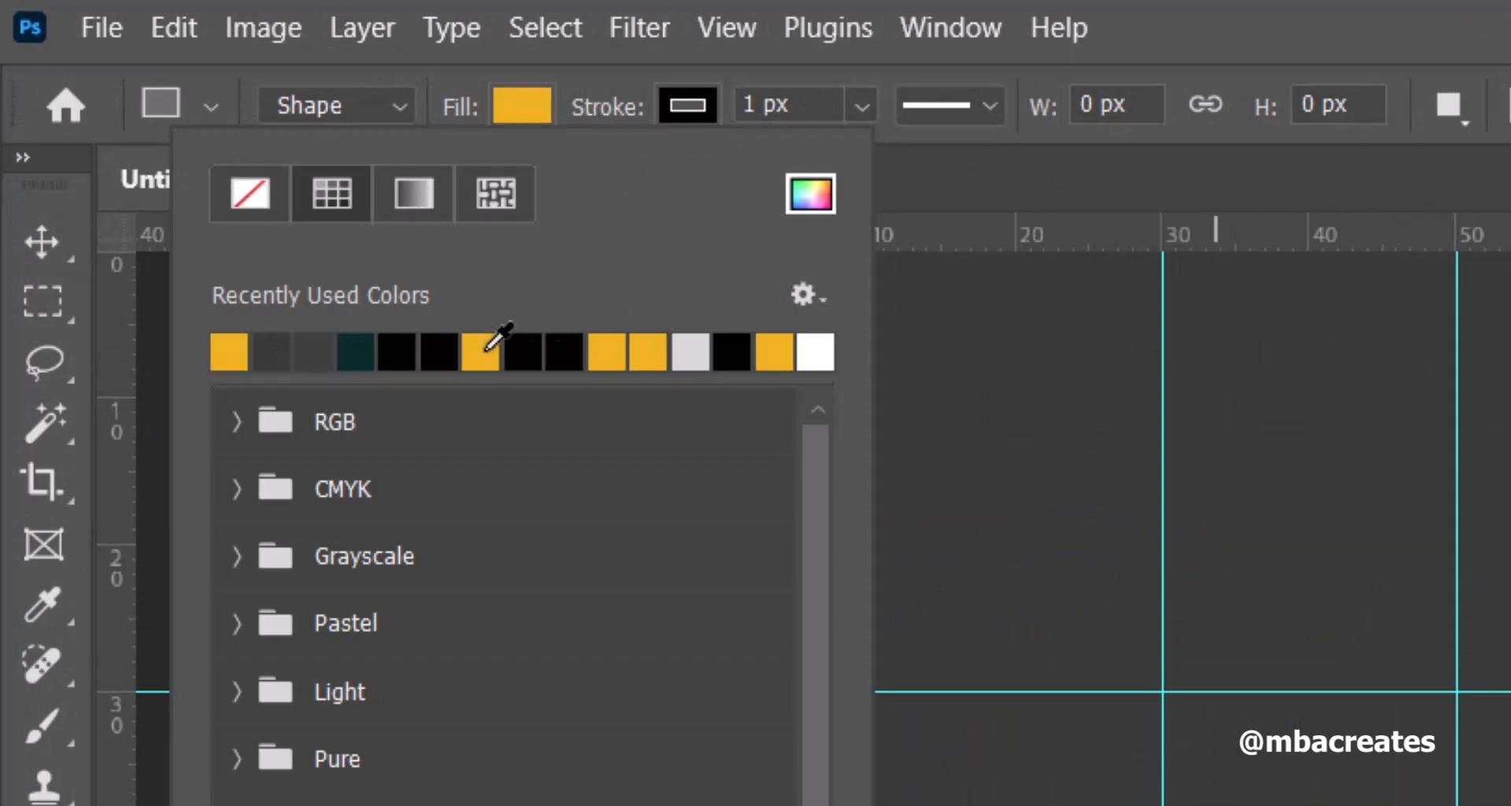
pyautogui.click(817, 197)
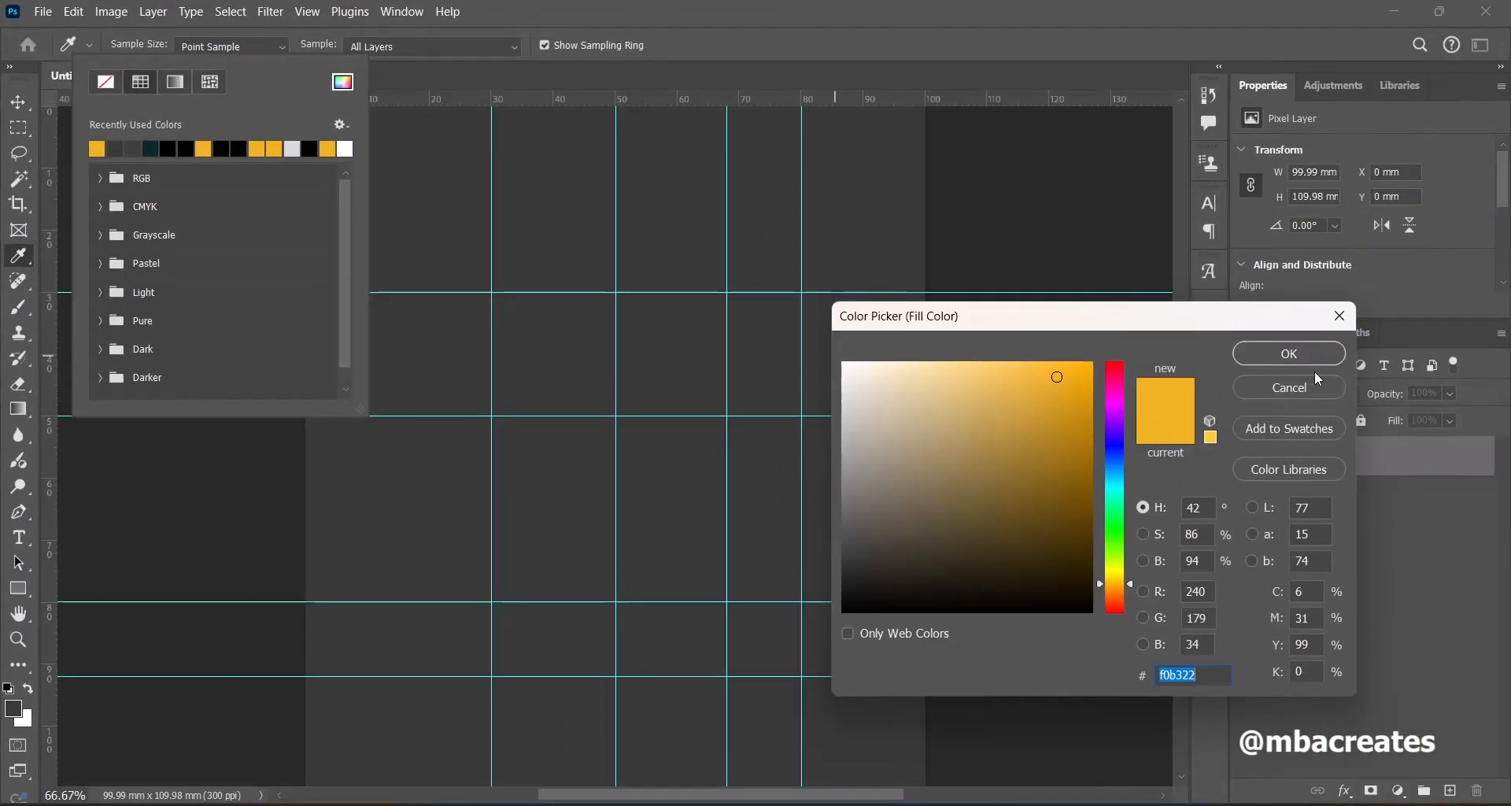
pyautogui.click(1322, 359)
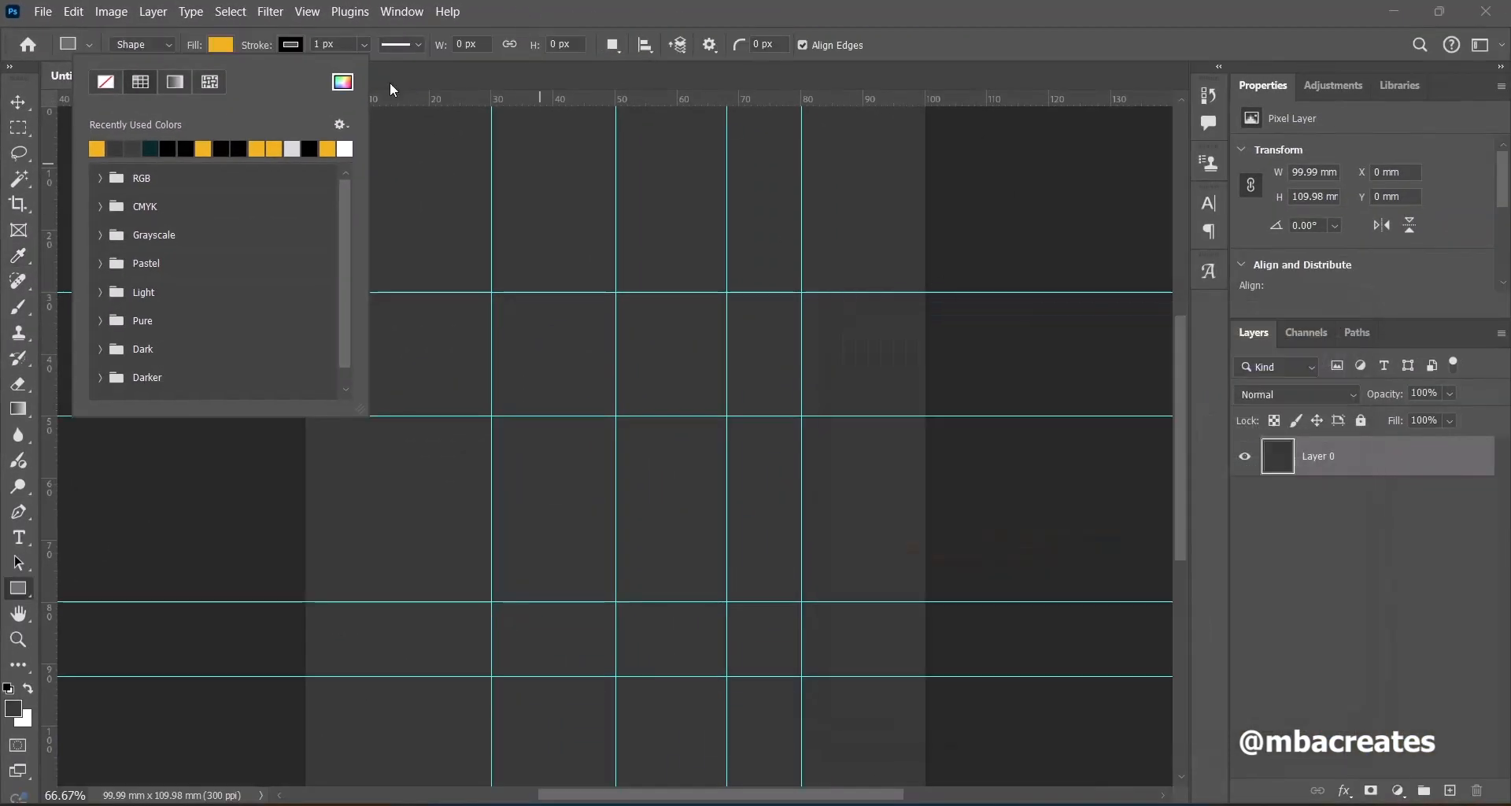
# Set the Rectangle tool's stroke to no colour.
pyautogui.click(294, 46)
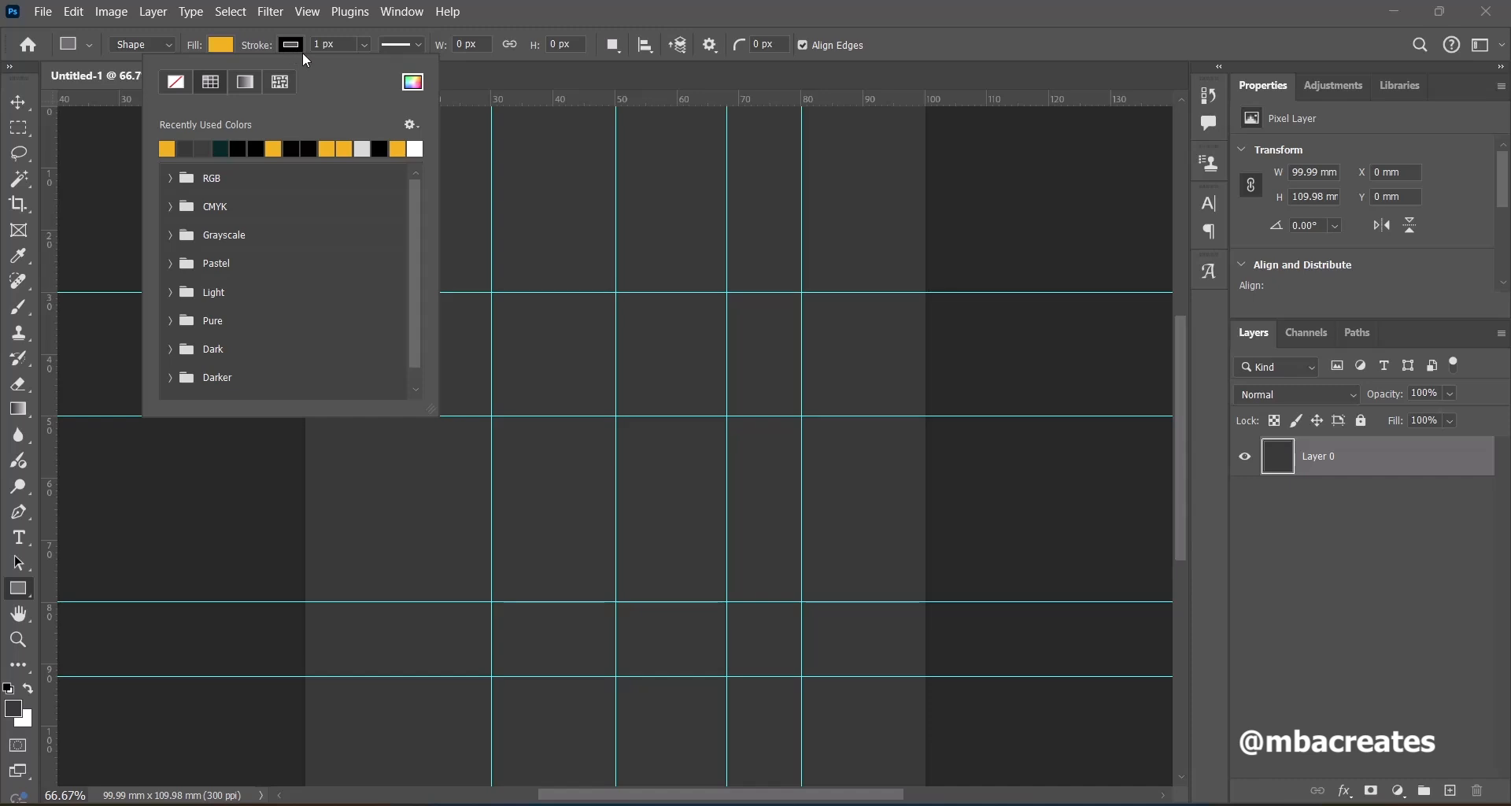
pyautogui.click(176, 88)
pyautogui.click(864, 8)
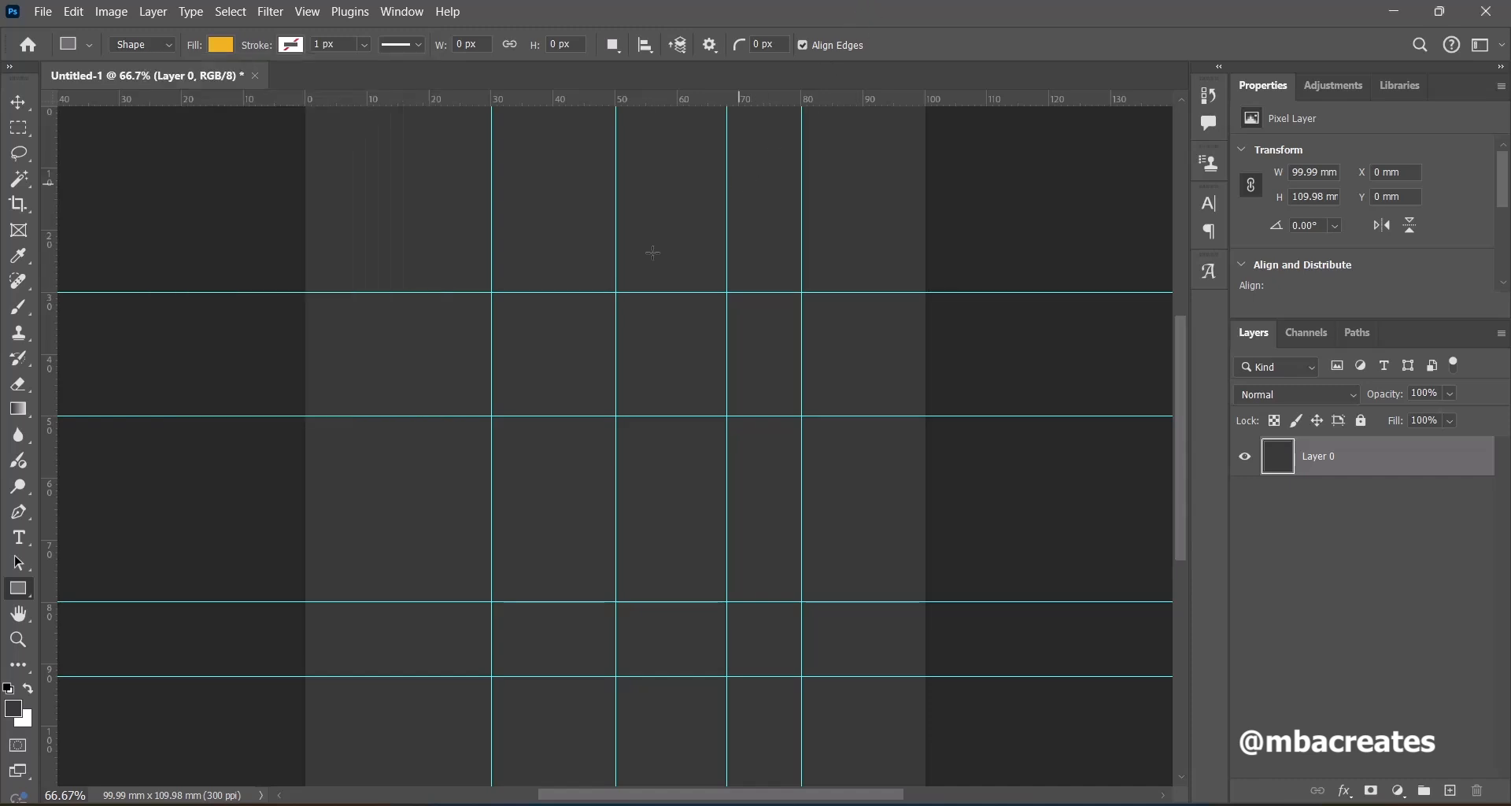
# Create a yellow-orange rectangle 80 mm wide and 80 mm high with 0 px corner radii.
pyautogui.click(715, 557)
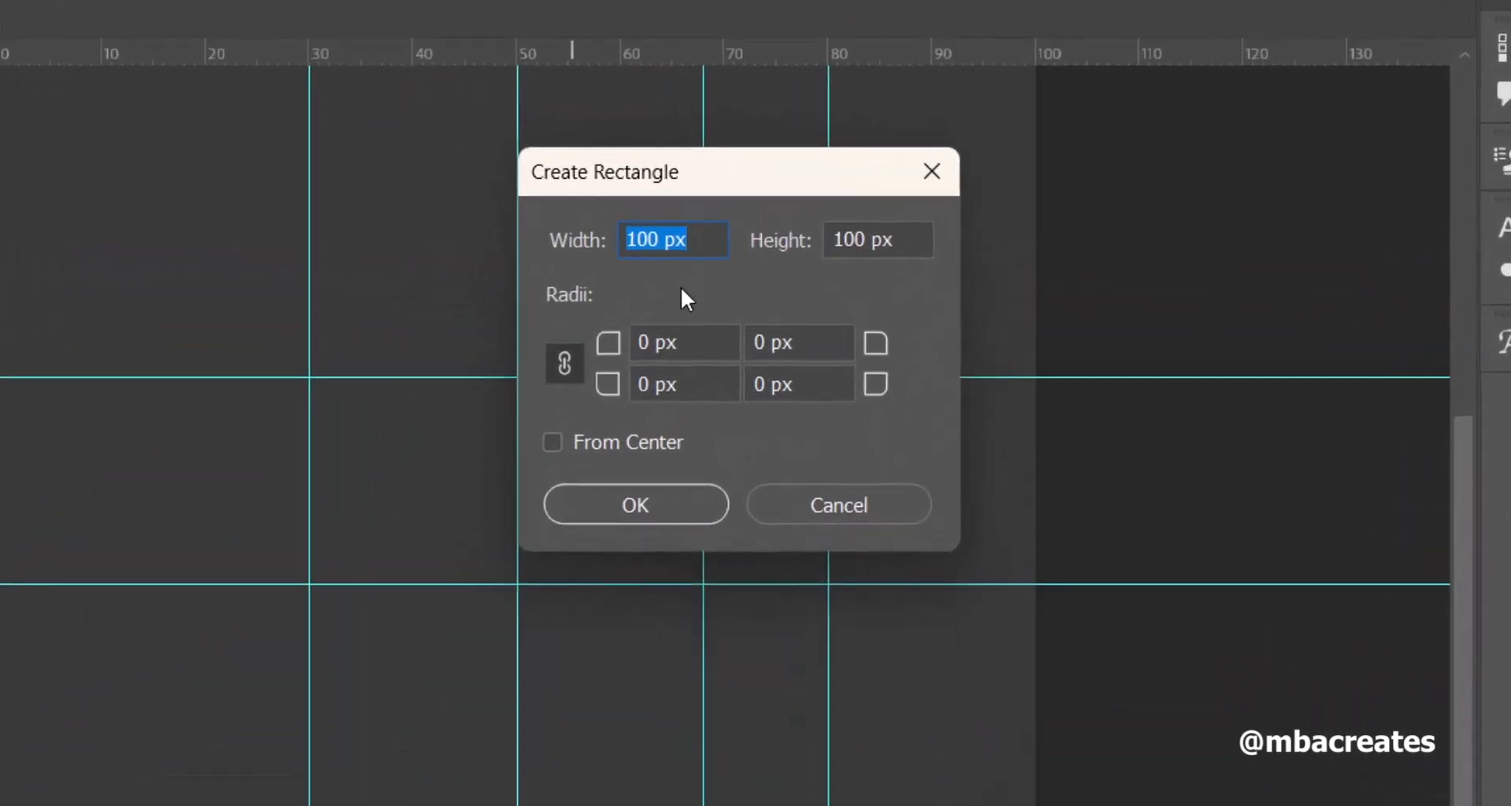
pyautogui.write('80')
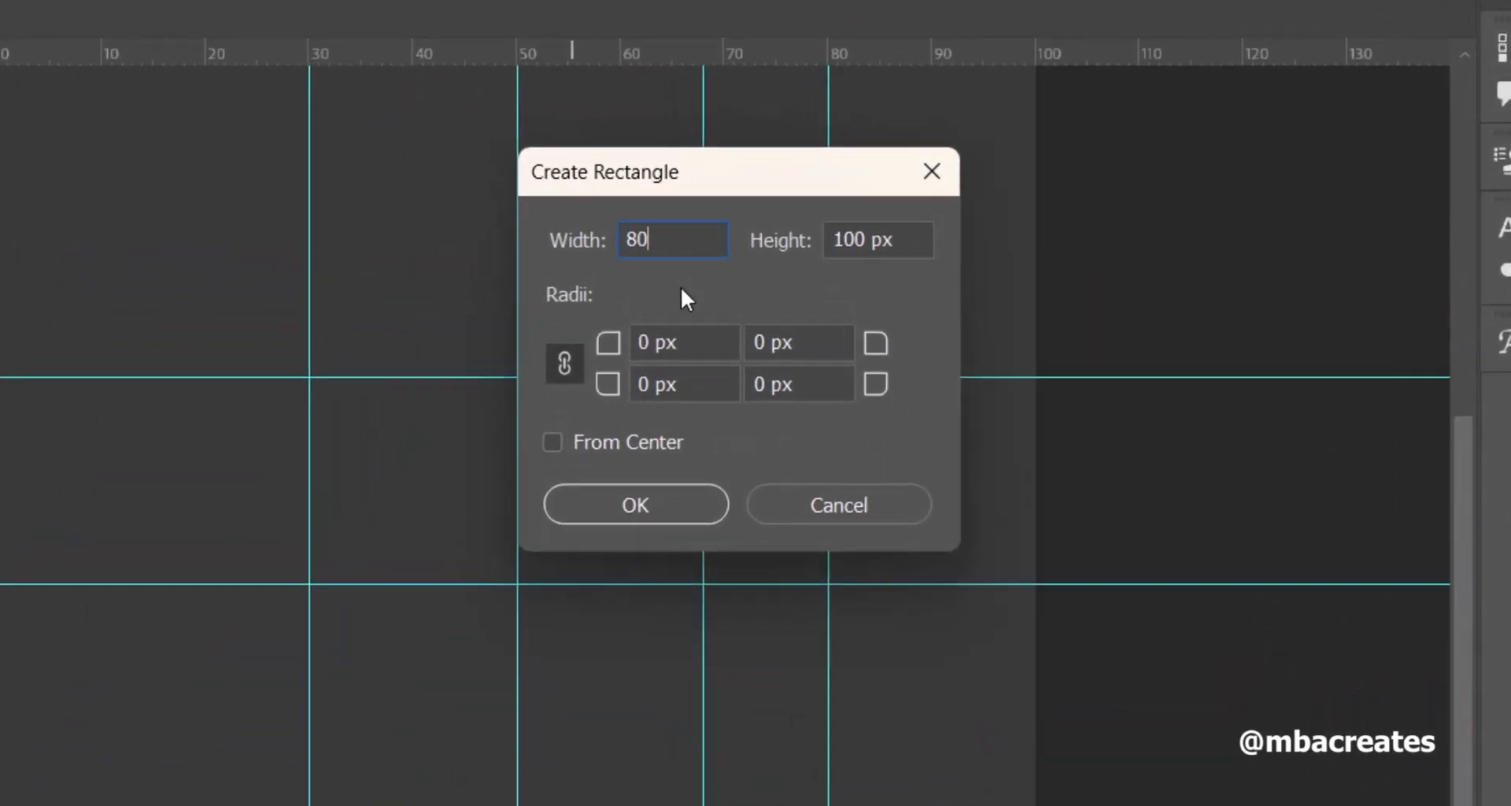
pyautogui.write('mm')
pyautogui.click(871, 240)
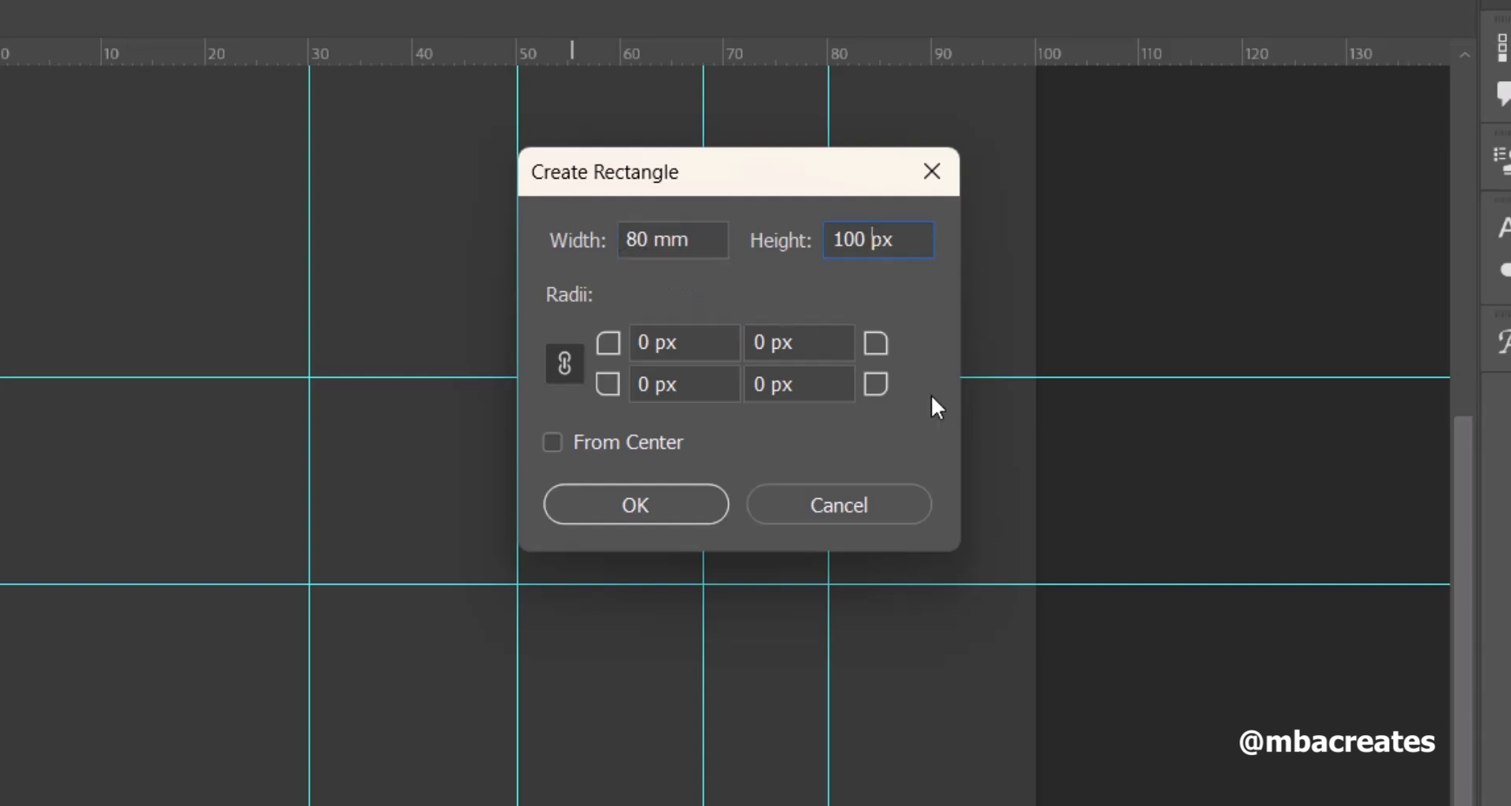
pyautogui.press('BackSpace')
pyautogui.press('BackSpace')
pyautogui.press('BackSpace')
pyautogui.press('BackSpace')
pyautogui.press('Delete')
pyautogui.press('Delete')
pyautogui.write('80mm')
pyautogui.click(610, 513)
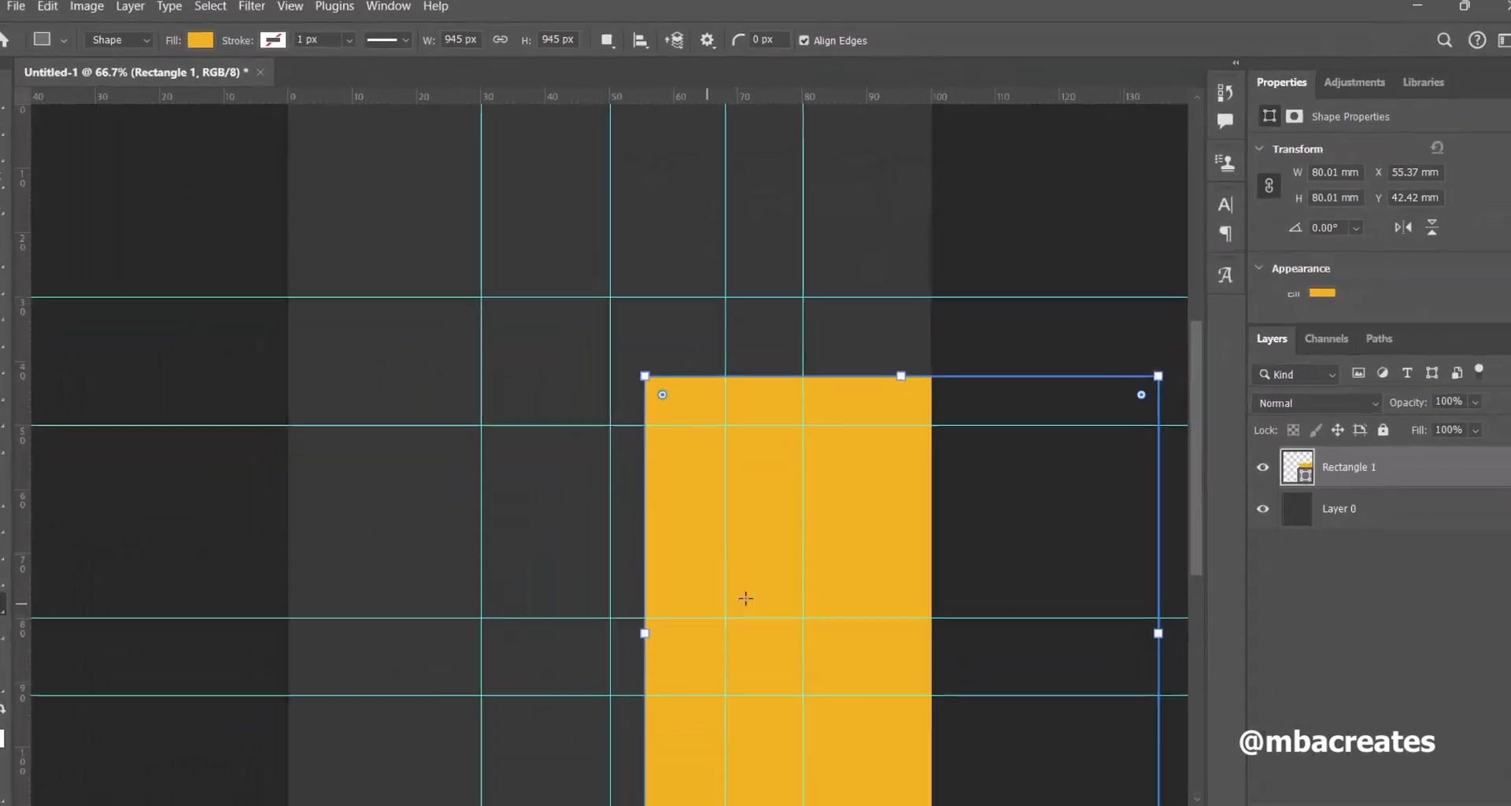
# Move the yellow-orange square to the canvas's upper-left corner at X 0 mm, Y 0 mm, against the 80 mm guides.
pyautogui.click(18, 102)
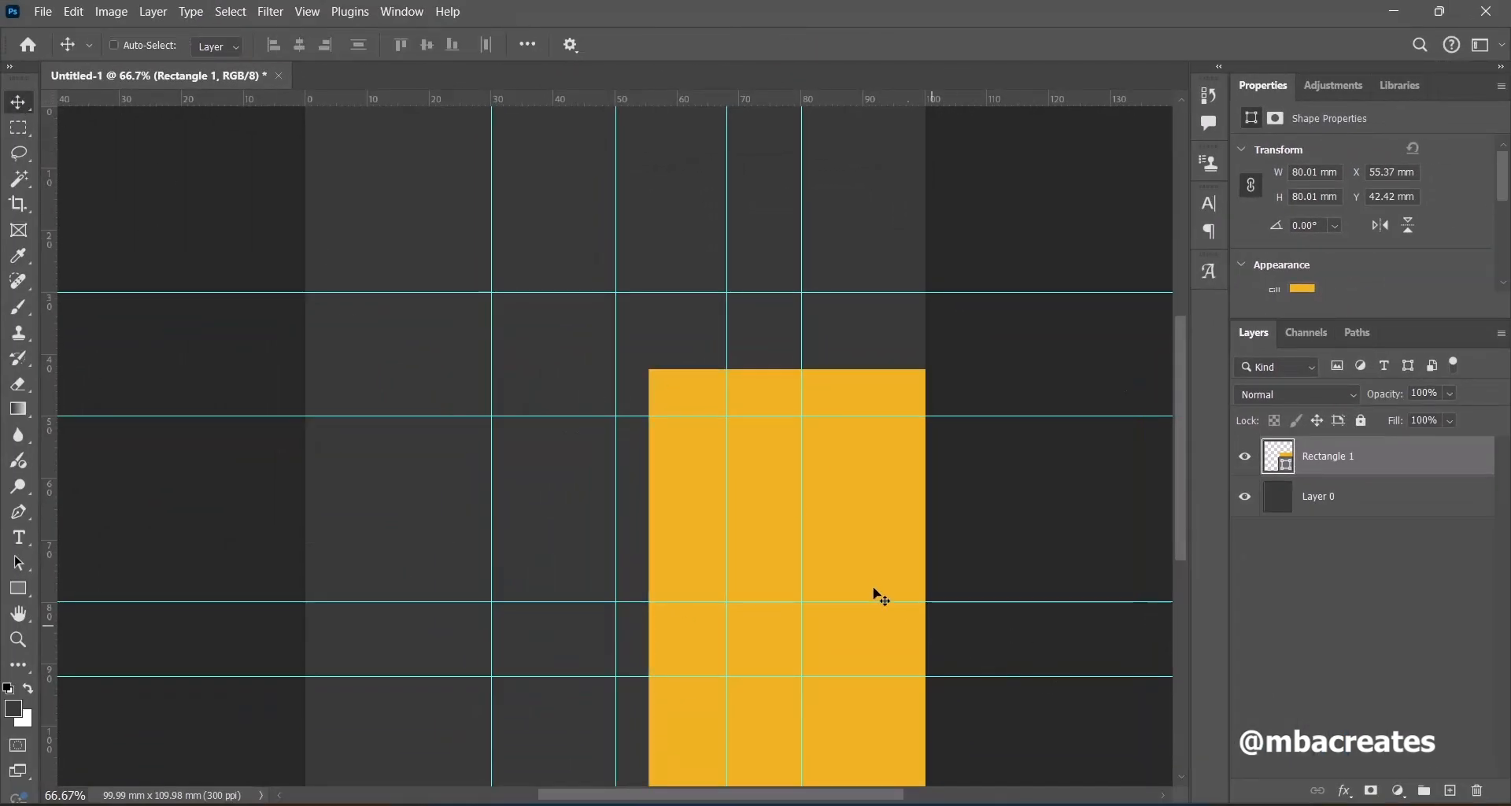
pyautogui.moveTo(880, 595); pyautogui.dragTo(526, 318)
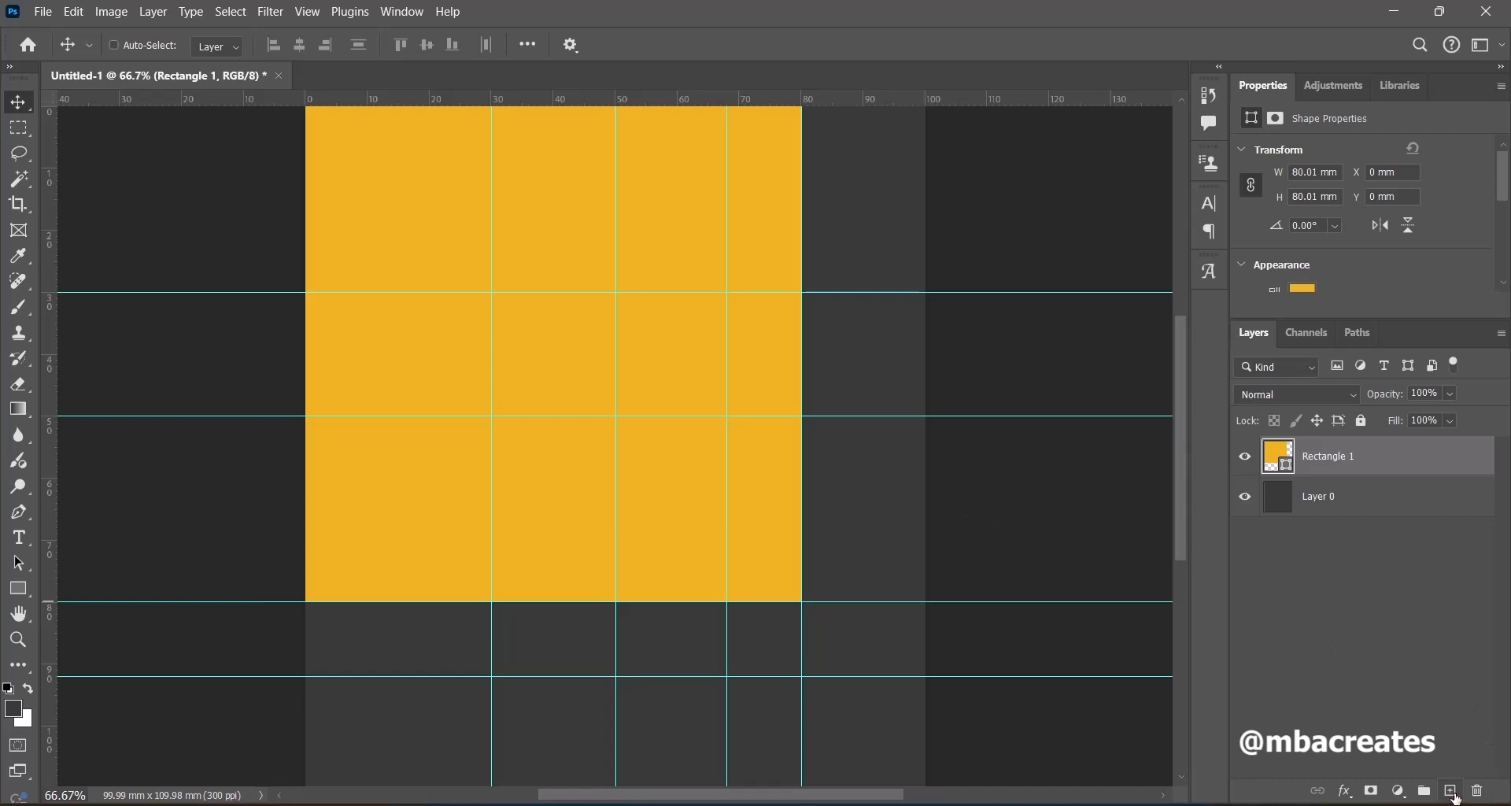
# On a new layer above the square, create a yellow-orange ellipse 20 mm wide and 14 mm high.
pyautogui.click(1452, 791)
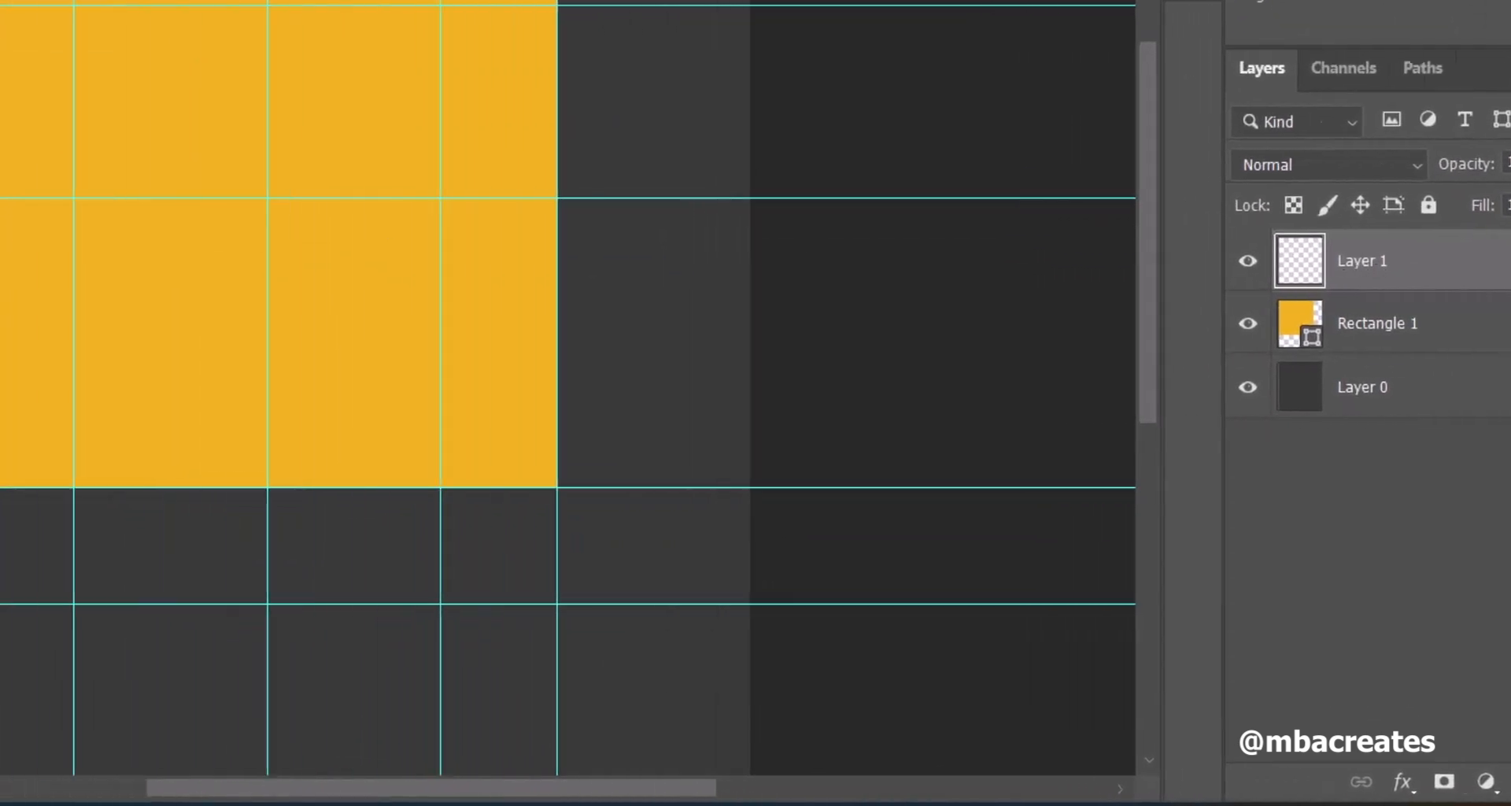
pyautogui.rightClick(28, 467)
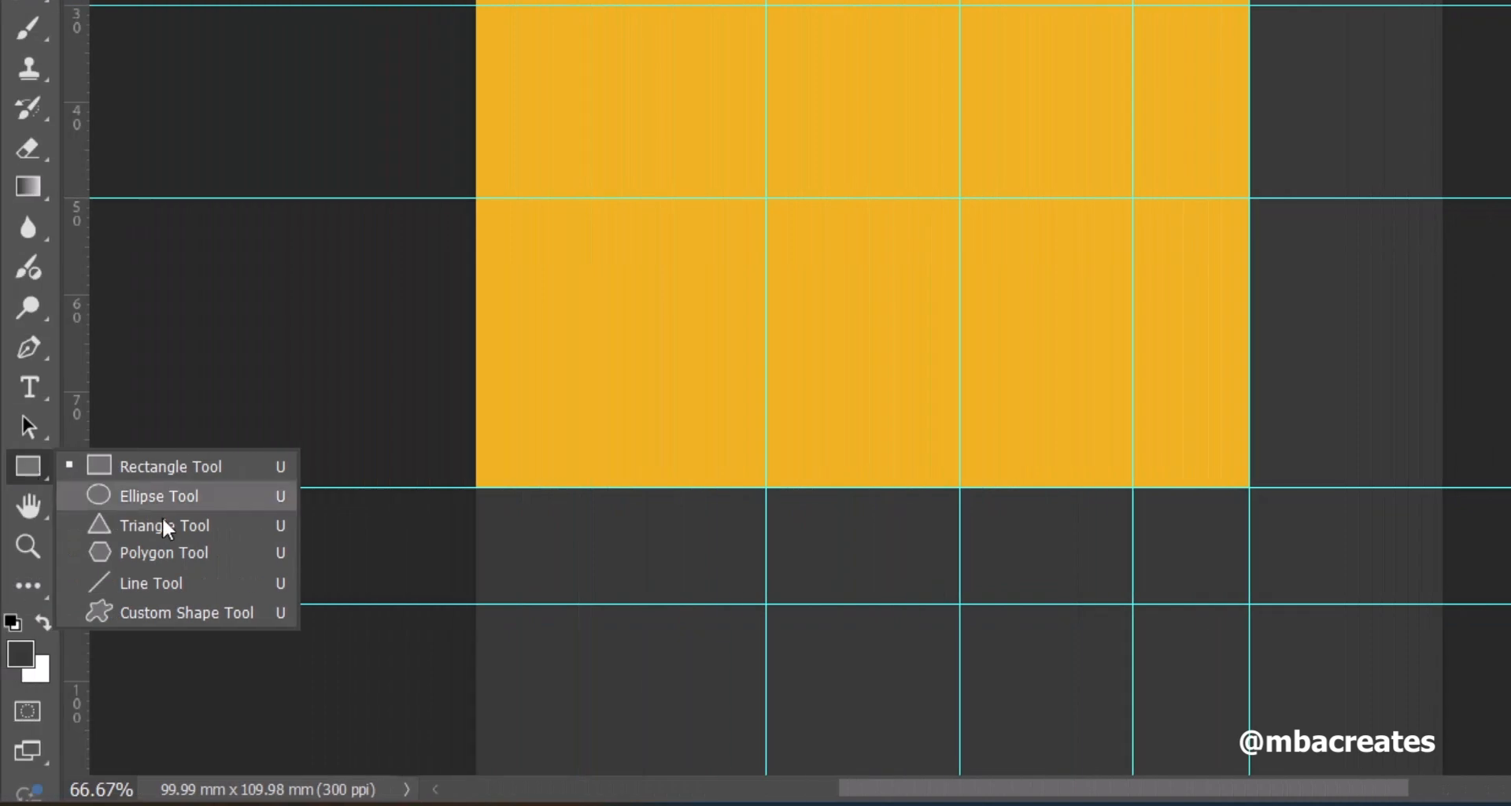
pyautogui.click(163, 498)
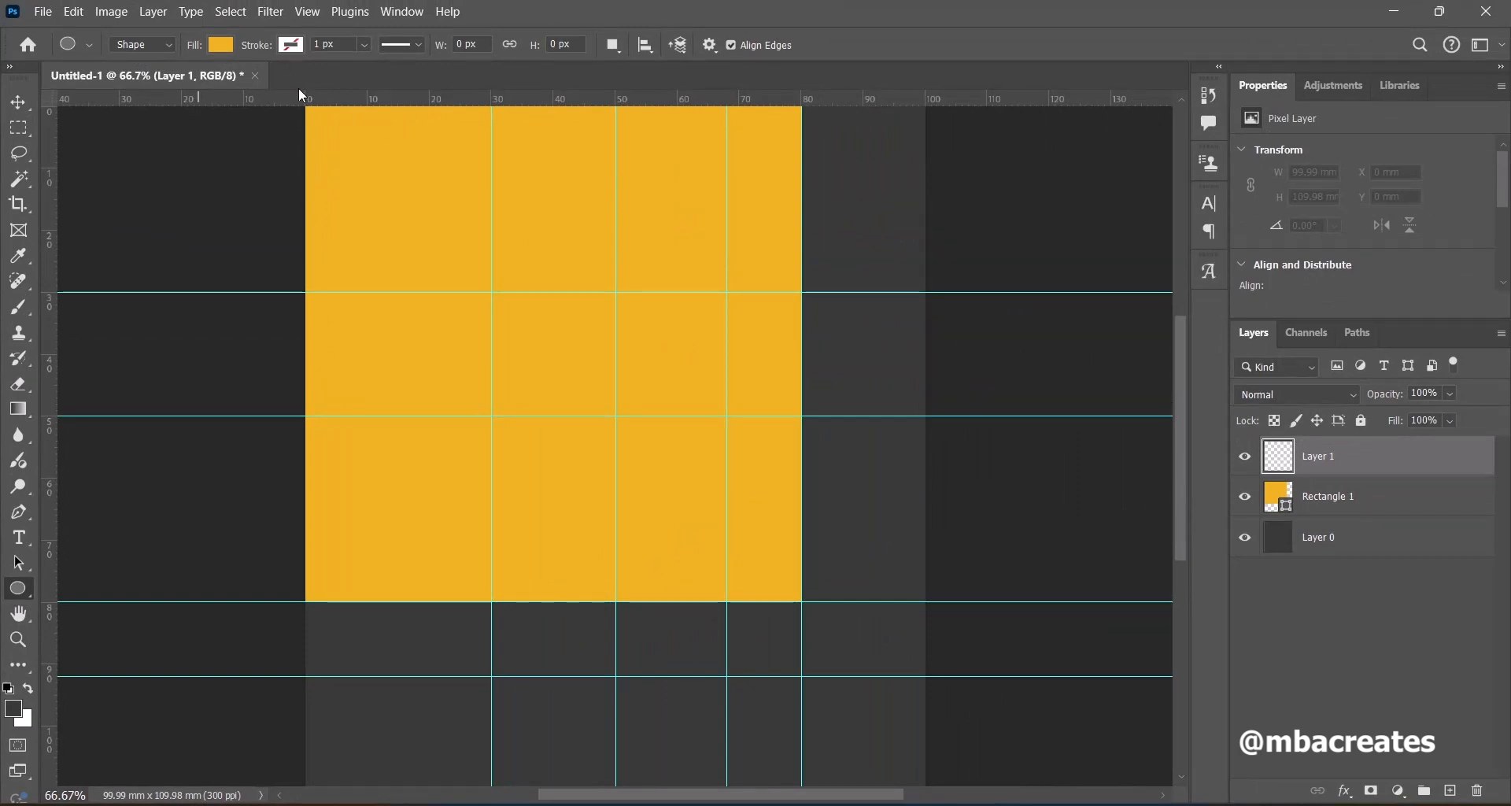
pyautogui.click(863, 352)
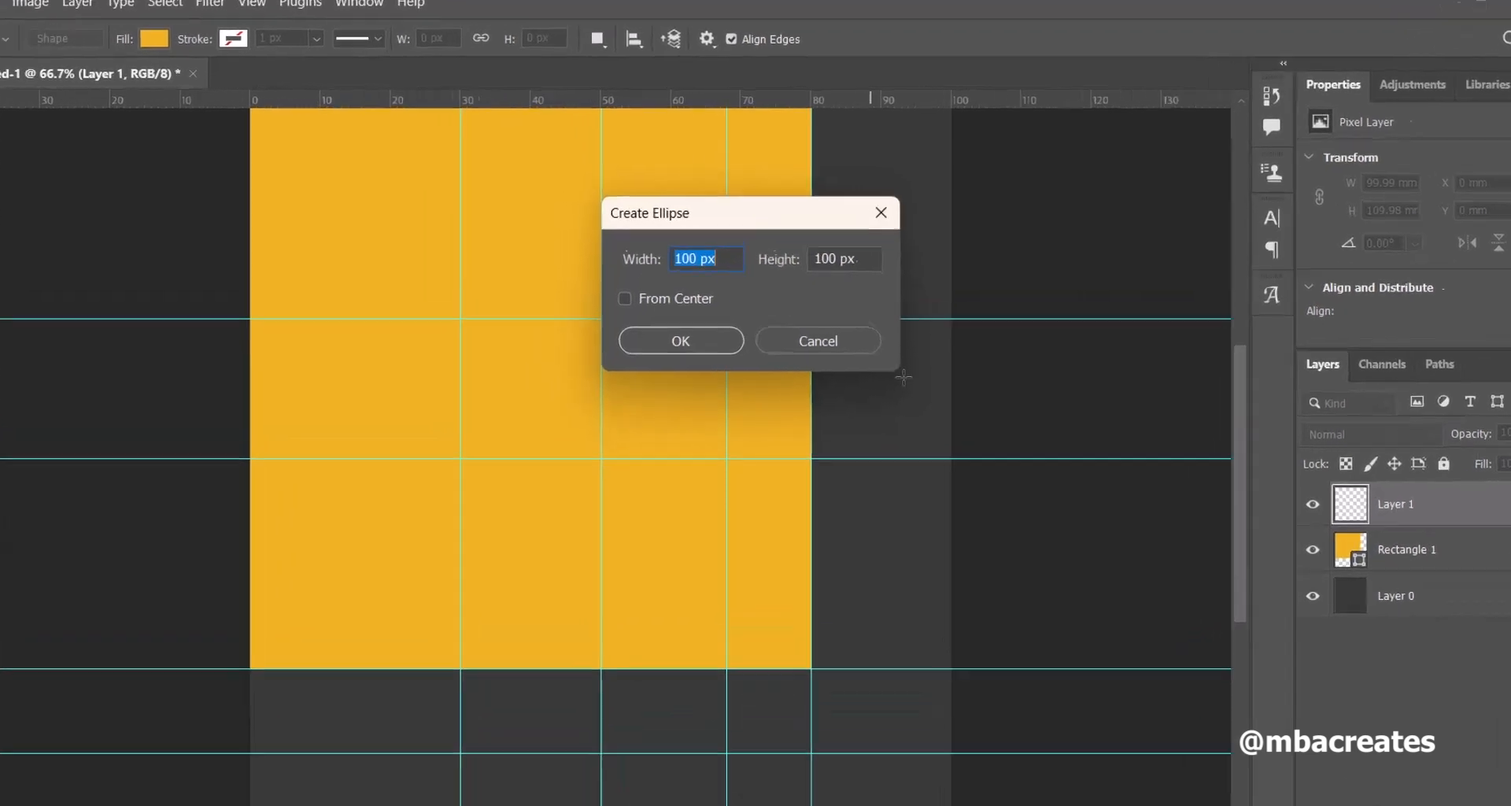
pyautogui.write('20')
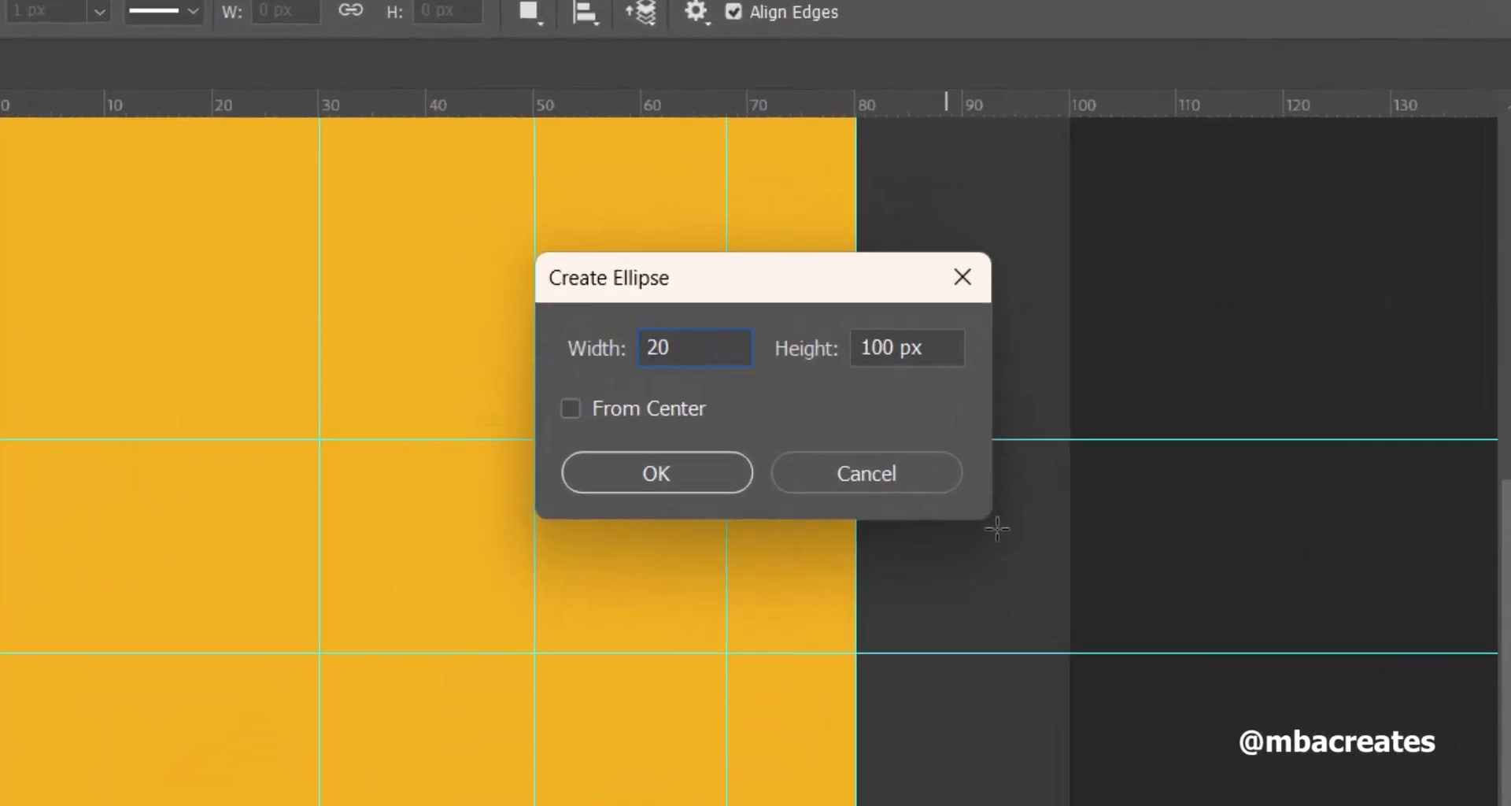
pyautogui.write('mm')
pyautogui.press('Tab')
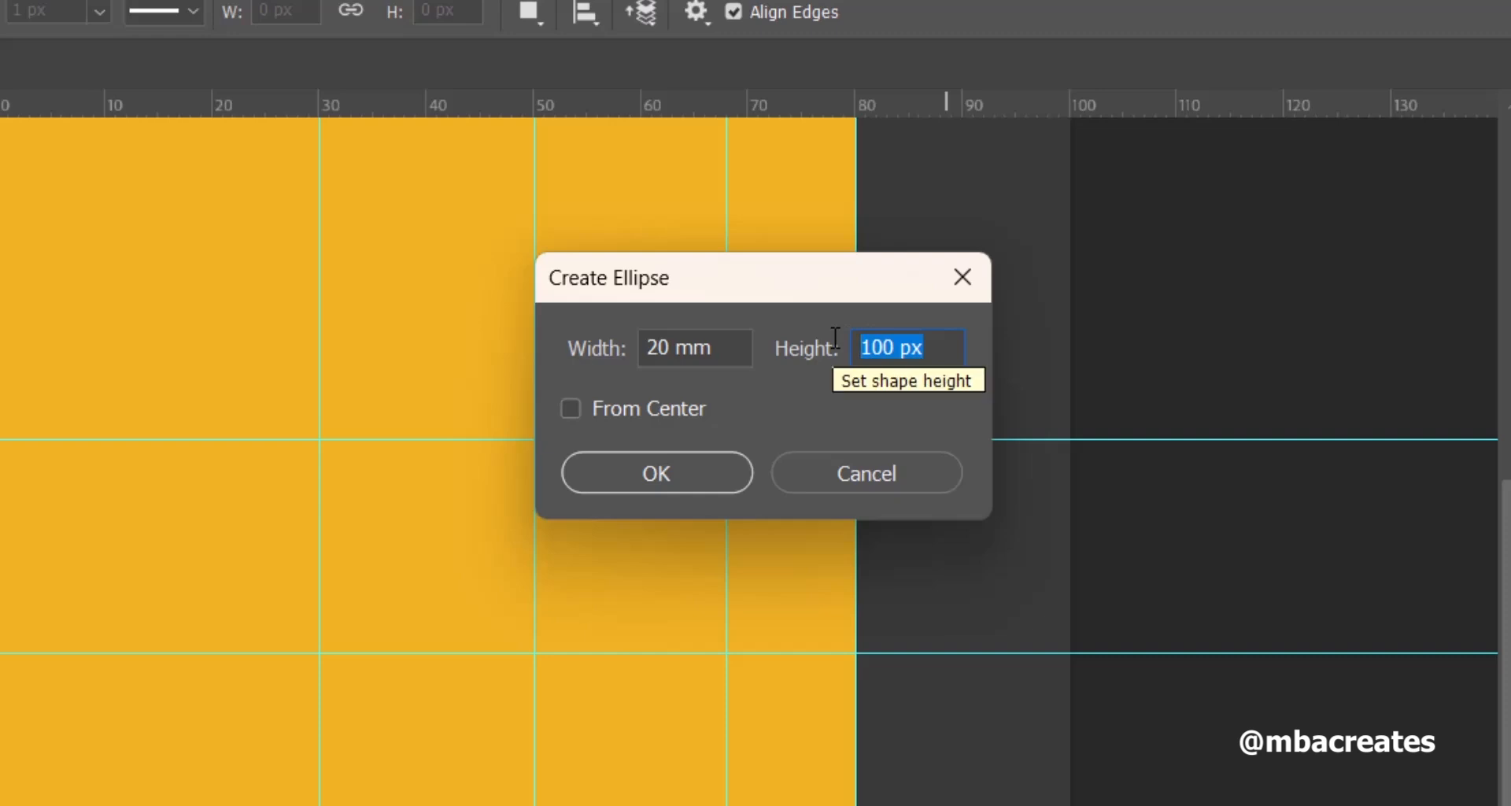
pyautogui.write('14')
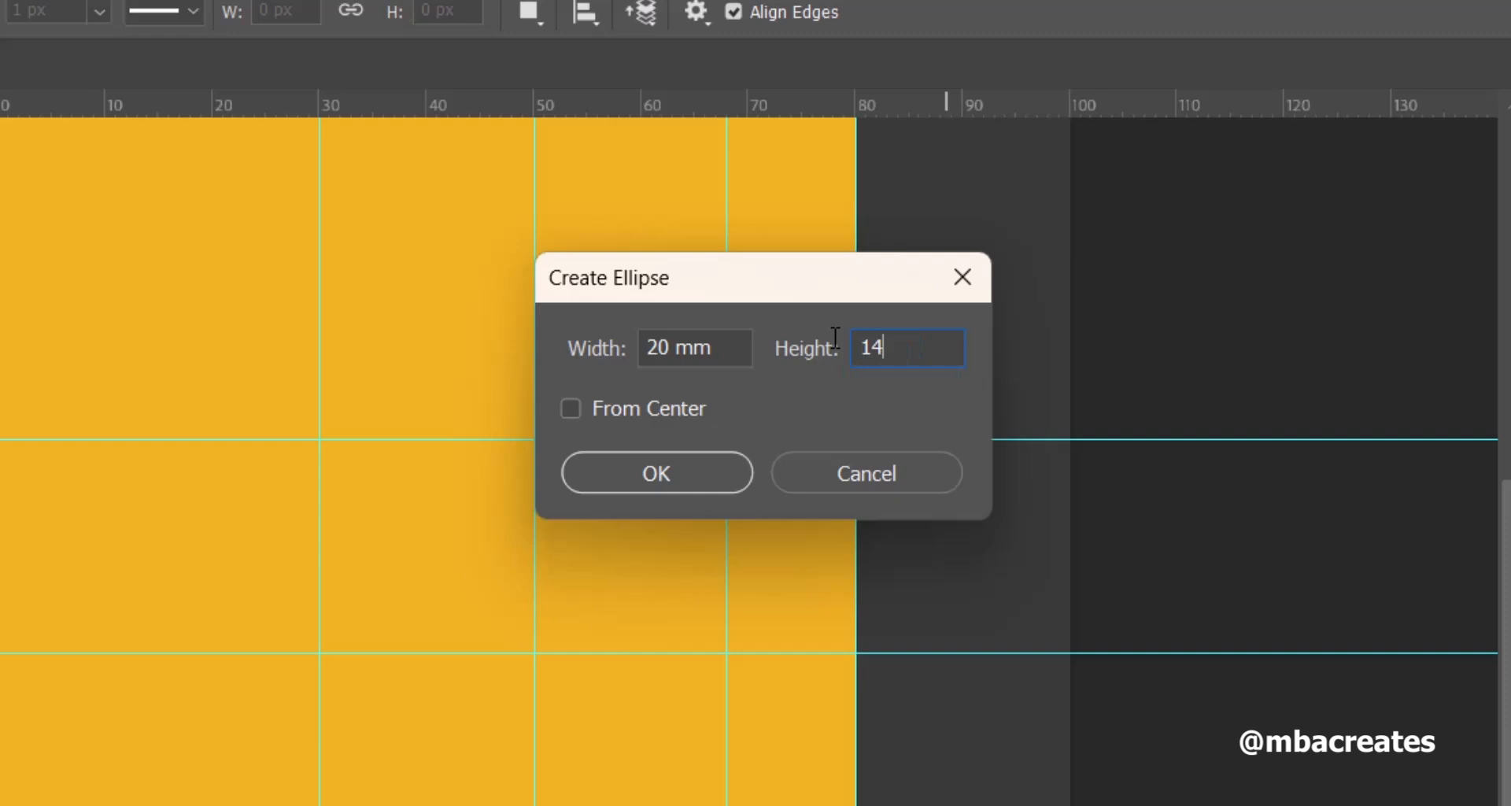
pyautogui.write('mm')
pyautogui.click(733, 478)
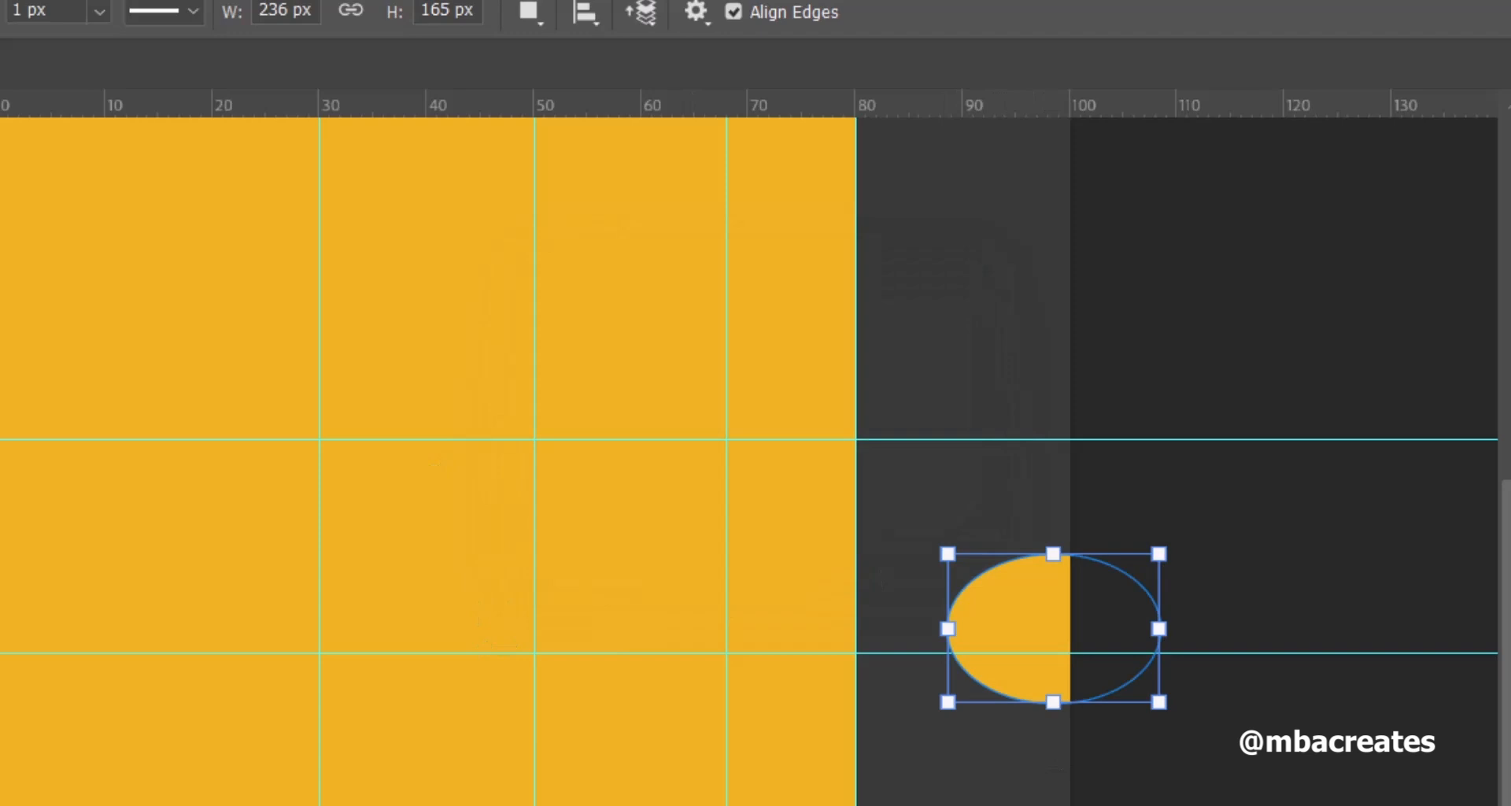
# Rotate the ellipse to -90° and place it at X 68 mm between the 30 mm and 50 mm horizontal guides, overlapping the square's edge.
pyautogui.press('v')
pyautogui.moveTo(1027, 624); pyautogui.dragTo(957, 583)
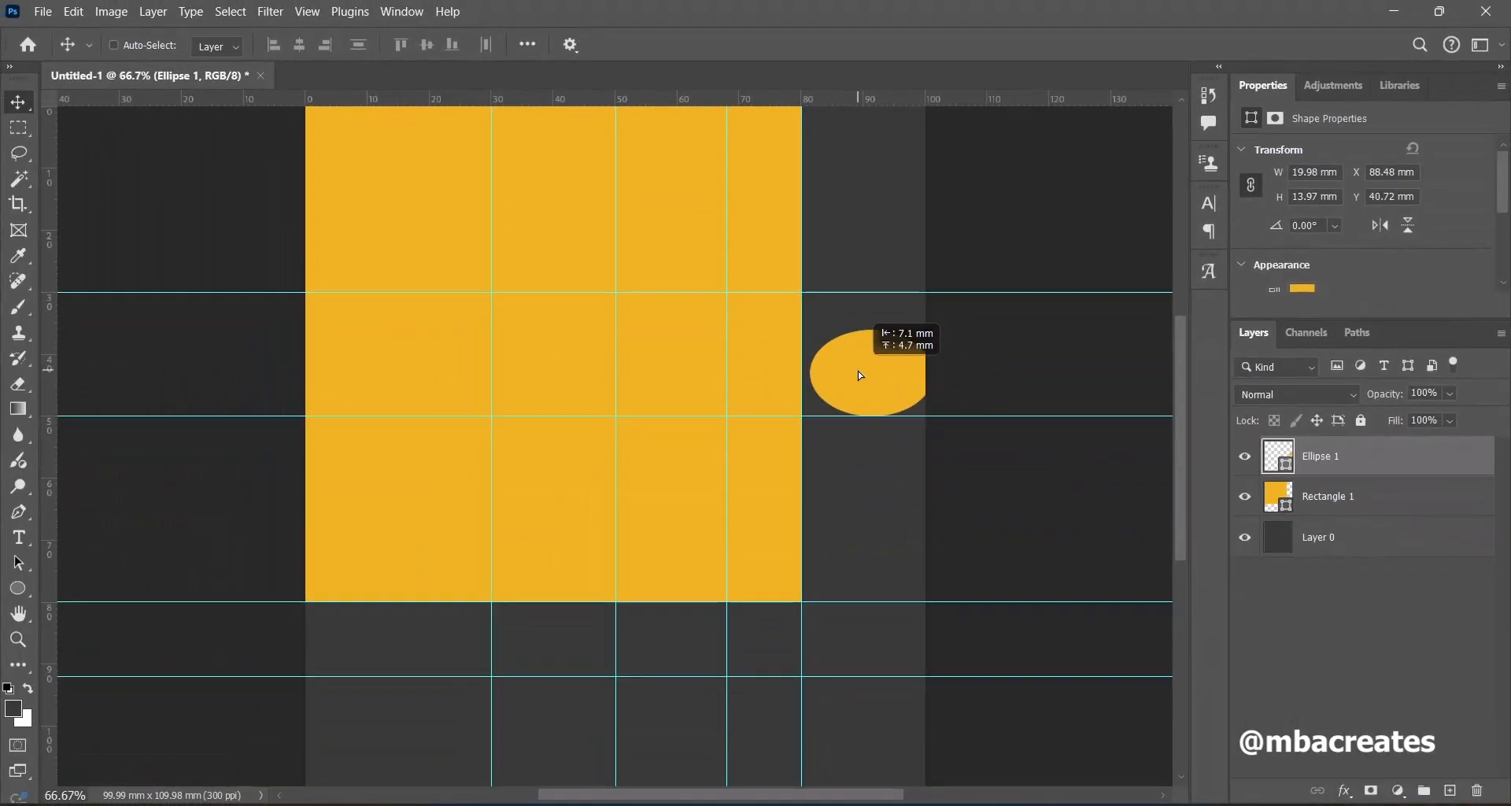
pyautogui.moveTo(860, 375)
pyautogui.mouseDown()
pyautogui.moveTo(847, 351)
pyautogui.moveTo(848, 373)
pyautogui.mouseUp()
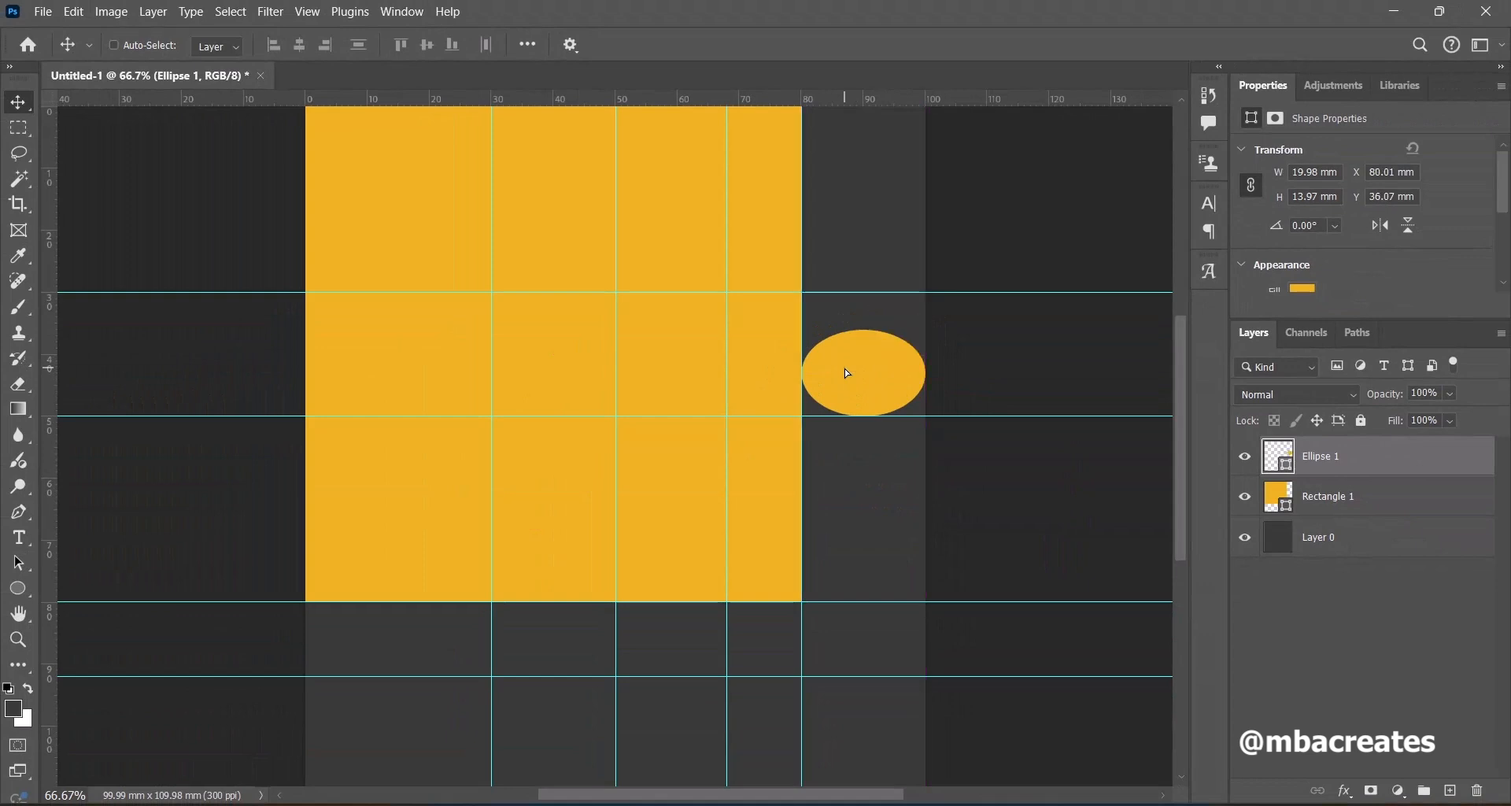
pyautogui.press('ctrl')
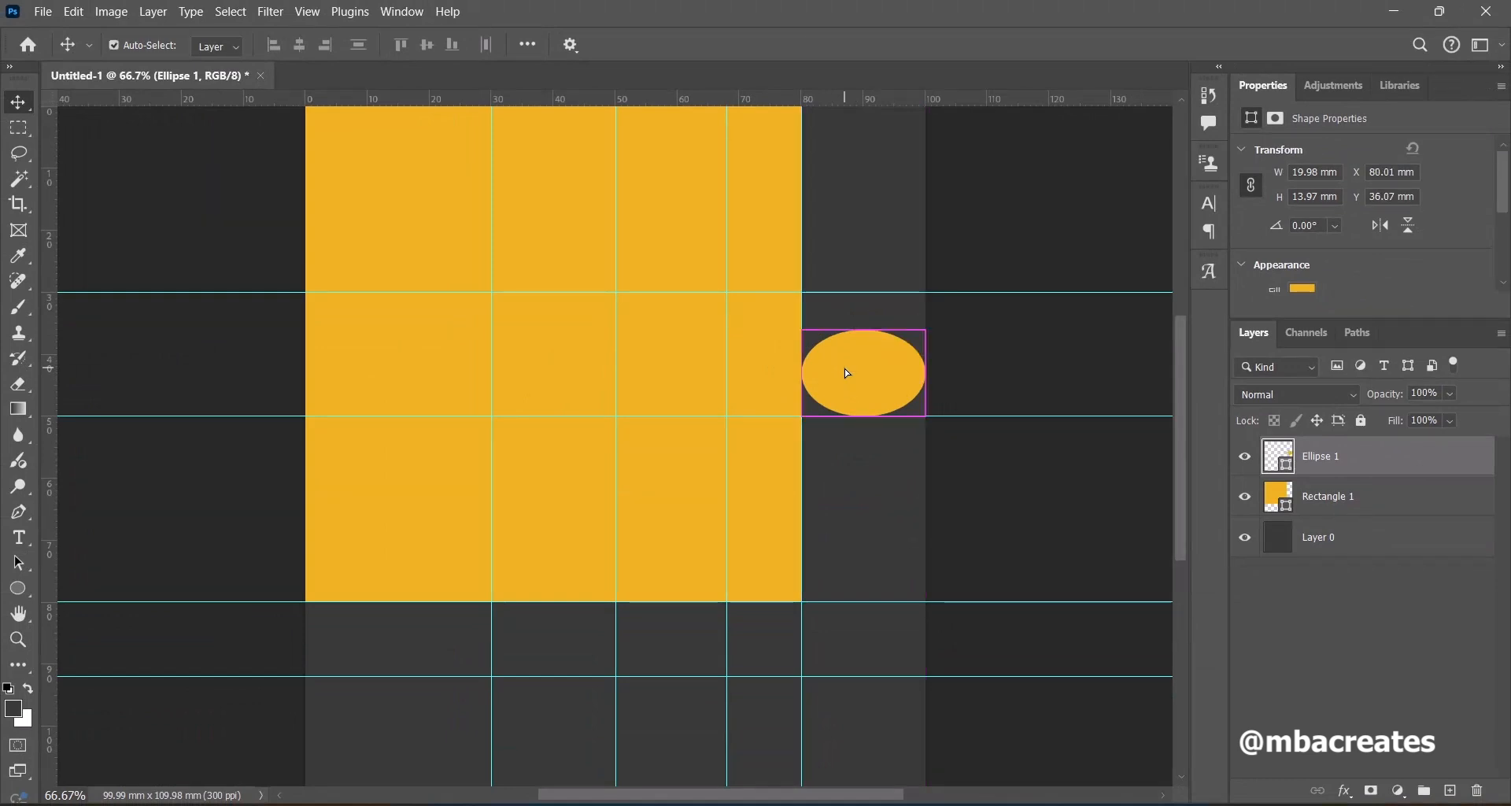
pyautogui.hotkey('ctrl', 't')
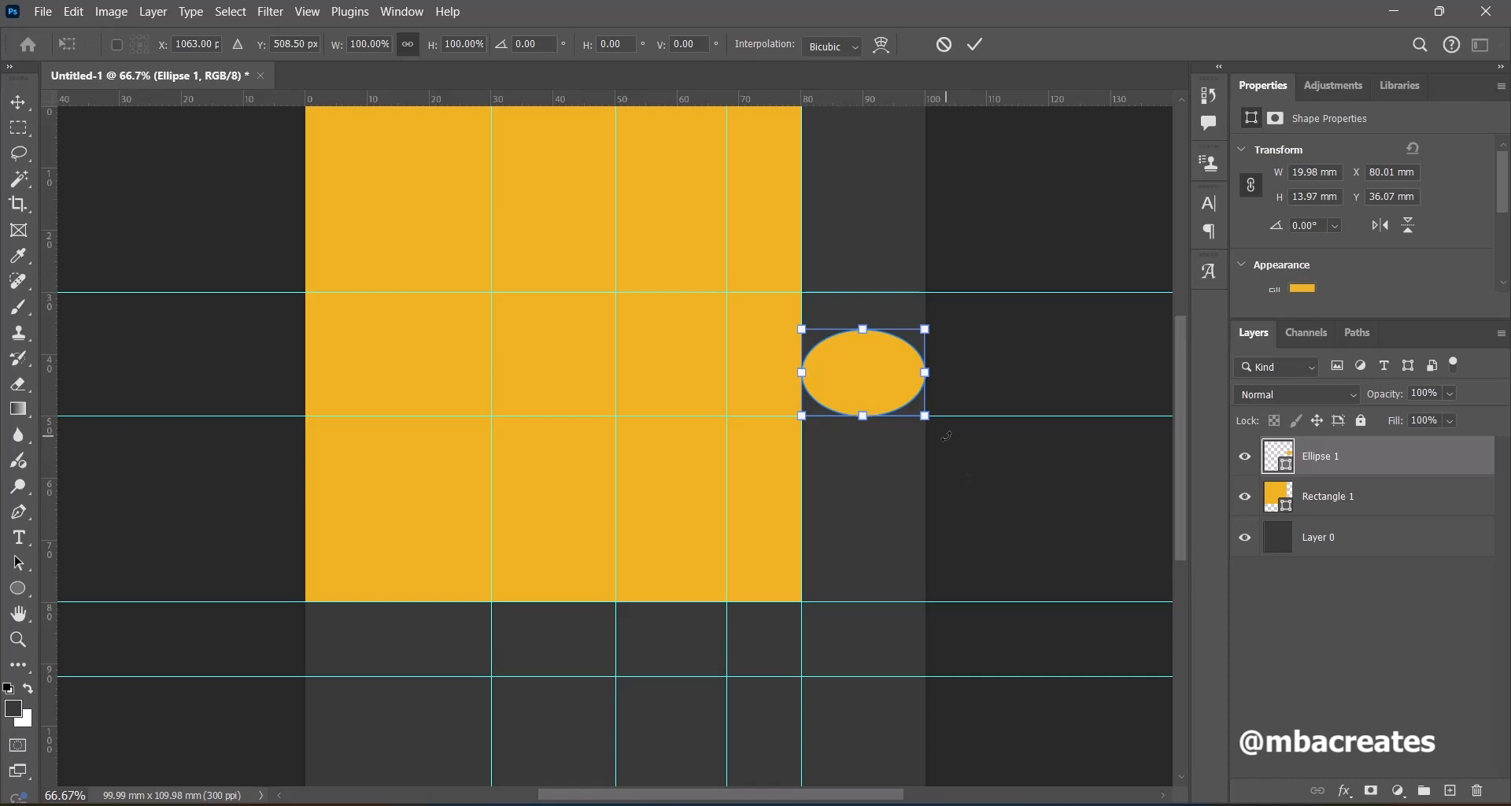
pyautogui.moveTo(946, 435); pyautogui.dragTo(904, 322)
pyautogui.moveTo(878, 391); pyautogui.dragTo(848, 376)
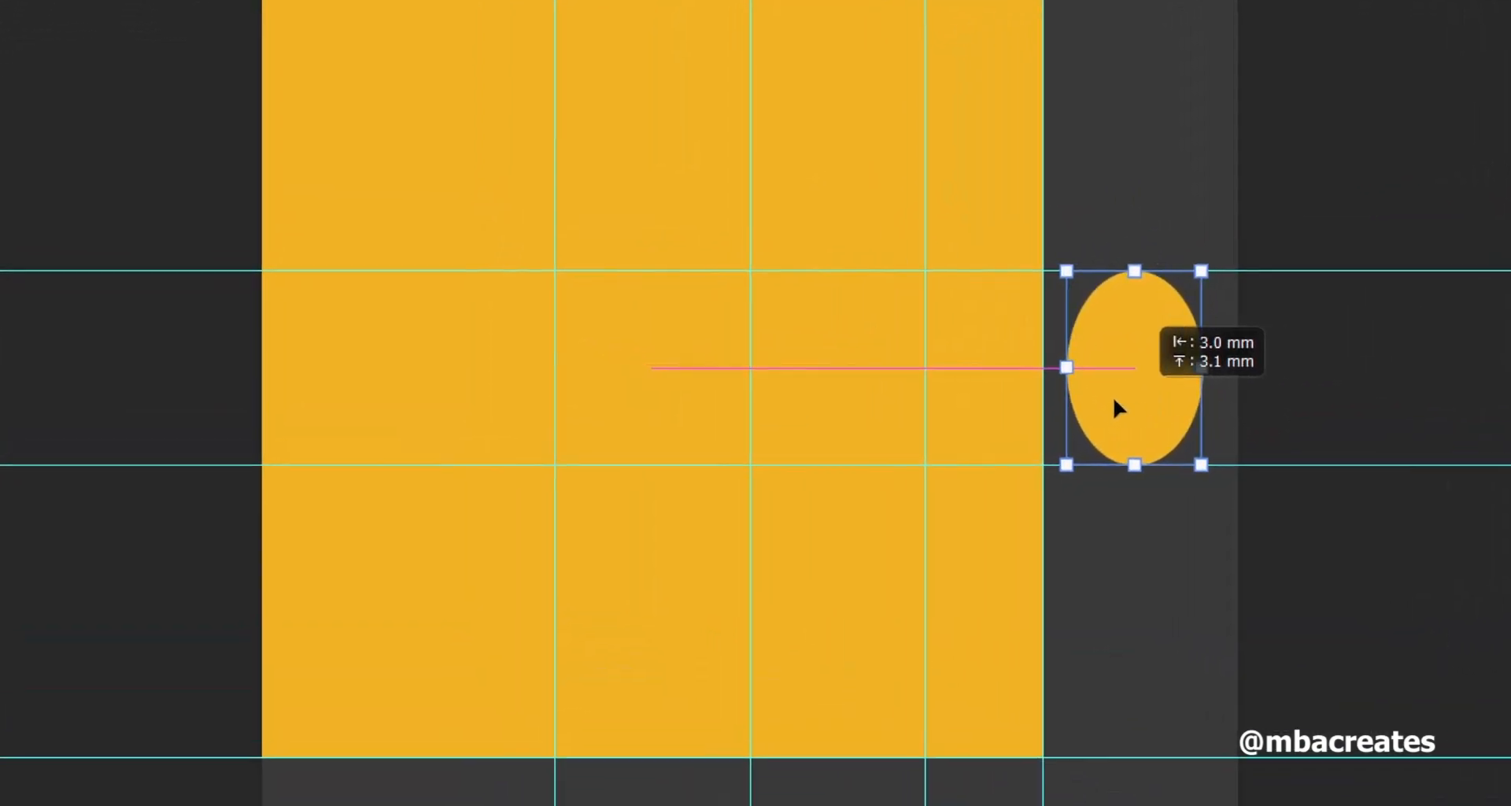
pyautogui.moveTo(1116, 407); pyautogui.dragTo(1015, 401)
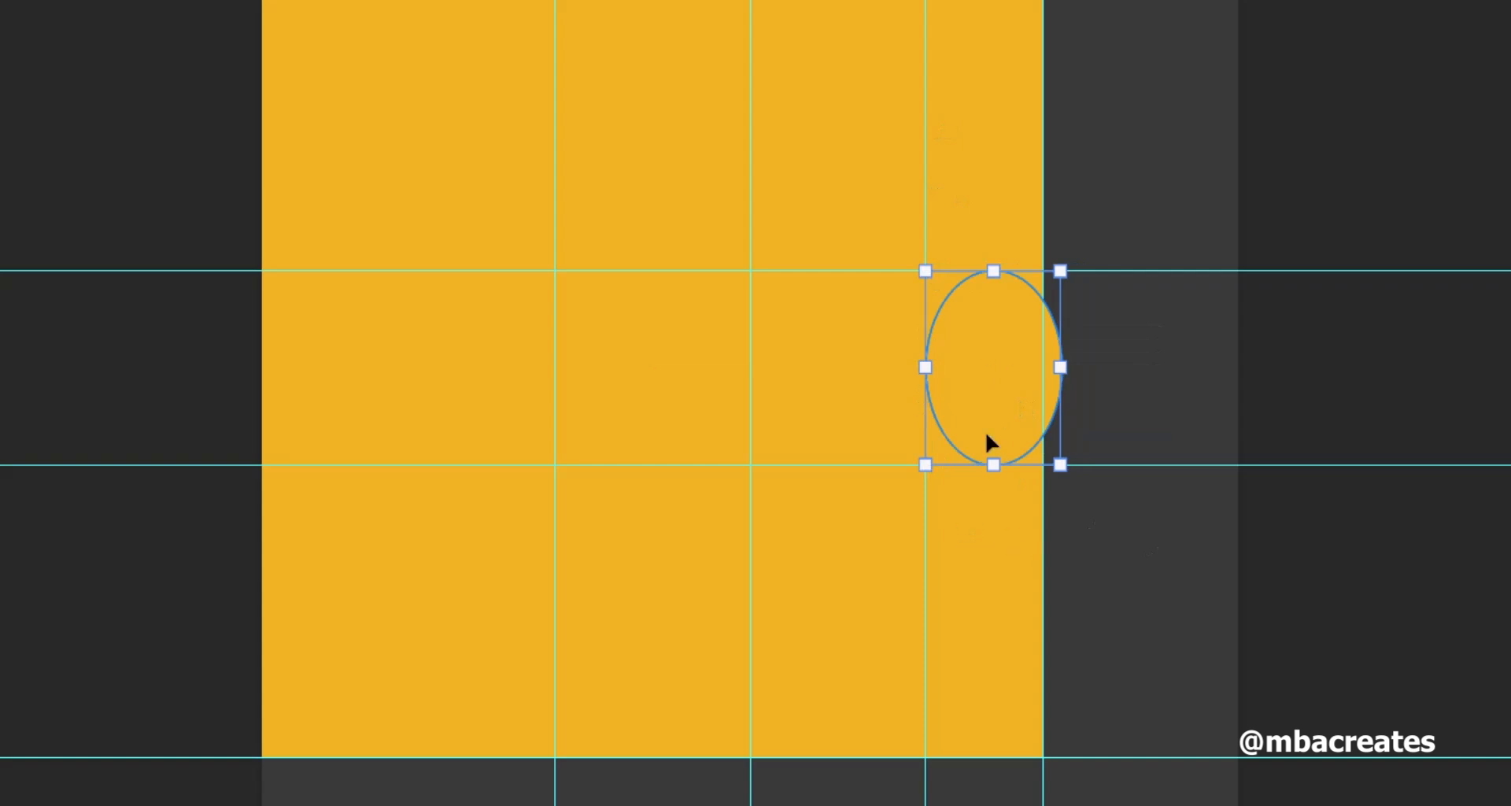
pyautogui.click(1323, 237)
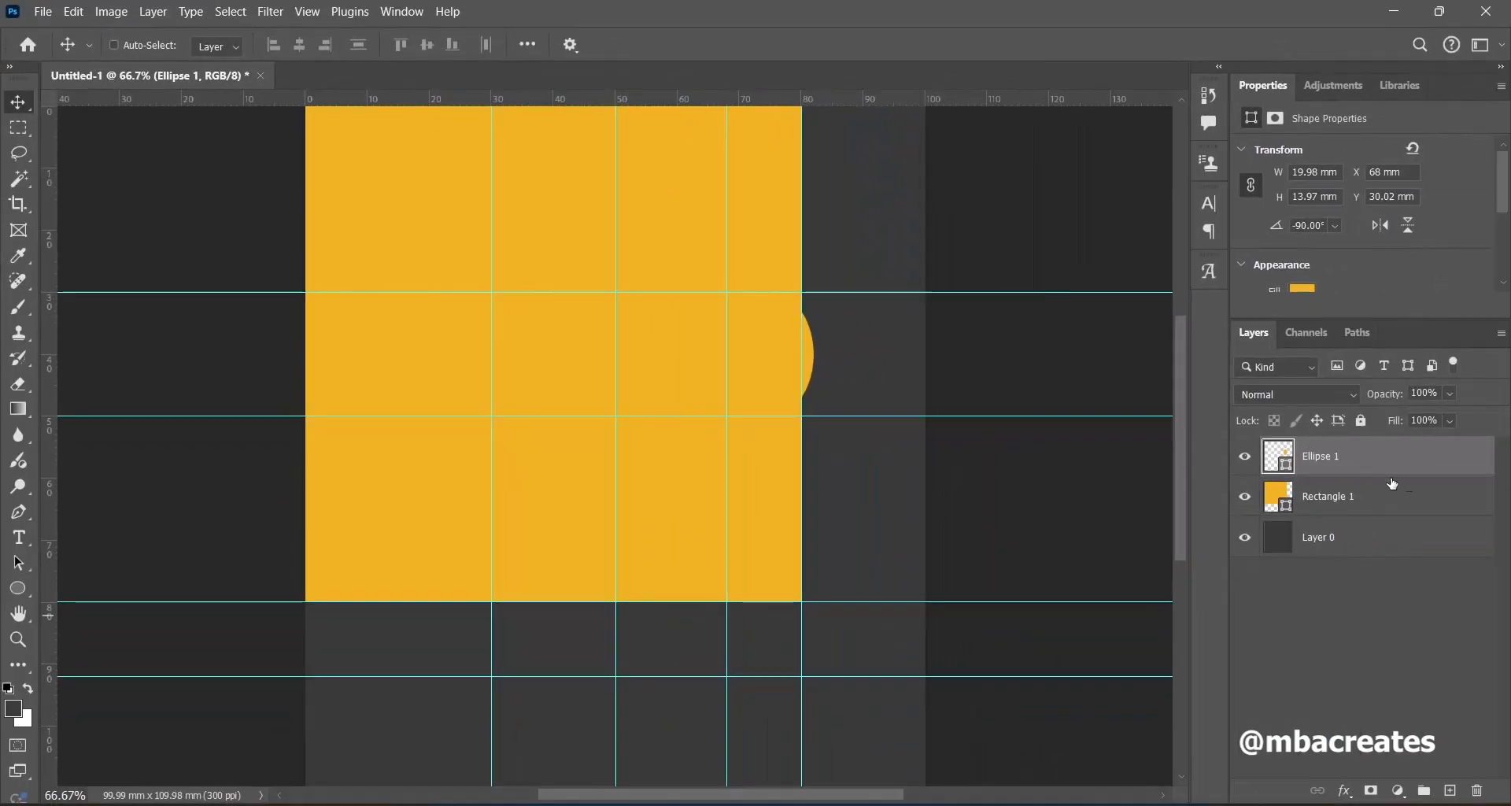
# Rasterize the ellipse layer and the rectangle layer.
pyautogui.rightClick(1433, 473)
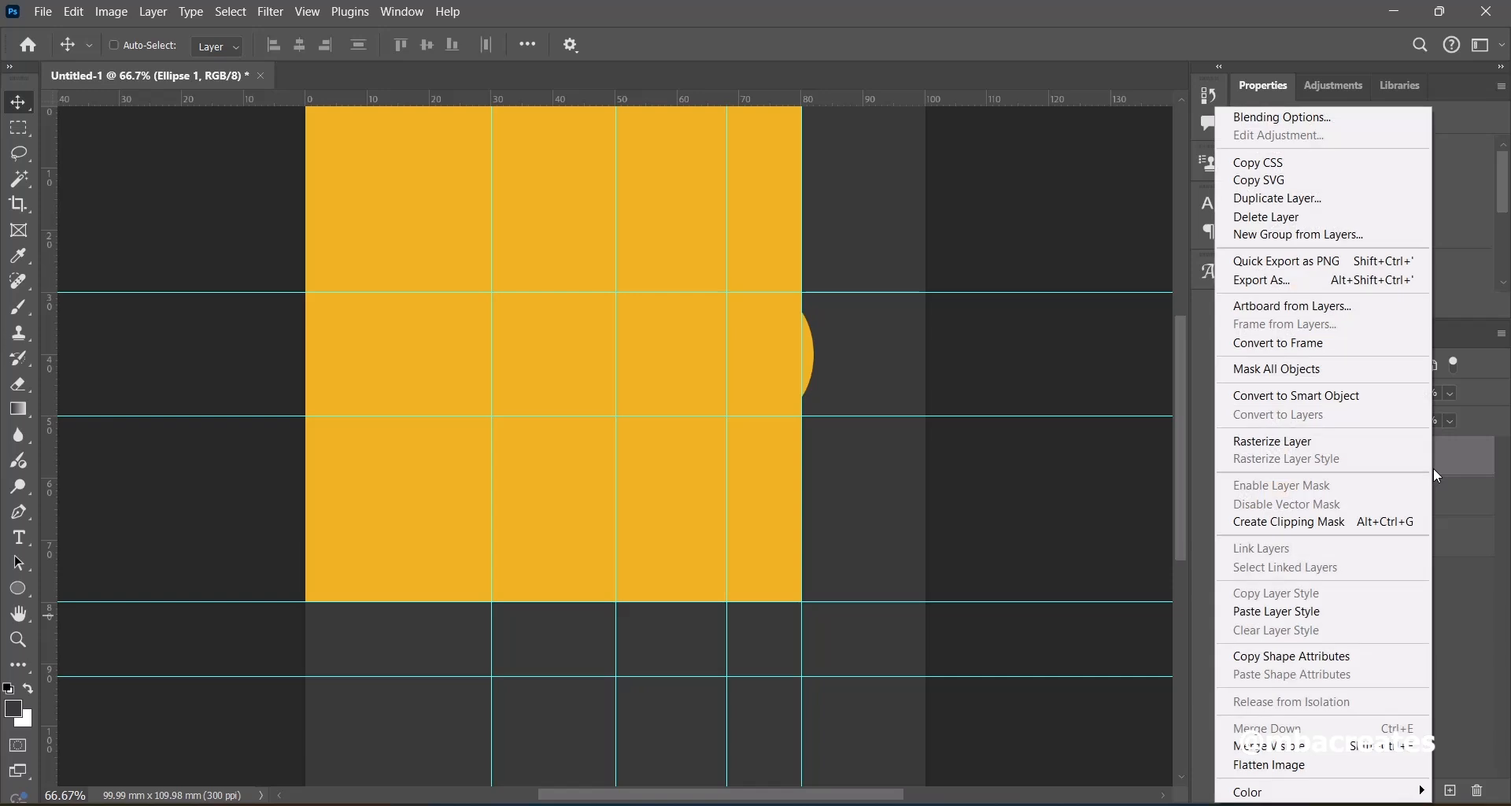
pyautogui.moveTo(1324, 790)
pyautogui.click(1307, 442)
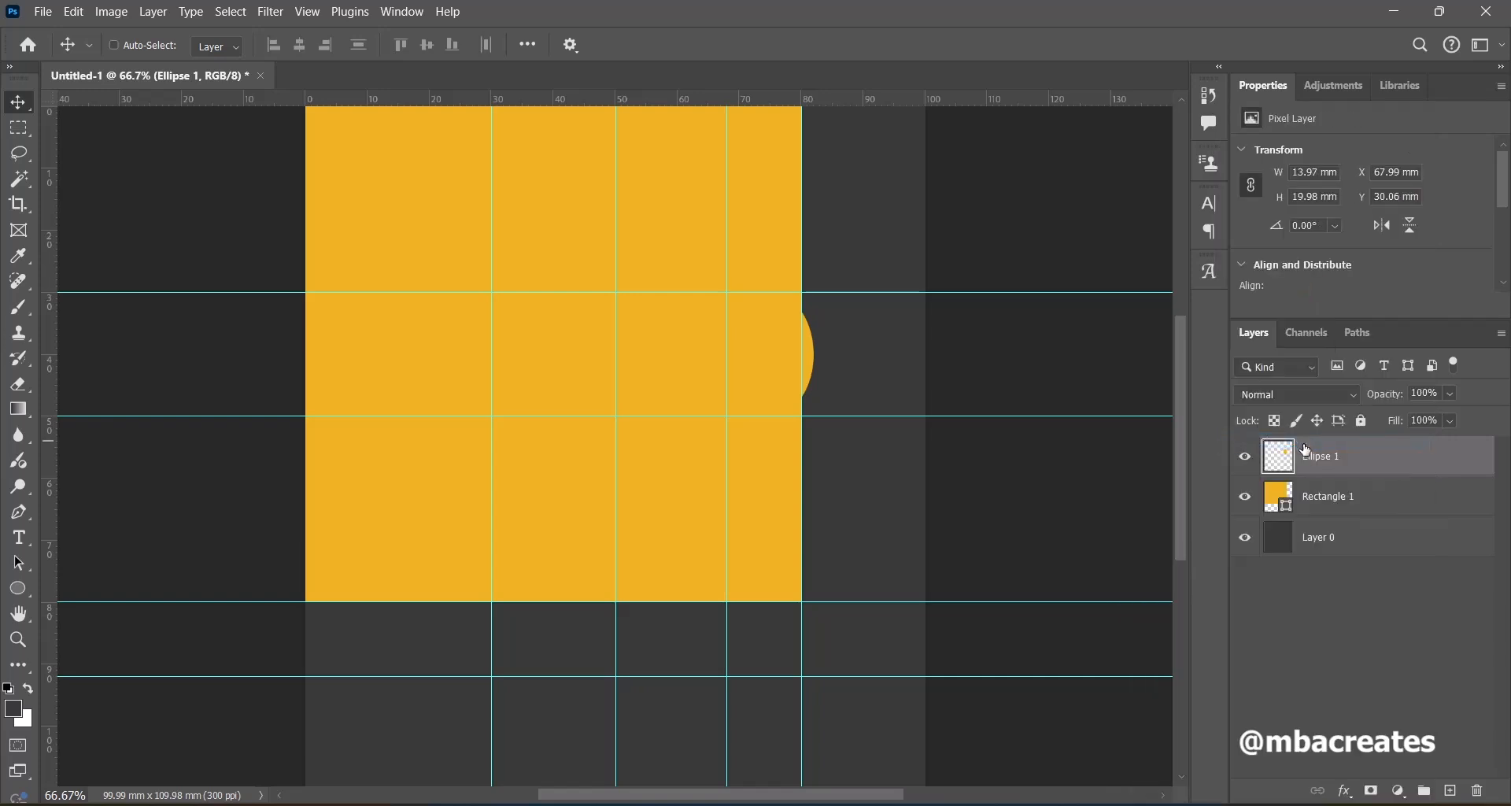
pyautogui.click(1389, 501)
pyautogui.rightClick(1389, 502)
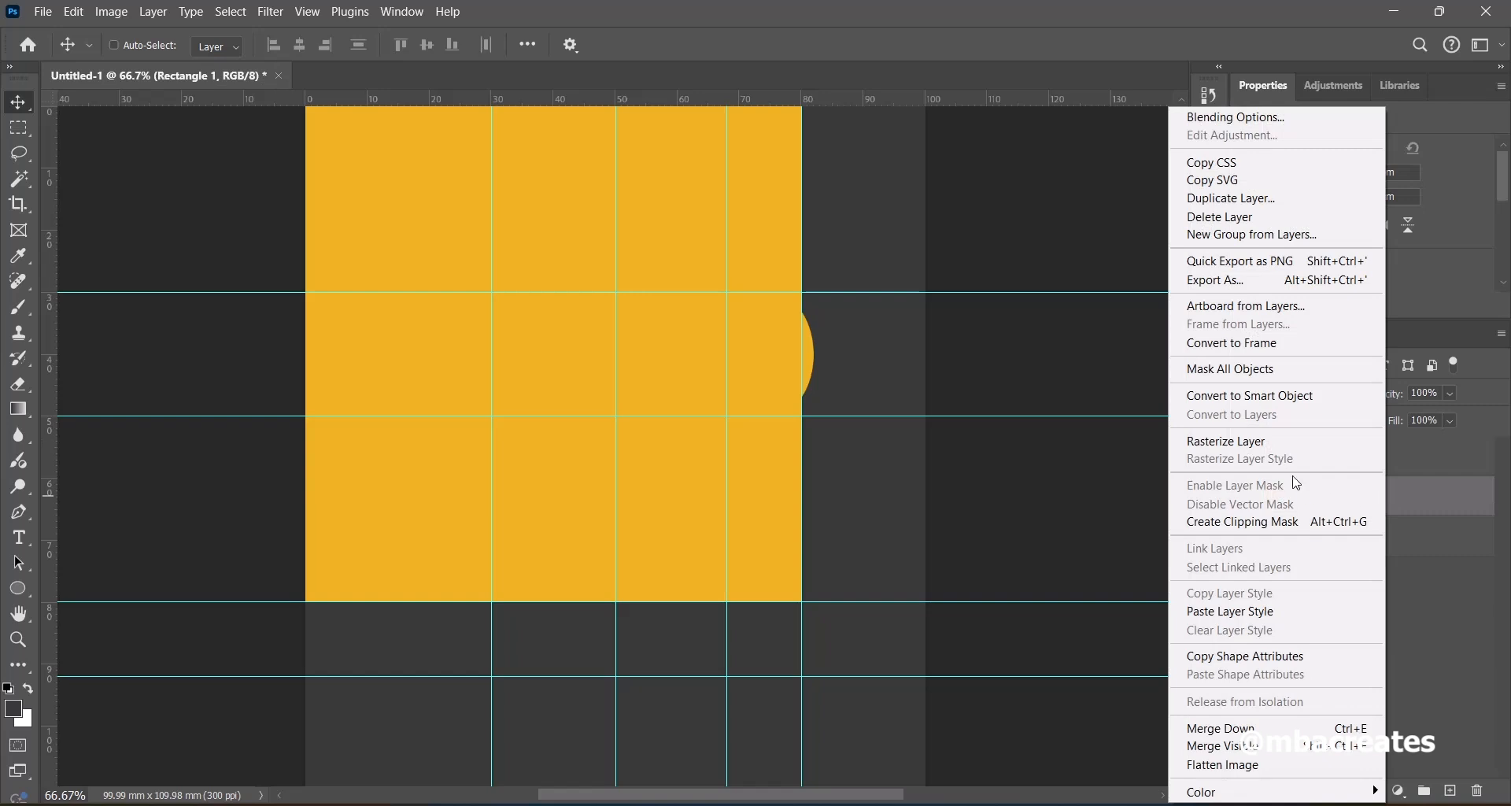
pyautogui.click(1255, 442)
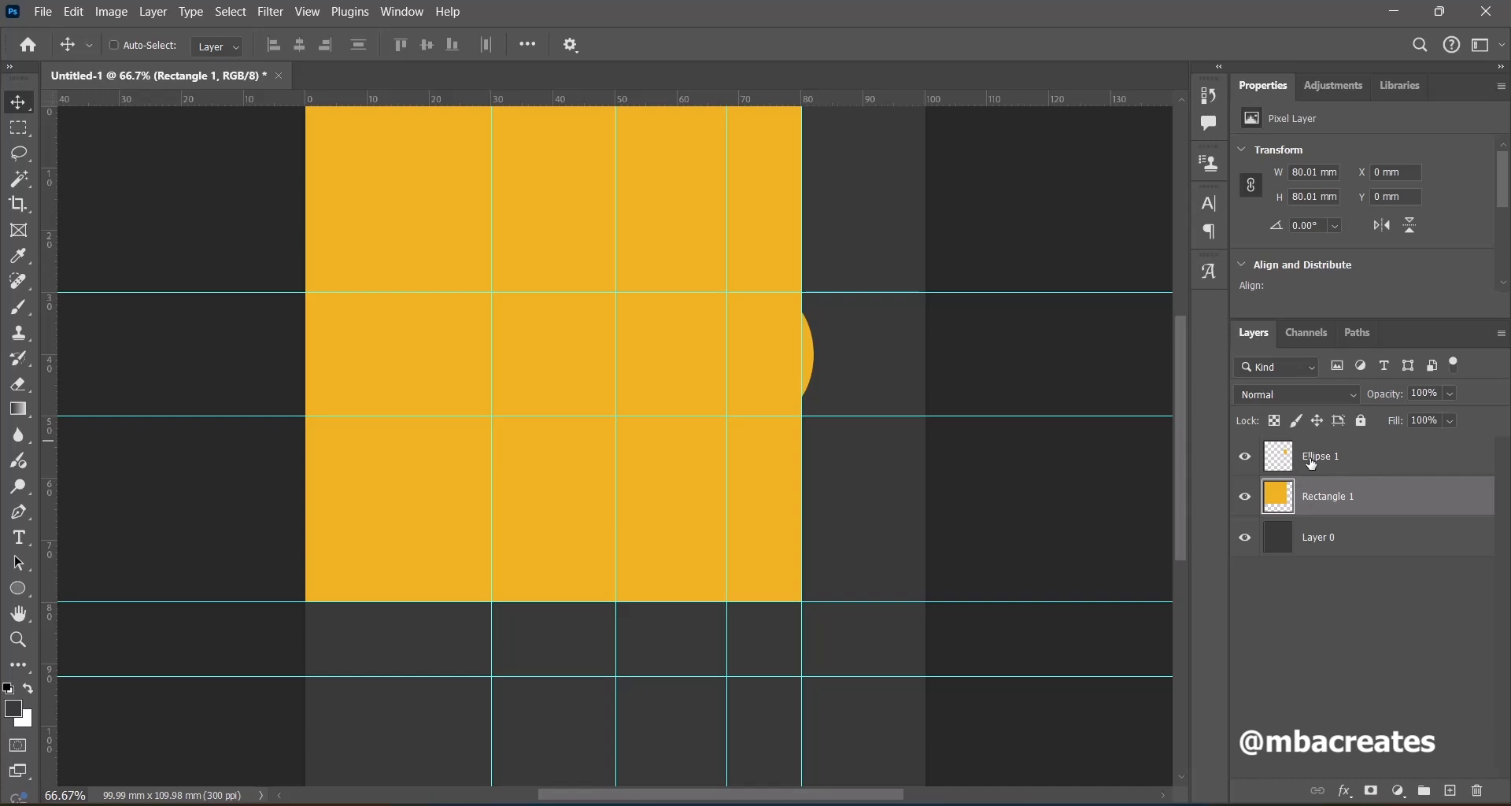
# Load the ellipse's outline as a selection, cut that area out of the Rectangle 1 layer and deselect.
pyautogui.keyDown('ctrl'); pyautogui.click(1284, 464); pyautogui.keyUp('ctrl')
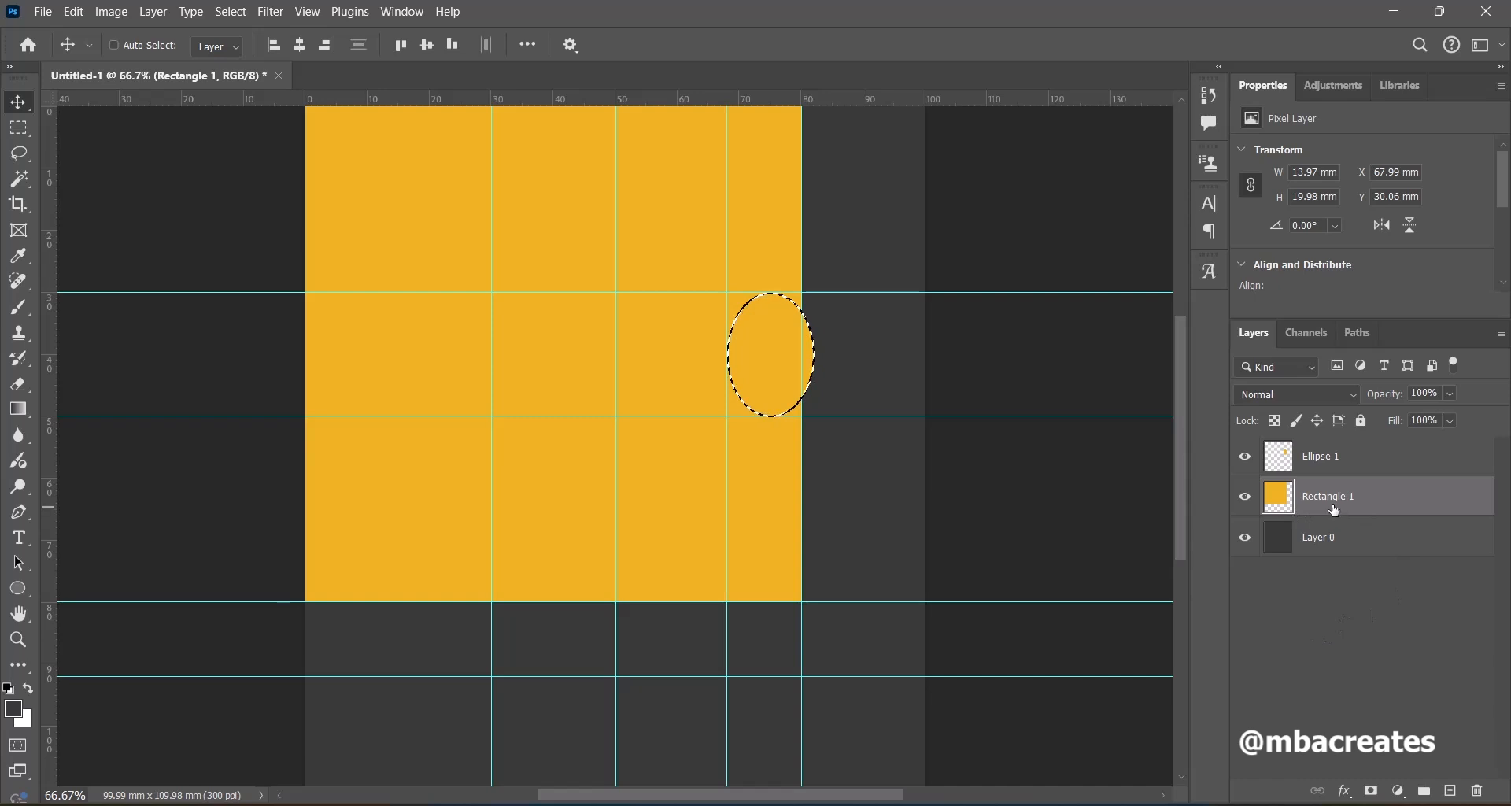
pyautogui.click(1307, 455)
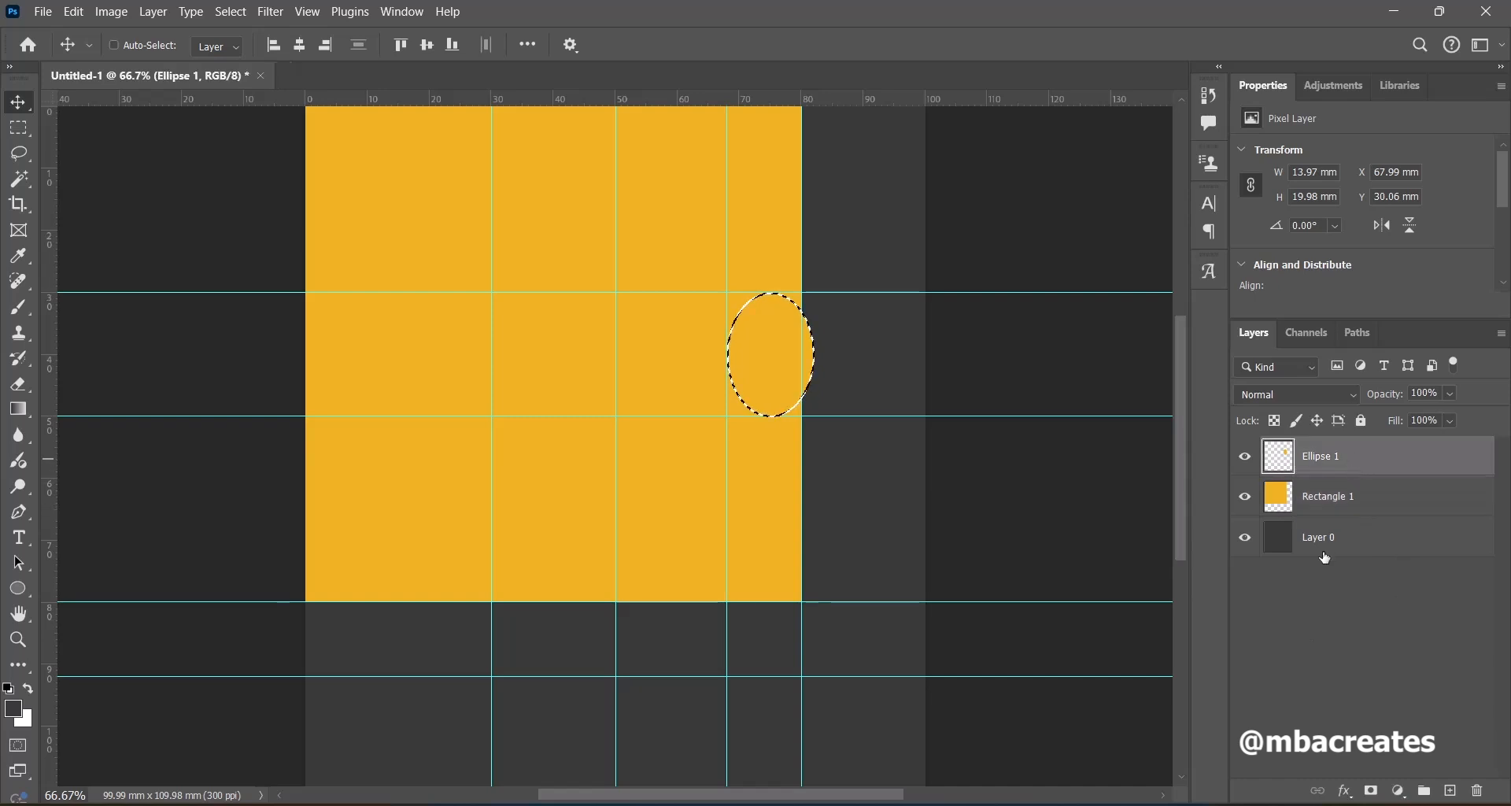
pyautogui.click(1326, 504)
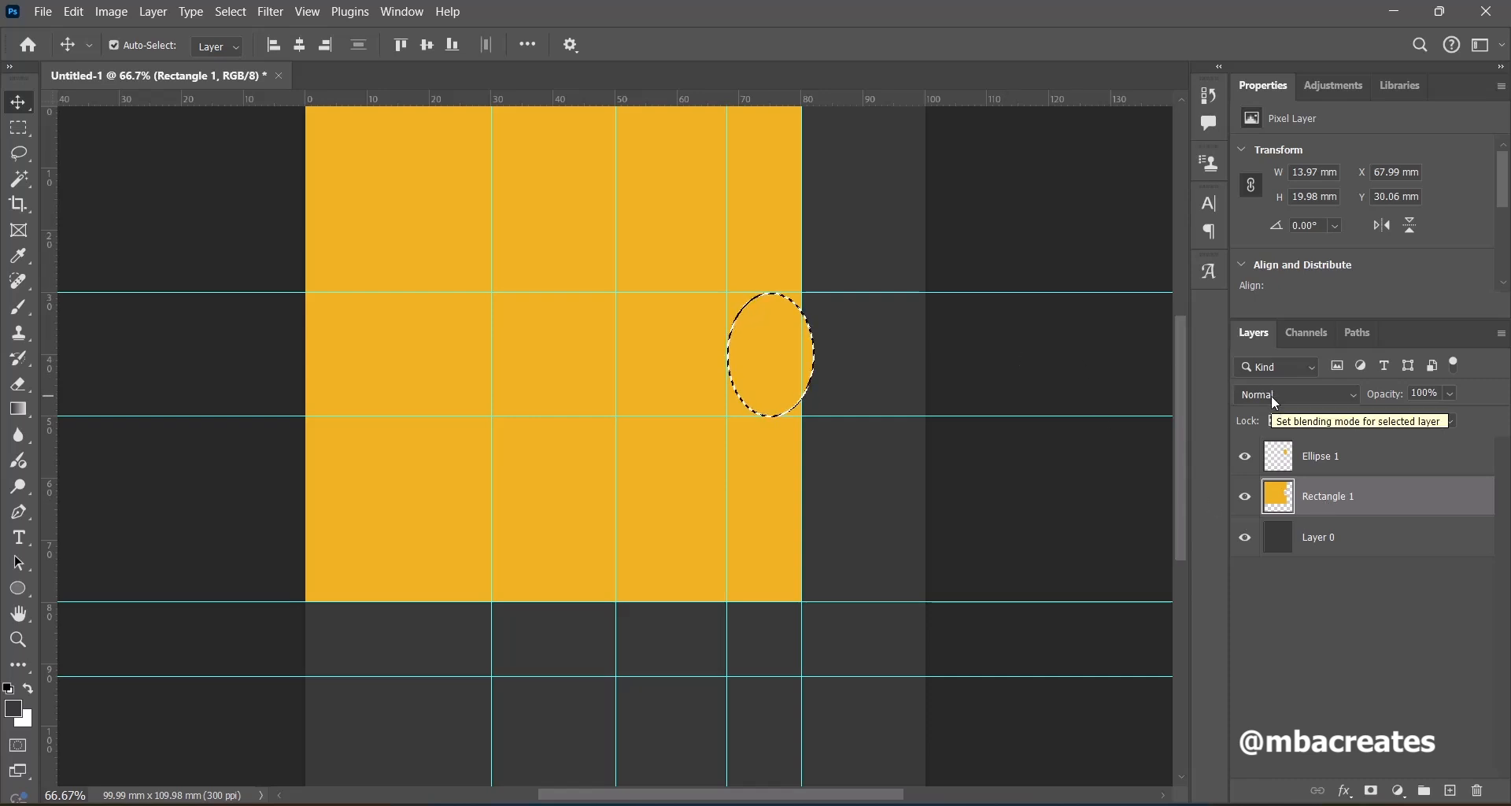
pyautogui.hotkey('ctrl', 'd')
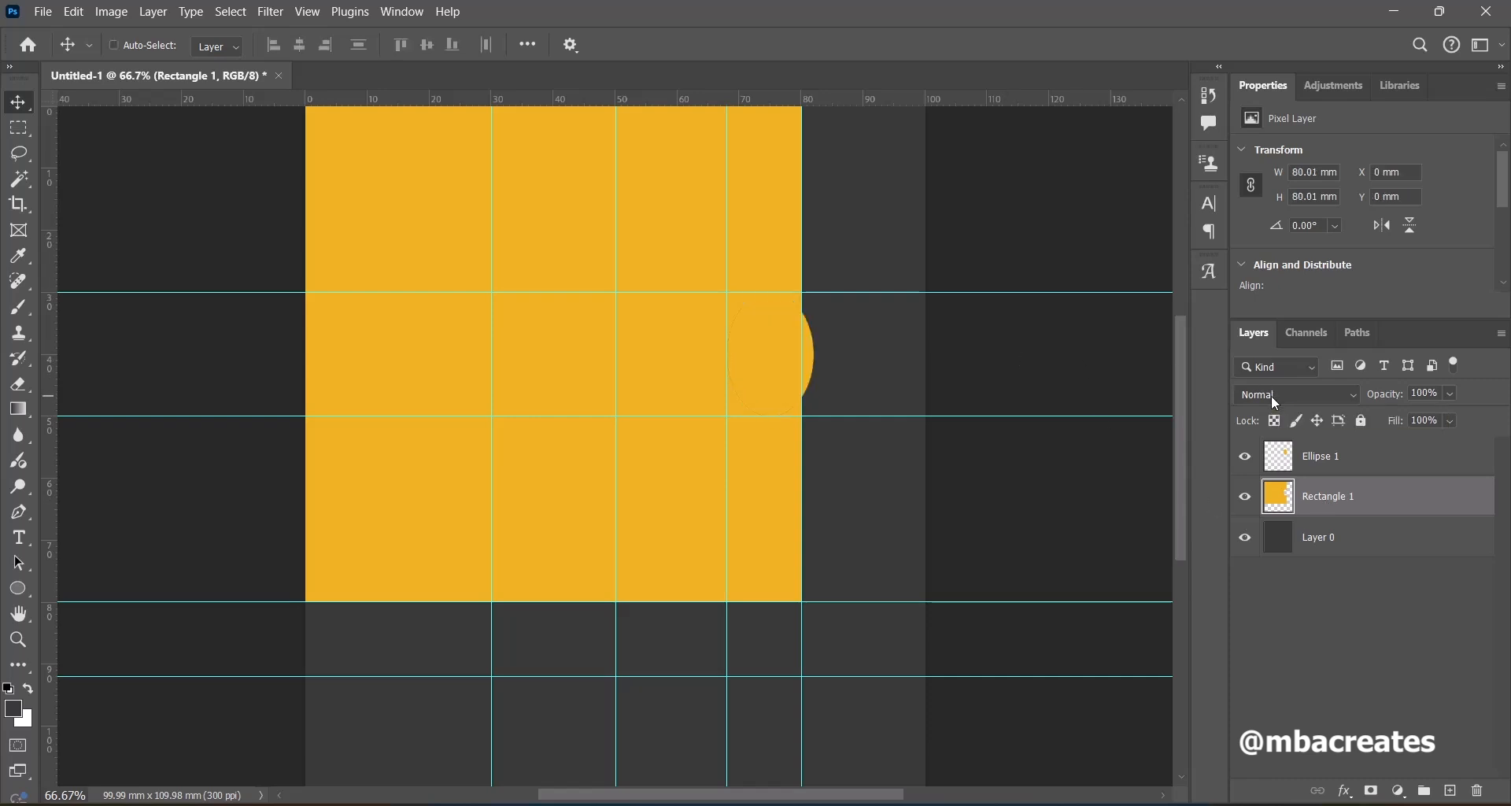
# Move the ellipse to the square's lower edge, centred between the 30 mm and 50 mm vertical guides with its base on the lowest guide.
pyautogui.click(1351, 466)
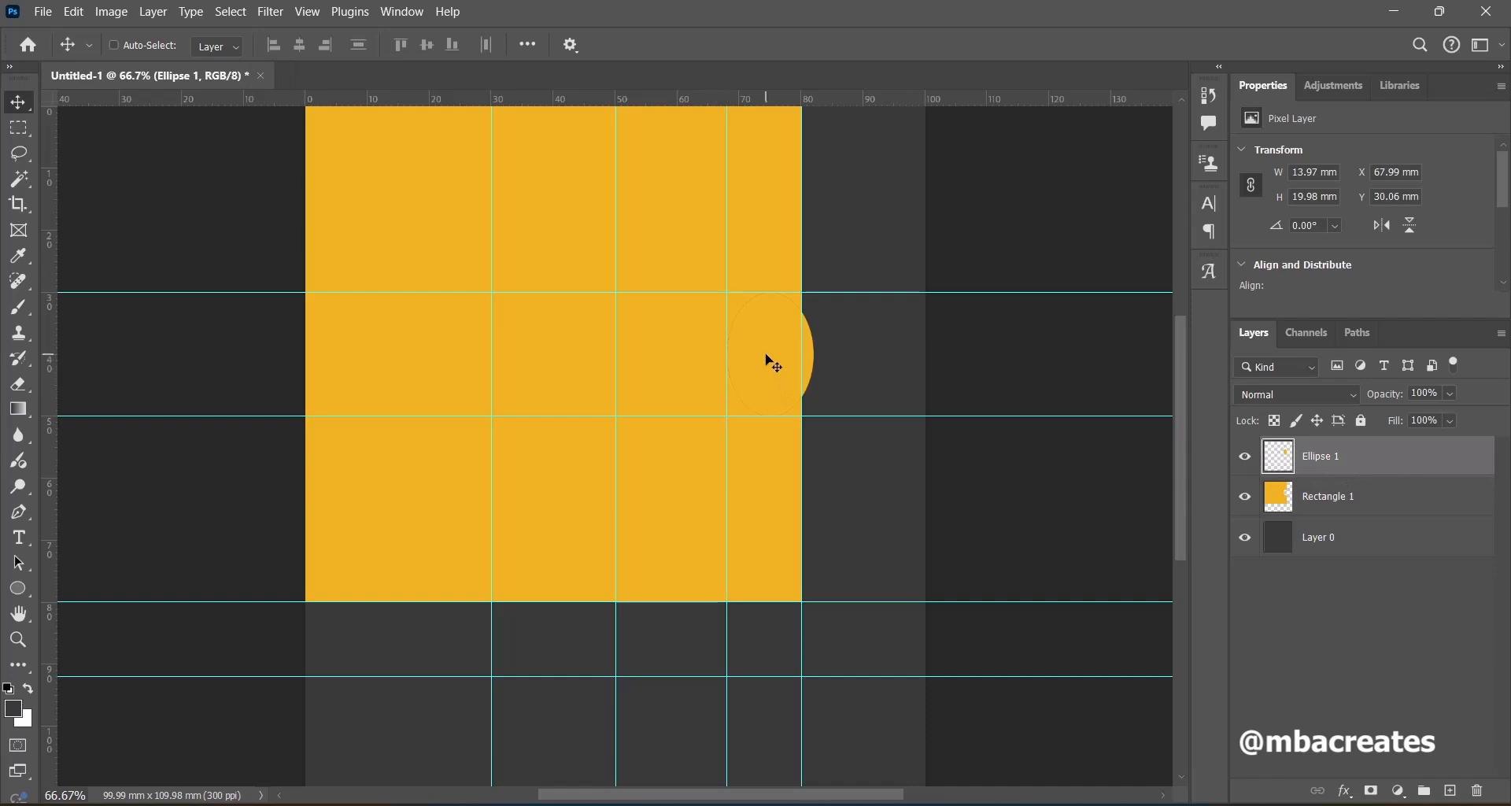
pyautogui.moveTo(769, 358); pyautogui.dragTo(532, 616)
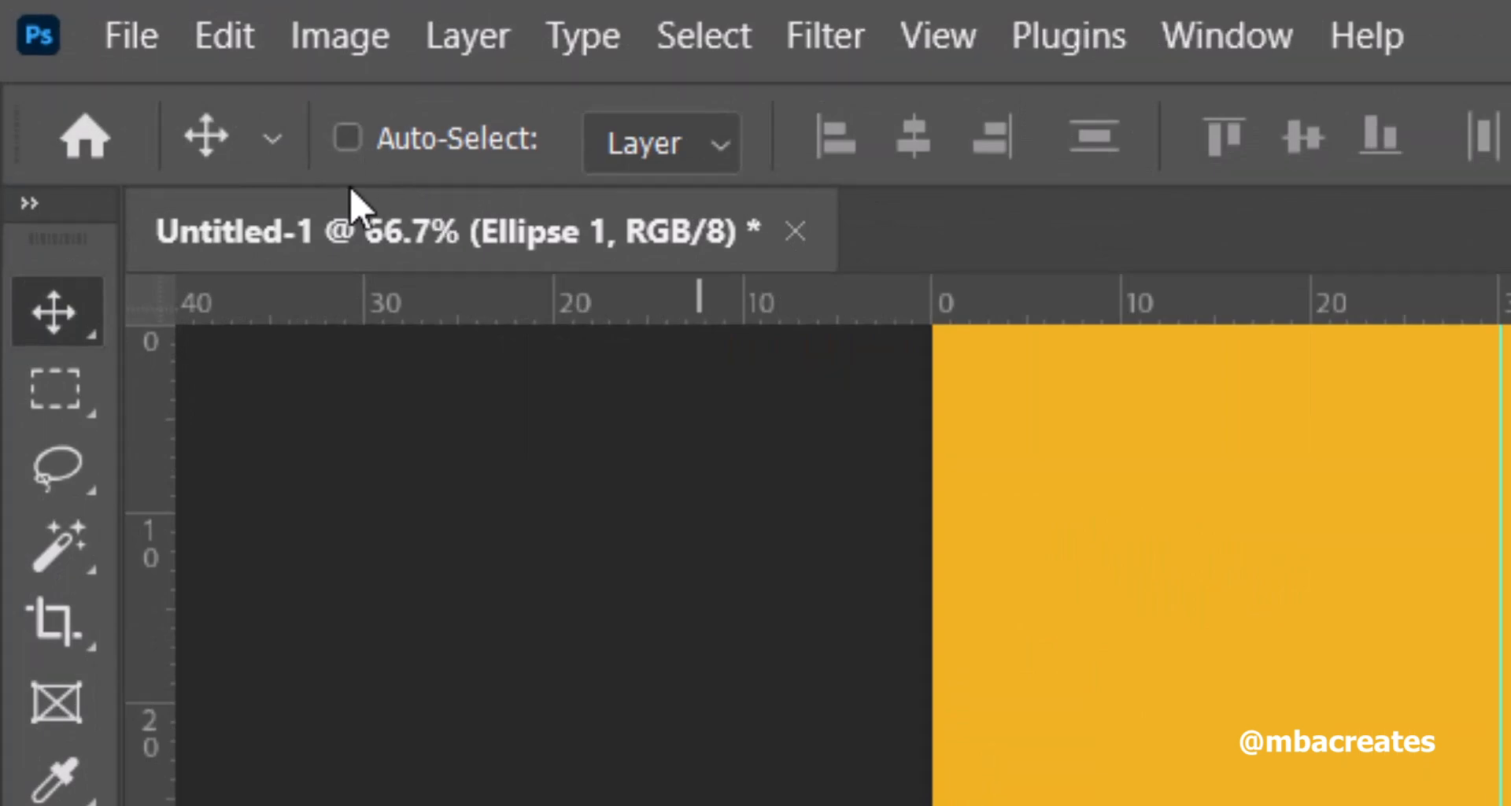
pyautogui.click(339, 140)
pyautogui.click(338, 137)
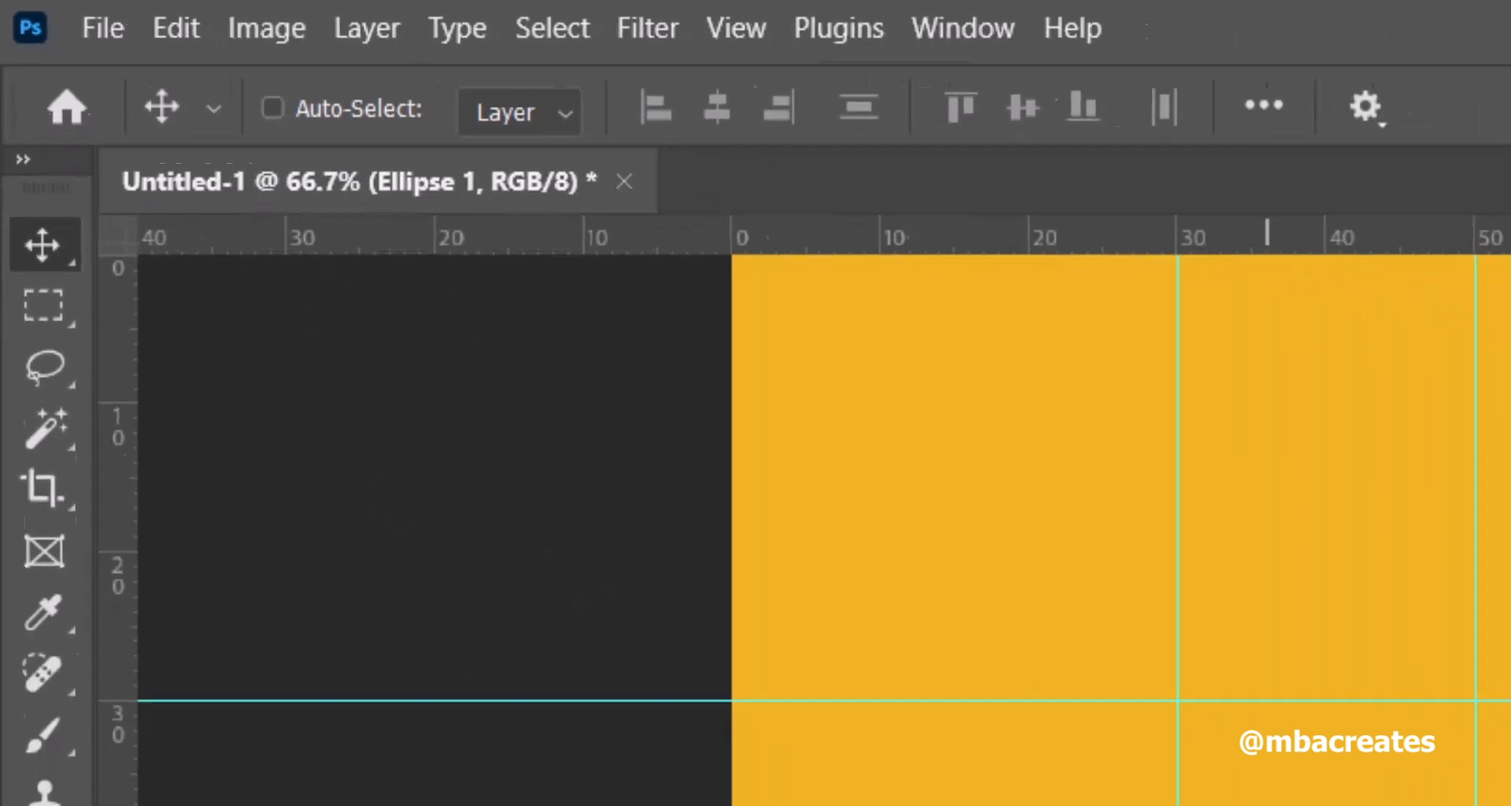
pyautogui.moveTo(553, 667)
pyautogui.mouseDown()
pyautogui.moveTo(574, 672)
pyautogui.moveTo(552, 647)
pyautogui.mouseUp()
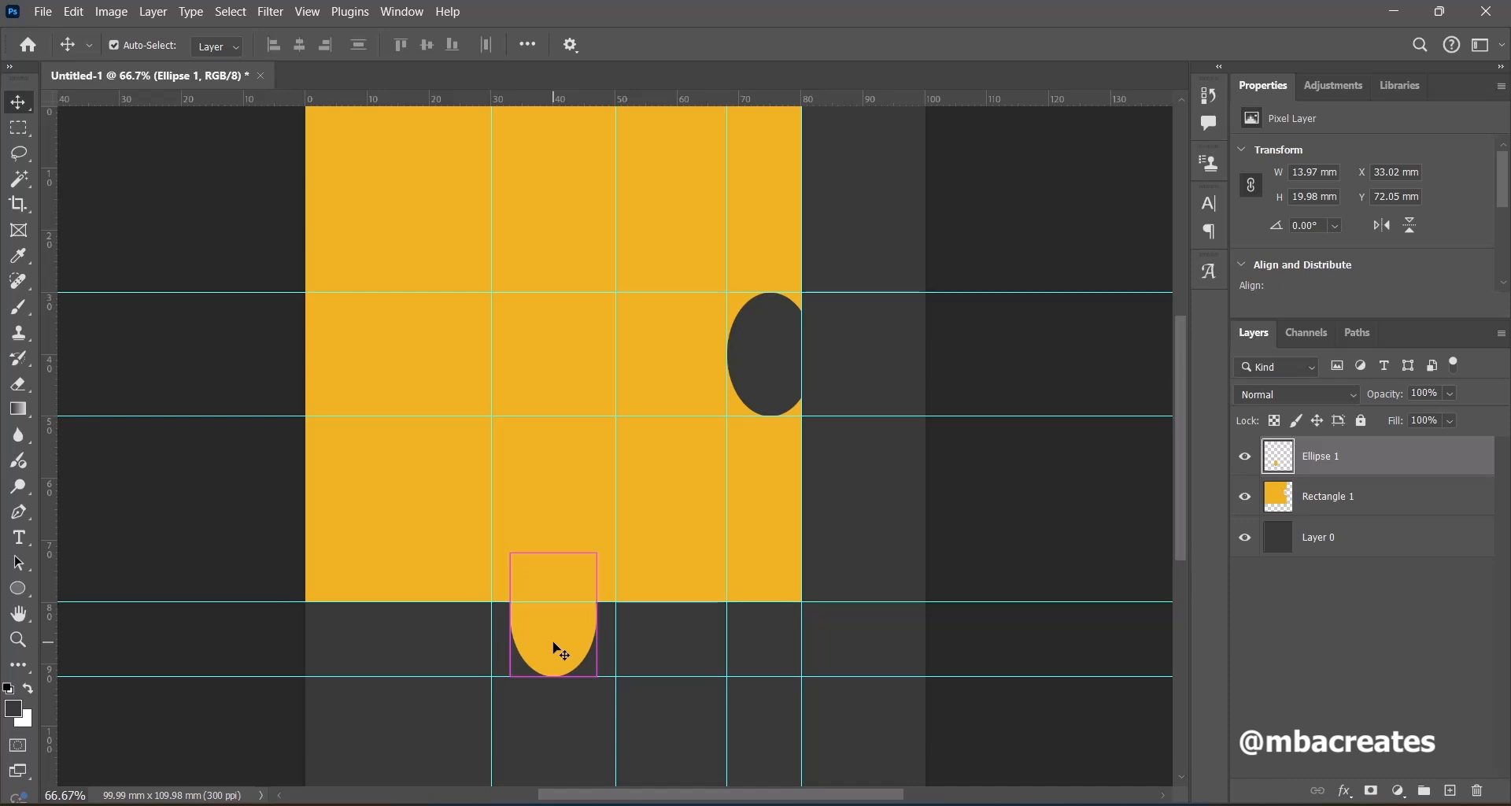
# Rotate the ellipse -90° and fit it between the 30 mm and 50 mm vertical guides, resting on the lowest horizontal guide.
pyautogui.hotkey('ctrl', 't')
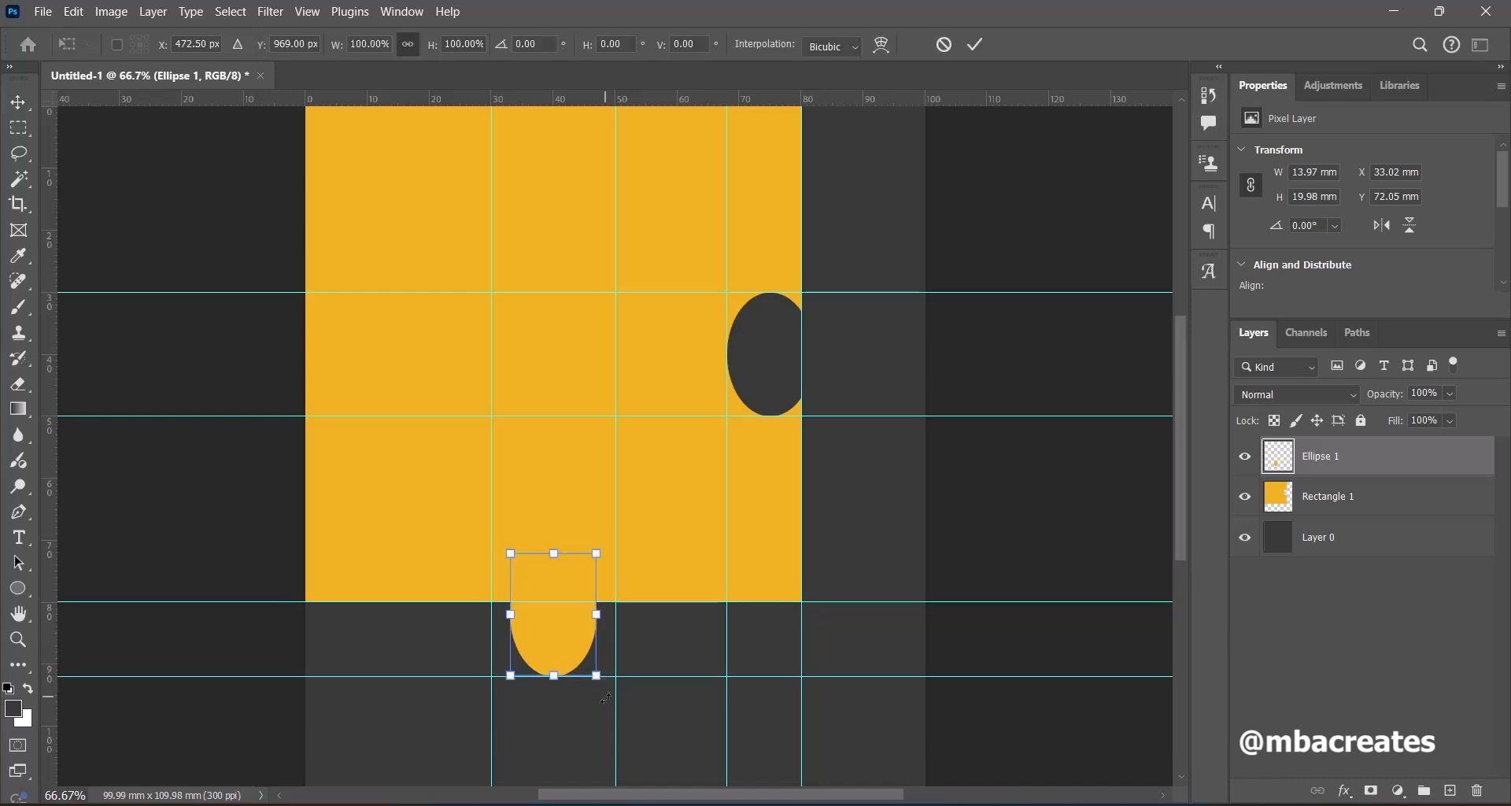
pyautogui.moveTo(606, 696); pyautogui.dragTo(643, 547)
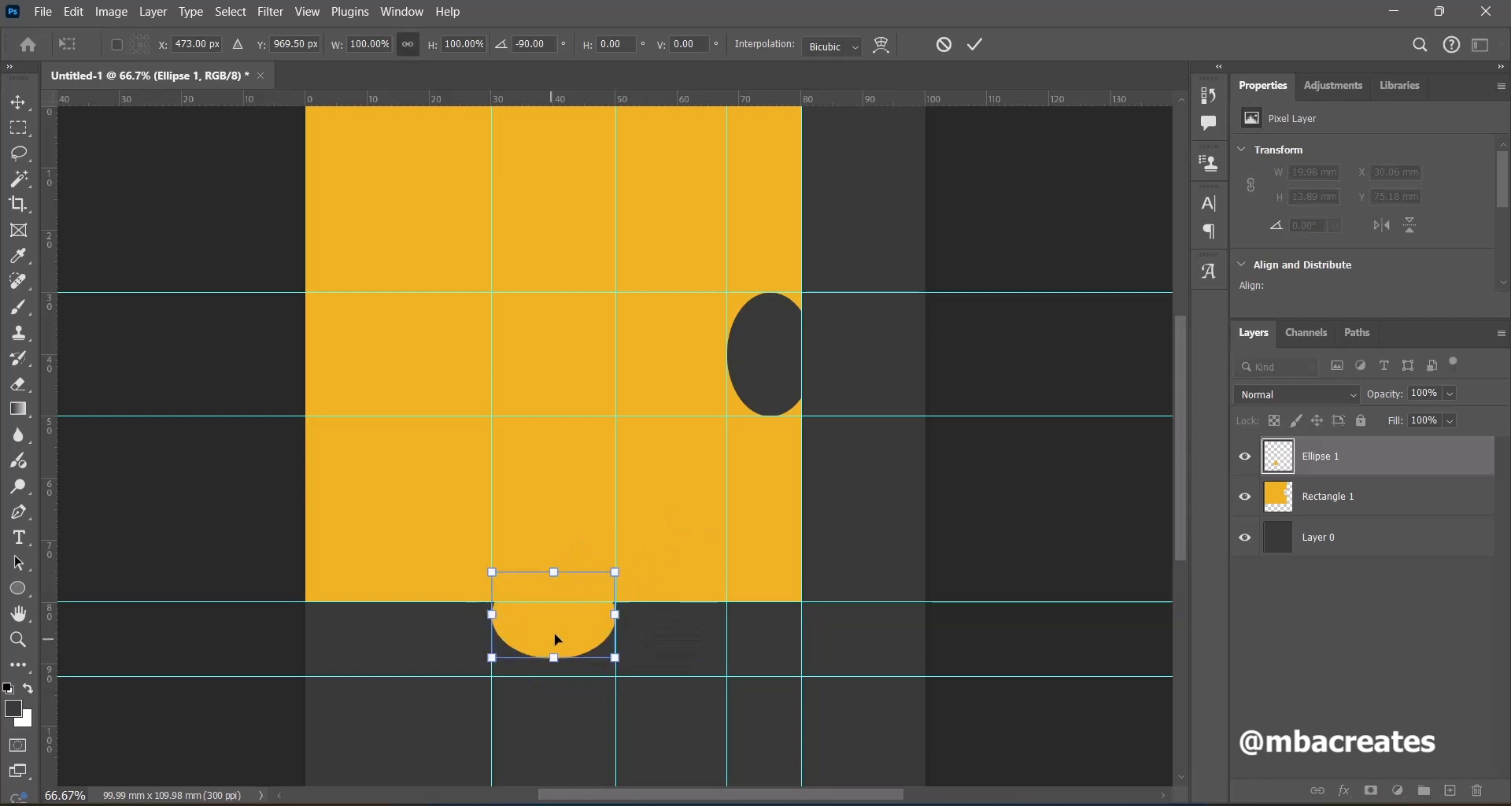
pyautogui.moveTo(557, 628); pyautogui.dragTo(559, 643)
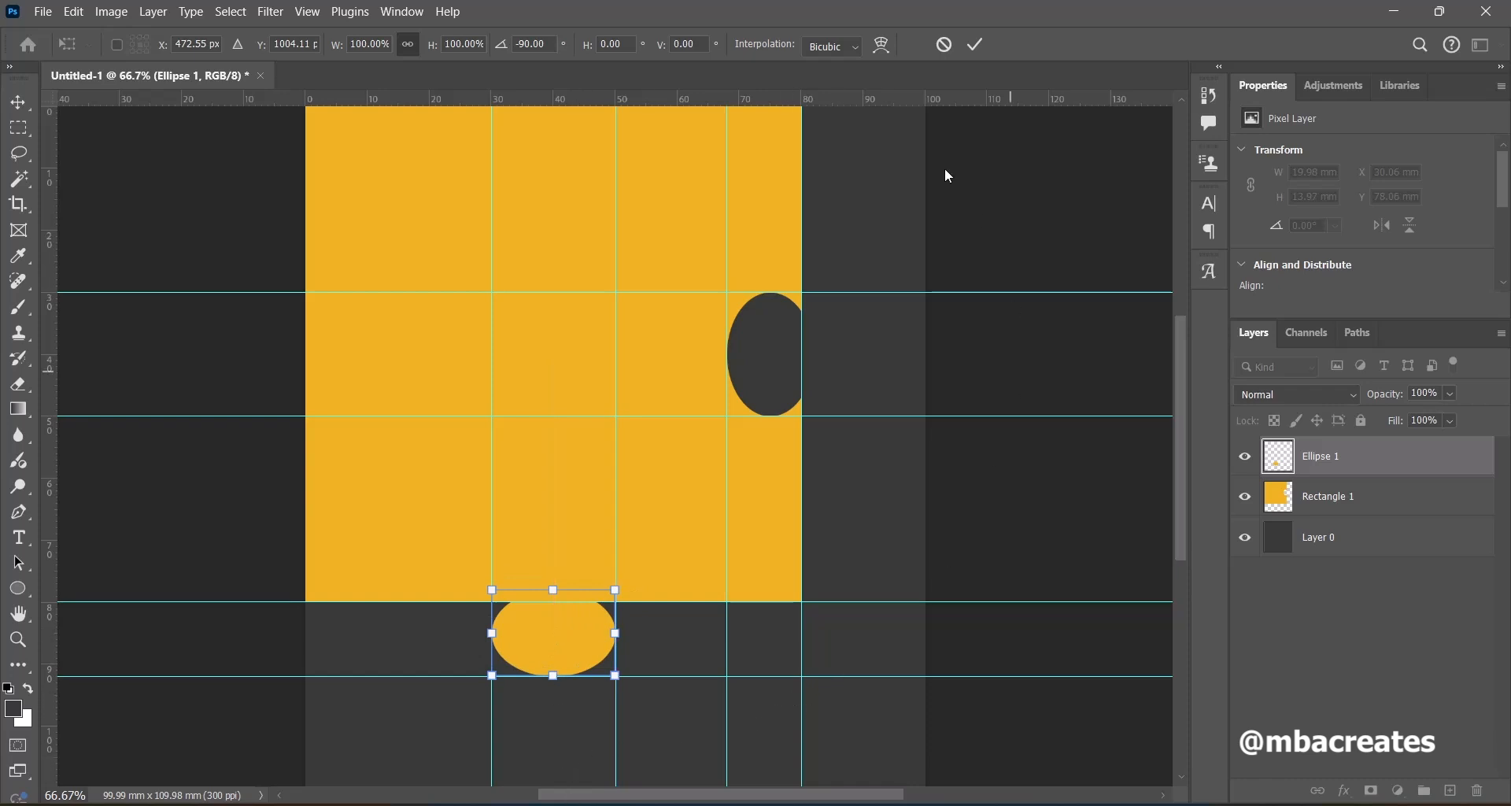
pyautogui.click(977, 45)
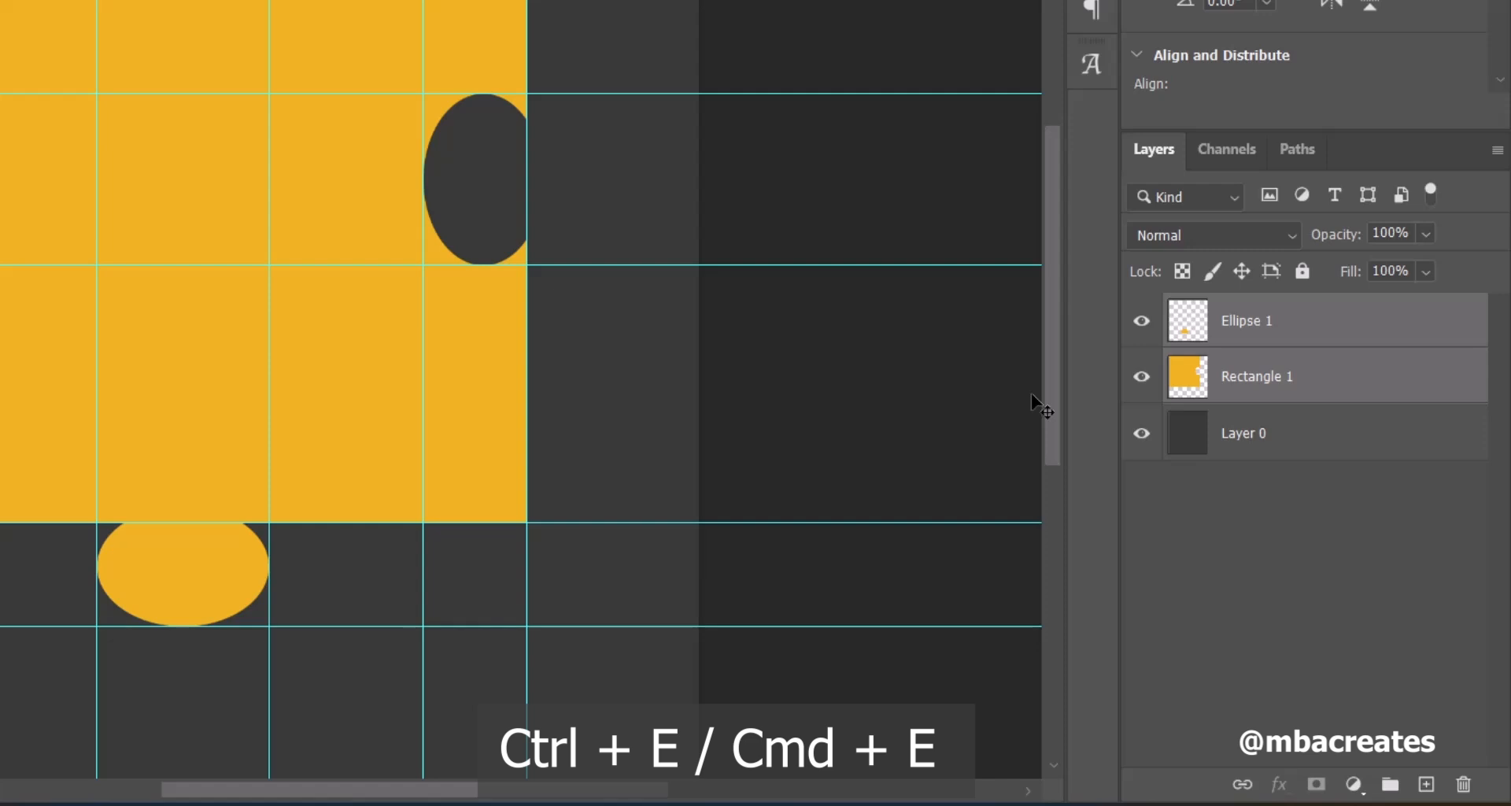
# Merge the Ellipse 1 and Rectangle 1 layers and delete the dark grey background layer.
pyautogui.hotkey('ctrl', 'e')
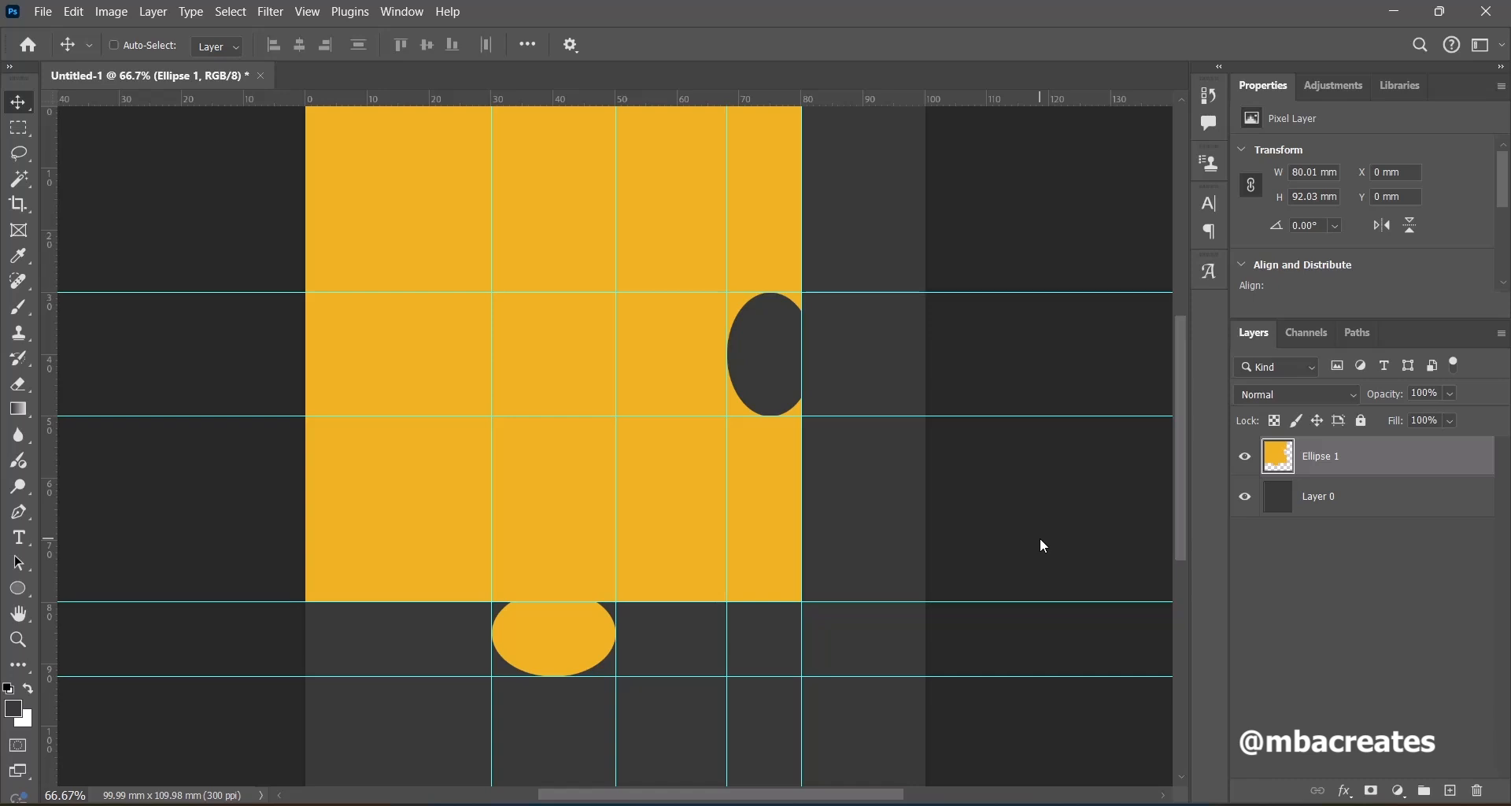
pyautogui.click(1337, 507)
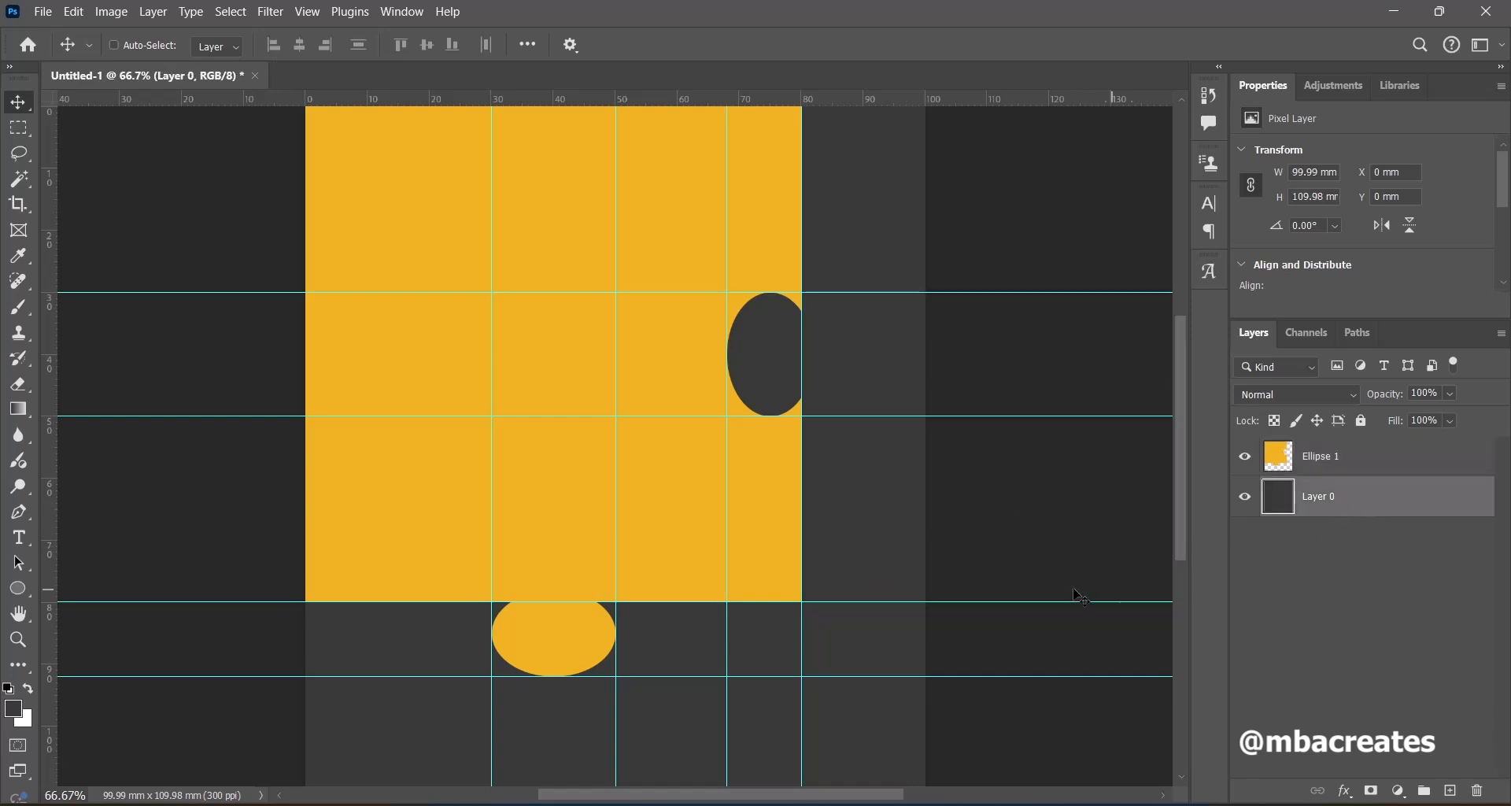
pyautogui.click(1479, 793)
pyautogui.click(710, 325)
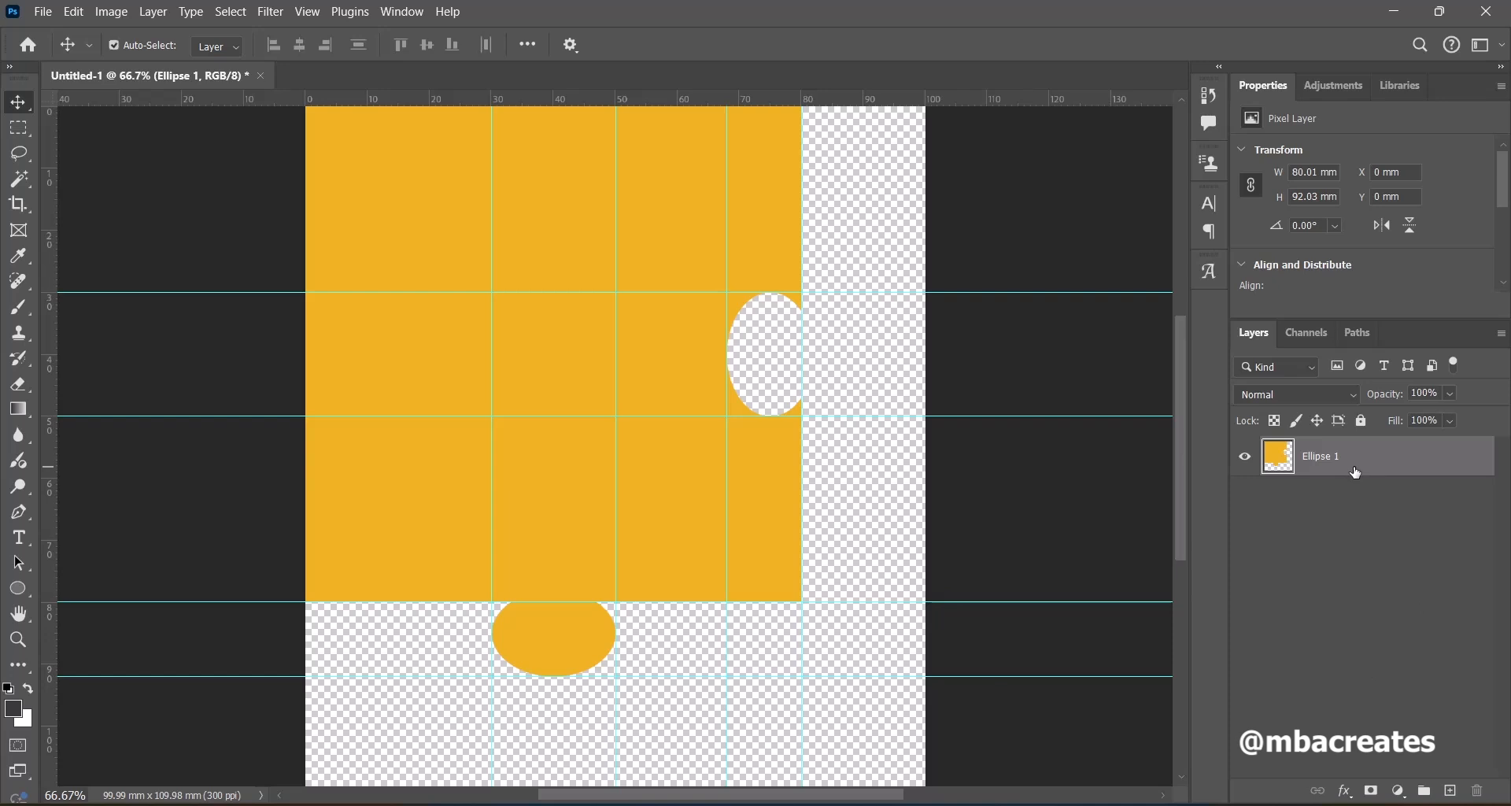
# Hide the guides on the canvas.
pyautogui.hotkey('ctrl', ';')
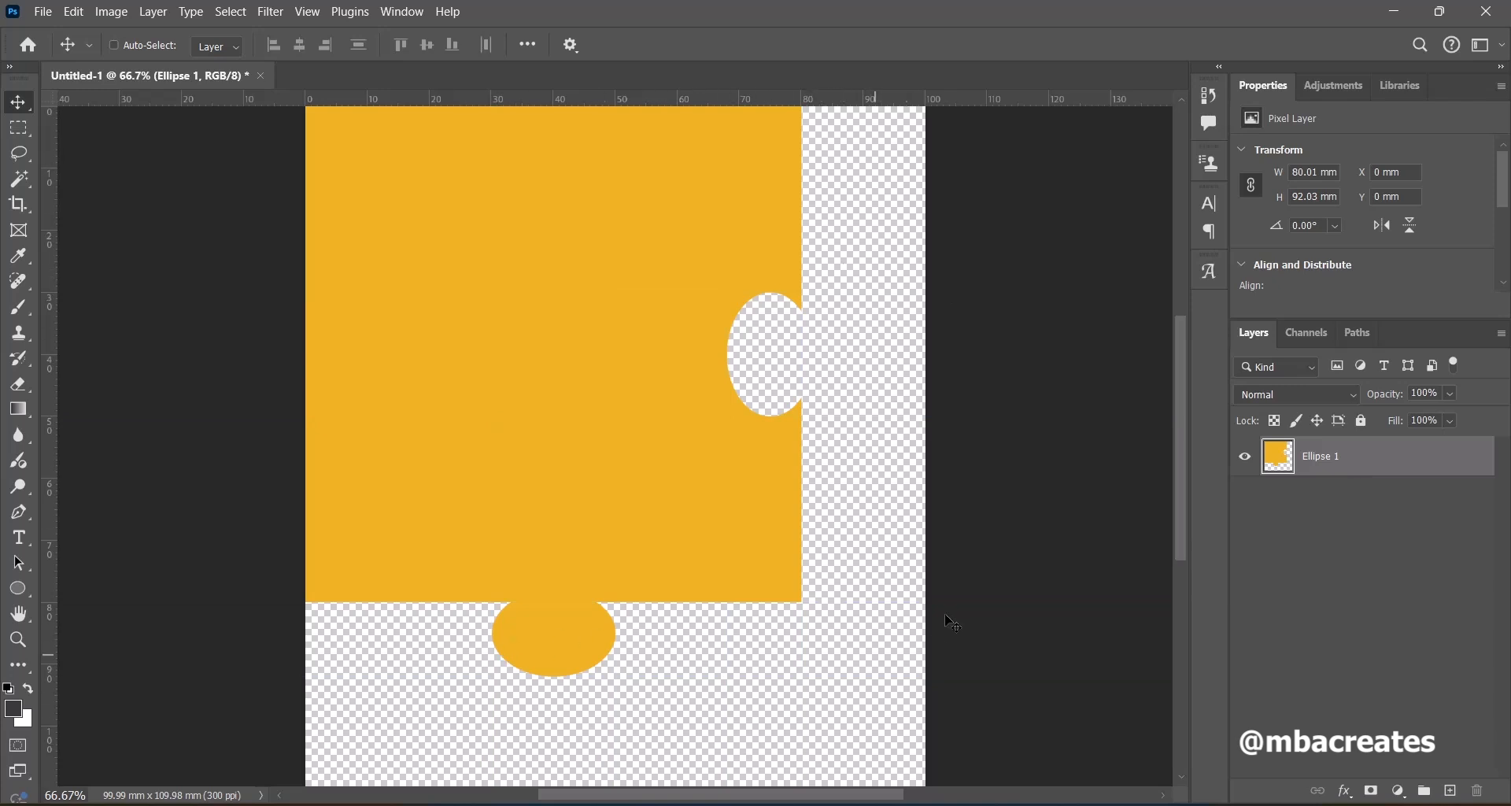
# Trim the canvas on all four sides based on transparent pixels.
pyautogui.click(126, 13)
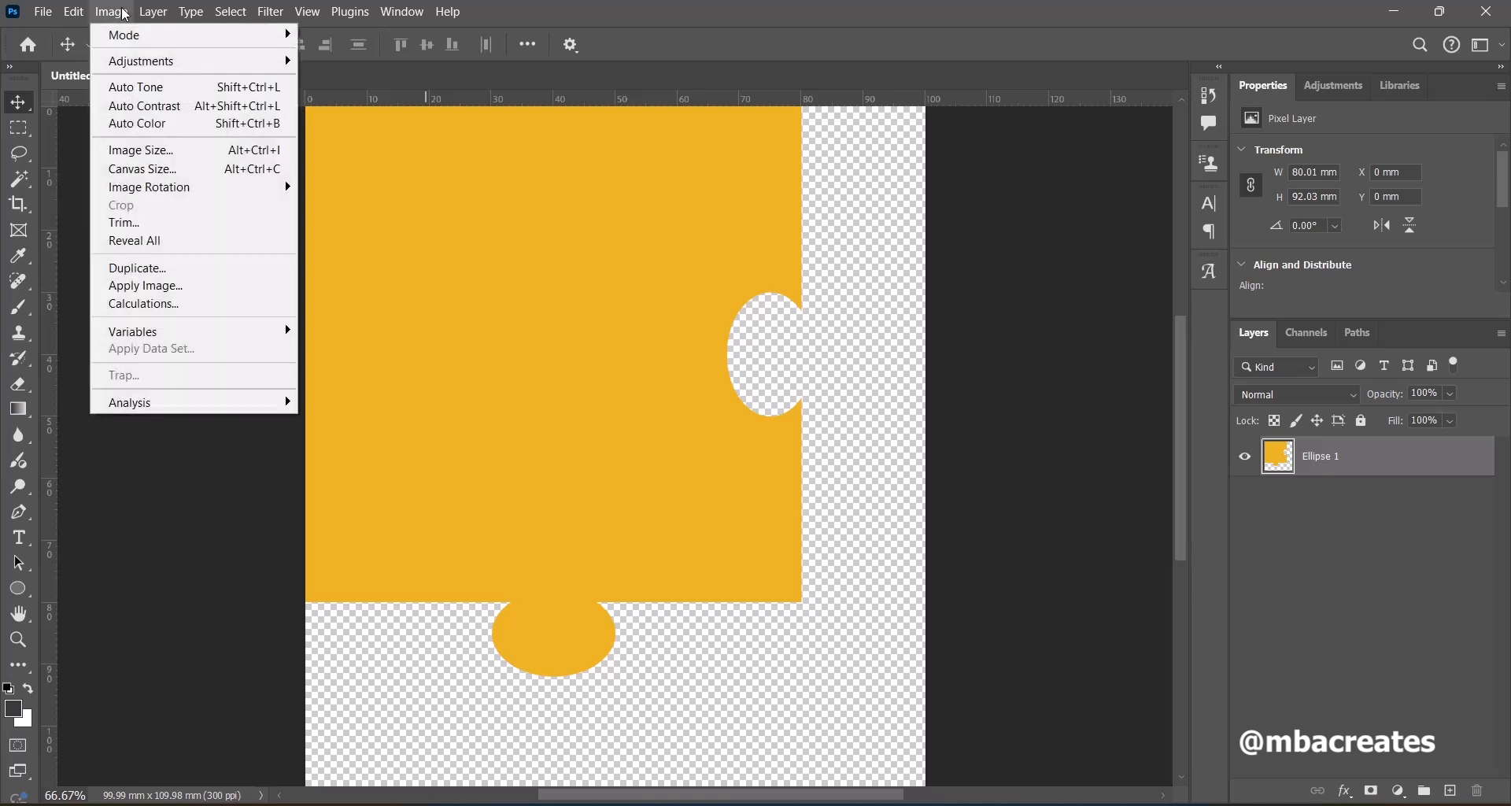
pyautogui.click(124, 224)
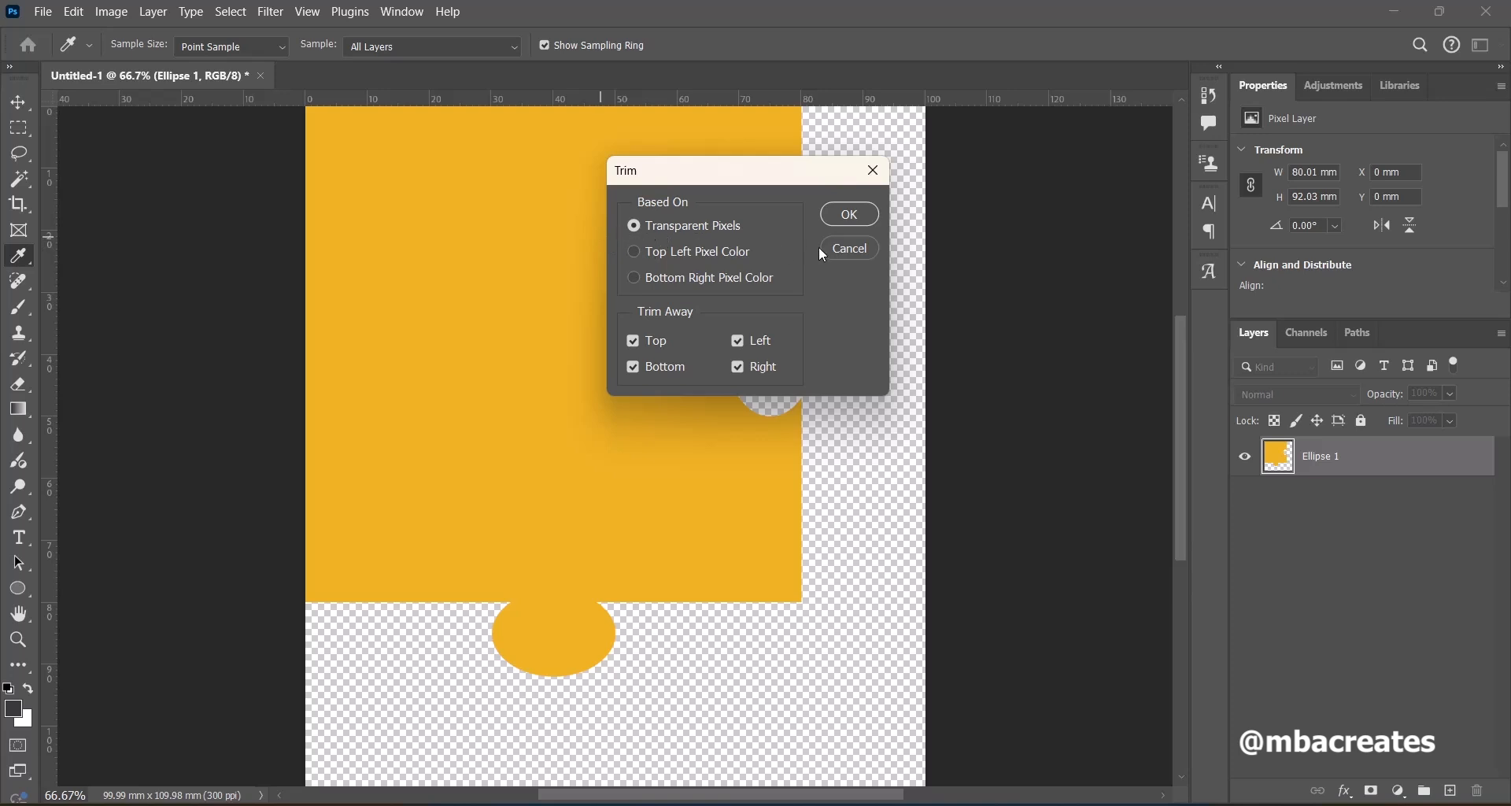
pyautogui.click(850, 214)
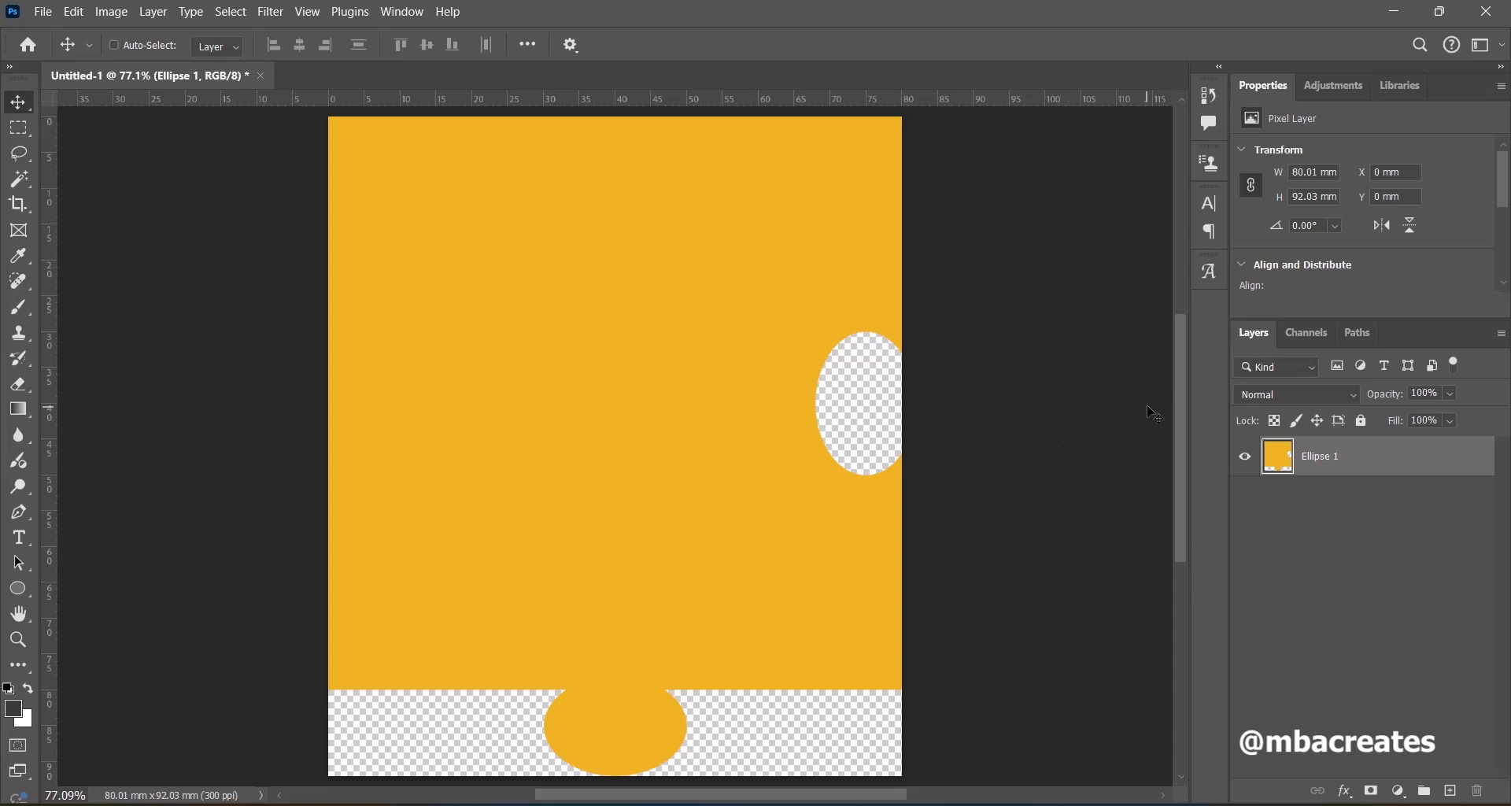
pyautogui.click(44, 12)
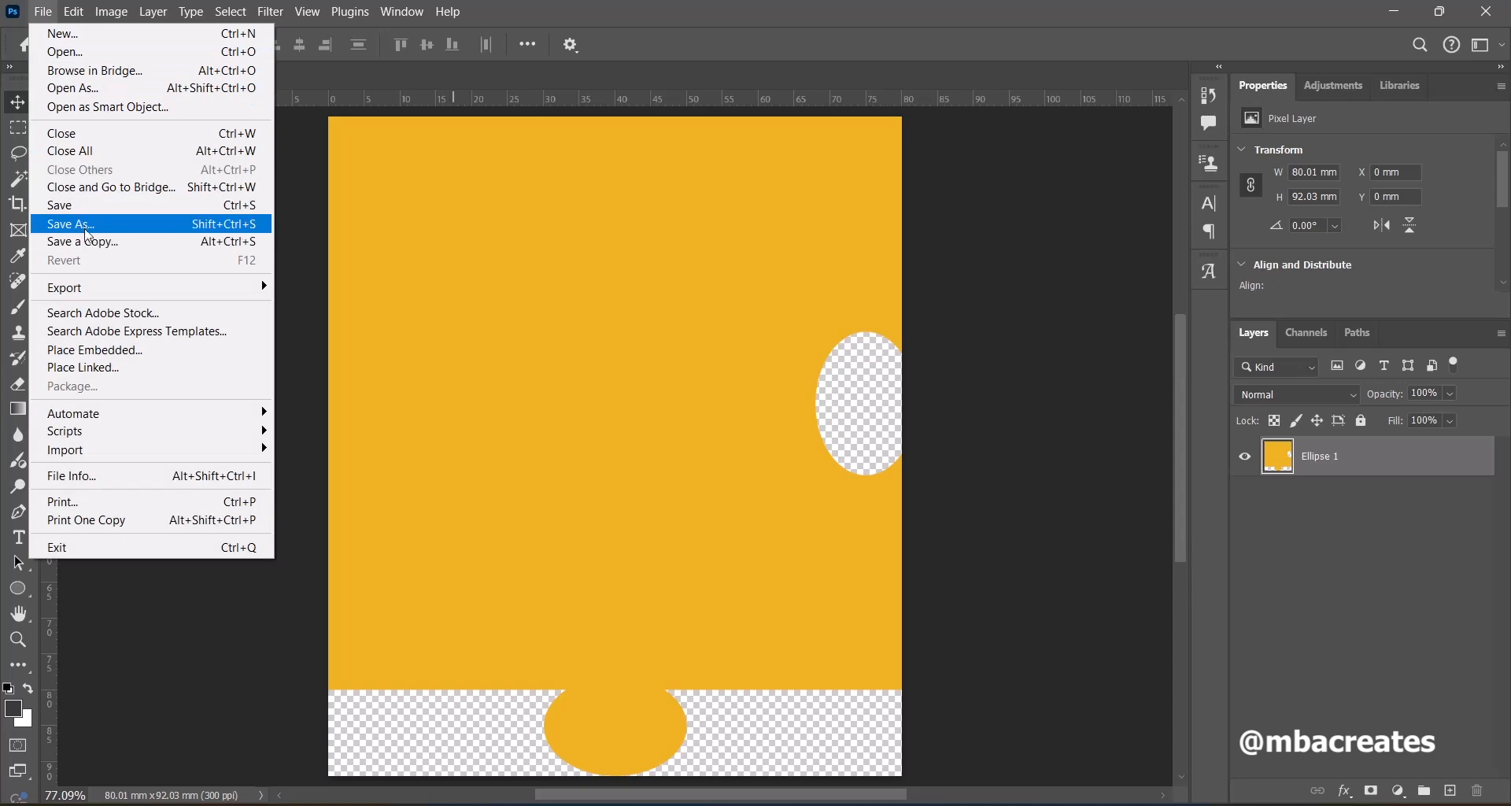
pyautogui.click(89, 226)
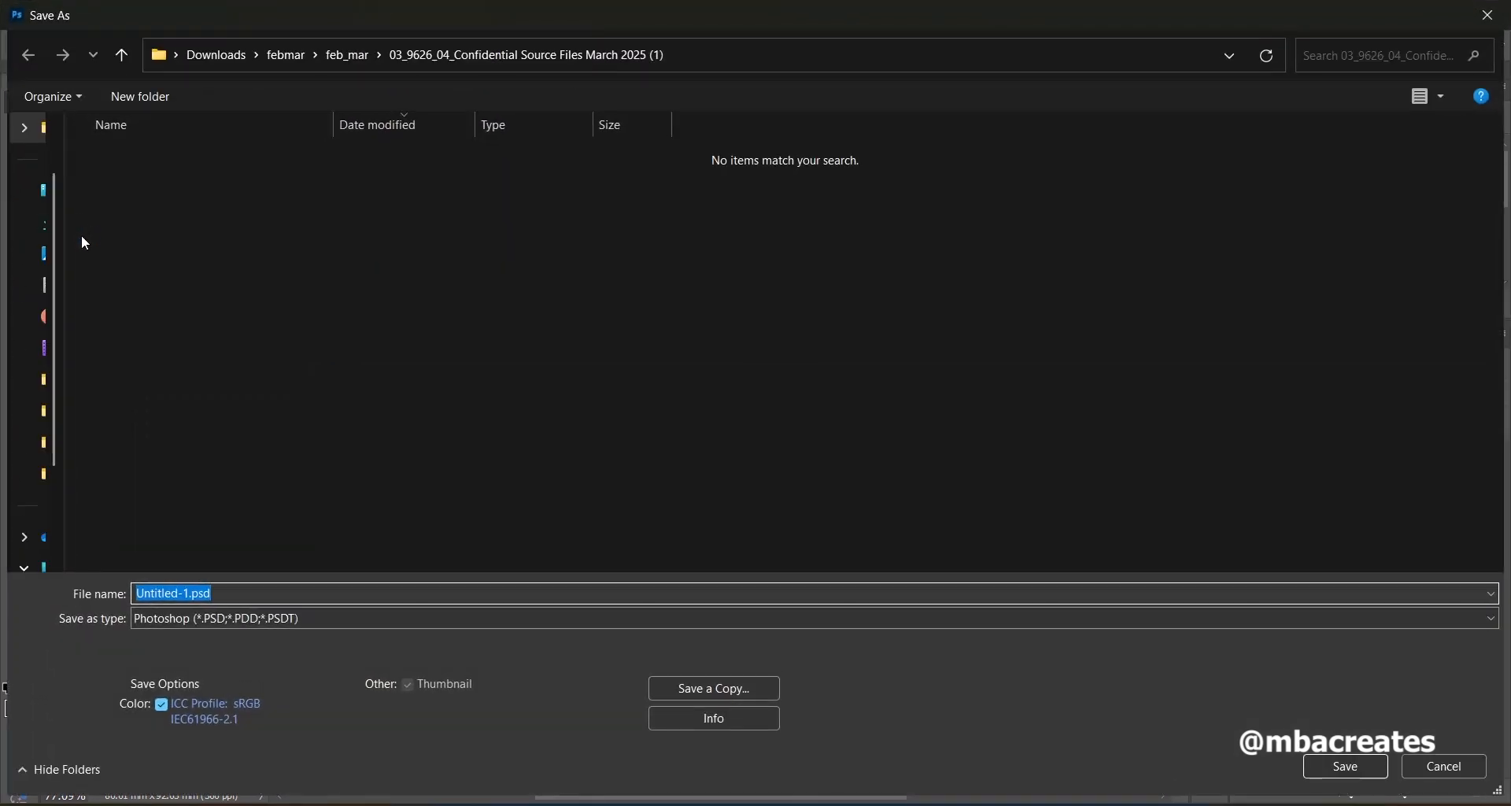
pyautogui.click(321, 618)
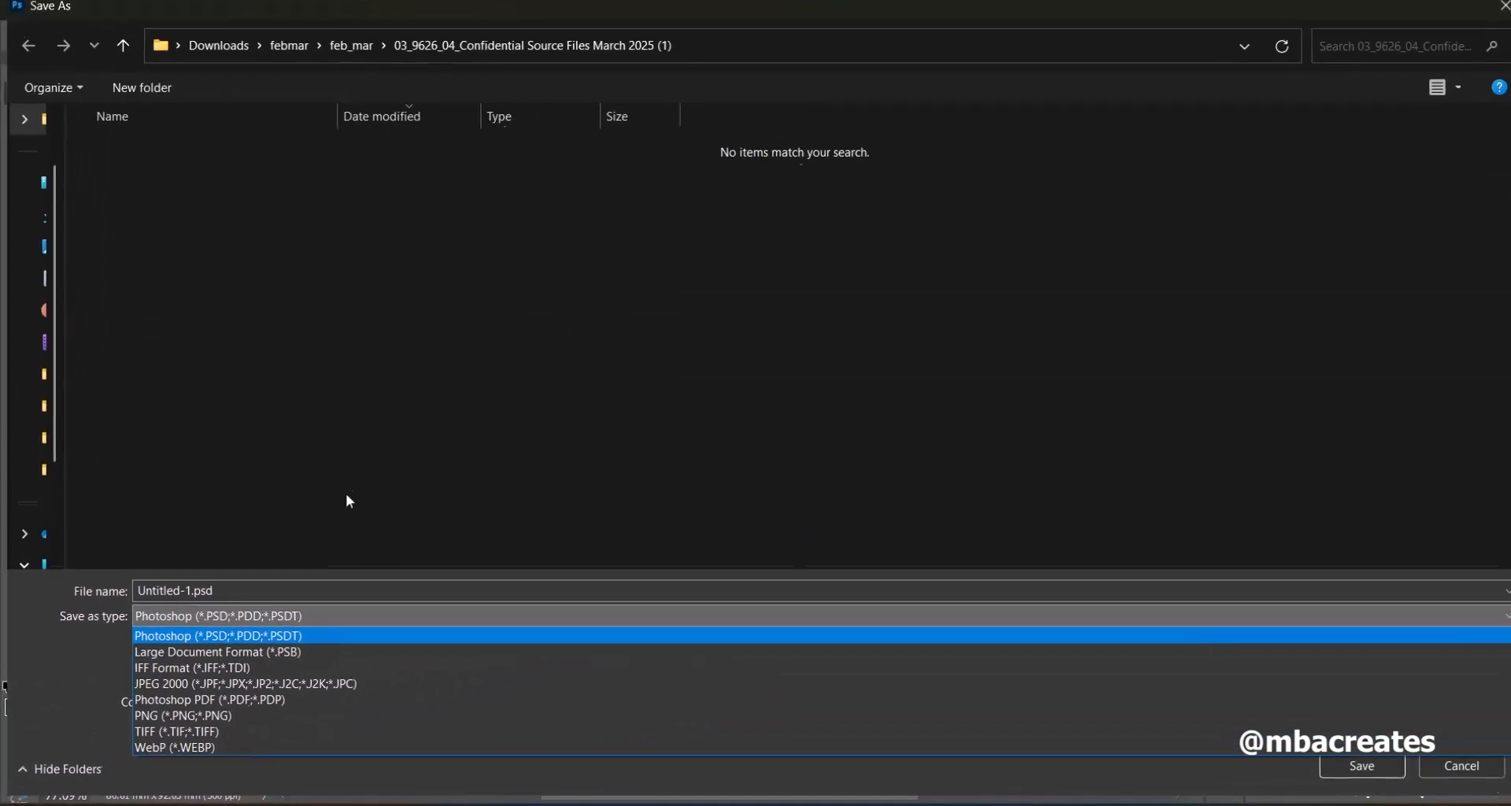
pyautogui.click(343, 499)
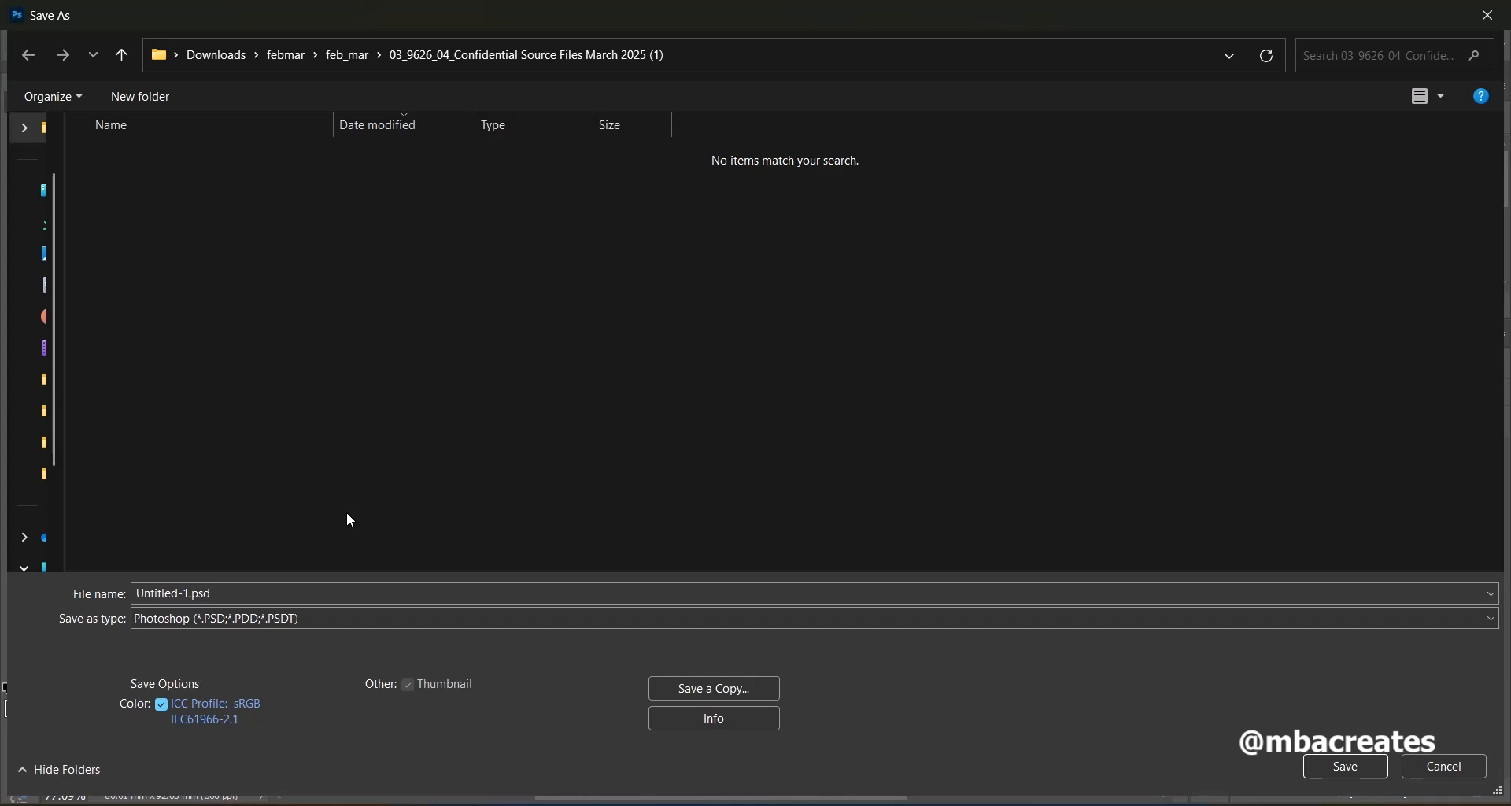
pyautogui.click(1428, 776)
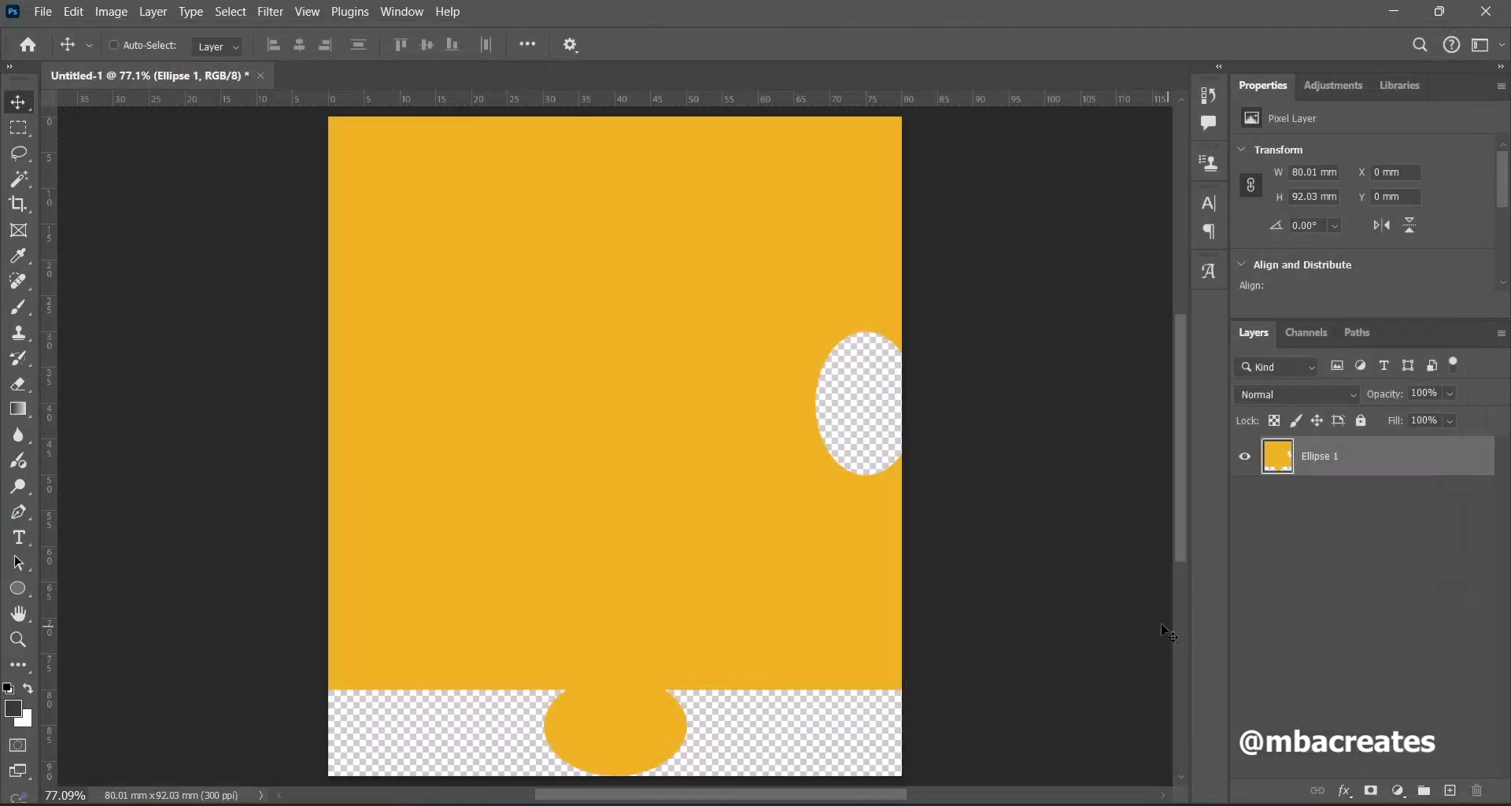
# Save a copy of the jigsaw piece as a PNG named JigTemplate_z999_9999 with the large file size, fastest saving option.
pyautogui.click(43, 12)
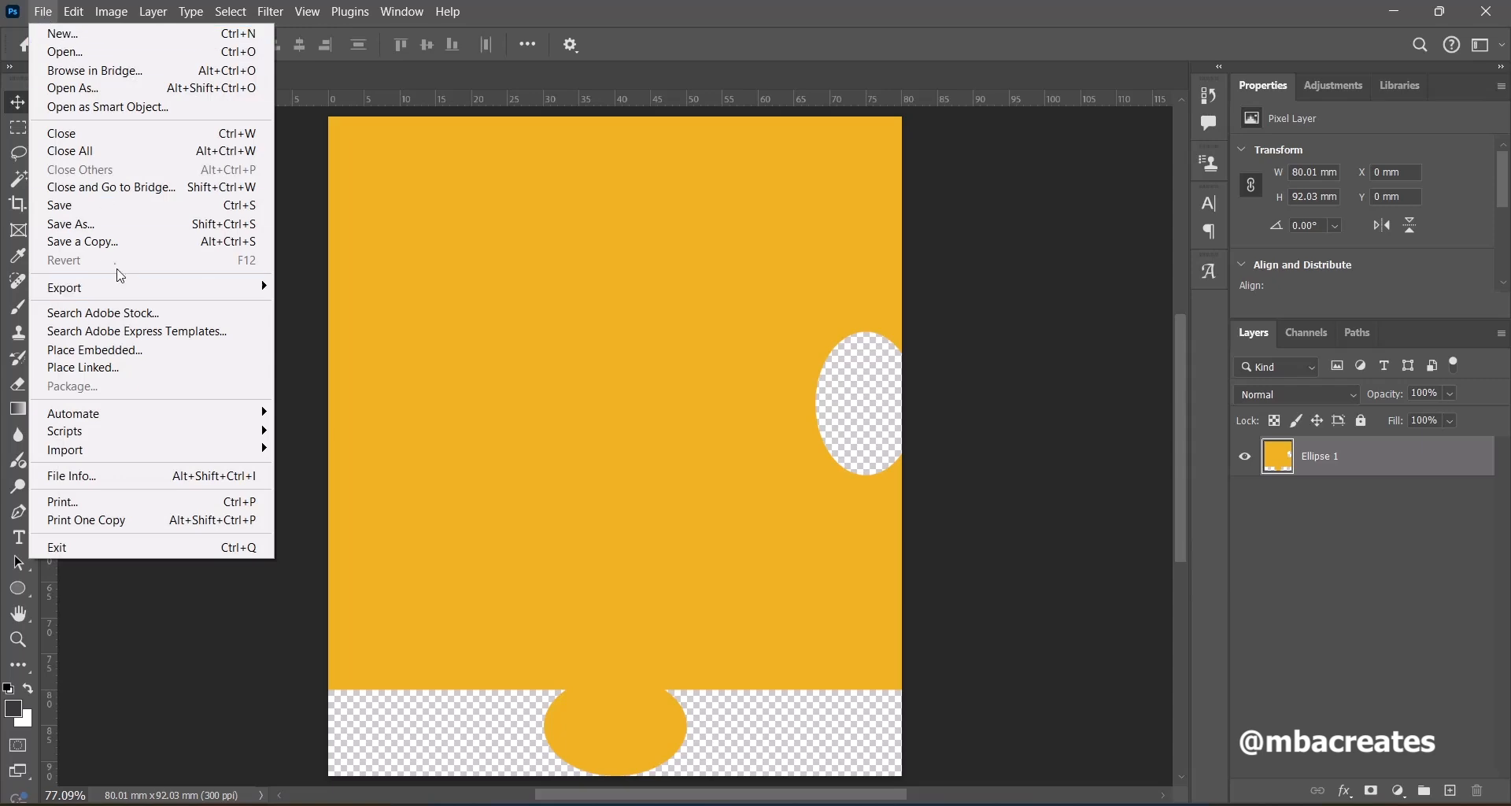
pyautogui.click(94, 240)
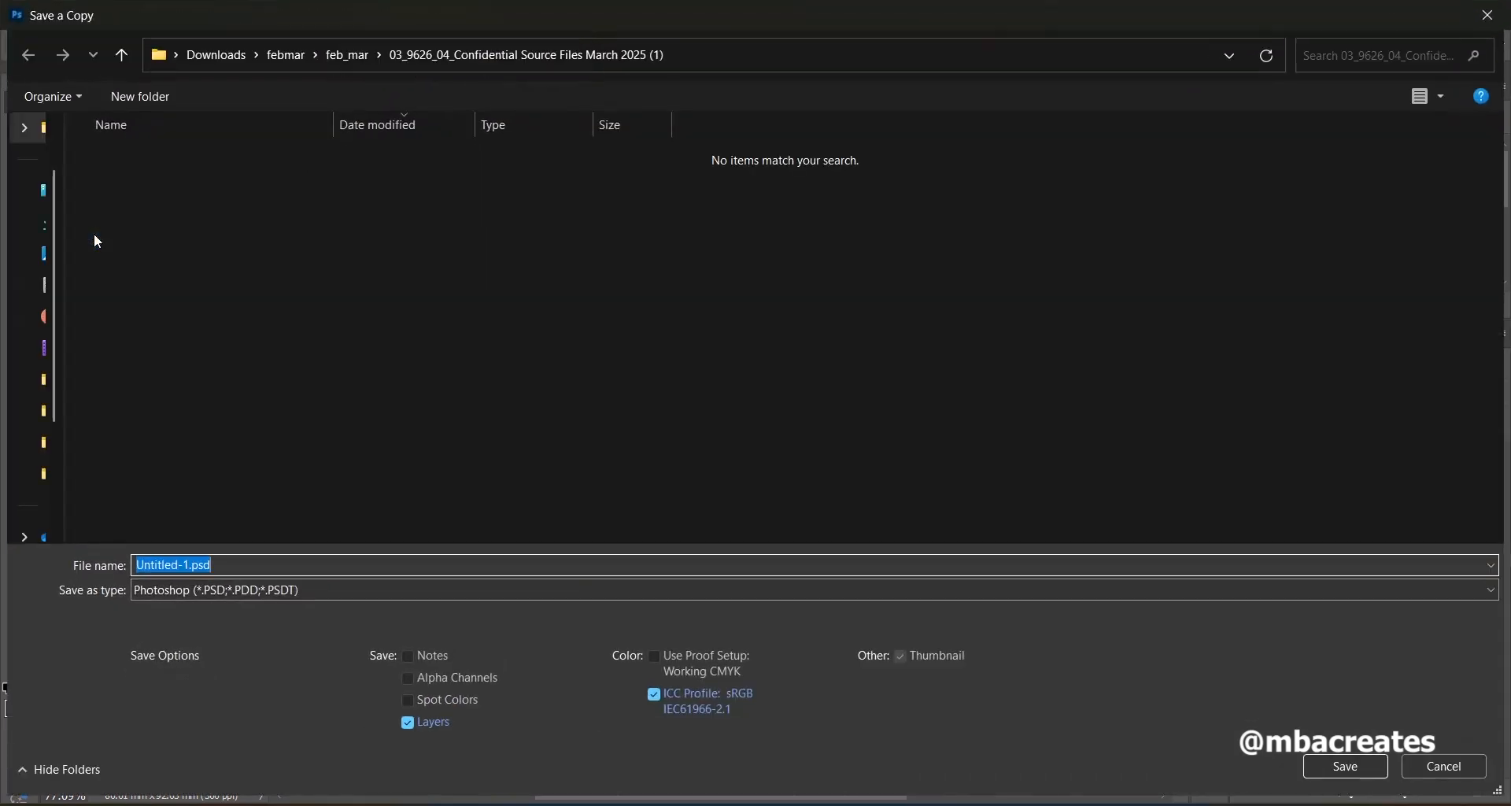
pyautogui.click(348, 592)
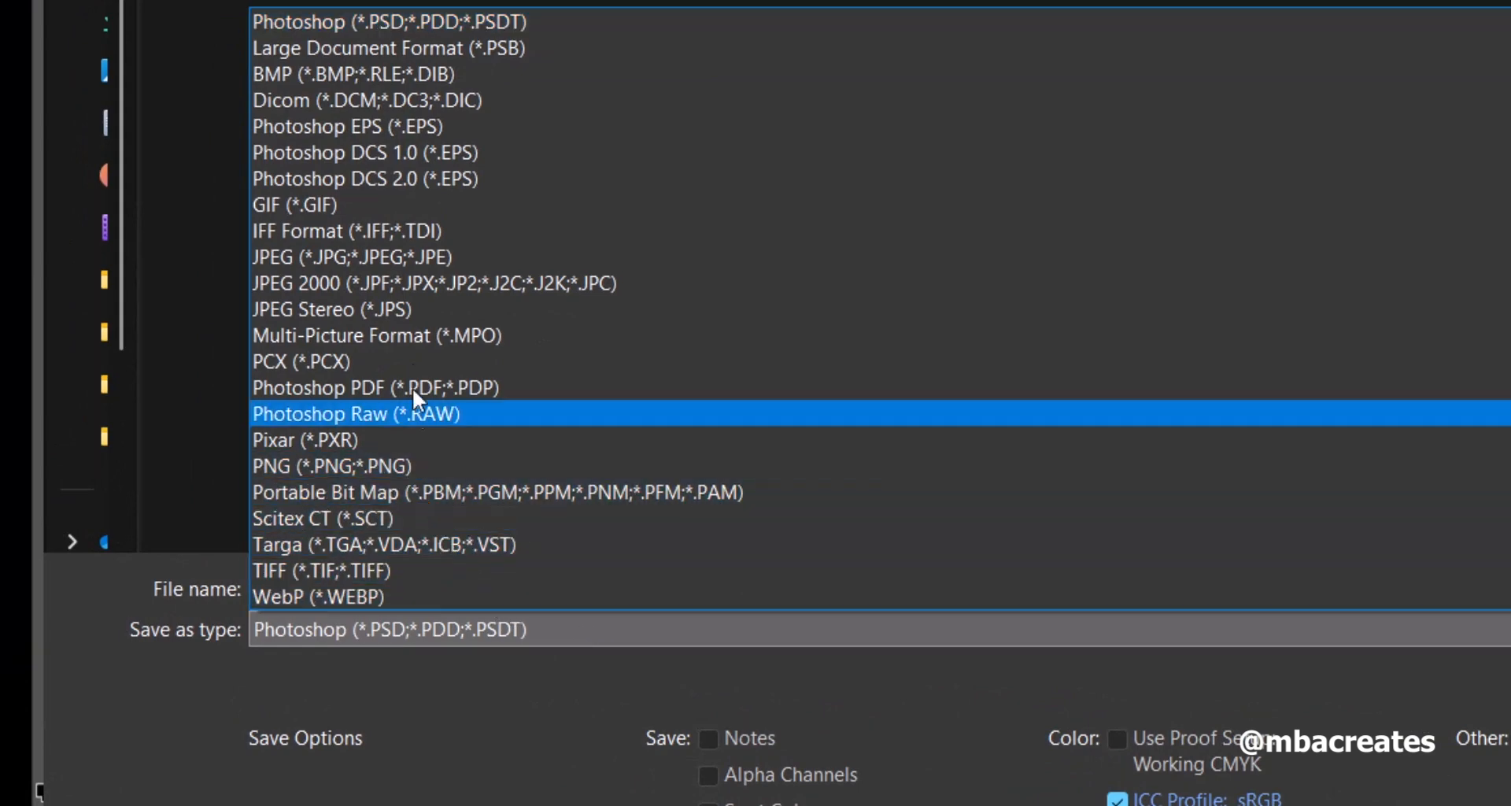
pyautogui.click(399, 474)
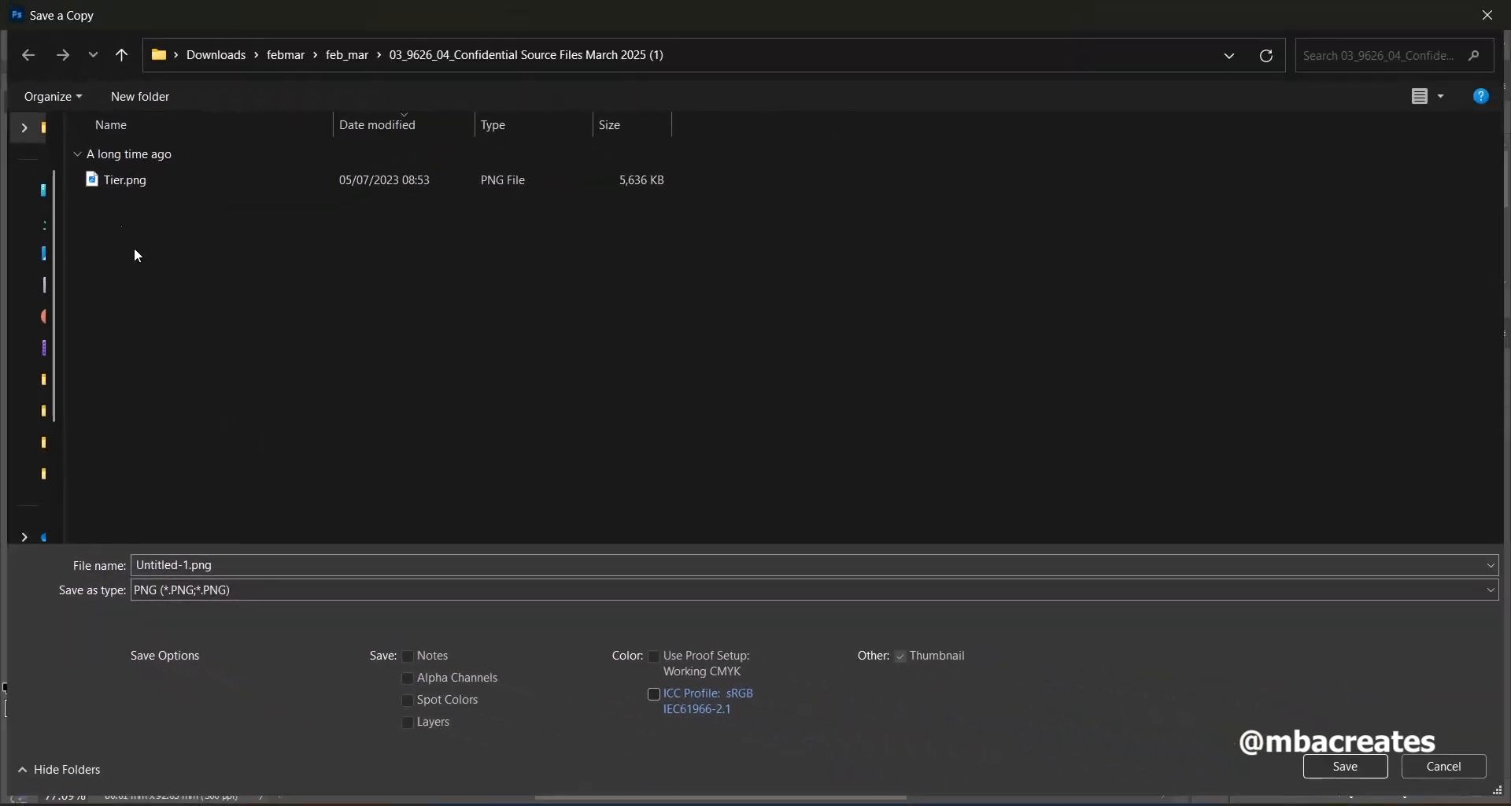
pyautogui.click(307, 565)
pyautogui.write('JigTe')
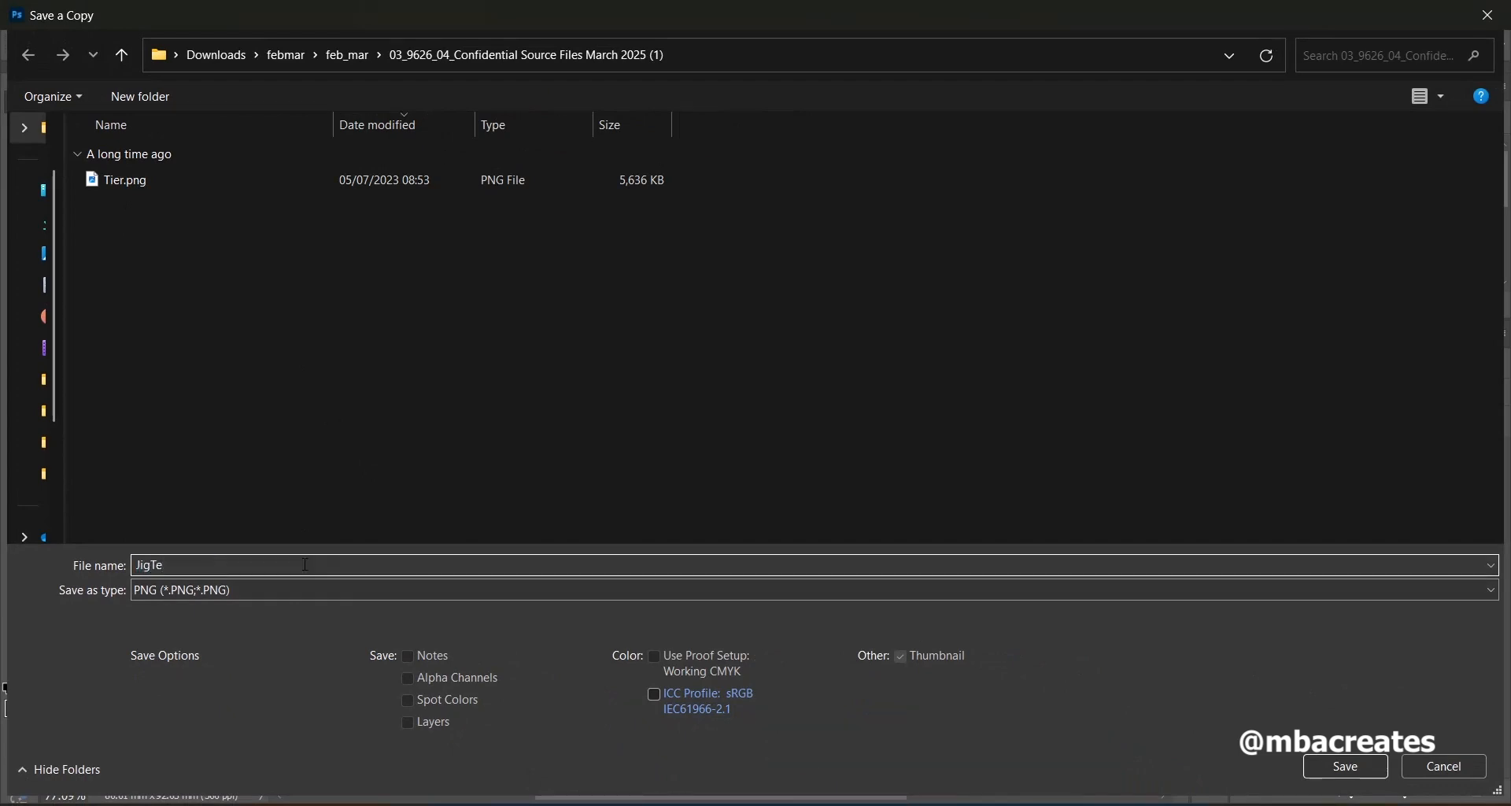
pyautogui.write('mpla')
pyautogui.write('te_z999_9999')
pyautogui.click(1330, 766)
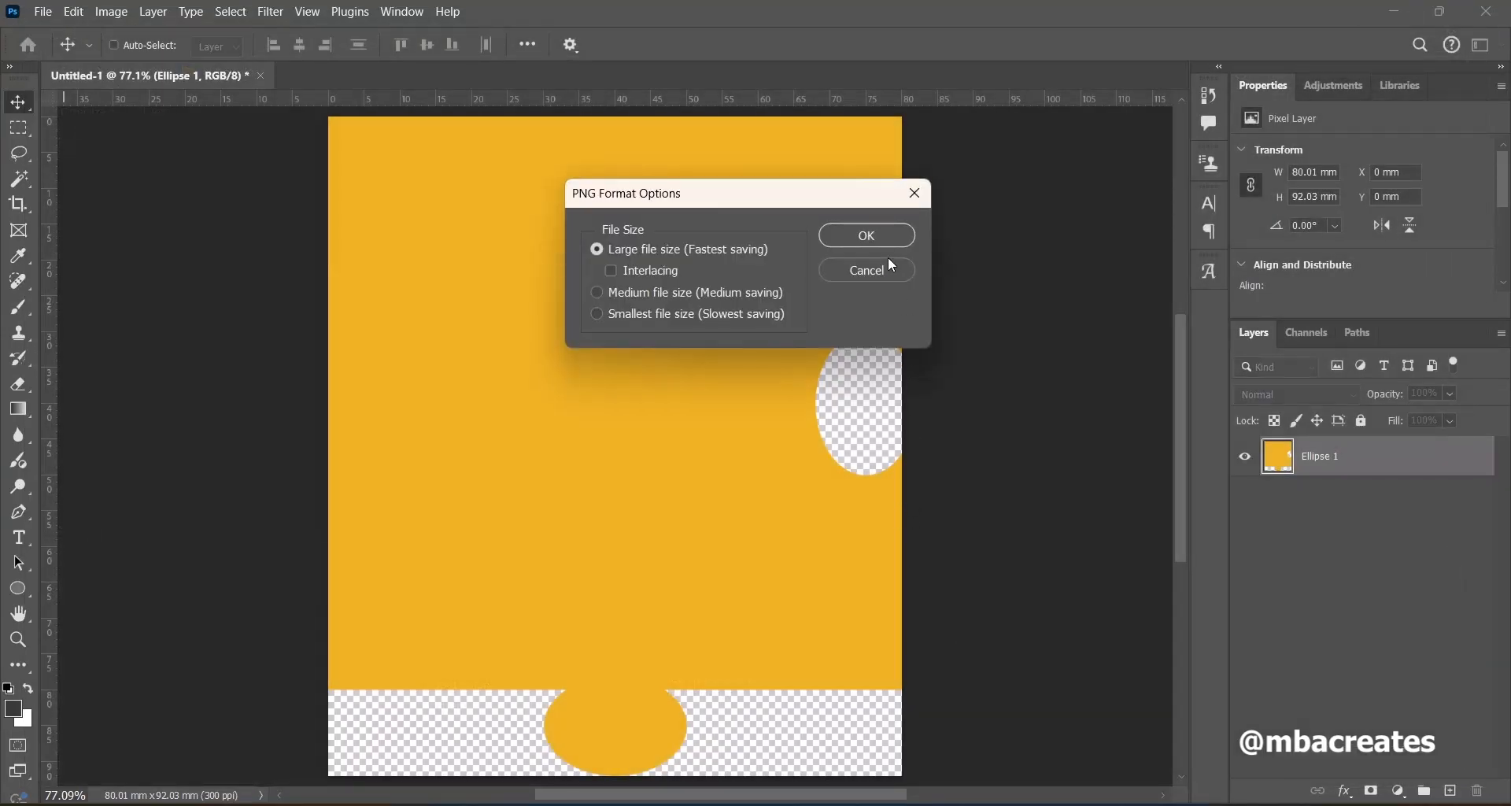
pyautogui.click(864, 246)
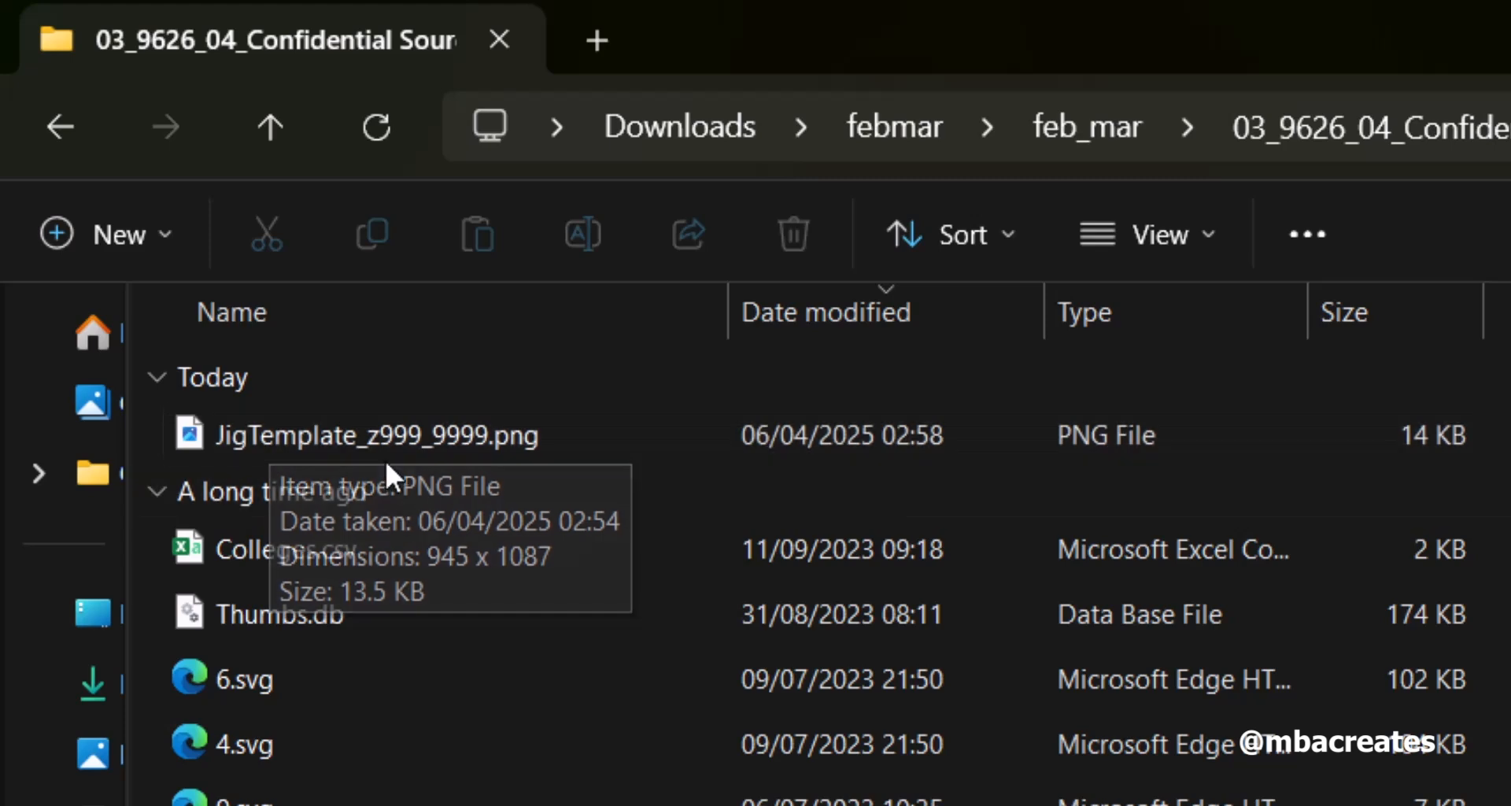
# Open JigTemplate_z999_9999.png from its folder with Adobe Illustrator 2024.
pyautogui.click(401, 450)
pyautogui.rightClick(405, 447)
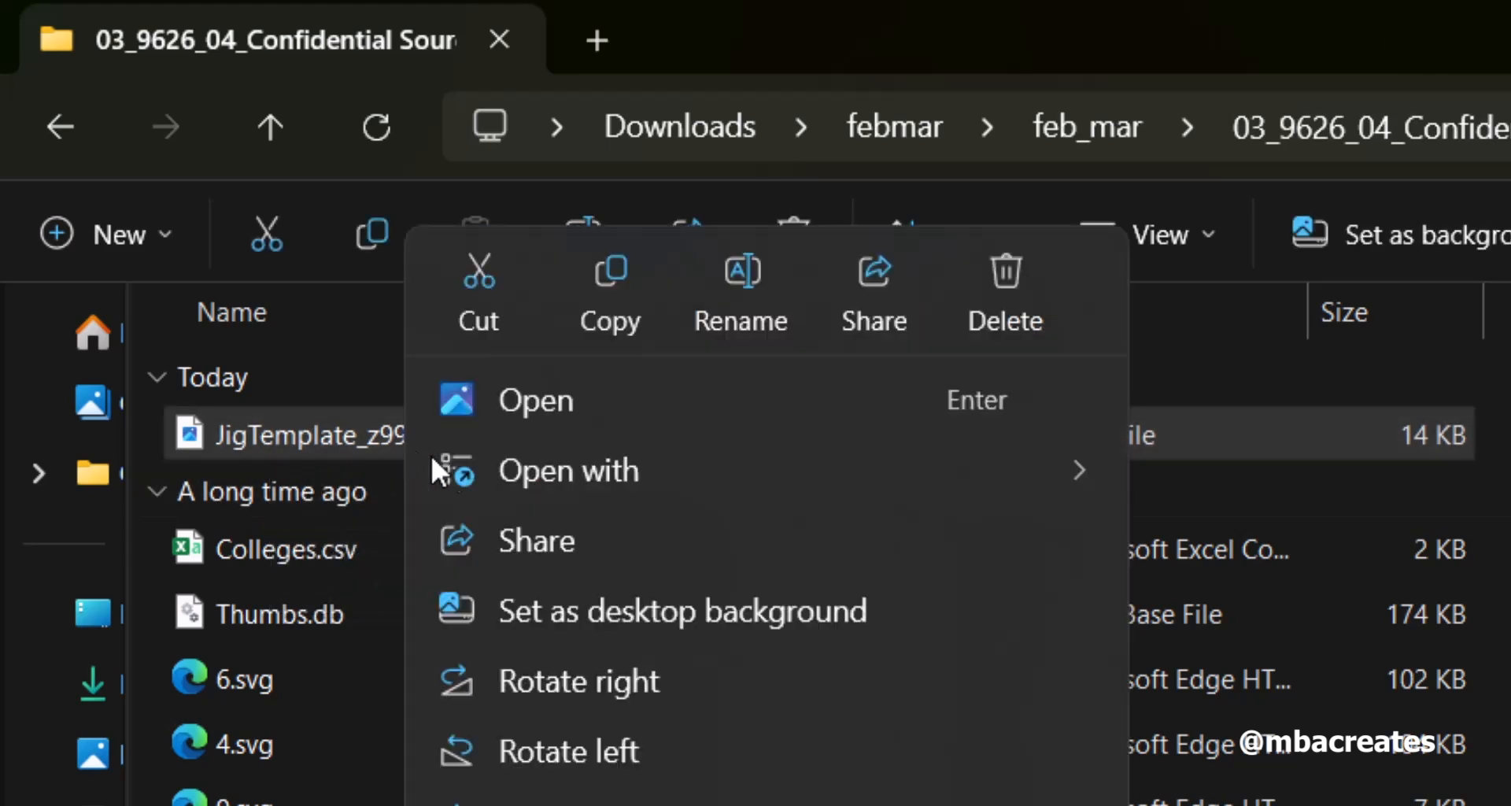
pyautogui.moveTo(533, 473)
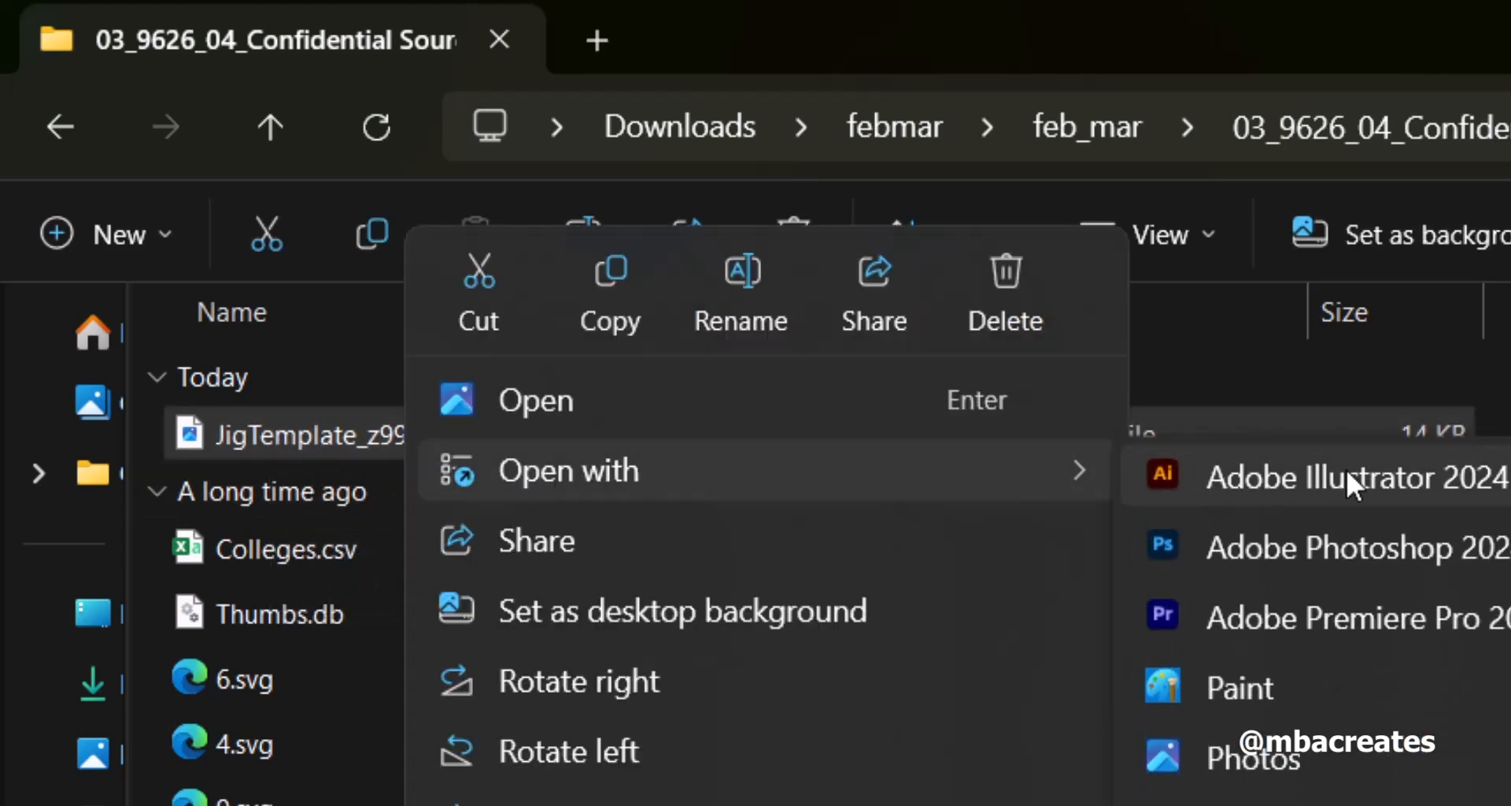
pyautogui.click(1322, 482)
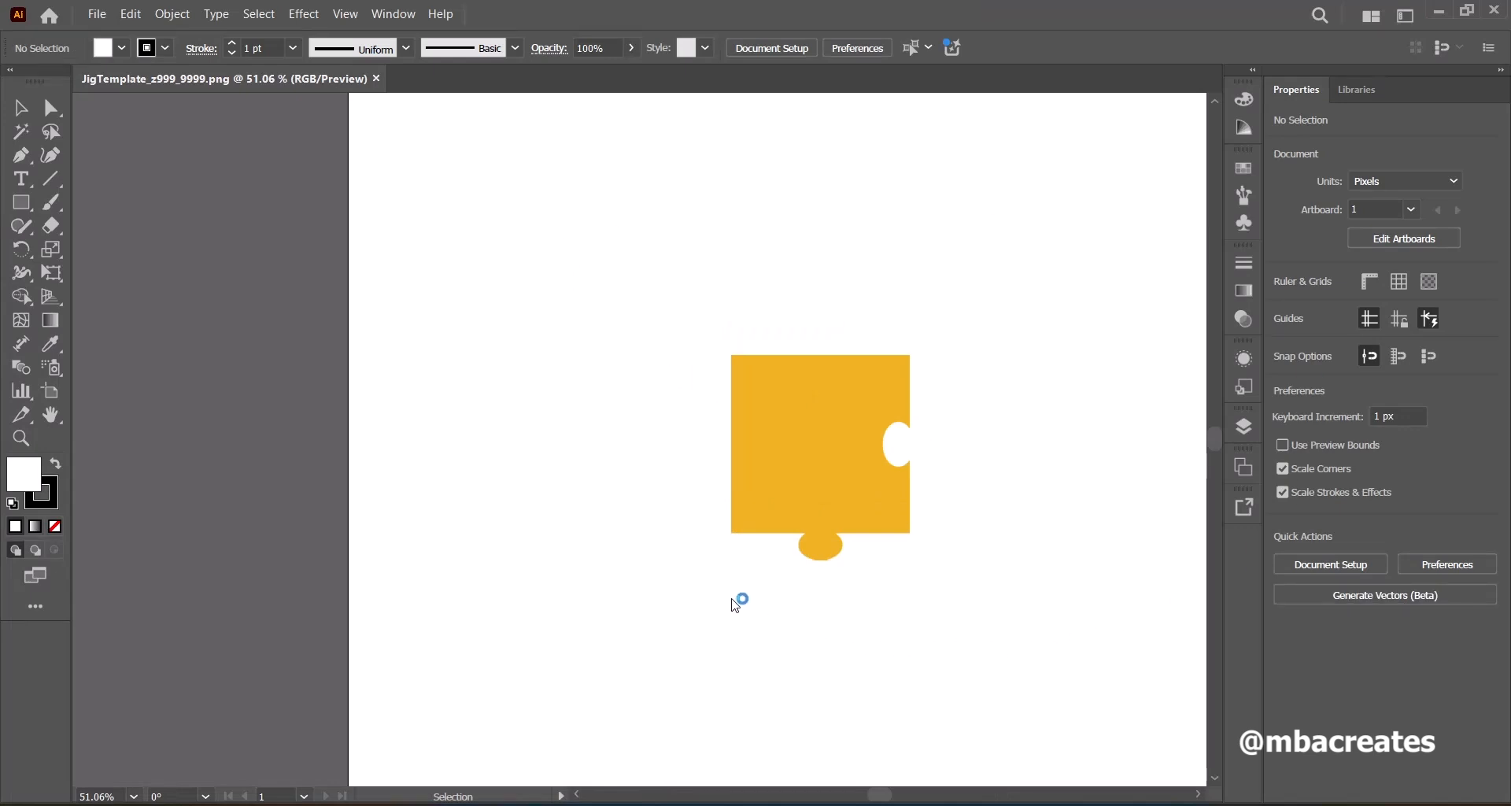
pyautogui.click(97, 14)
pyautogui.click(152, 208)
pyautogui.click(338, 304)
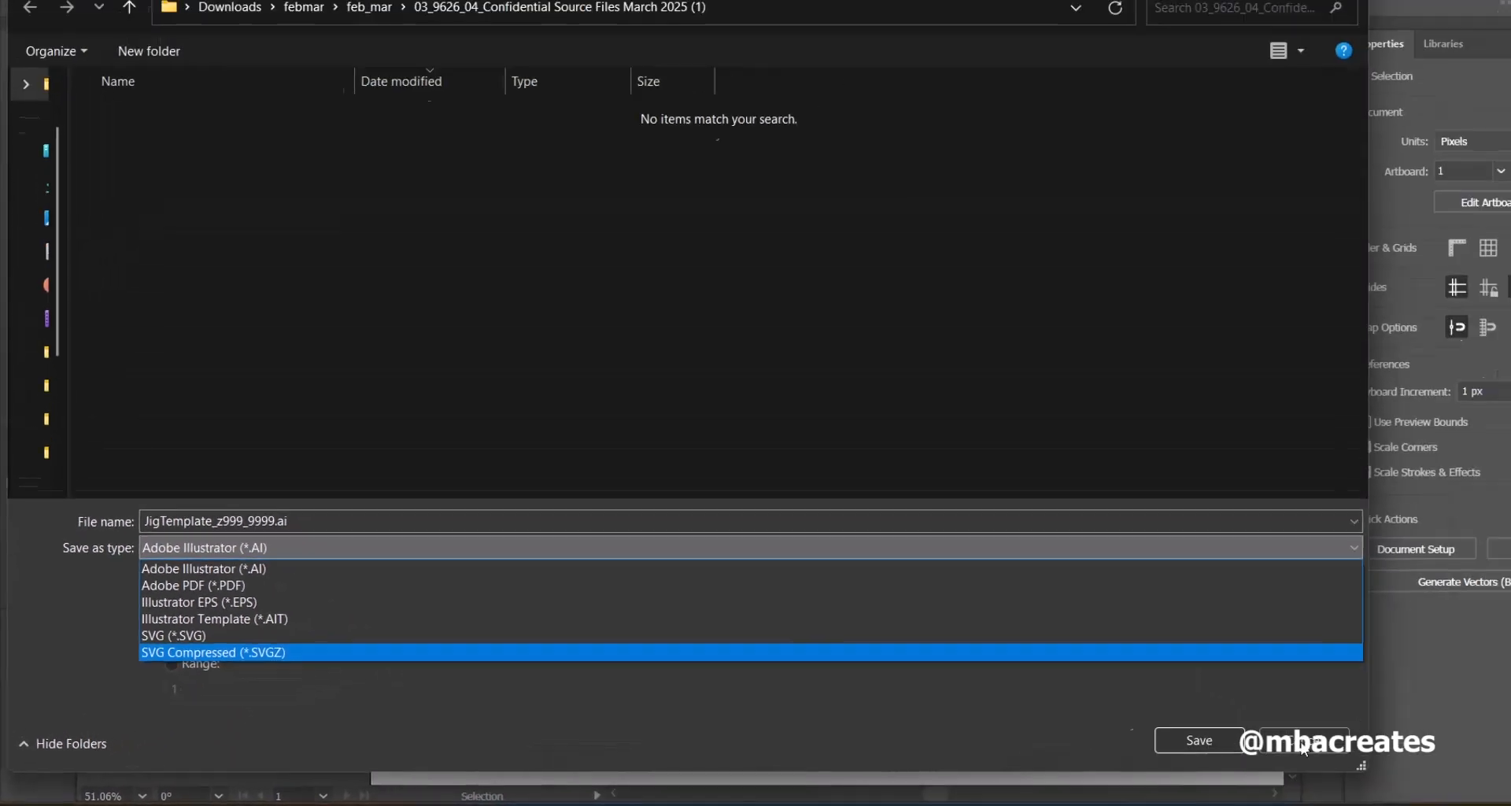
pyautogui.click(1240, 724)
pyautogui.click(1220, 744)
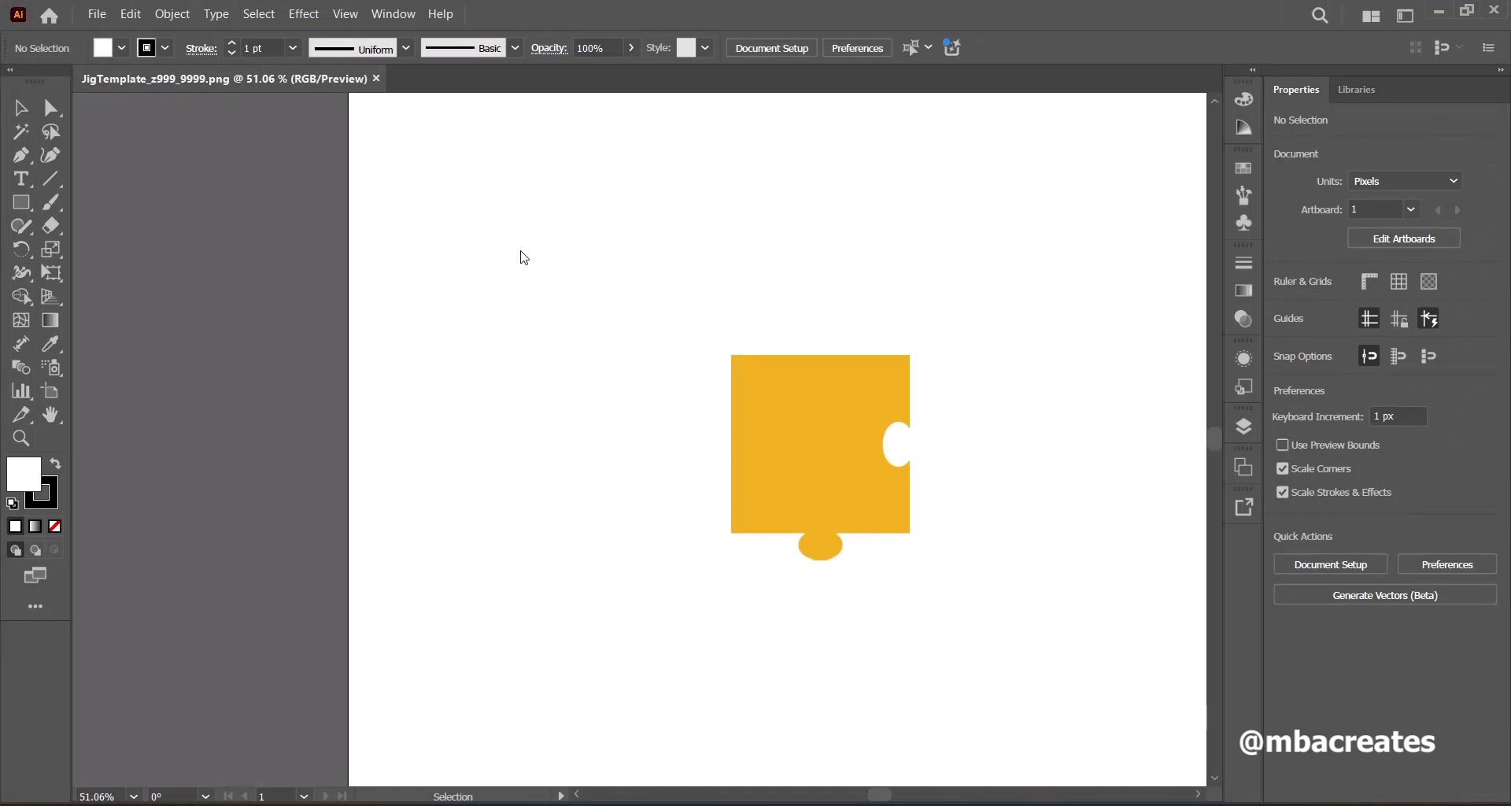
# Set the document units to Millimeters and check the jigsaw image's width and height.
pyautogui.click(759, 436)
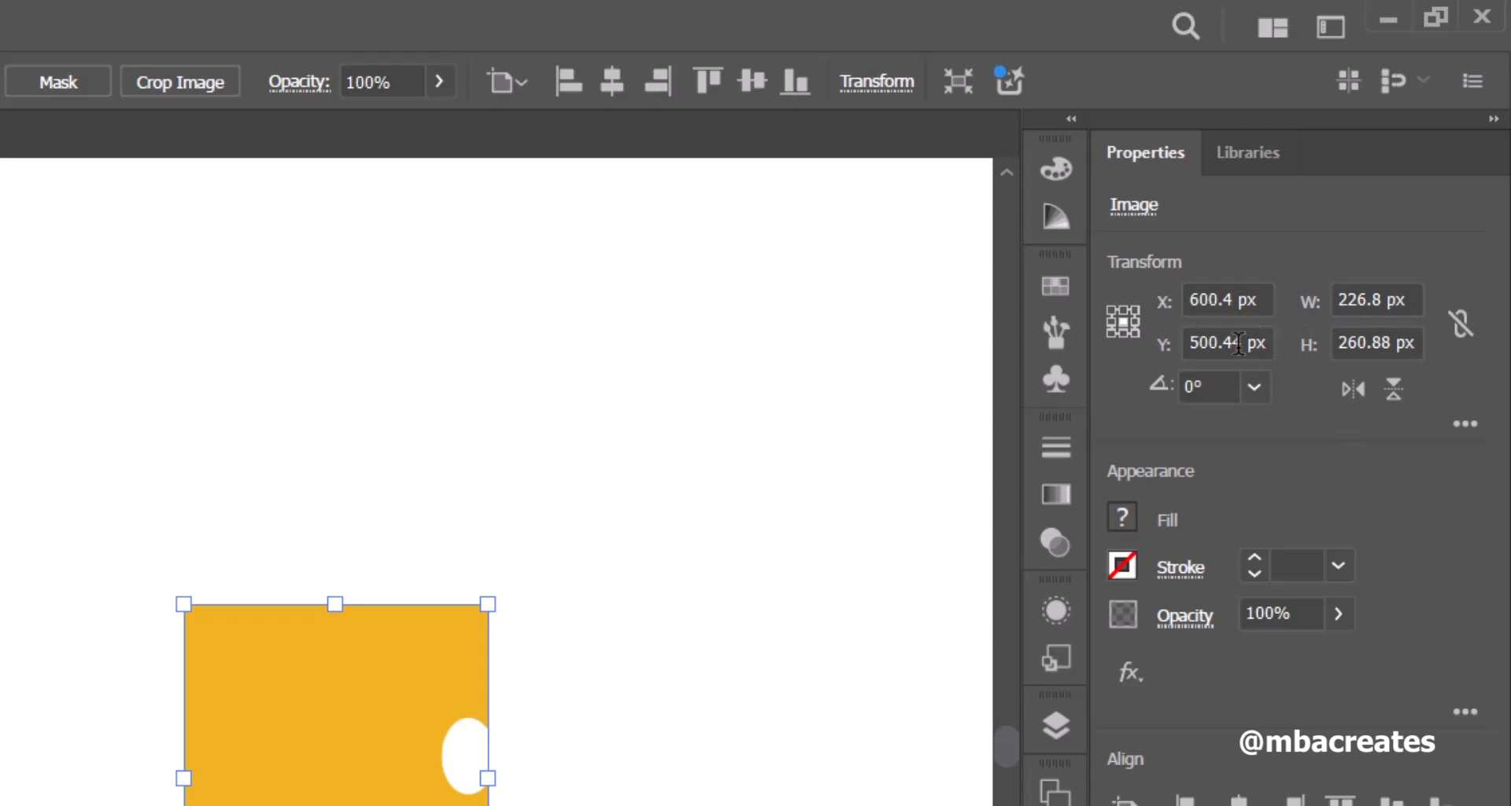
pyautogui.click(186, 428)
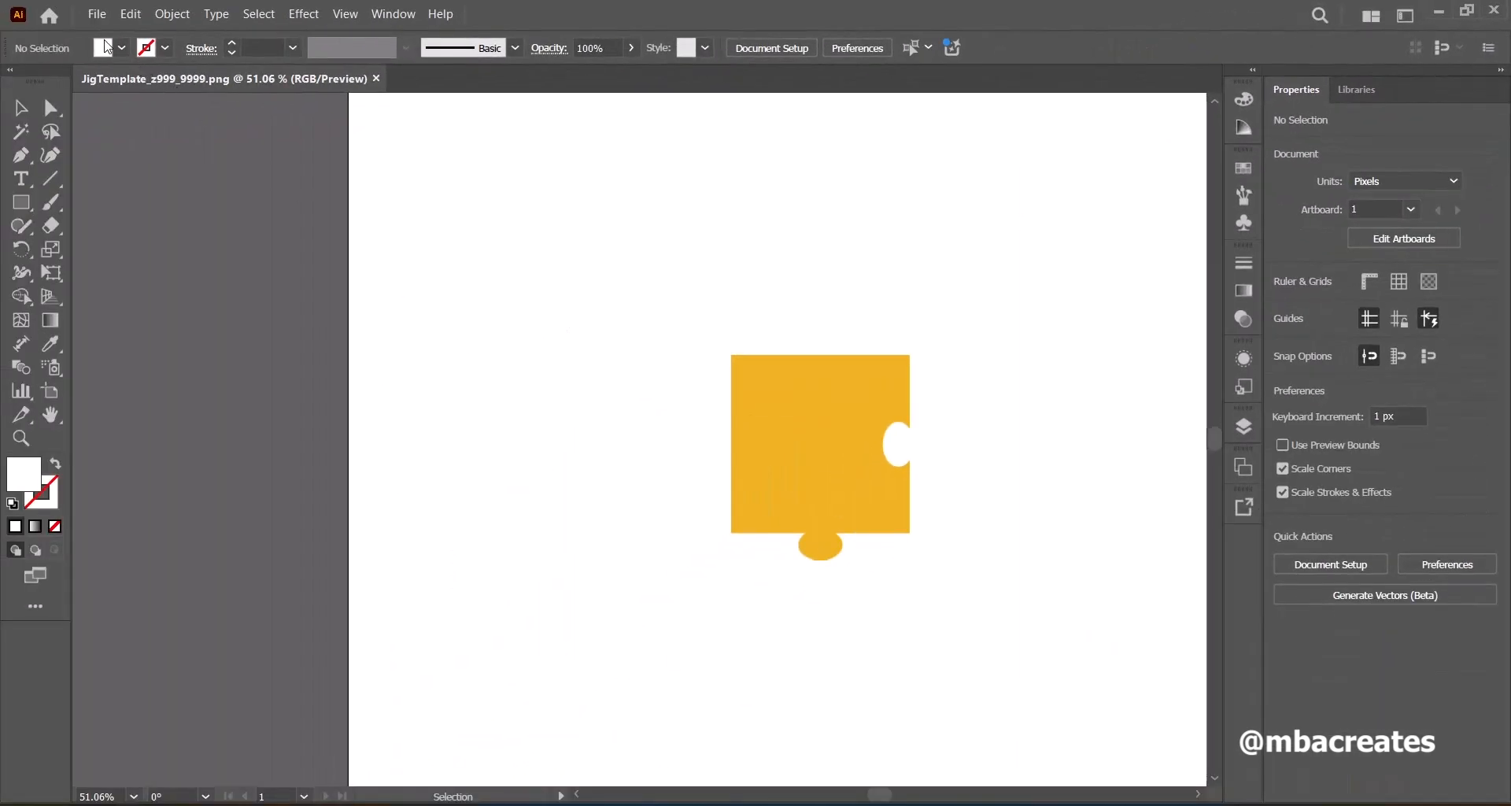
pyautogui.click(97, 16)
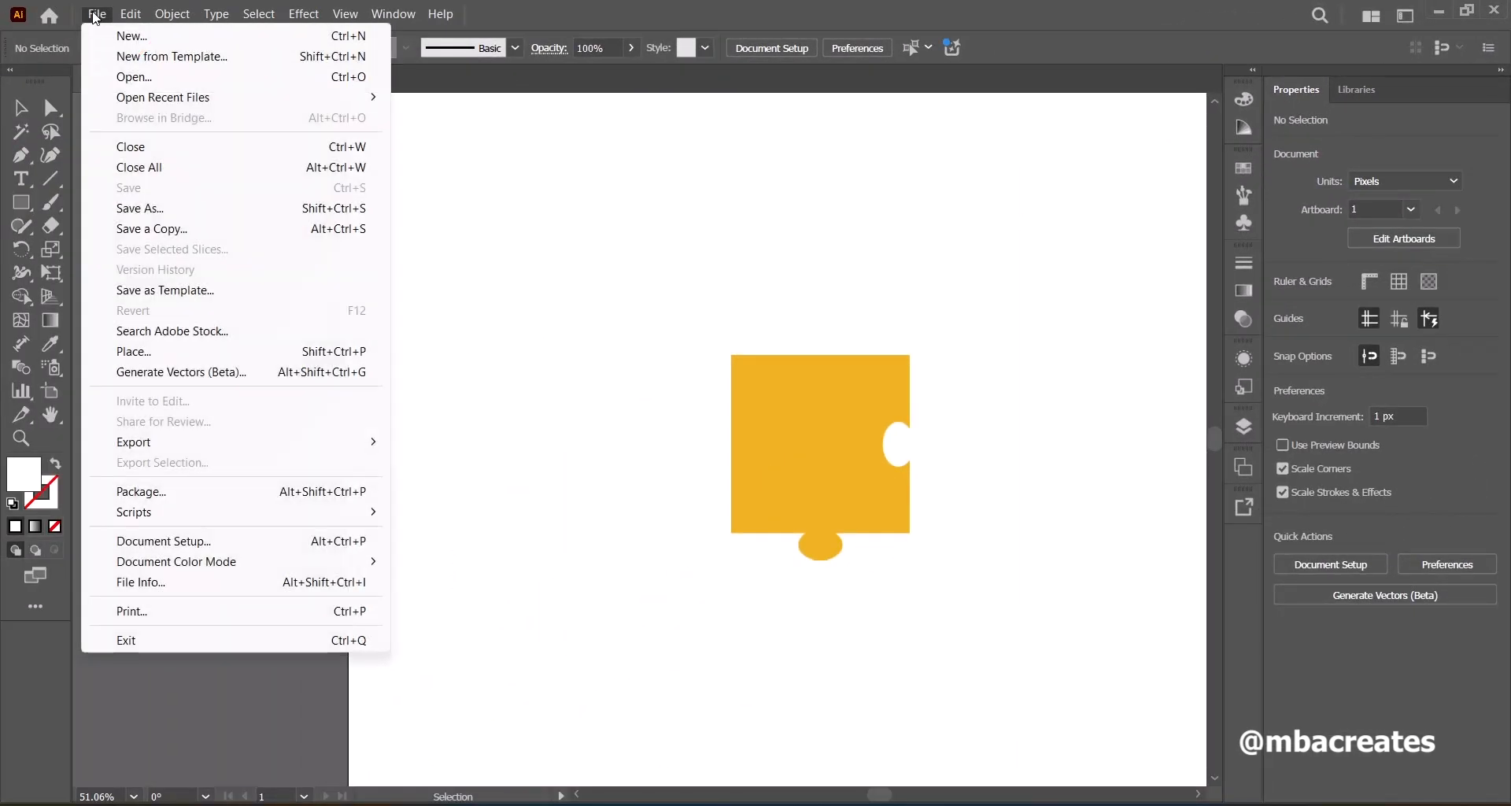
pyautogui.click(157, 543)
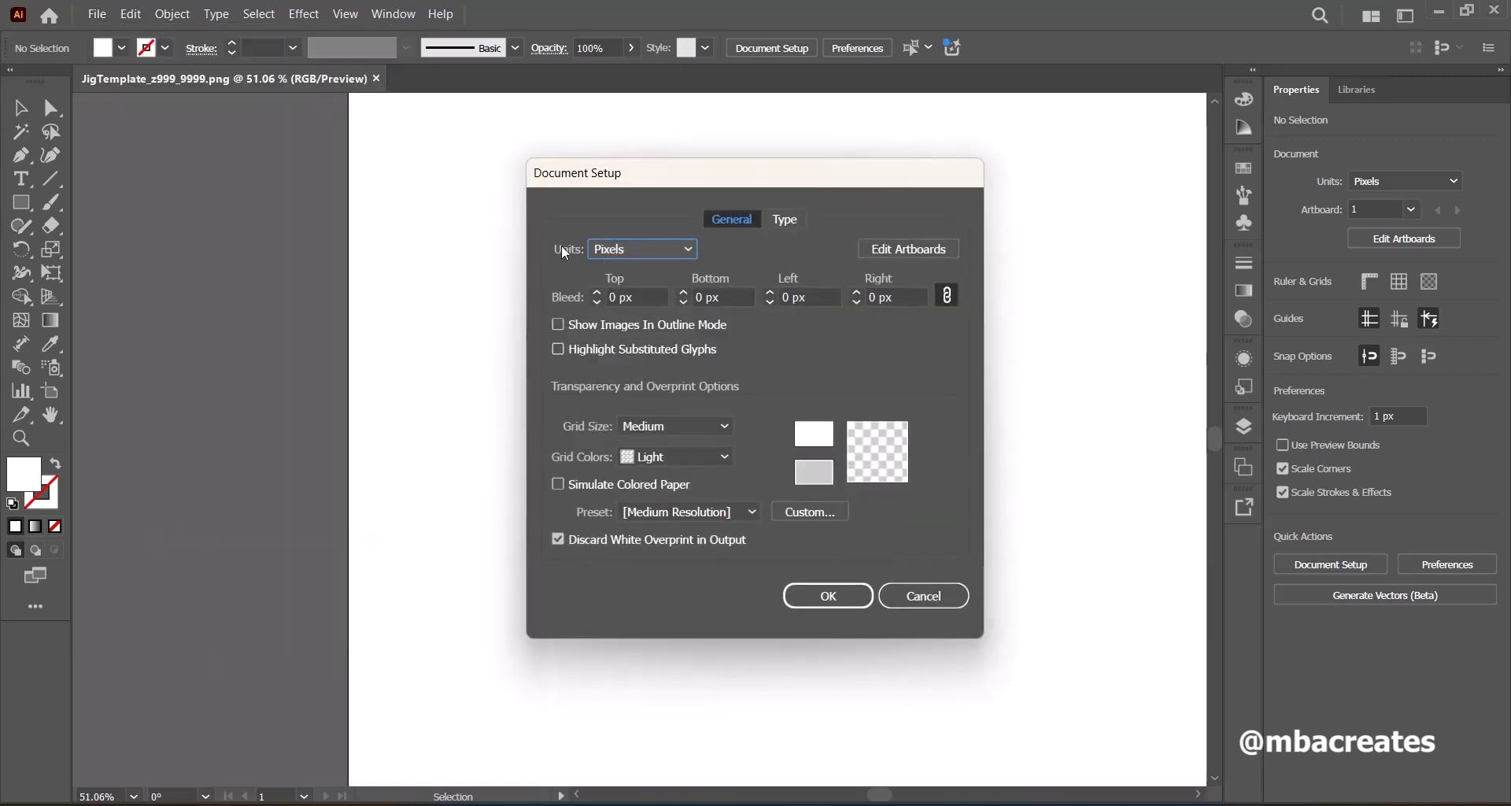
pyautogui.click(676, 251)
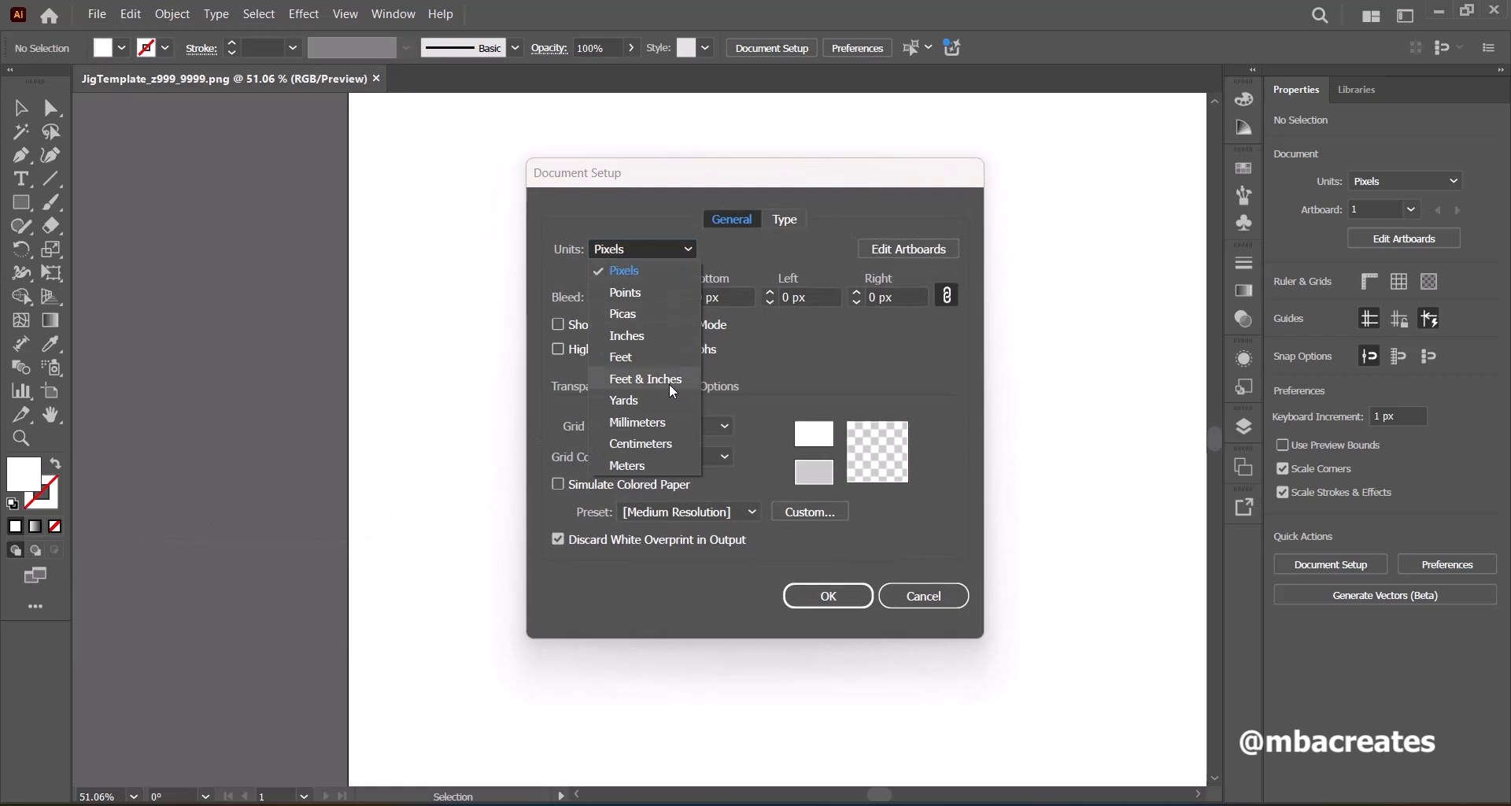
pyautogui.click(653, 425)
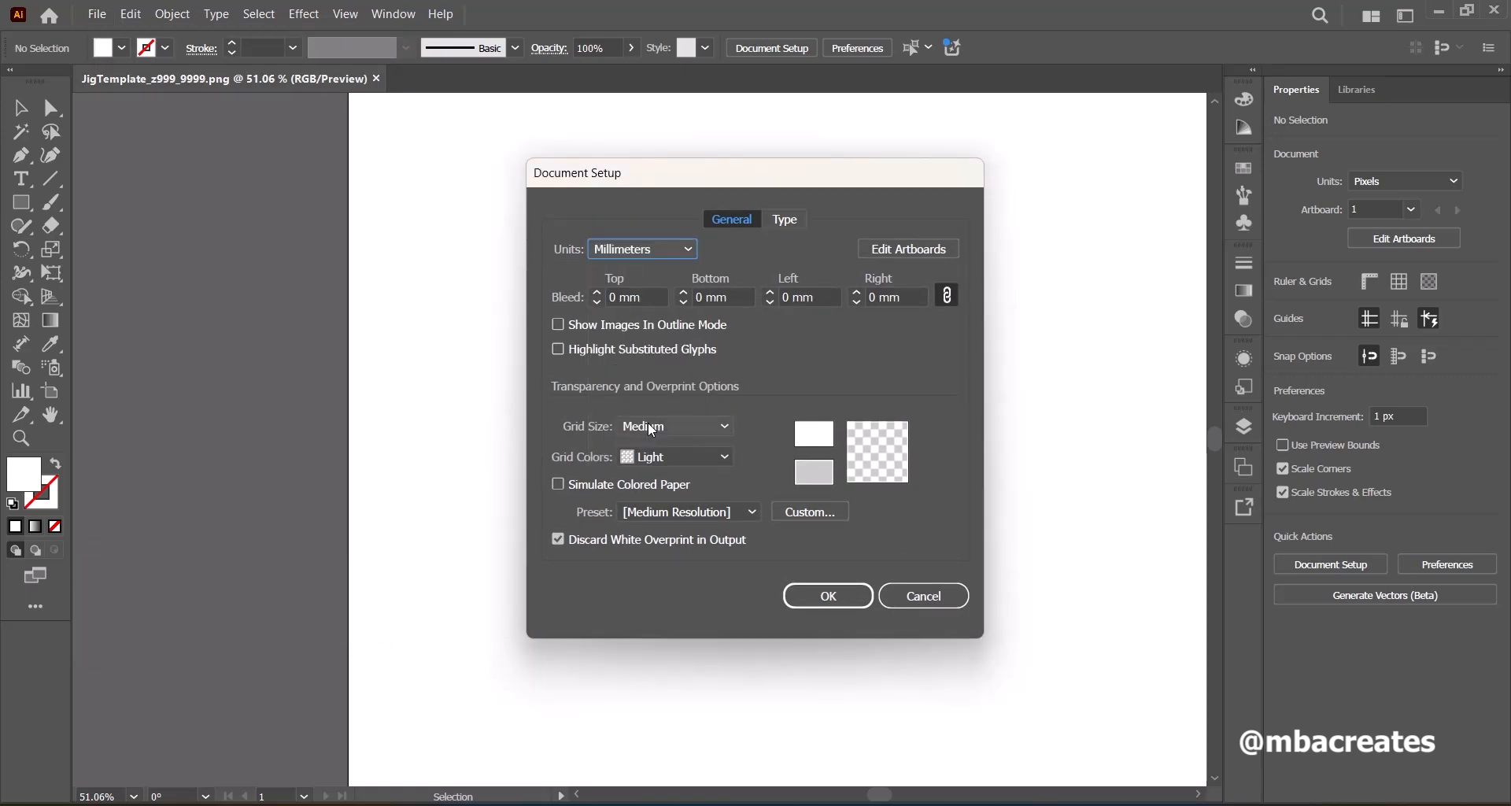
pyautogui.click(834, 600)
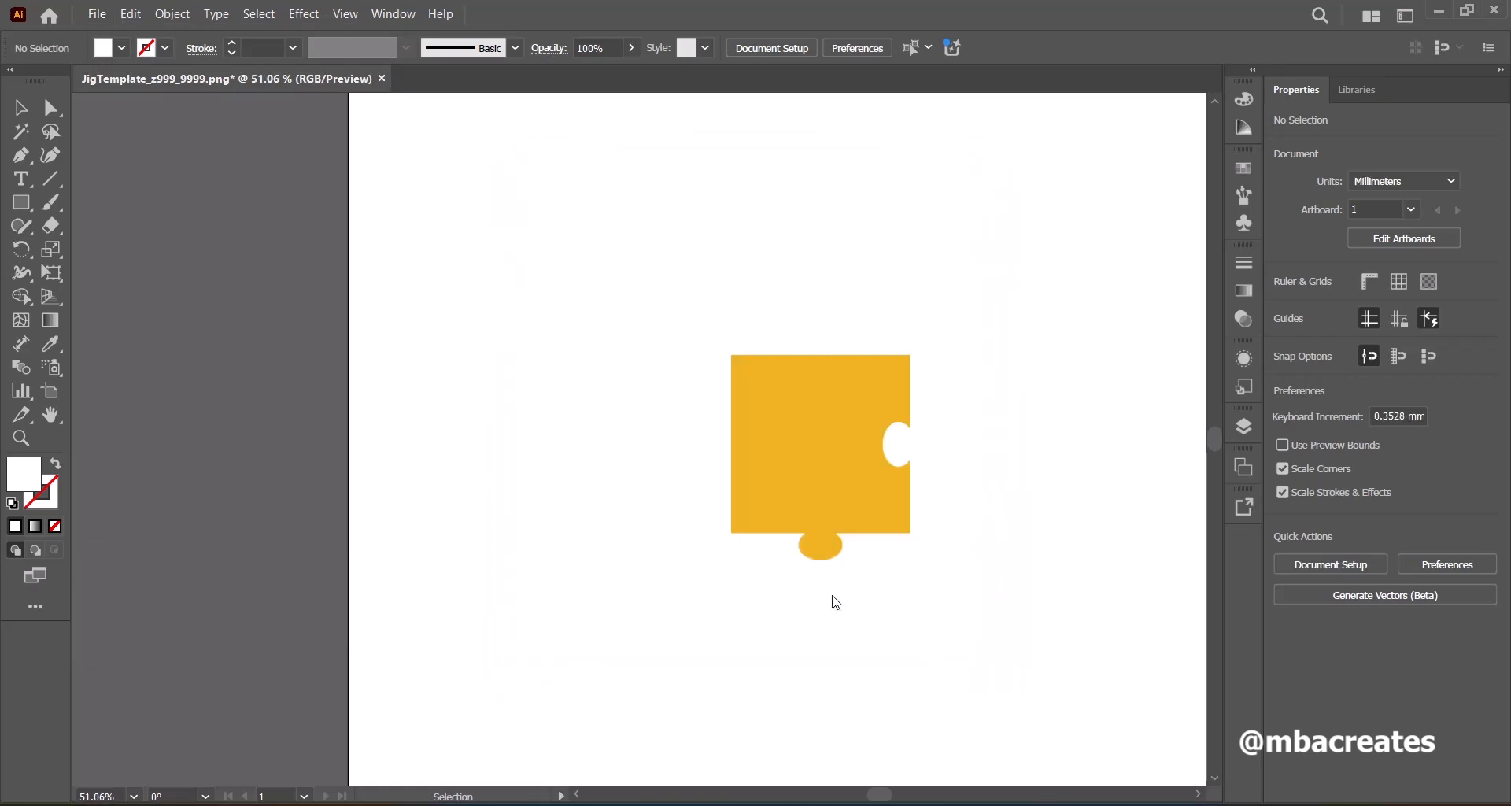
pyautogui.click(817, 502)
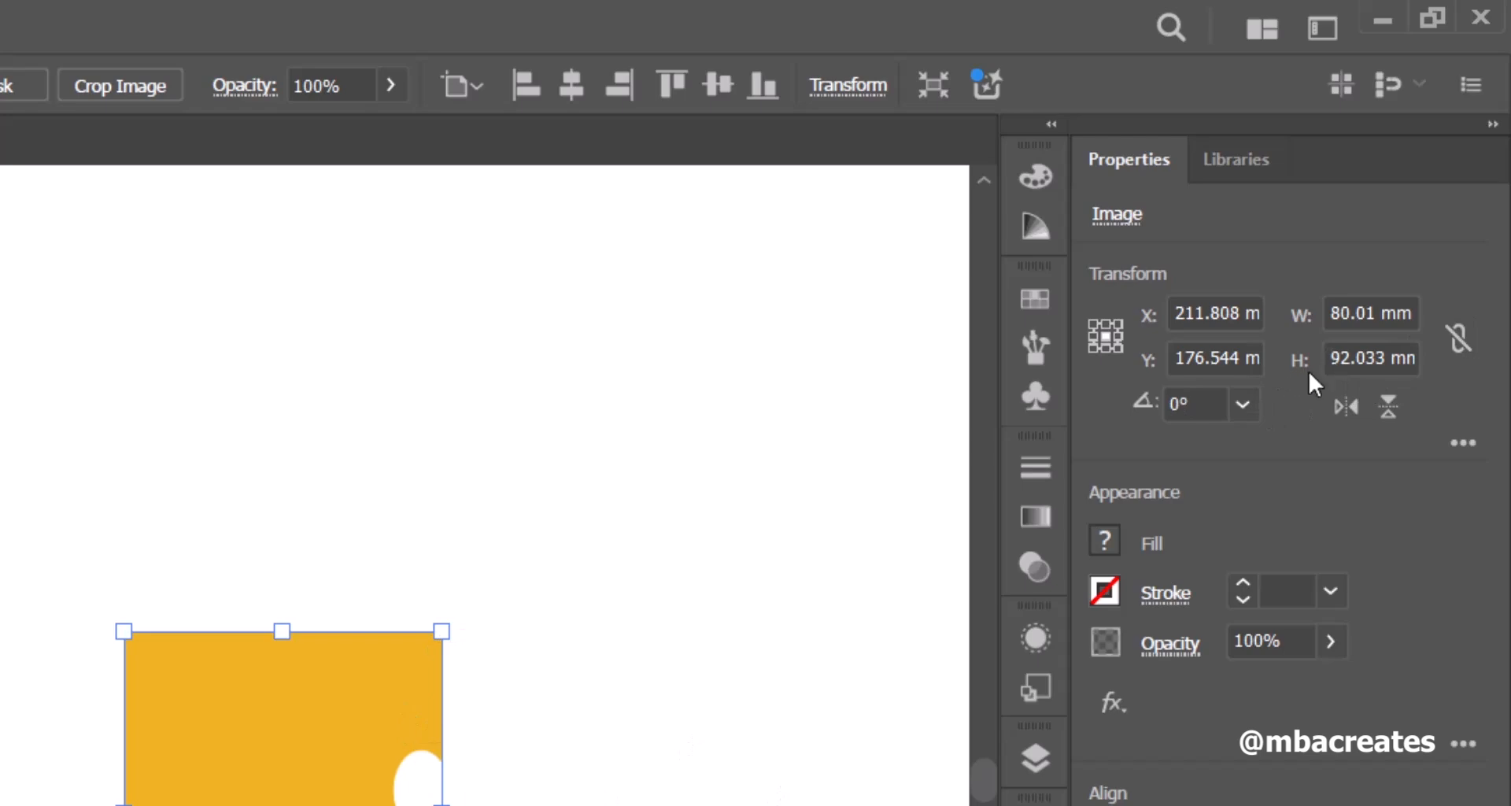
pyautogui.click(447, 411)
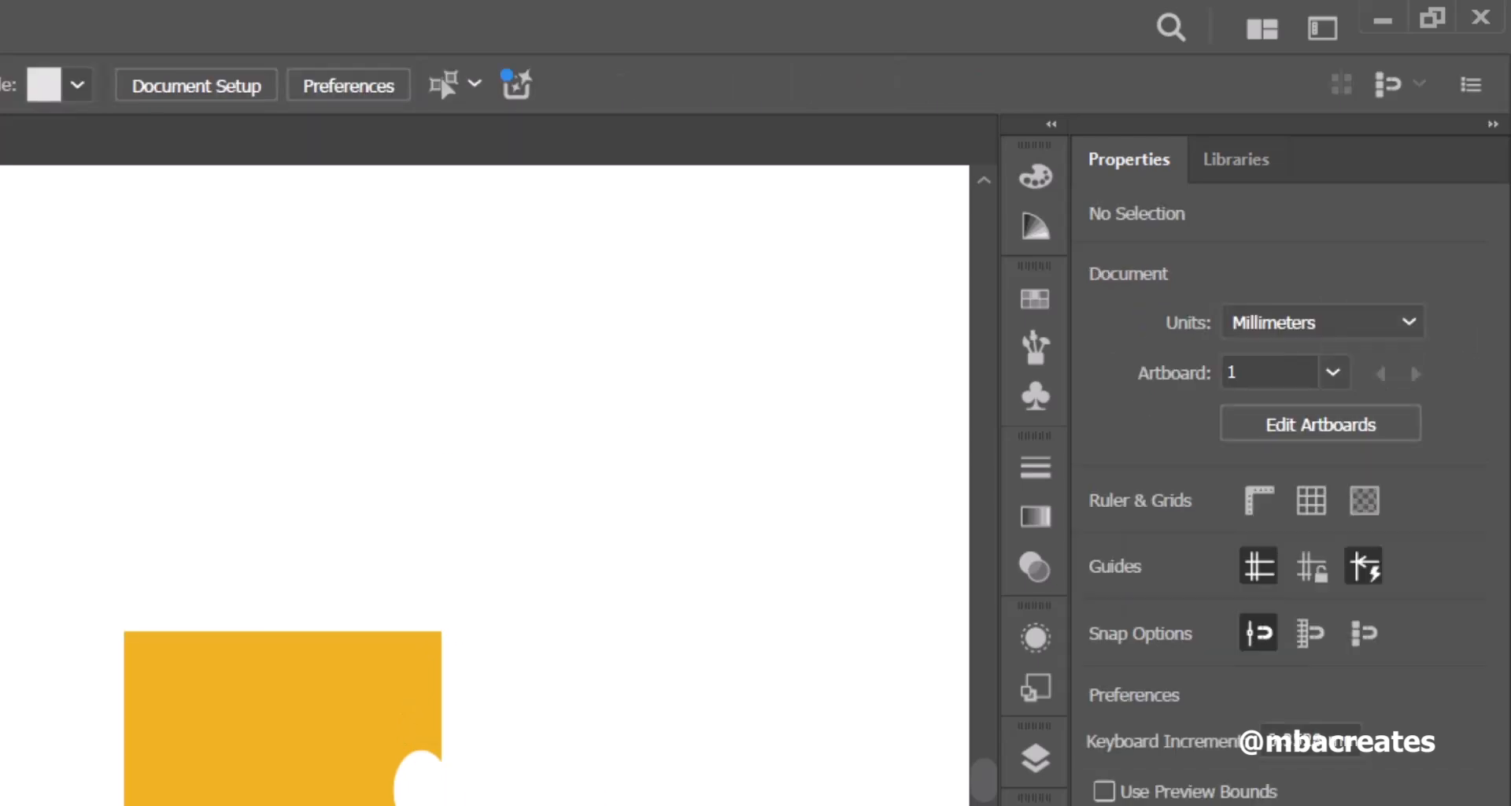
# Save the artwork as an SVG named JigTemplate_z999_9999 with the SVG 1.1 profile and embedded images.
pyautogui.click(96, 13)
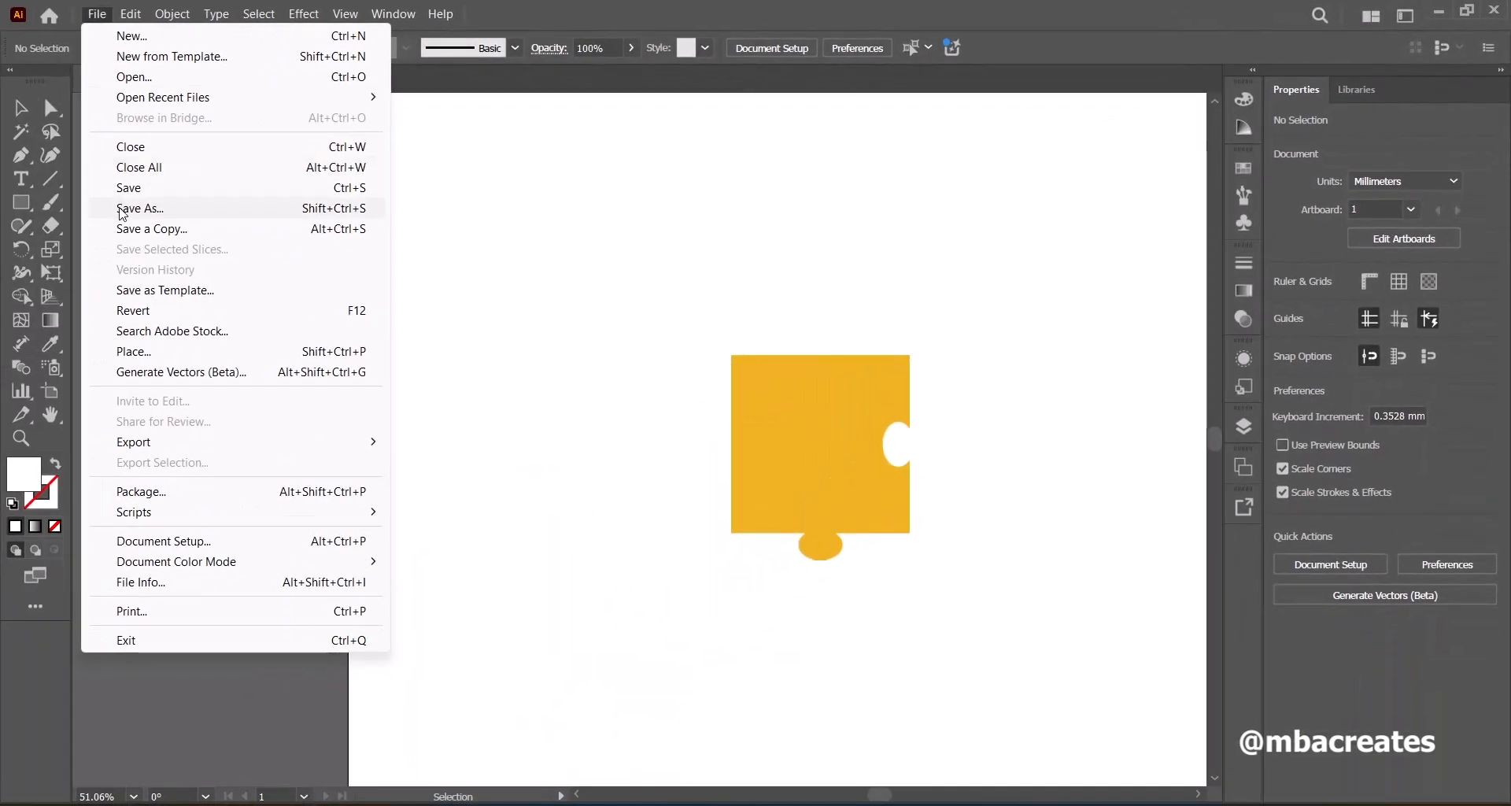
pyautogui.click(122, 210)
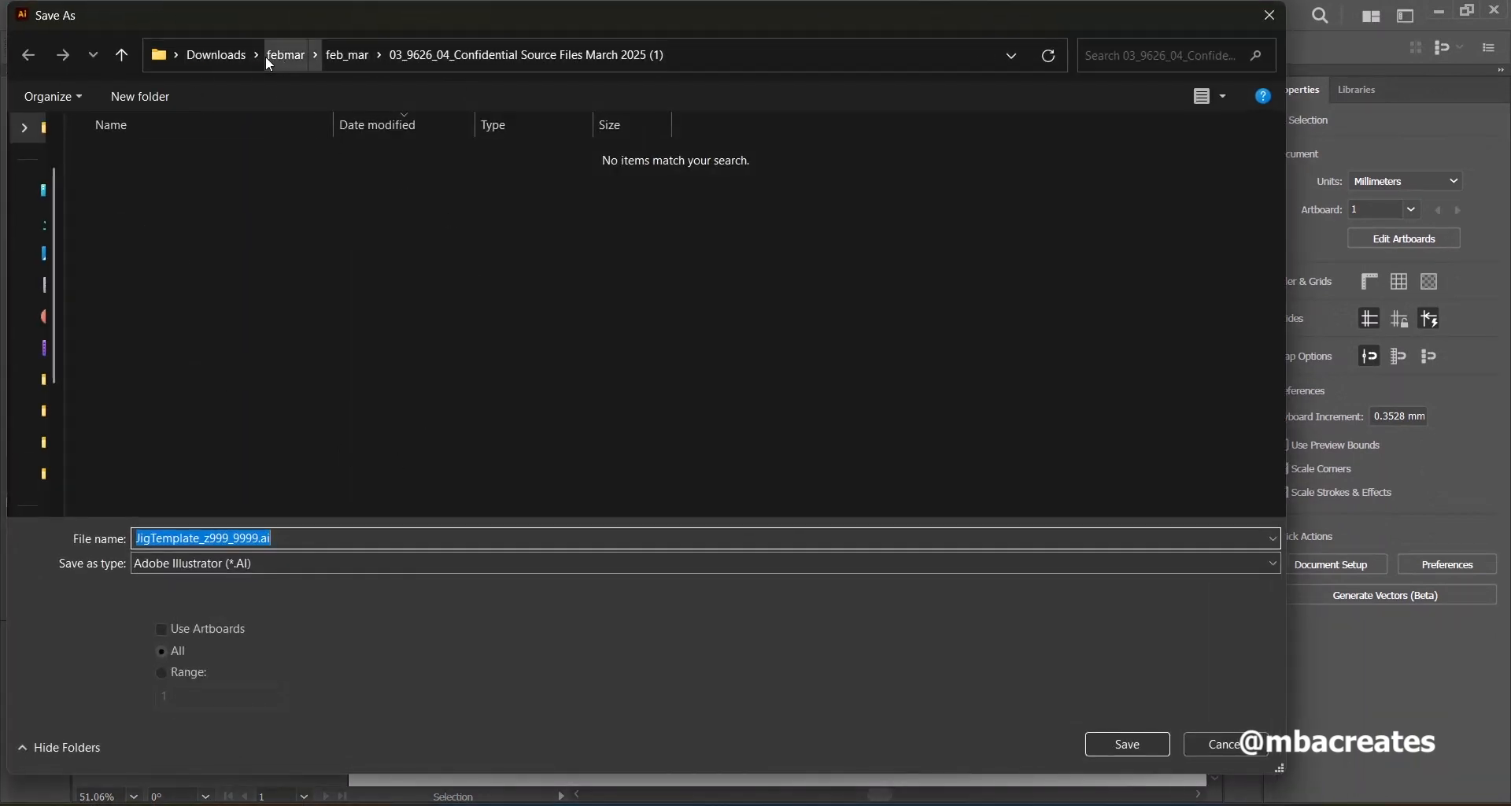
pyautogui.click(291, 562)
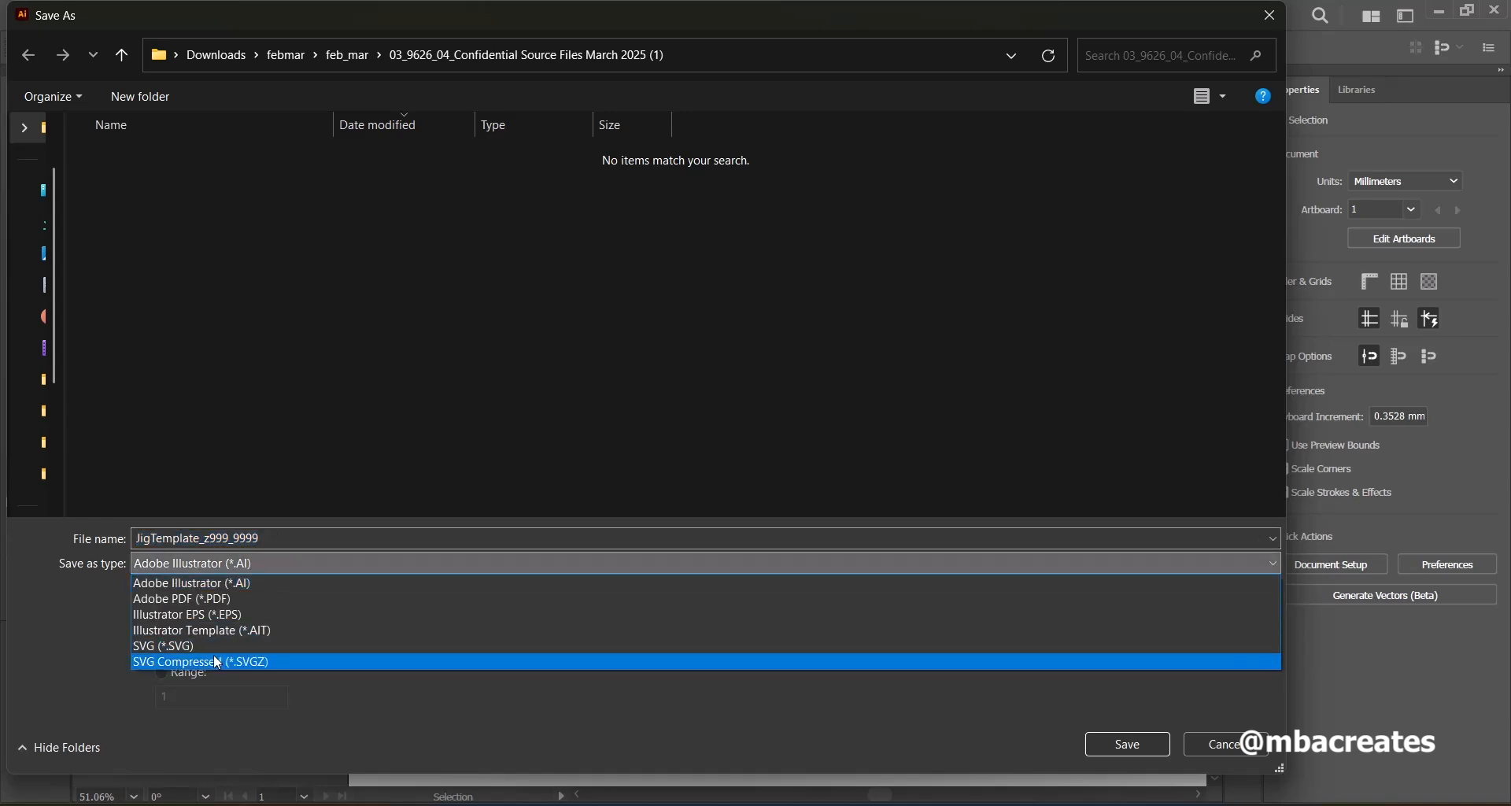
pyautogui.click(187, 645)
pyautogui.click(1121, 745)
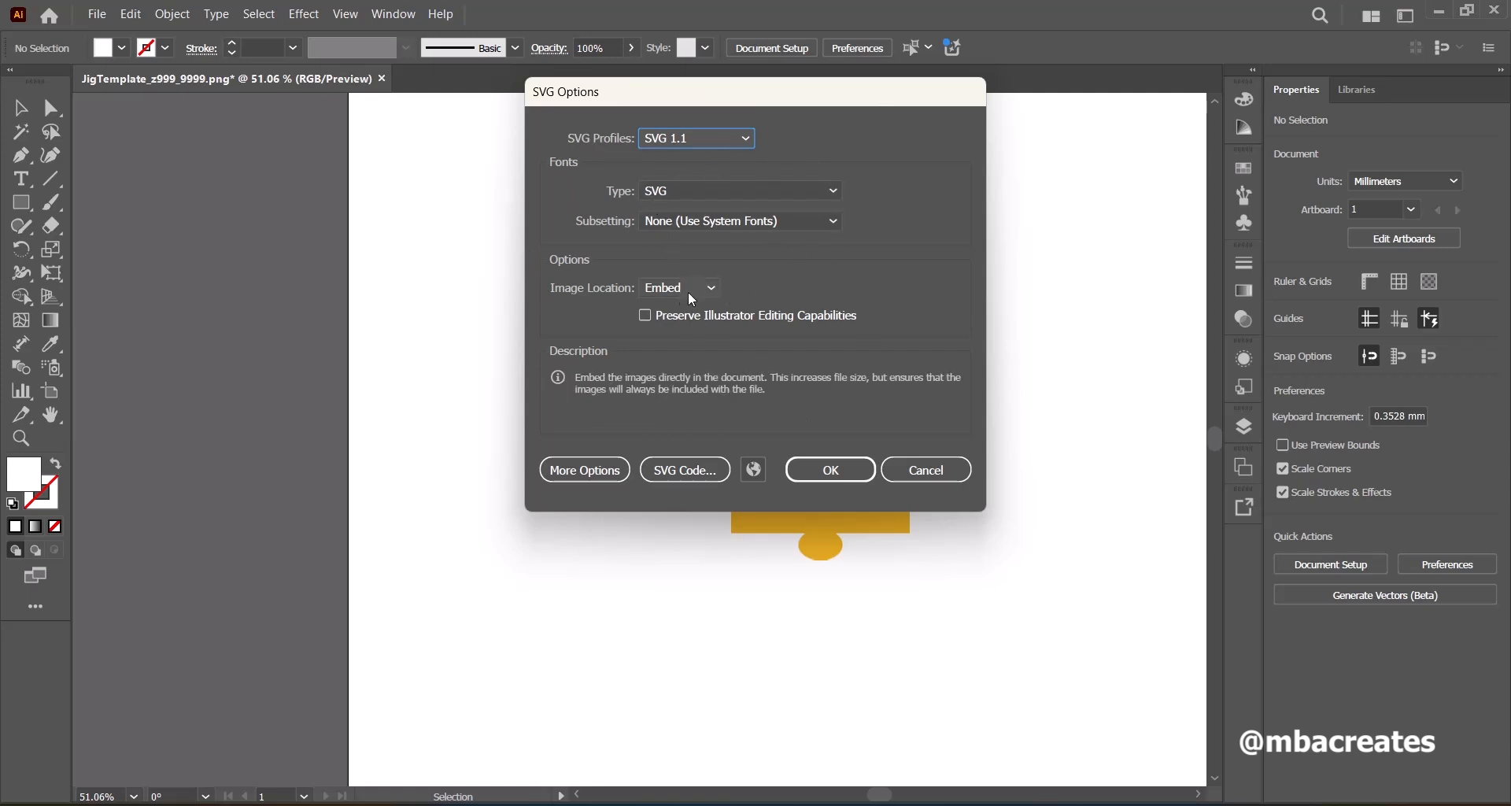
pyautogui.click(823, 472)
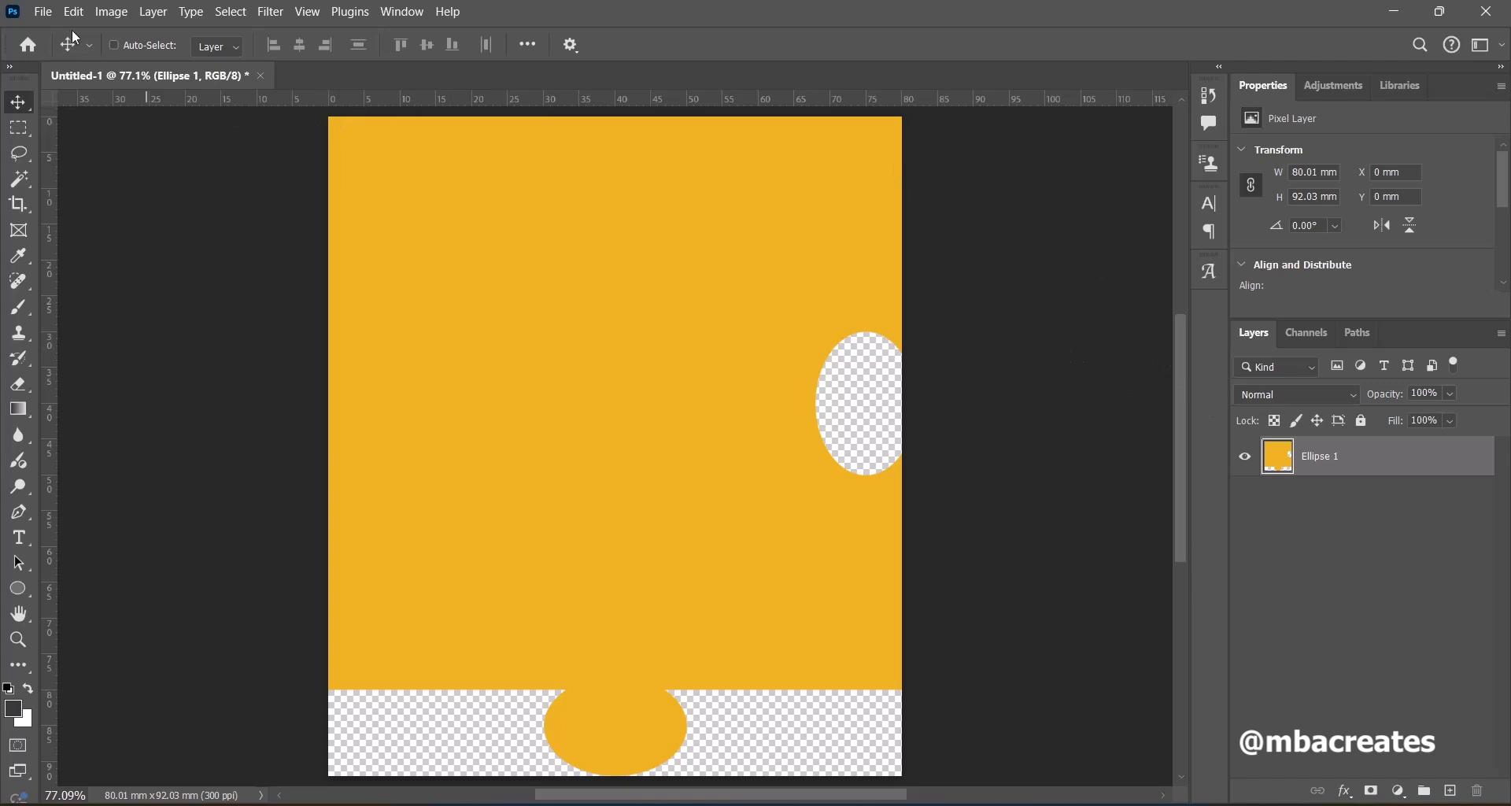
# Create a new 160 × 160 mm RGB document at 300 pixels/inch with a white background.
pyautogui.click(50, 13)
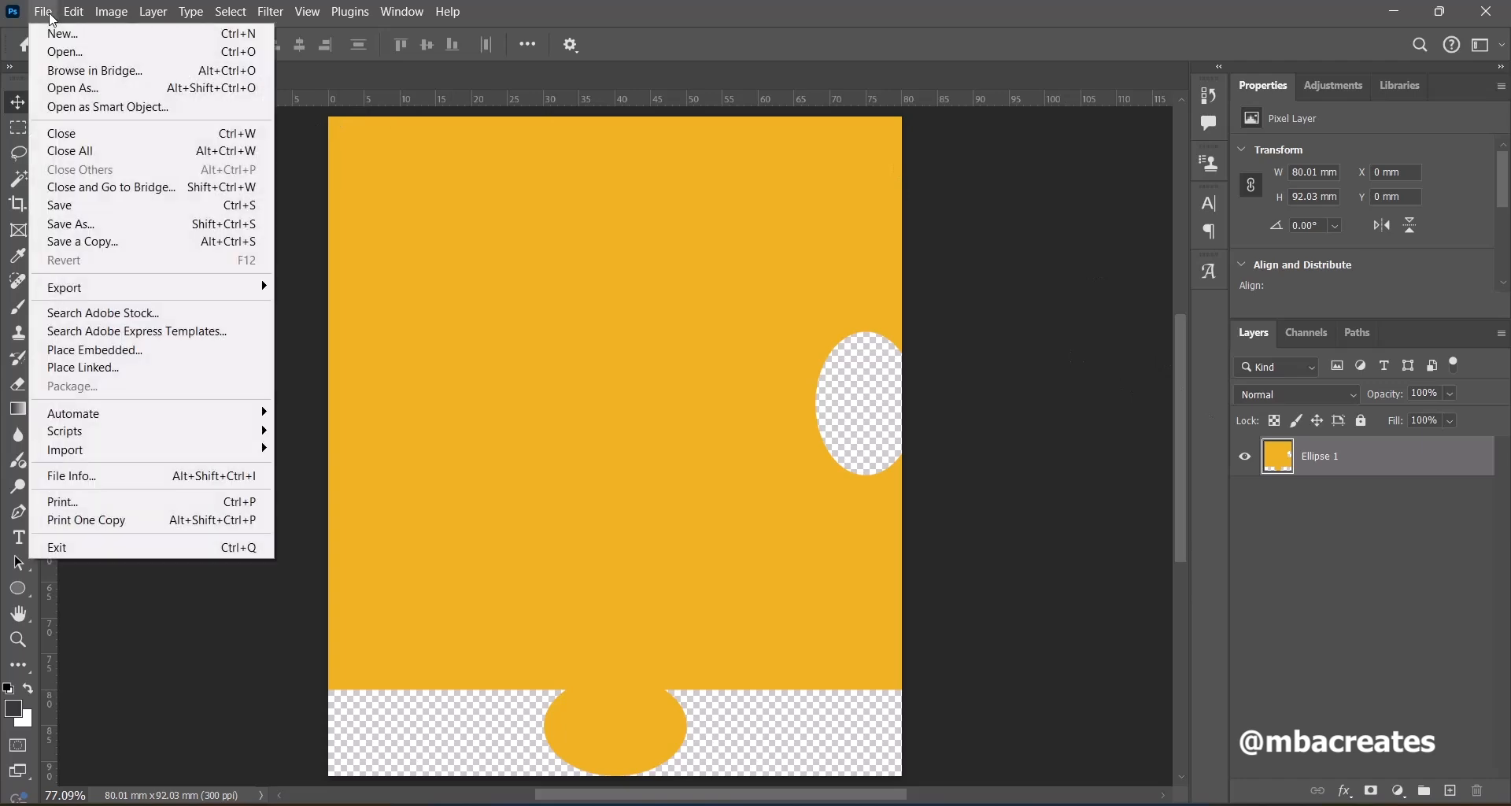
pyautogui.click(49, 36)
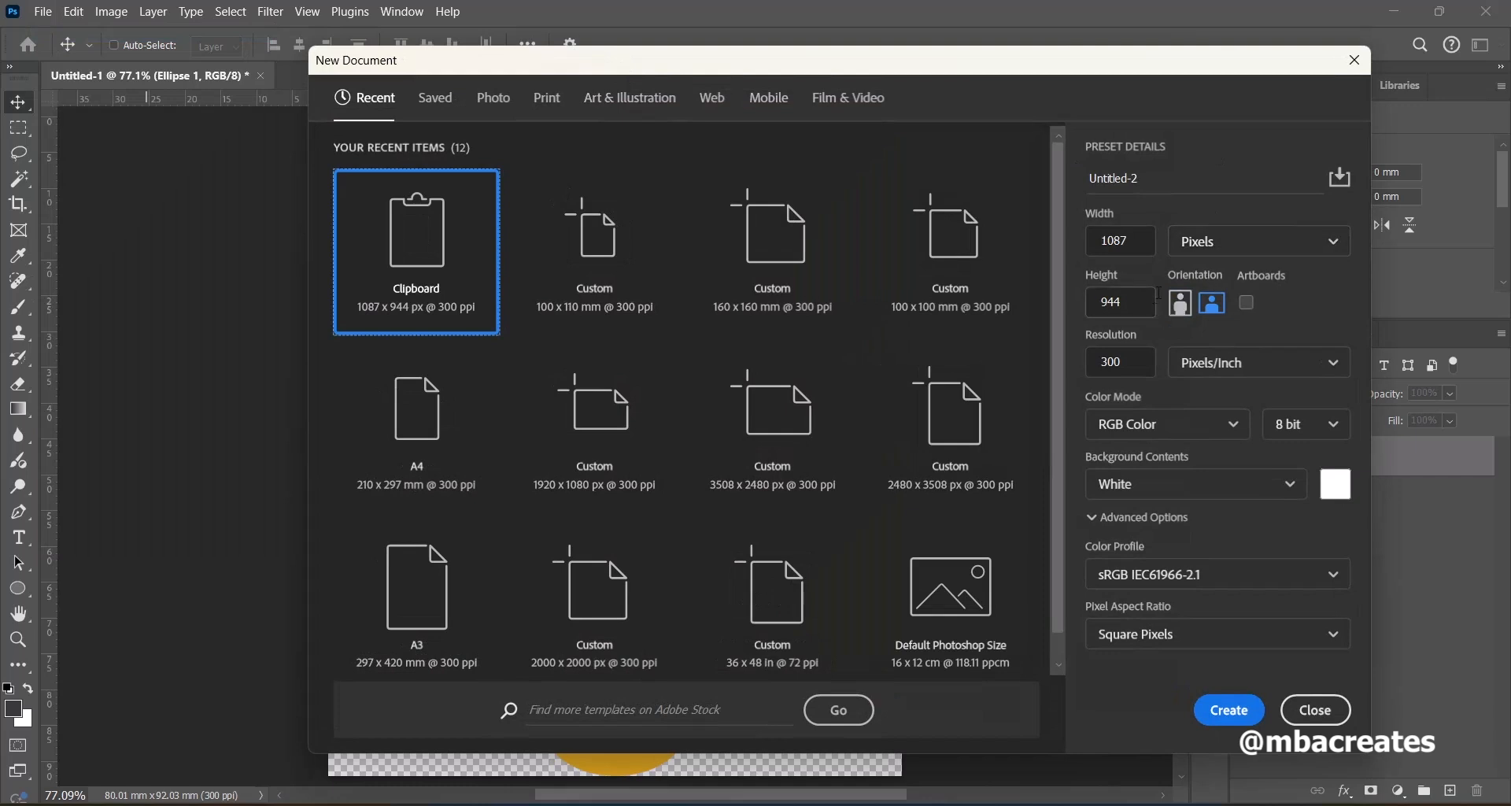
pyautogui.click(1278, 250)
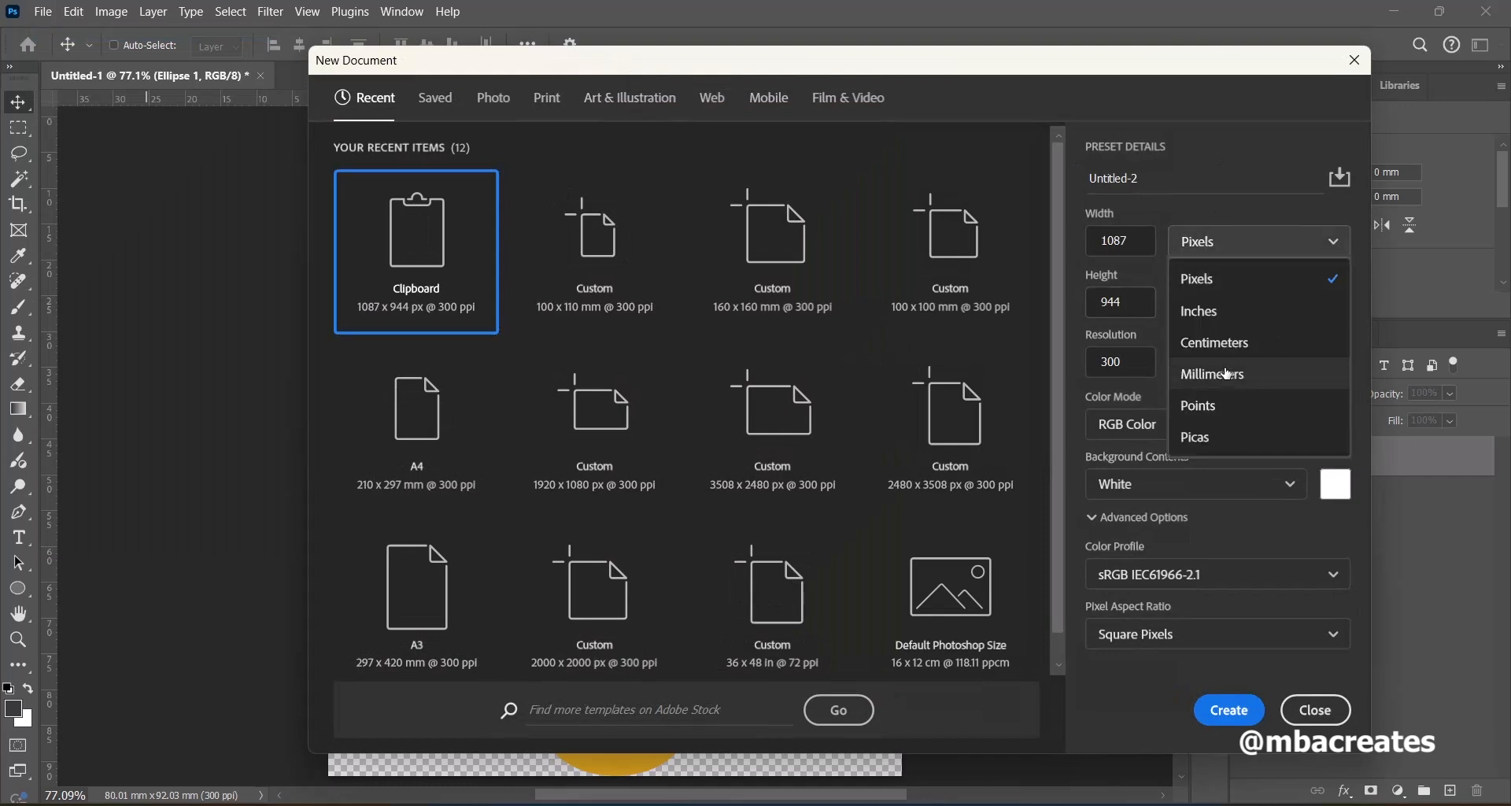
pyautogui.click(1225, 378)
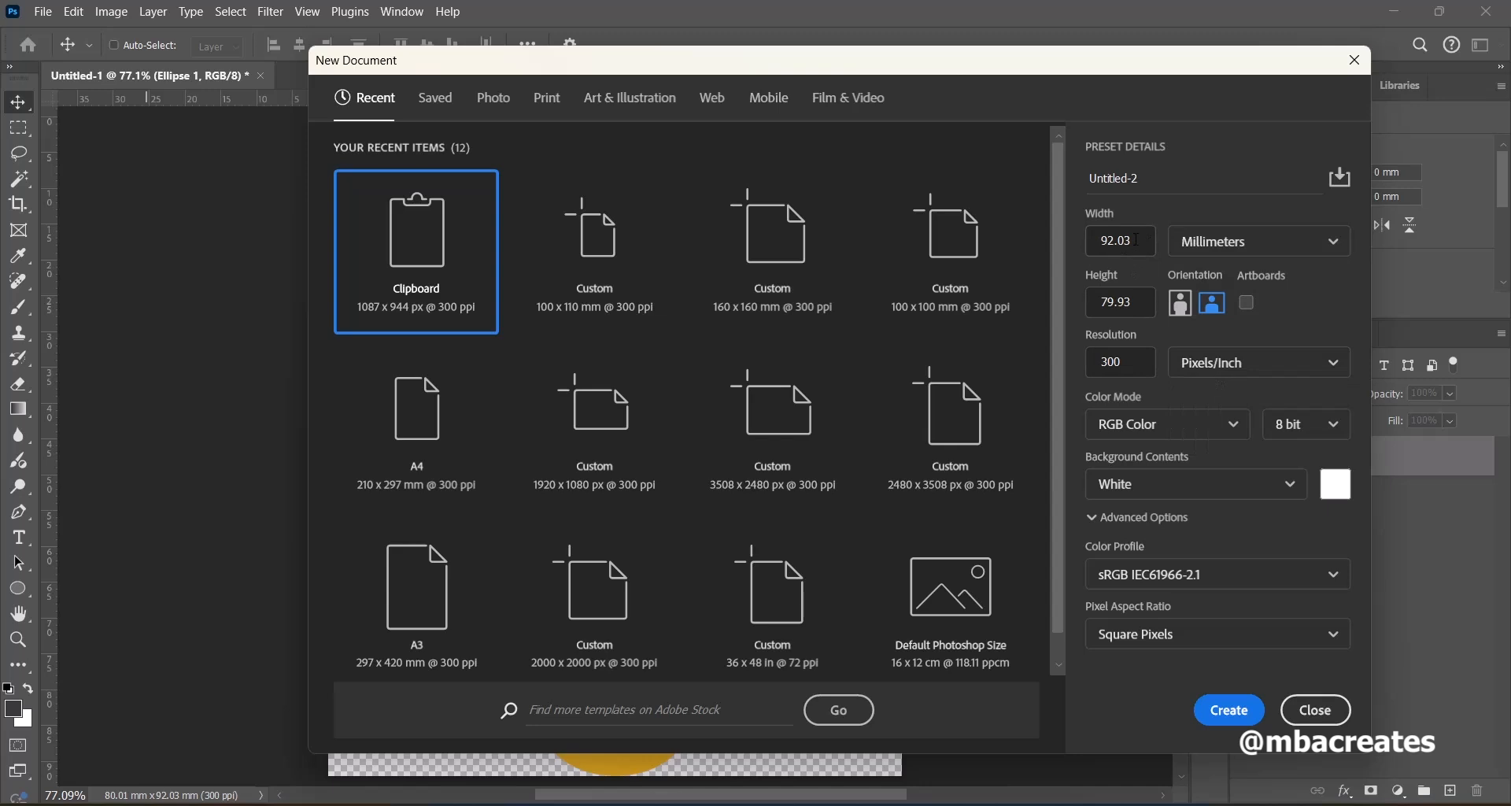
pyautogui.moveTo(1136, 240); pyautogui.dragTo(1102, 240)
pyautogui.write('160')
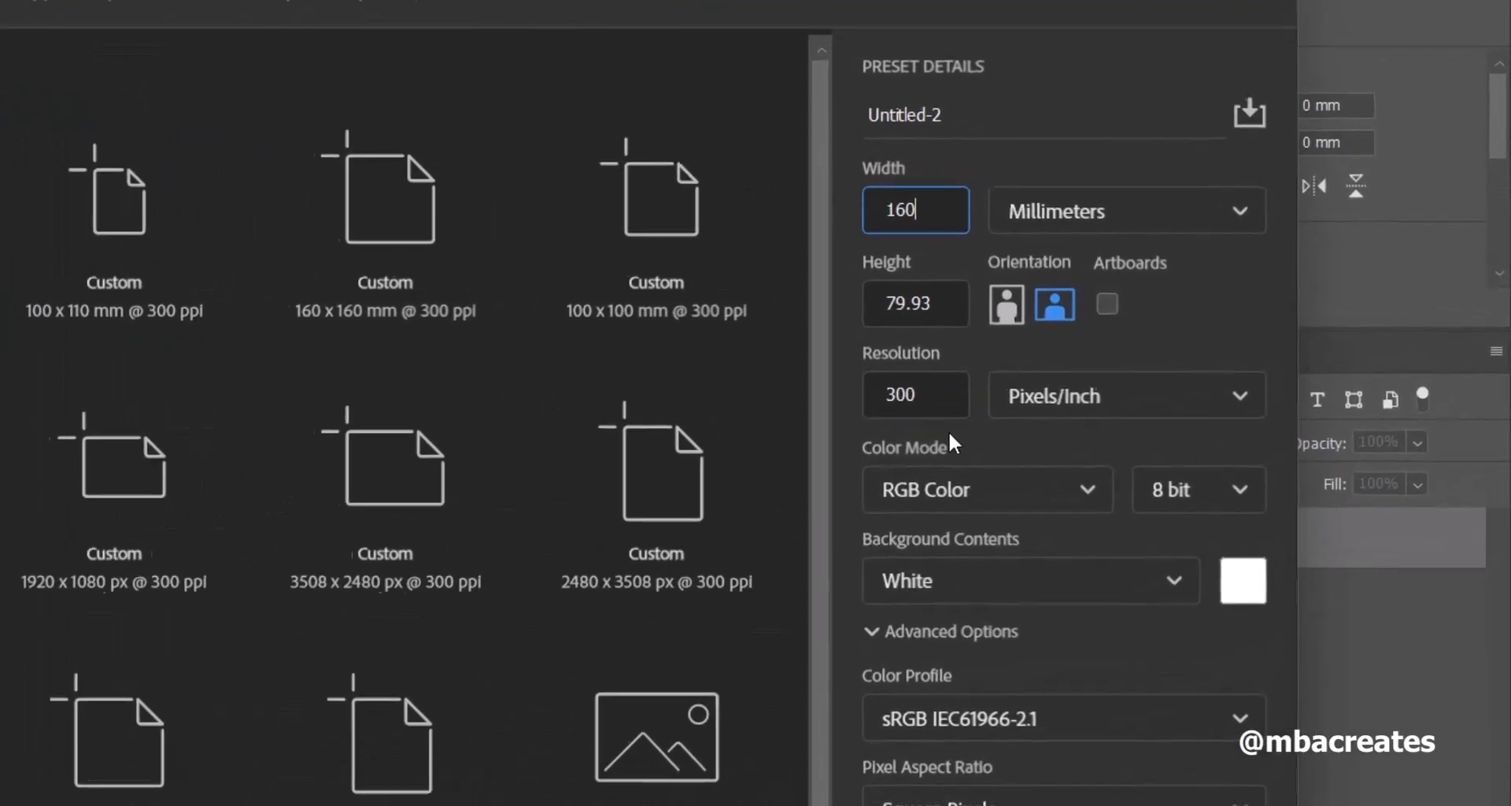
pyautogui.moveTo(961, 303); pyautogui.dragTo(836, 318)
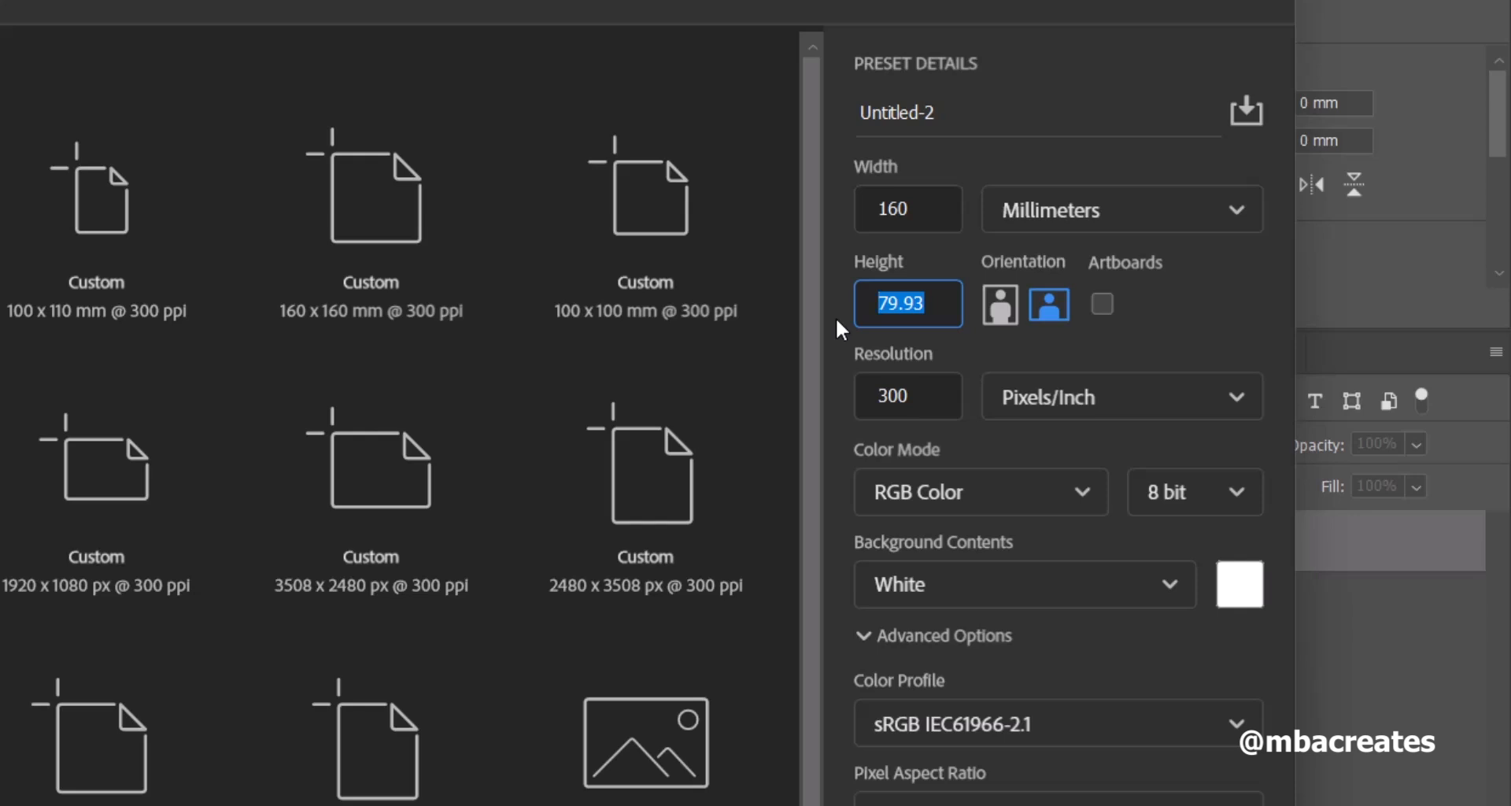
pyautogui.write('160')
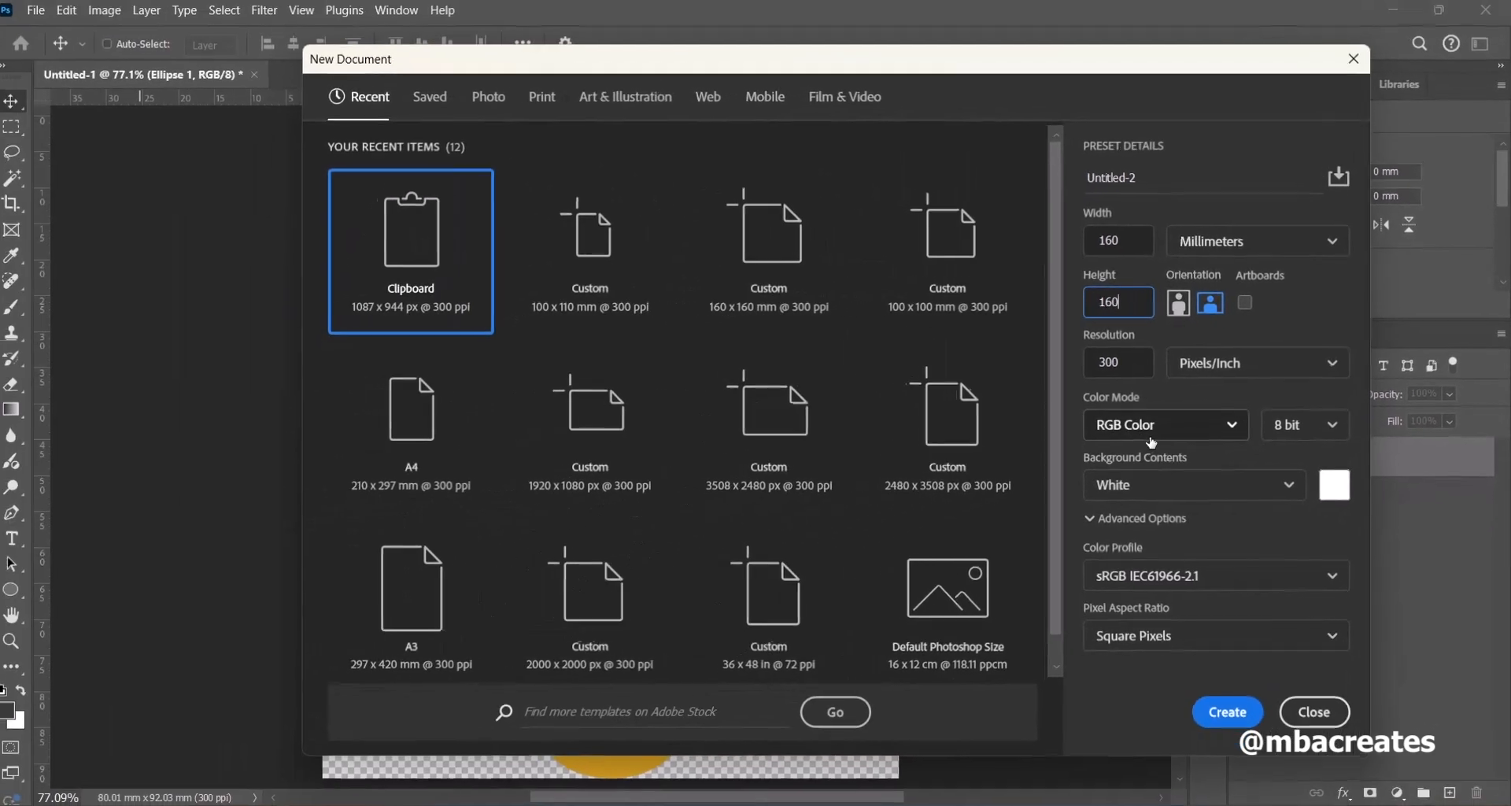
pyautogui.click(1202, 717)
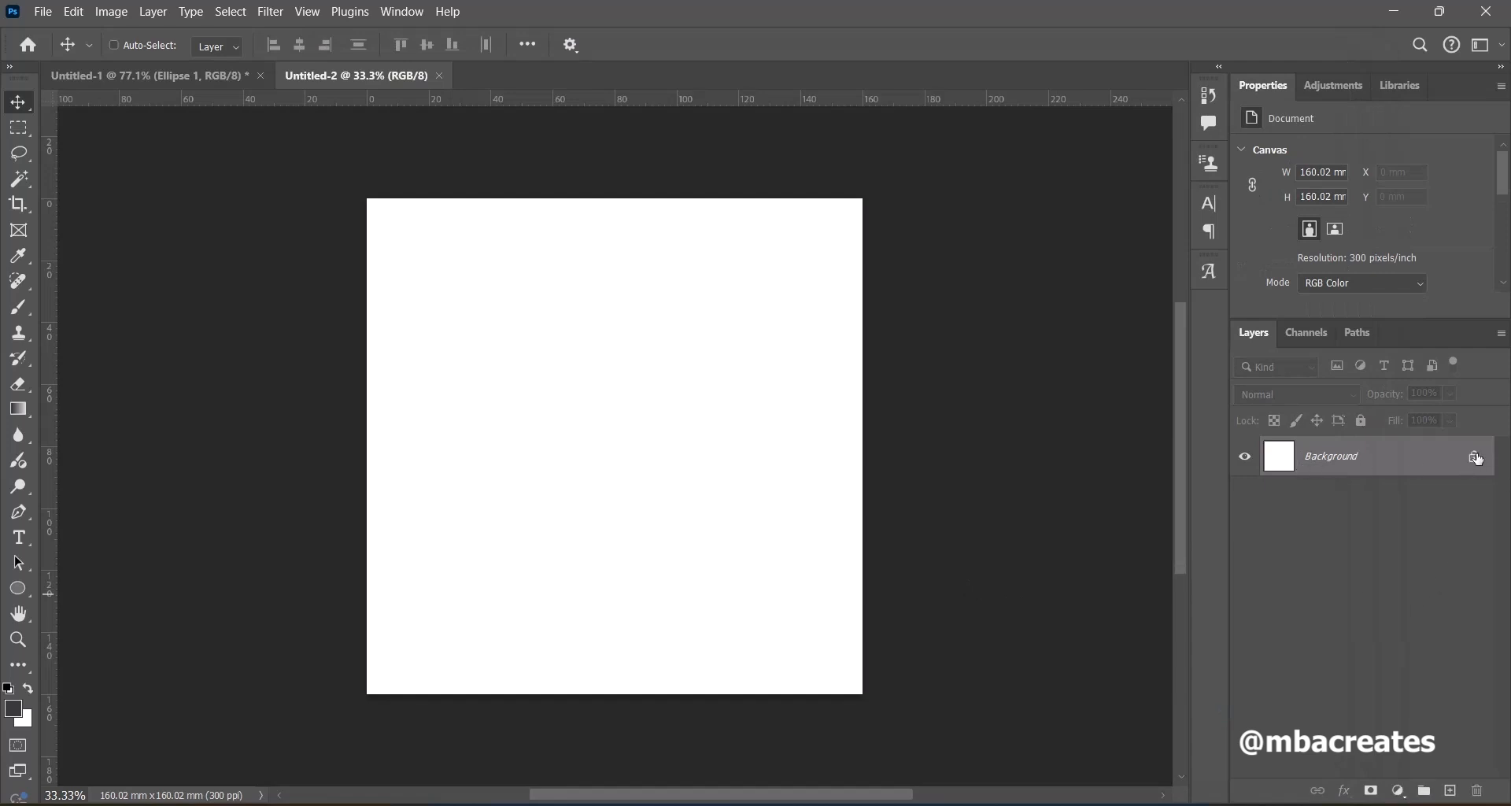
# Unlock the new document's background layer and copy the jigsaw piece from Untitled-1 into the canvas's upper-left corner.
pyautogui.click(1478, 460)
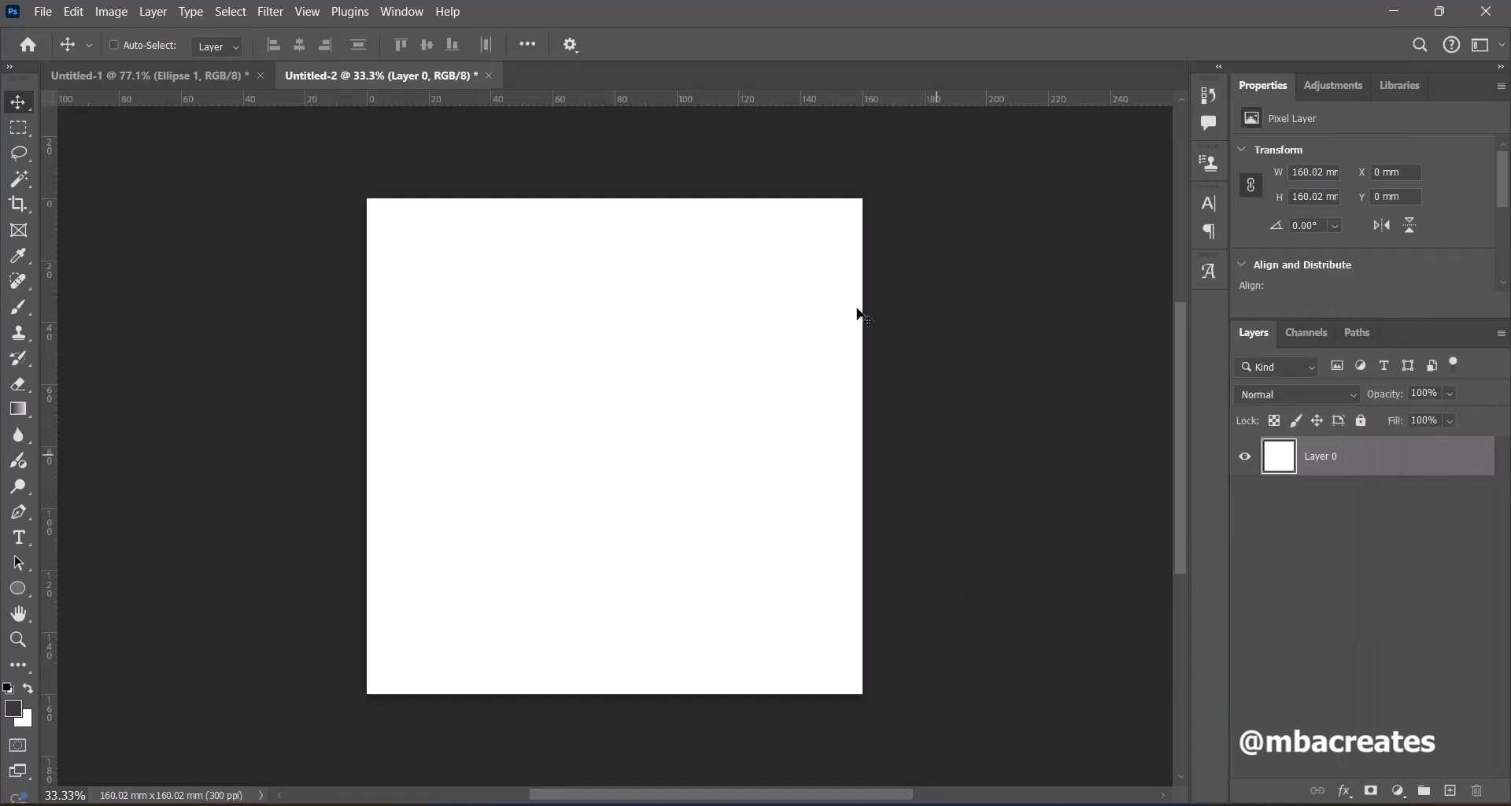
pyautogui.click(201, 87)
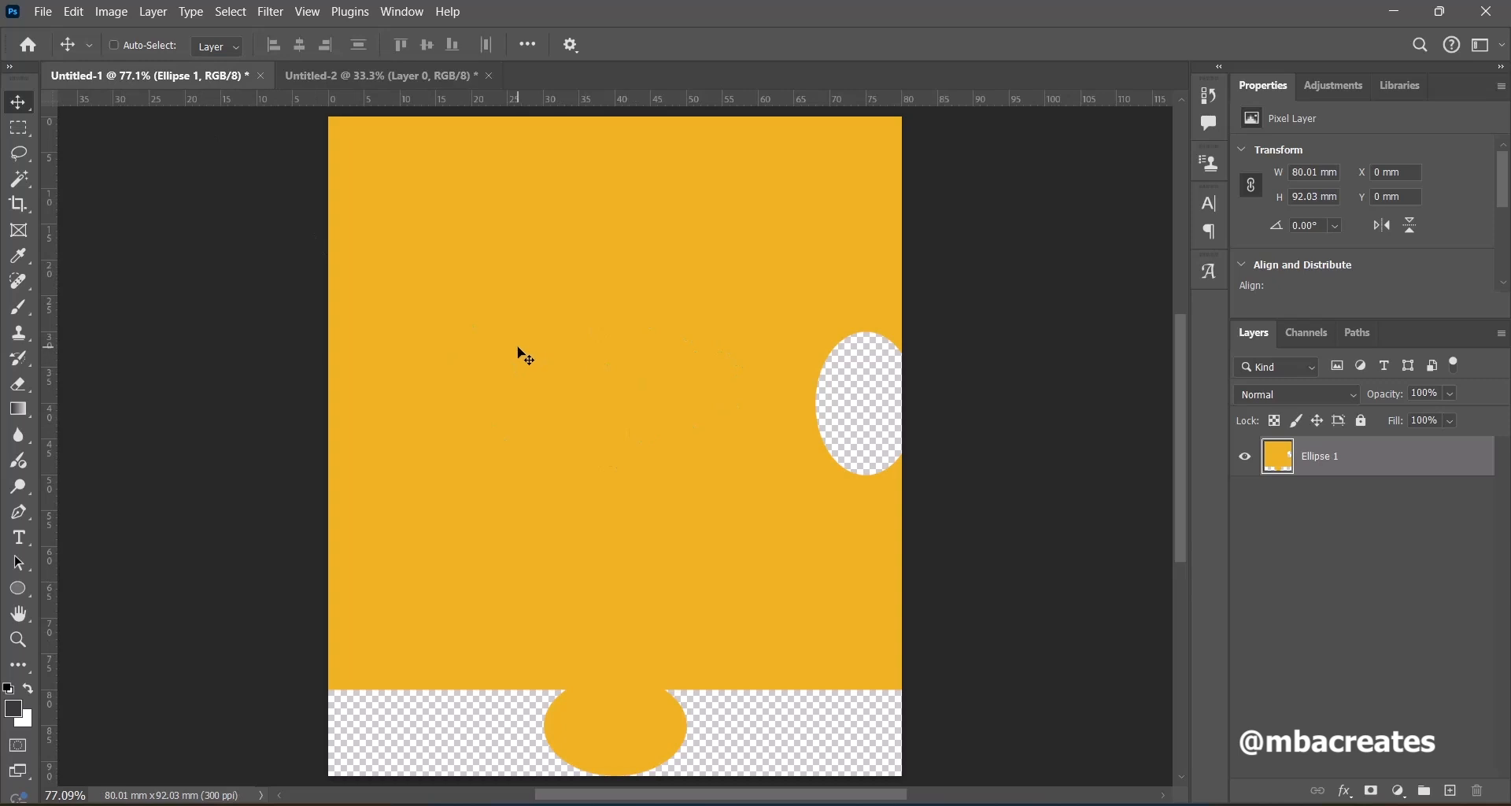
pyautogui.moveTo(526, 358); pyautogui.dragTo(453, 321)
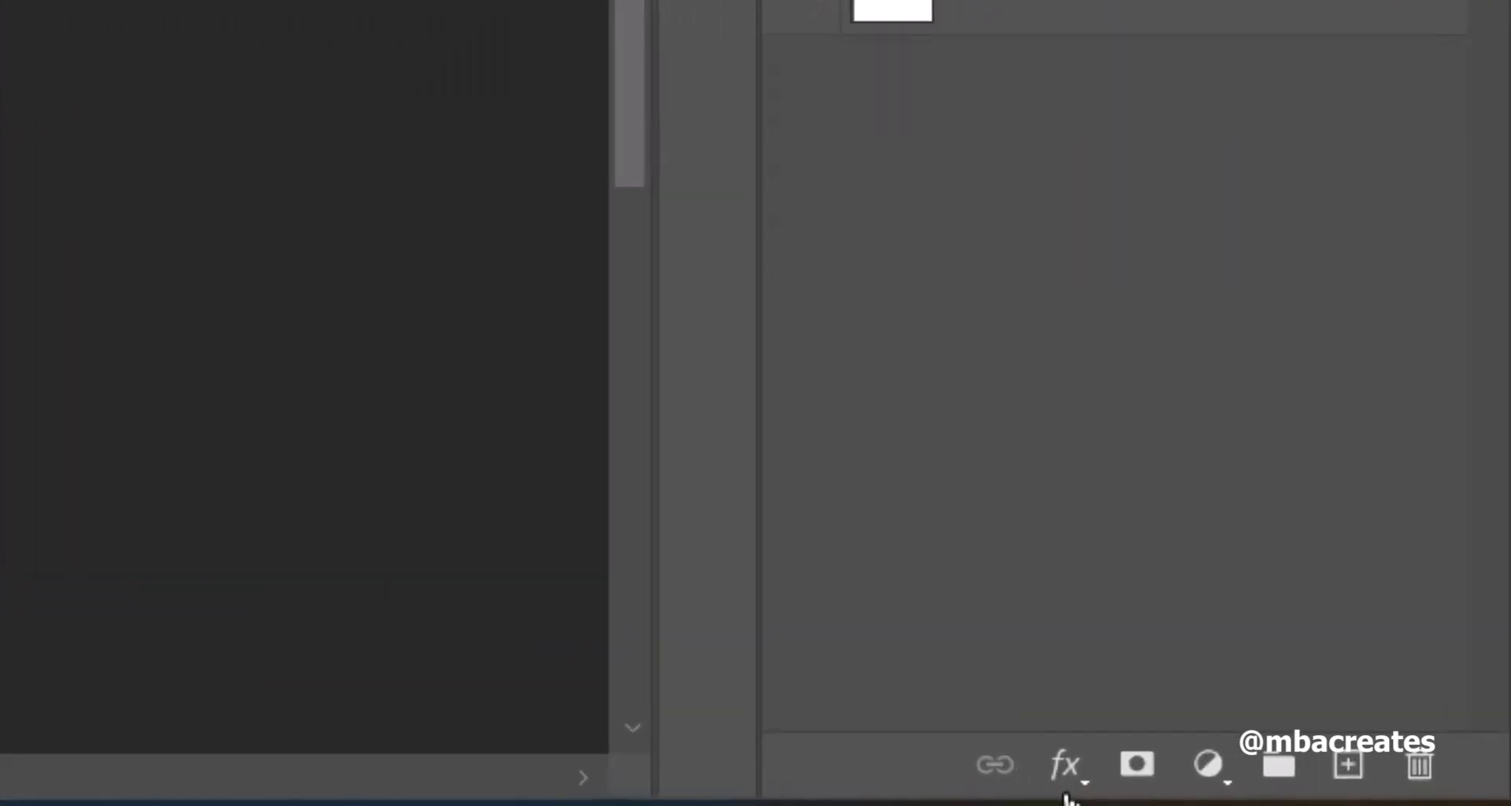
# Add a black 2 px stroke with Inside position to the jigsaw piece layer.
pyautogui.click(1064, 775)
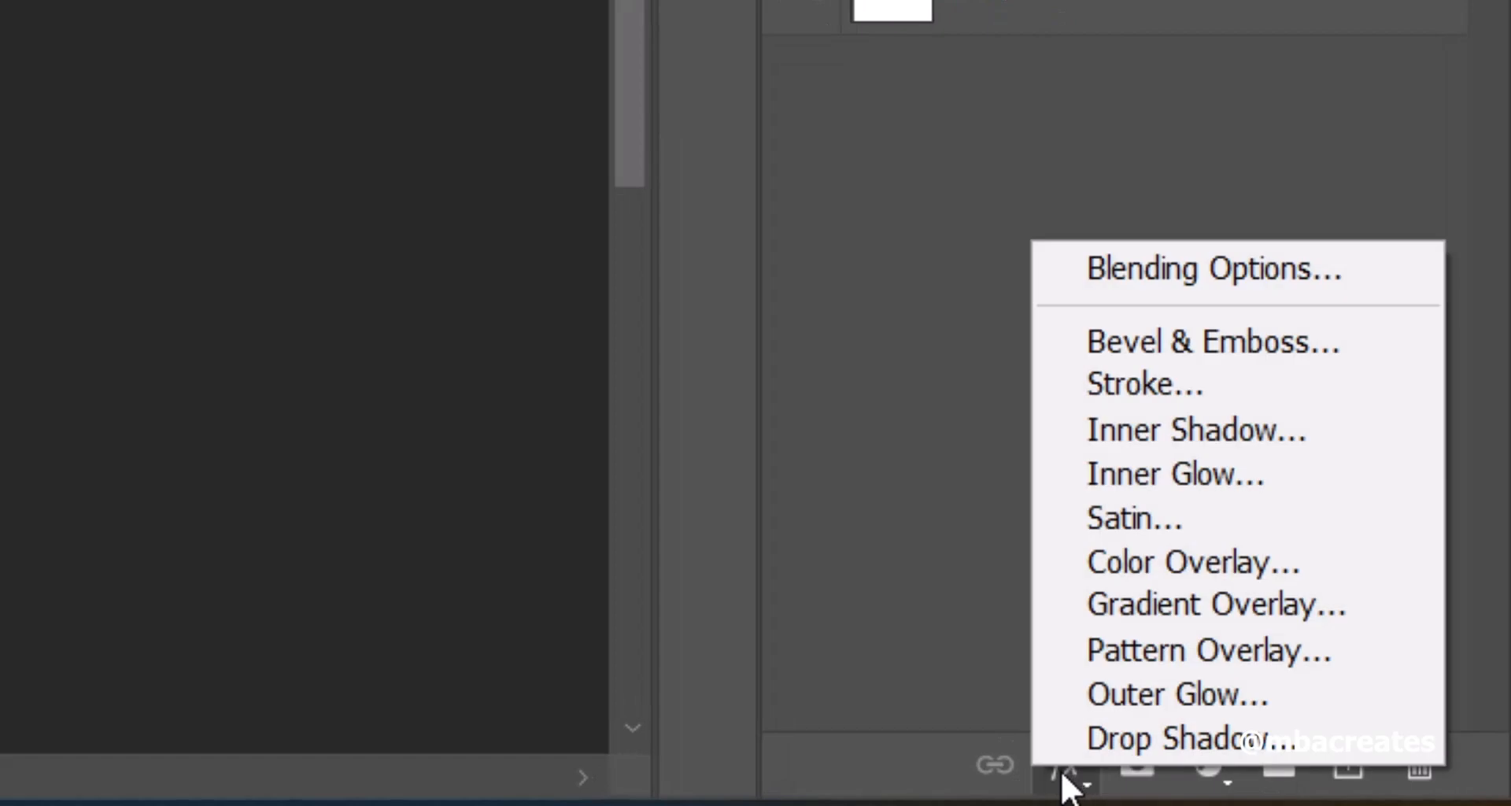
pyautogui.click(1137, 383)
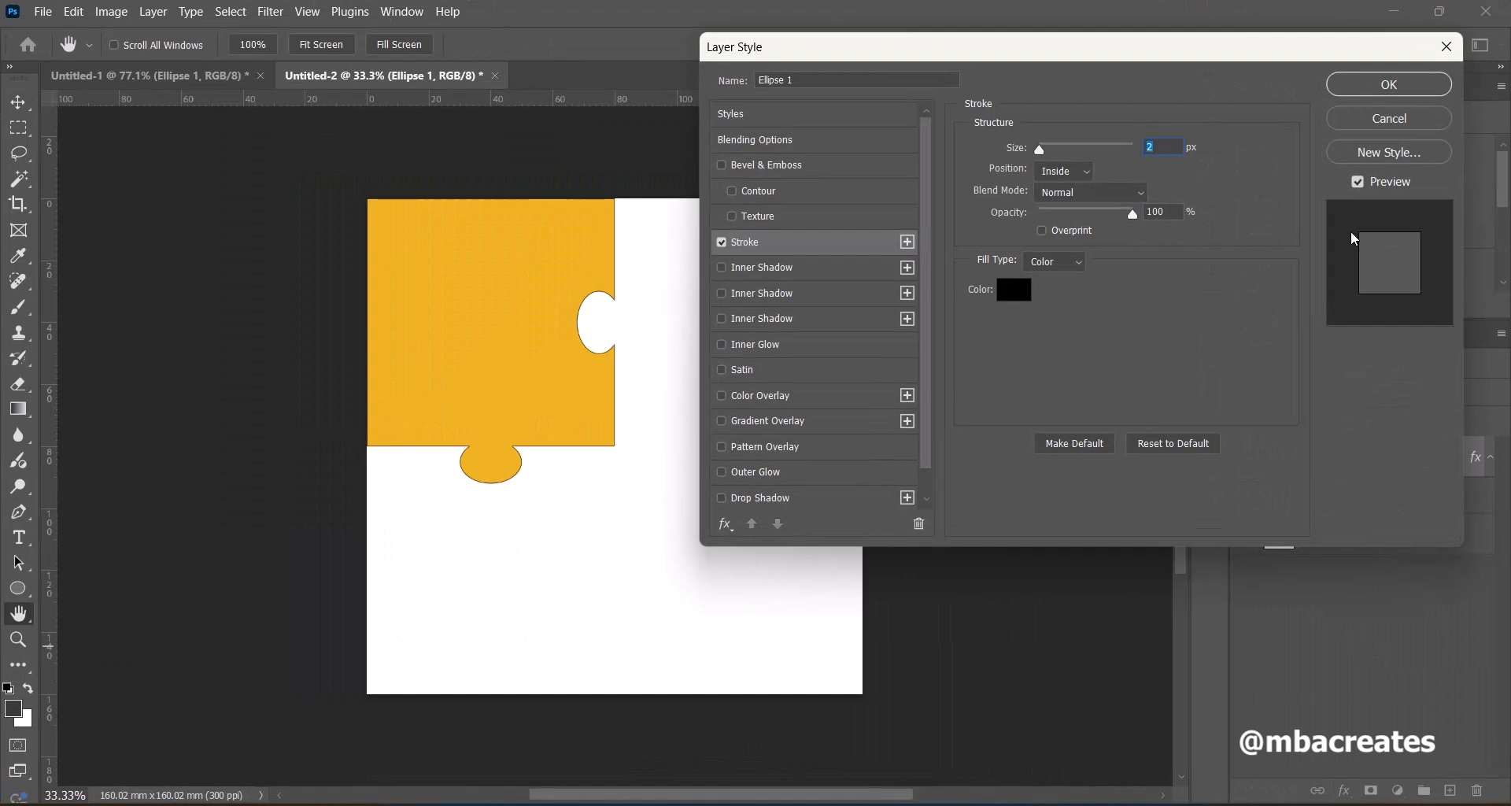
pyautogui.moveTo(1011, 66); pyautogui.dragTo(985, 66)
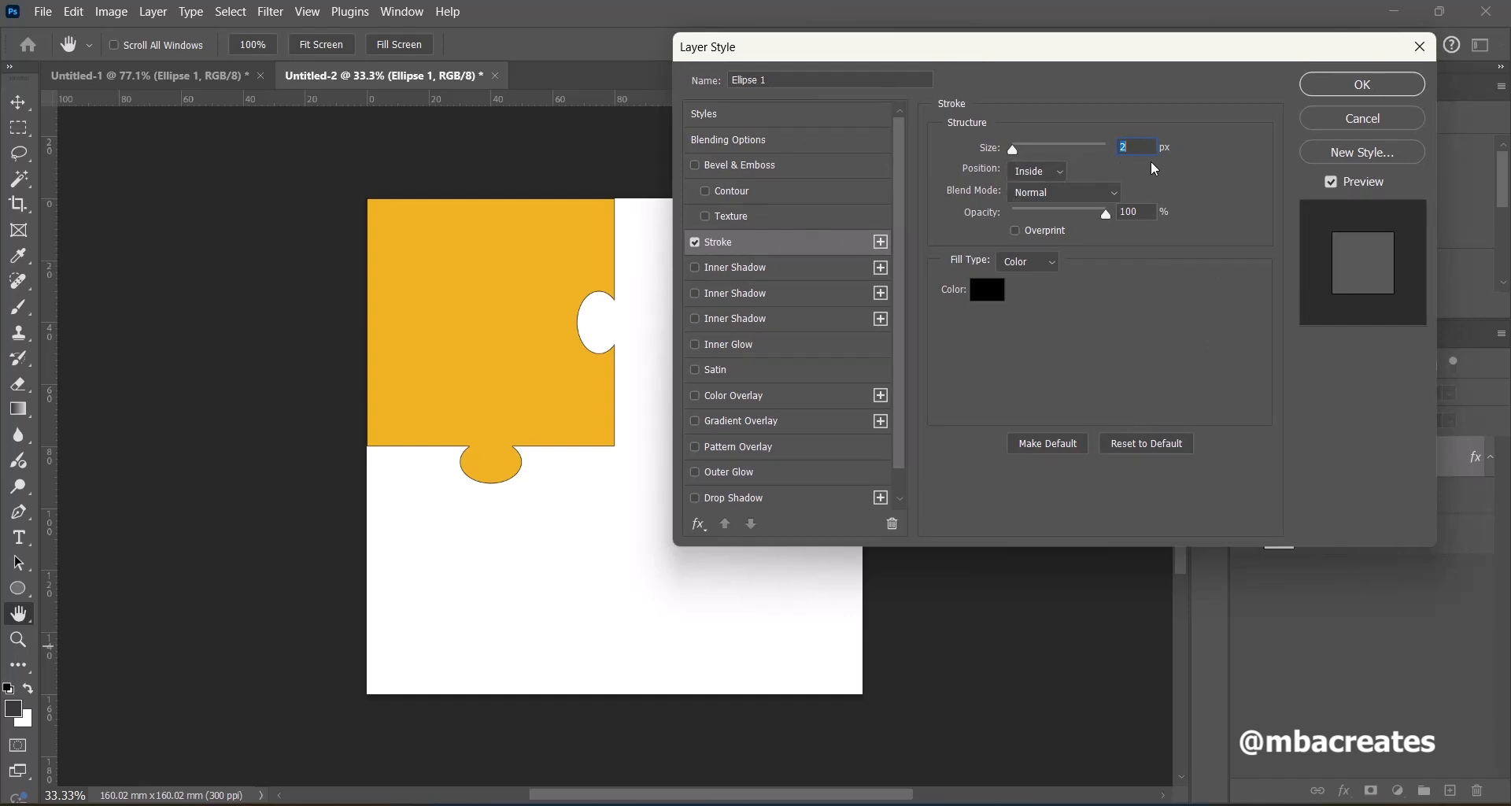
pyautogui.click(1040, 172)
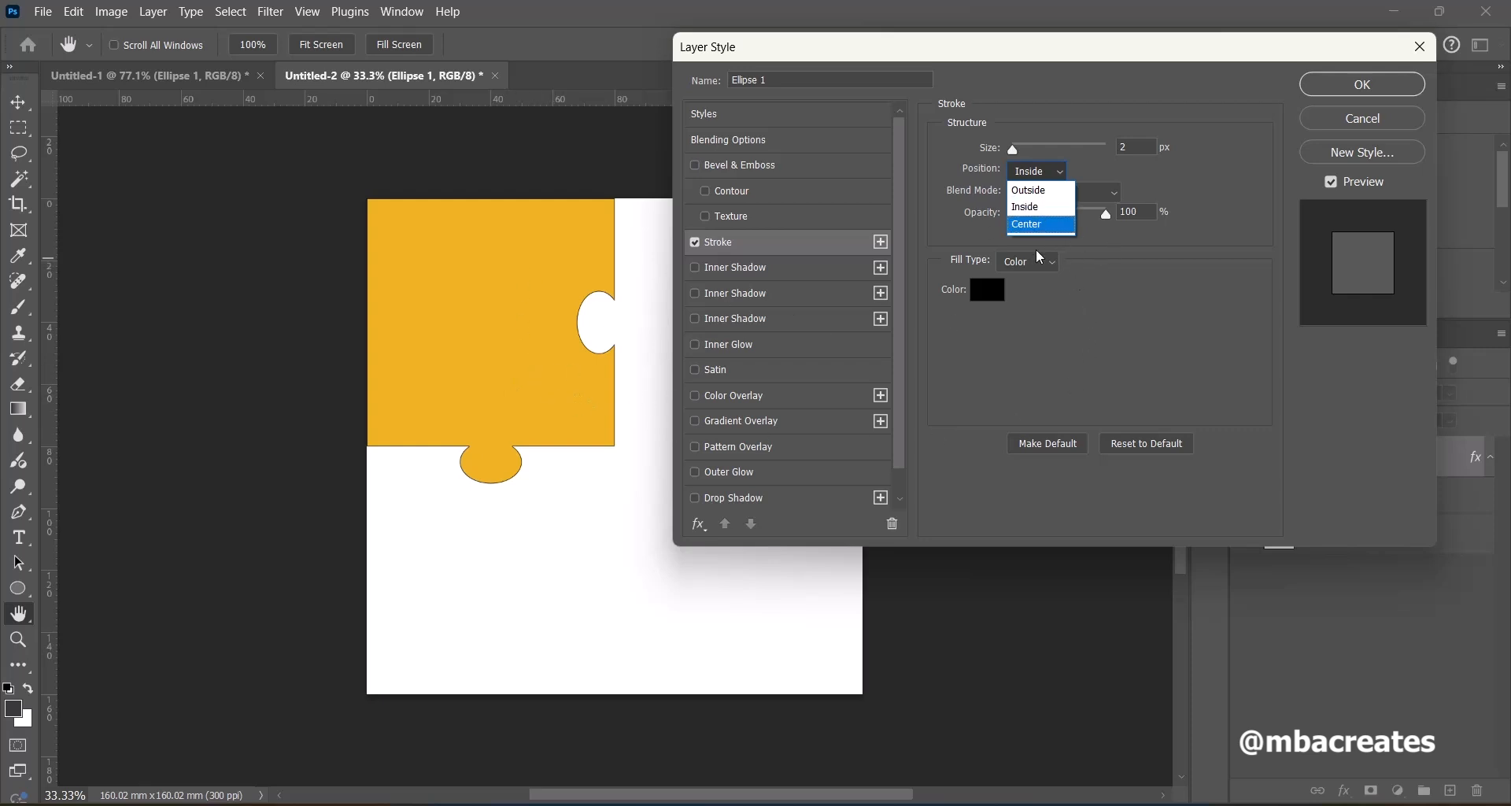
pyautogui.click(1036, 208)
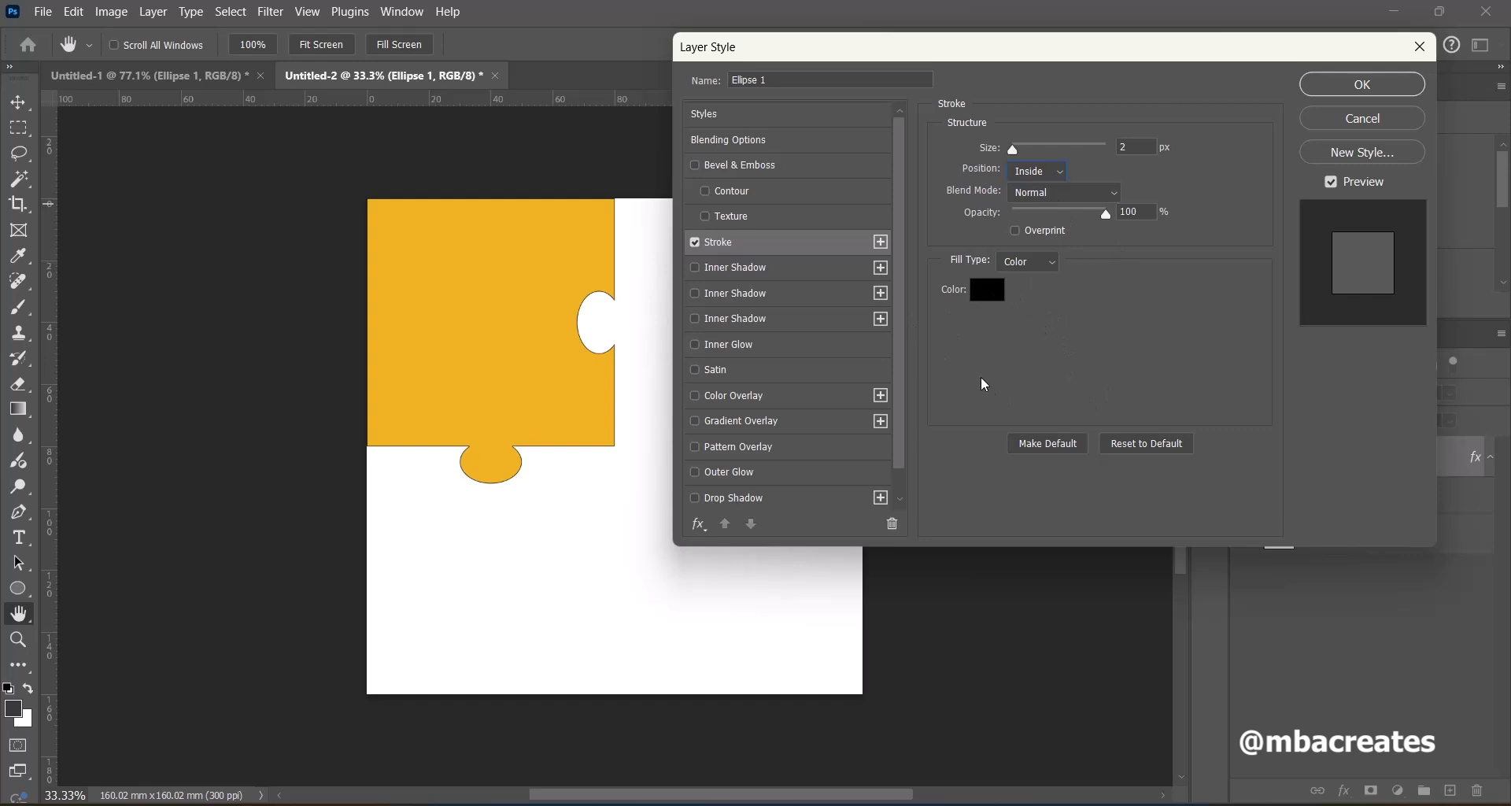
pyautogui.click(1365, 85)
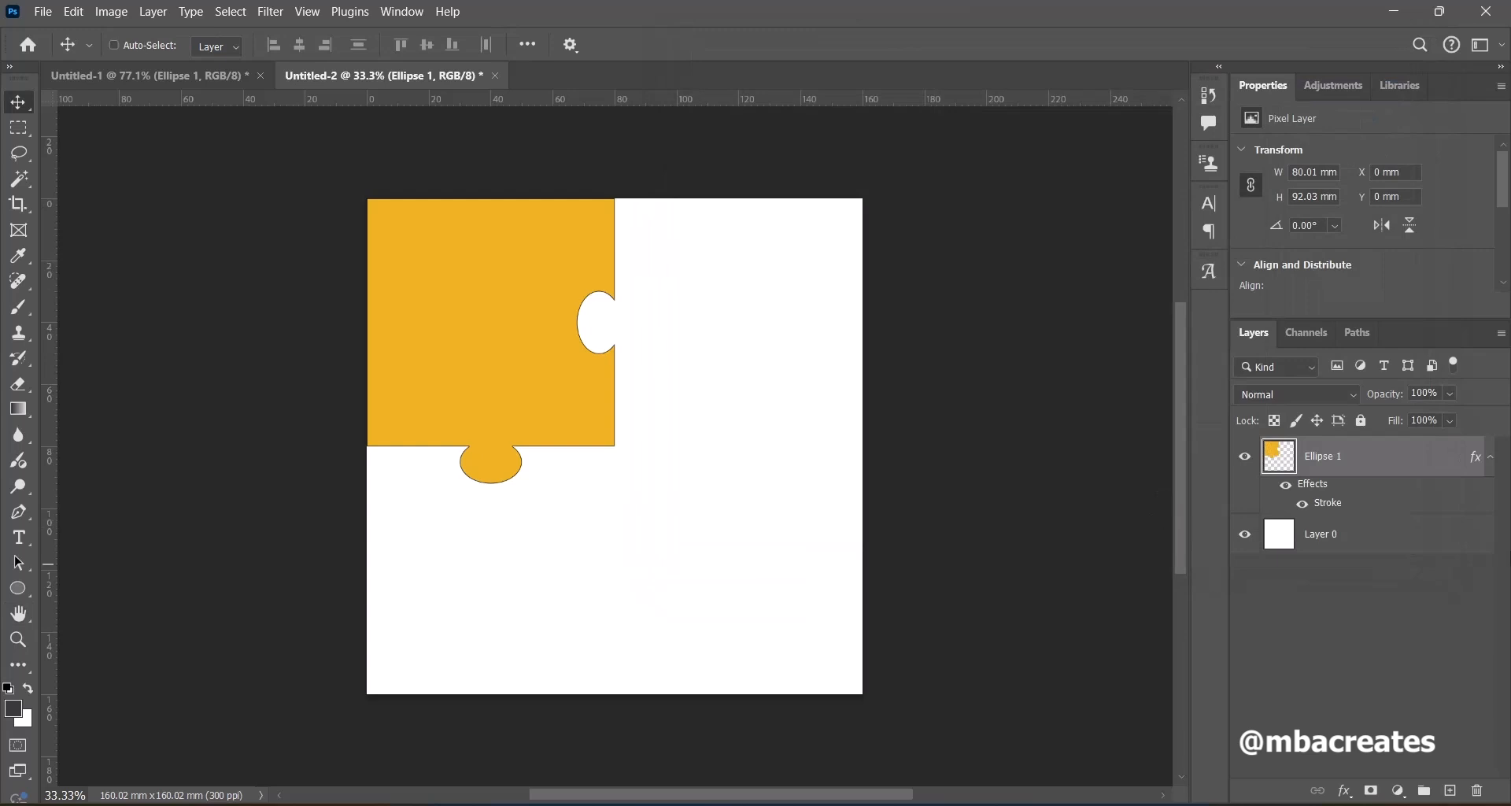
# Rename the piece's layer as jigsaw 1 and duplicate it three times.
pyautogui.doubleClick(1335, 460)
pyautogui.press('BackSpace')
pyautogui.write('1')
pyautogui.press('Return')
pyautogui.hotkey('ctrl', 'j')
pyautogui.hotkey('ctrl', 'j')
pyautogui.hotkey('ctrl', 'j')
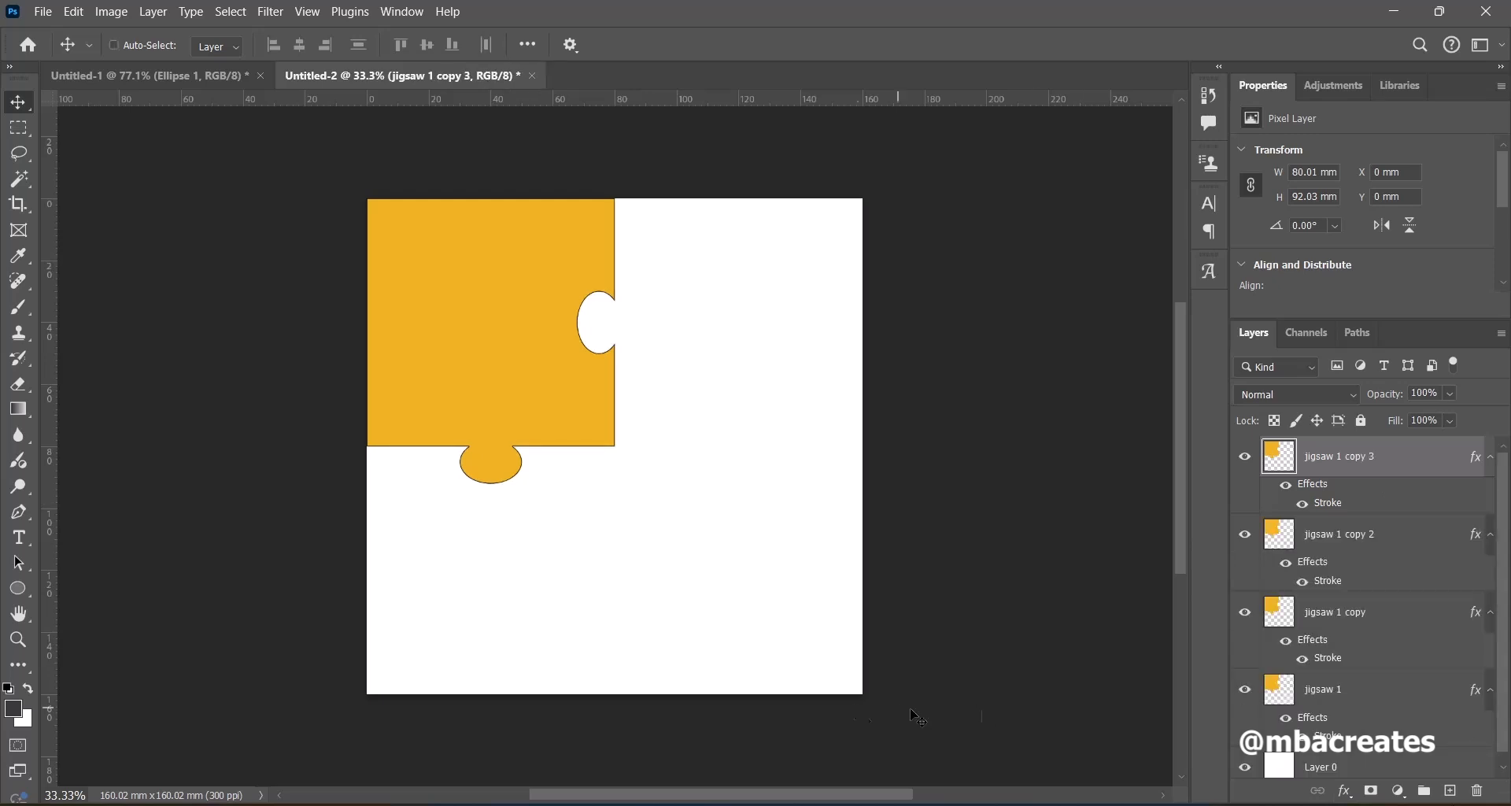
# Rotate the jigsaw 1 copy layer by -90° and fit it into the canvas's lower-left quarter.
pyautogui.scroll(-1, 1468, 687)
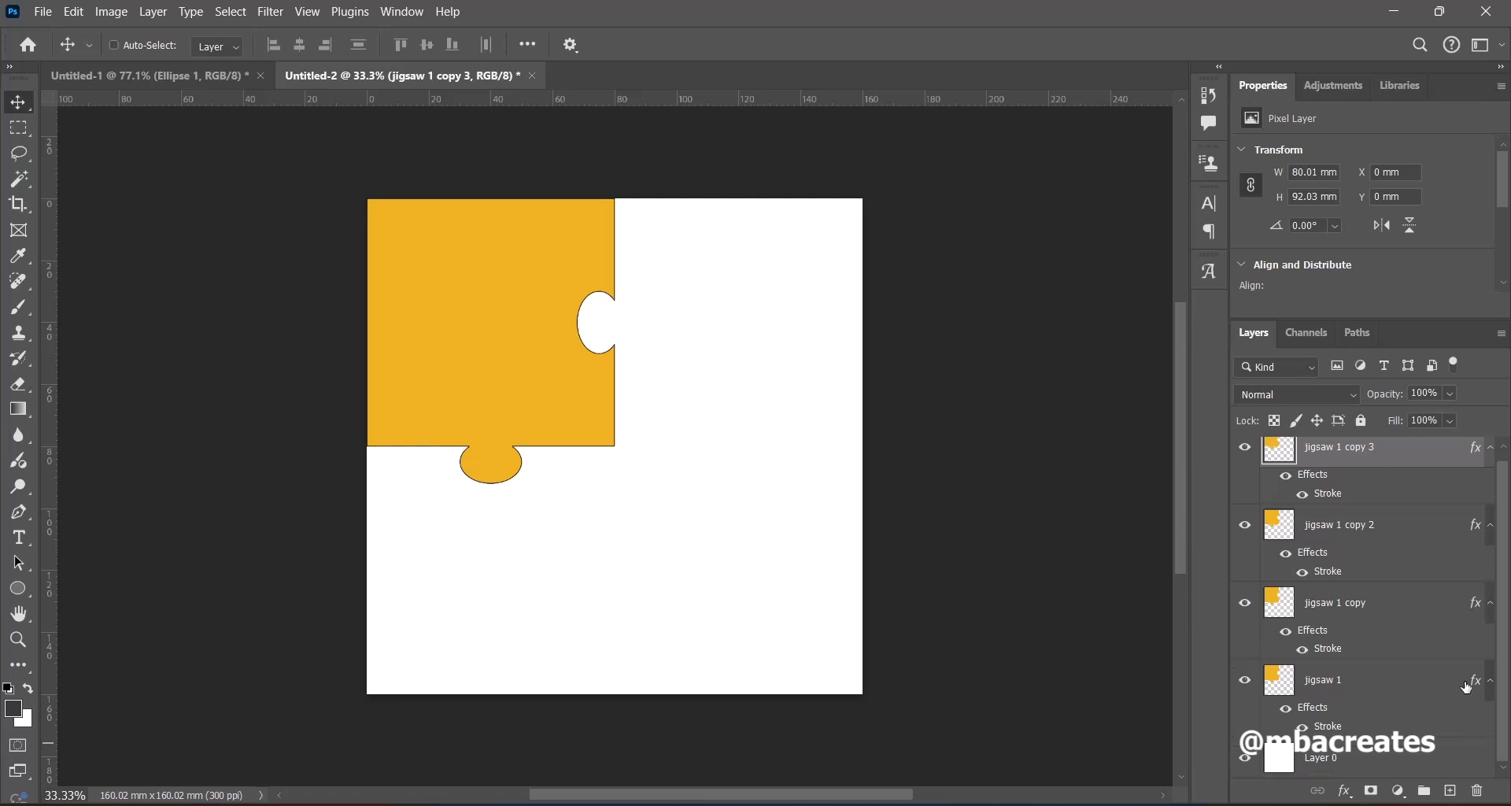
pyautogui.click(1355, 623)
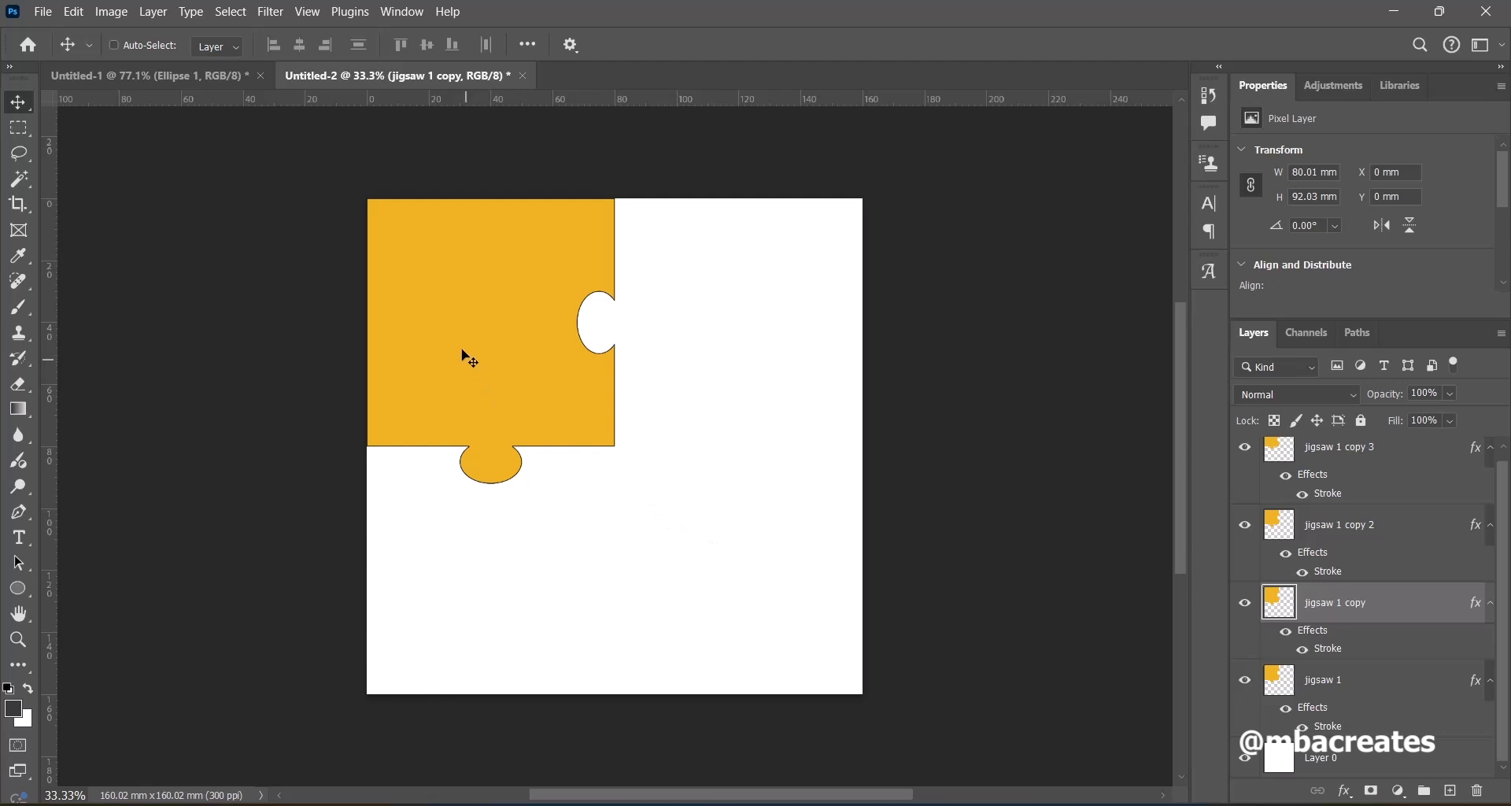
pyautogui.moveTo(469, 358); pyautogui.dragTo(625, 545)
pyautogui.hotkey('ctrl', 't')
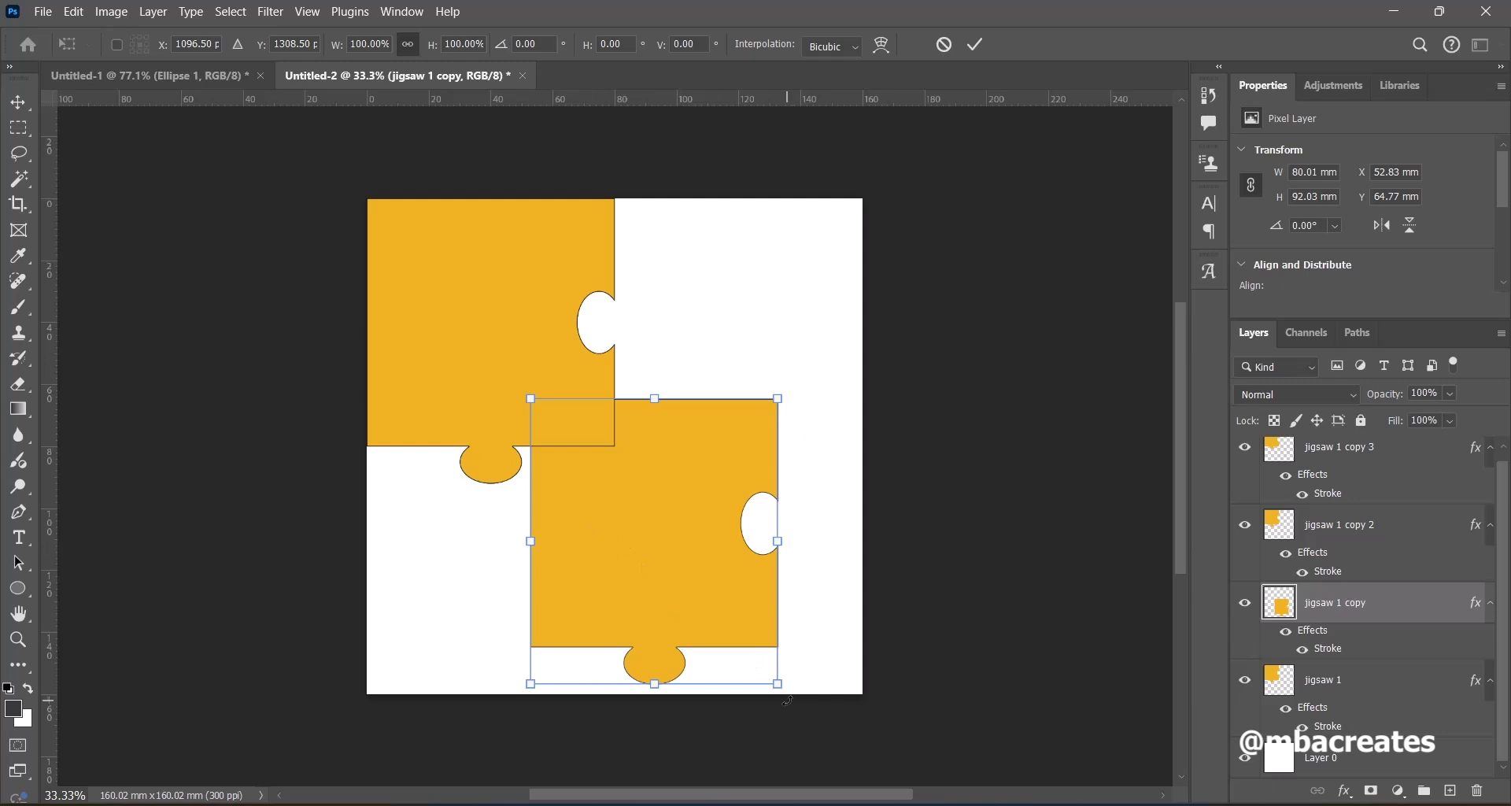
pyautogui.moveTo(787, 701); pyautogui.dragTo(809, 419)
pyautogui.moveTo(705, 563); pyautogui.dragTo(555, 595)
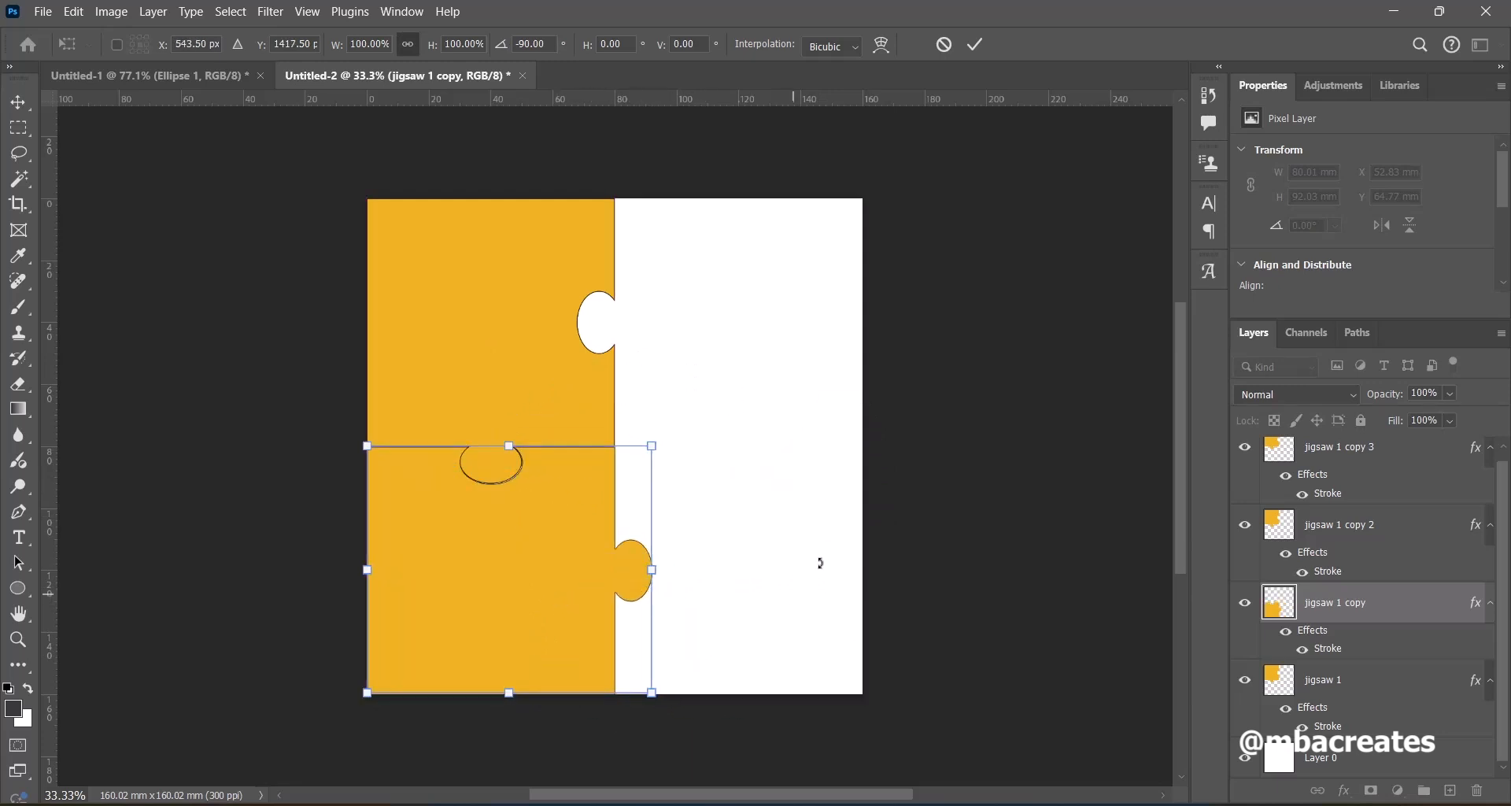
pyautogui.click(978, 46)
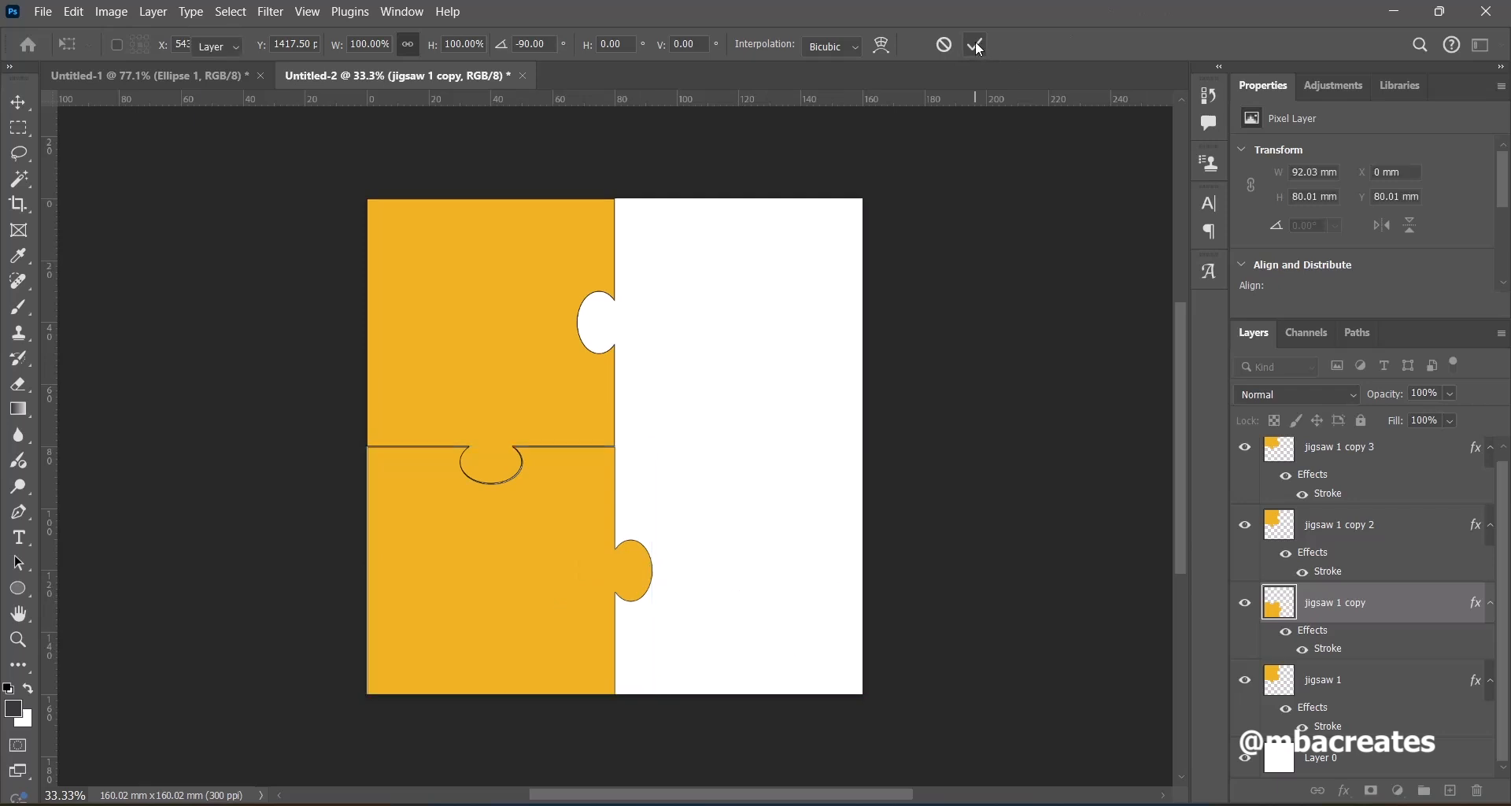
# Rotate the jigsaw 1 copy 2 layer by 180° and fit it into the canvas's lower-right quarter.
pyautogui.click(1352, 533)
pyautogui.moveTo(526, 398); pyautogui.dragTo(749, 503)
pyautogui.press('ctrl')
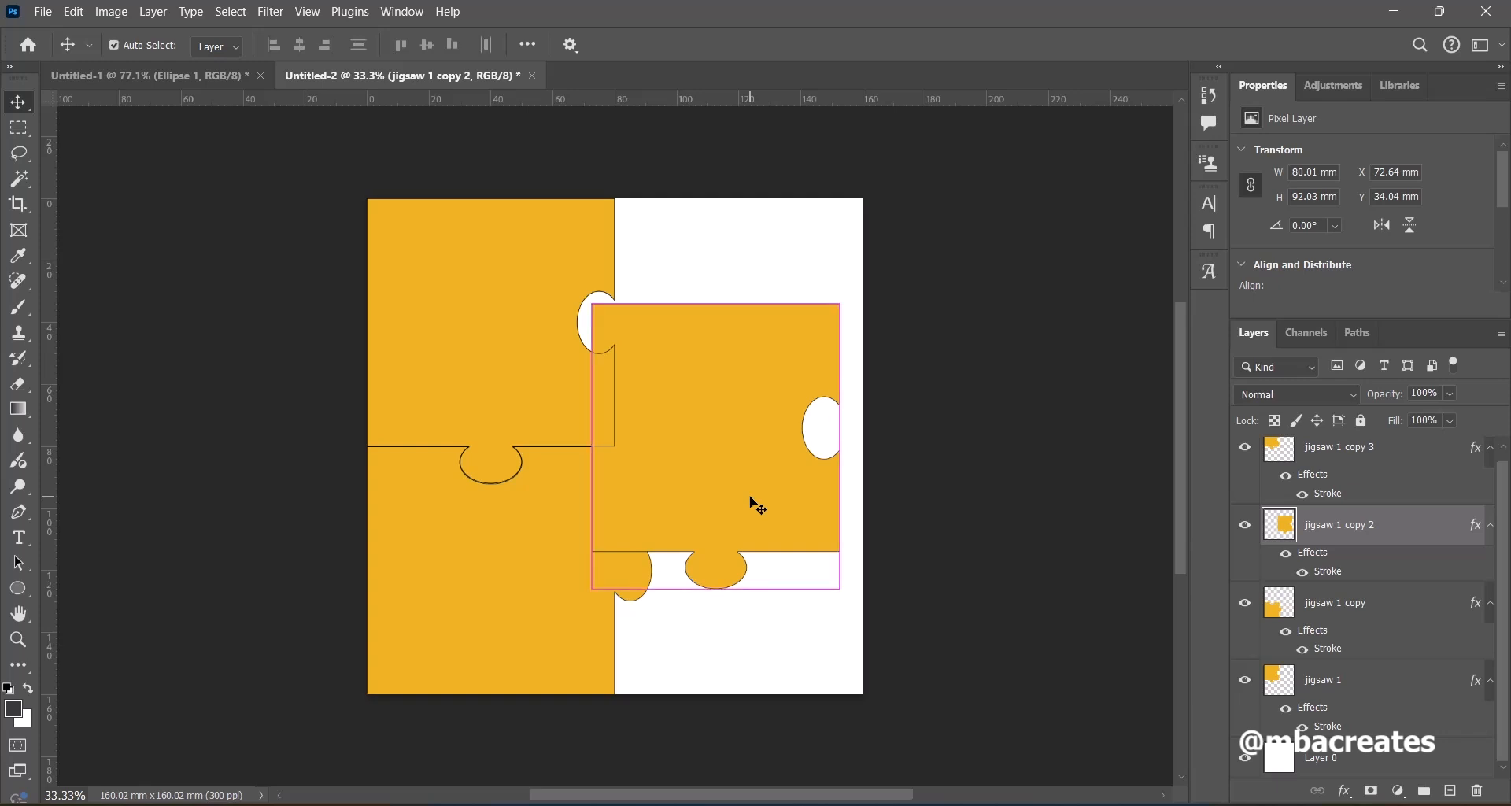
pyautogui.hotkey('ctrl', 't')
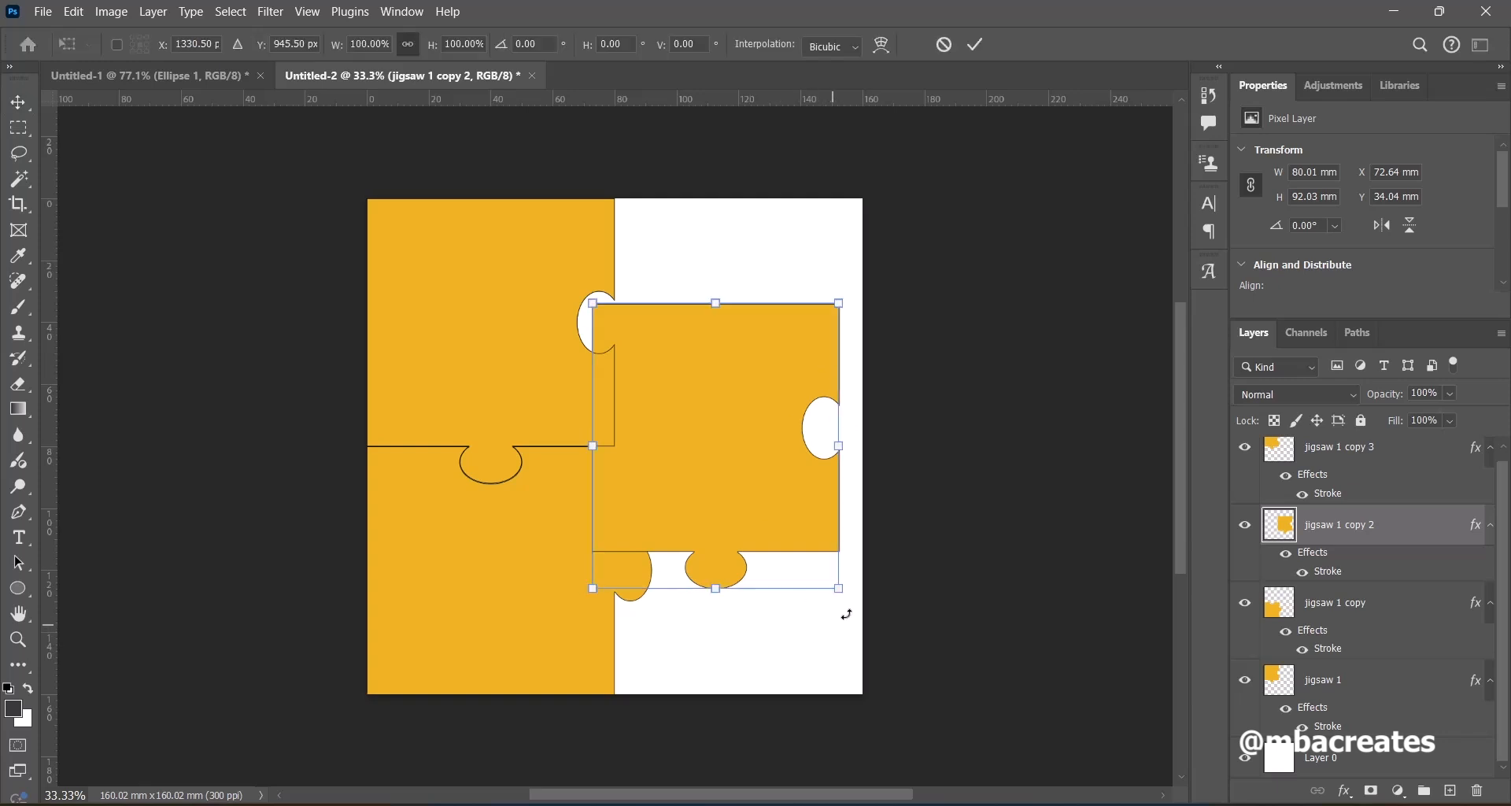
pyautogui.moveTo(853, 606); pyautogui.dragTo(752, 513)
pyautogui.press('Return')
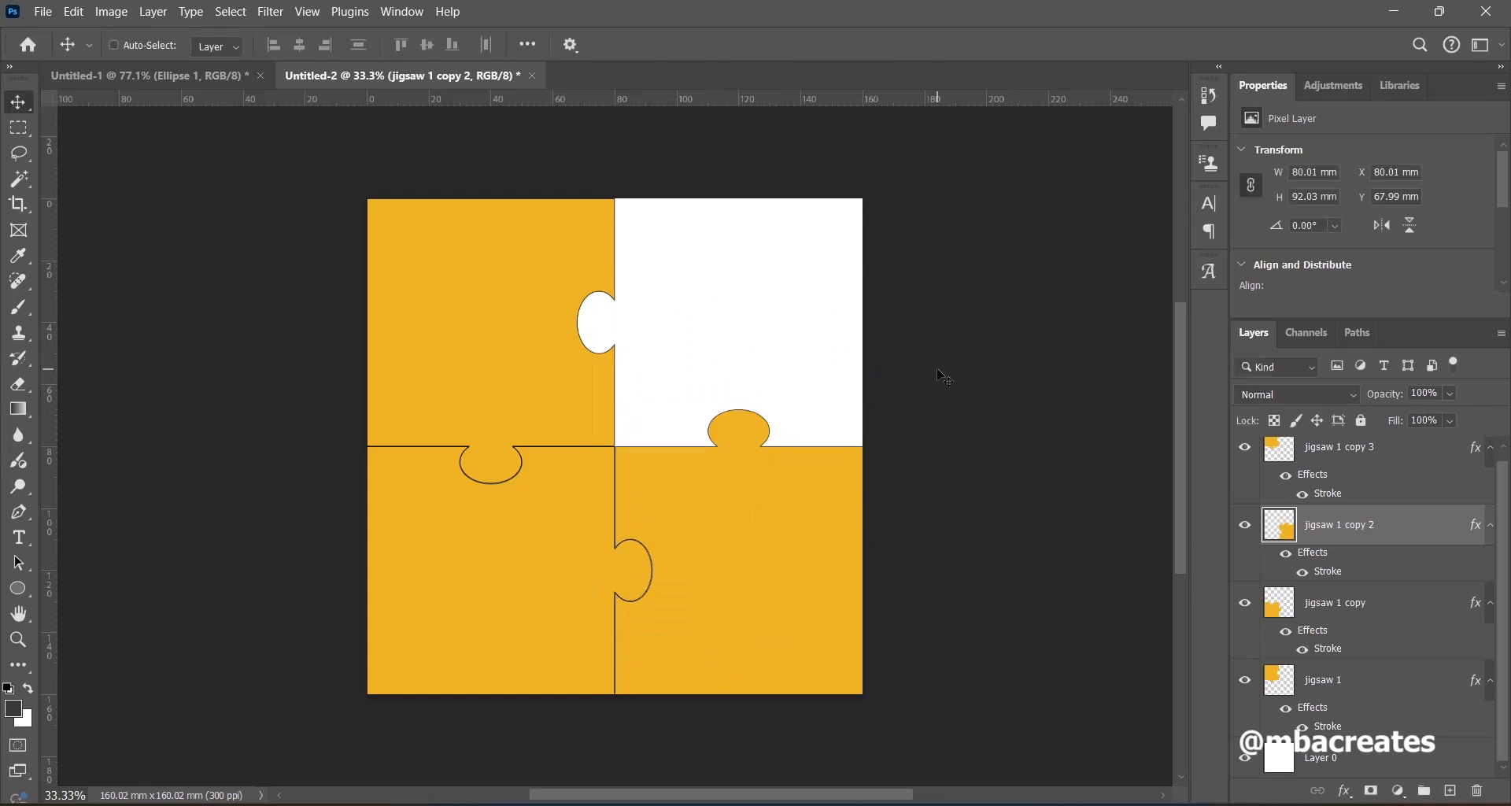
# Rotate the jigsaw 1 copy 3 layer by 90° and fit it into the canvas's upper-right quarter.
pyautogui.click(1372, 451)
pyautogui.hotkey('ctrl', 't')
pyautogui.moveTo(433, 383); pyautogui.dragTo(681, 364)
pyautogui.moveTo(883, 180); pyautogui.dragTo(885, 474)
pyautogui.moveTo(773, 354); pyautogui.dragTo(756, 351)
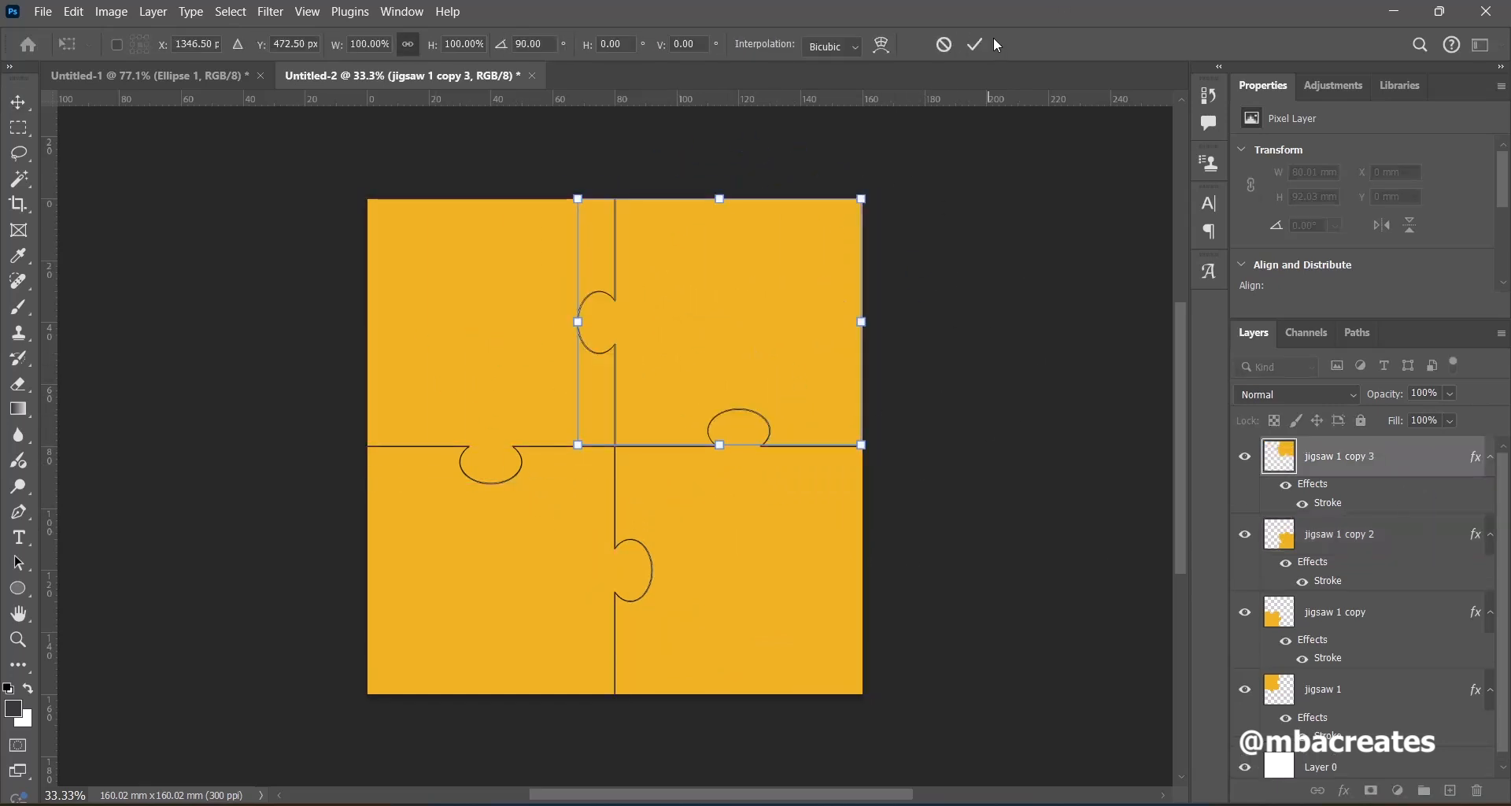
pyautogui.click(975, 45)
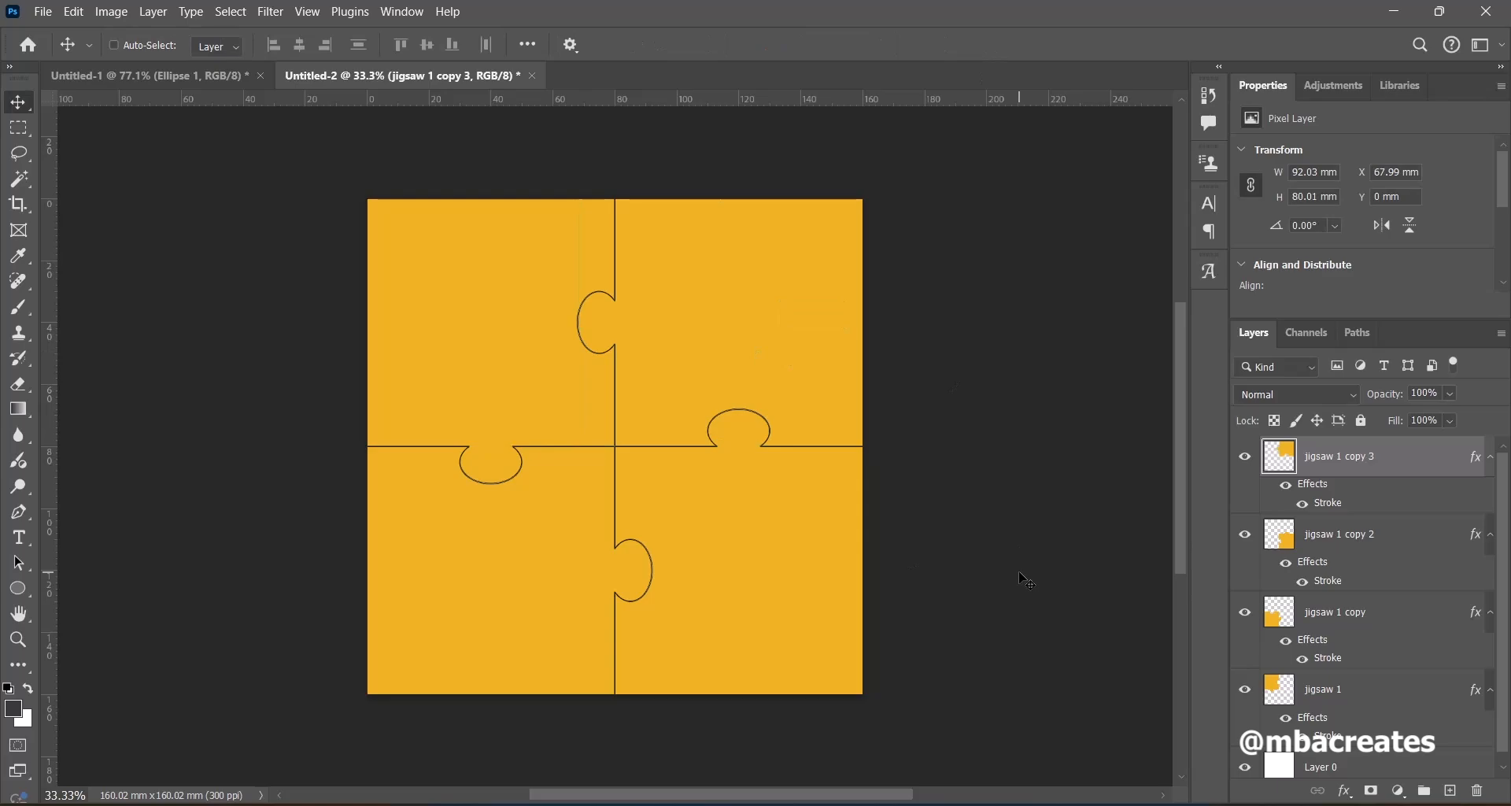
# Check the required file name in the exam PDF and save a copy of the assembled puzzle as a PNG named 4Pieces_z999_9999.
pyautogui.hotkey('alt', 'Tab')
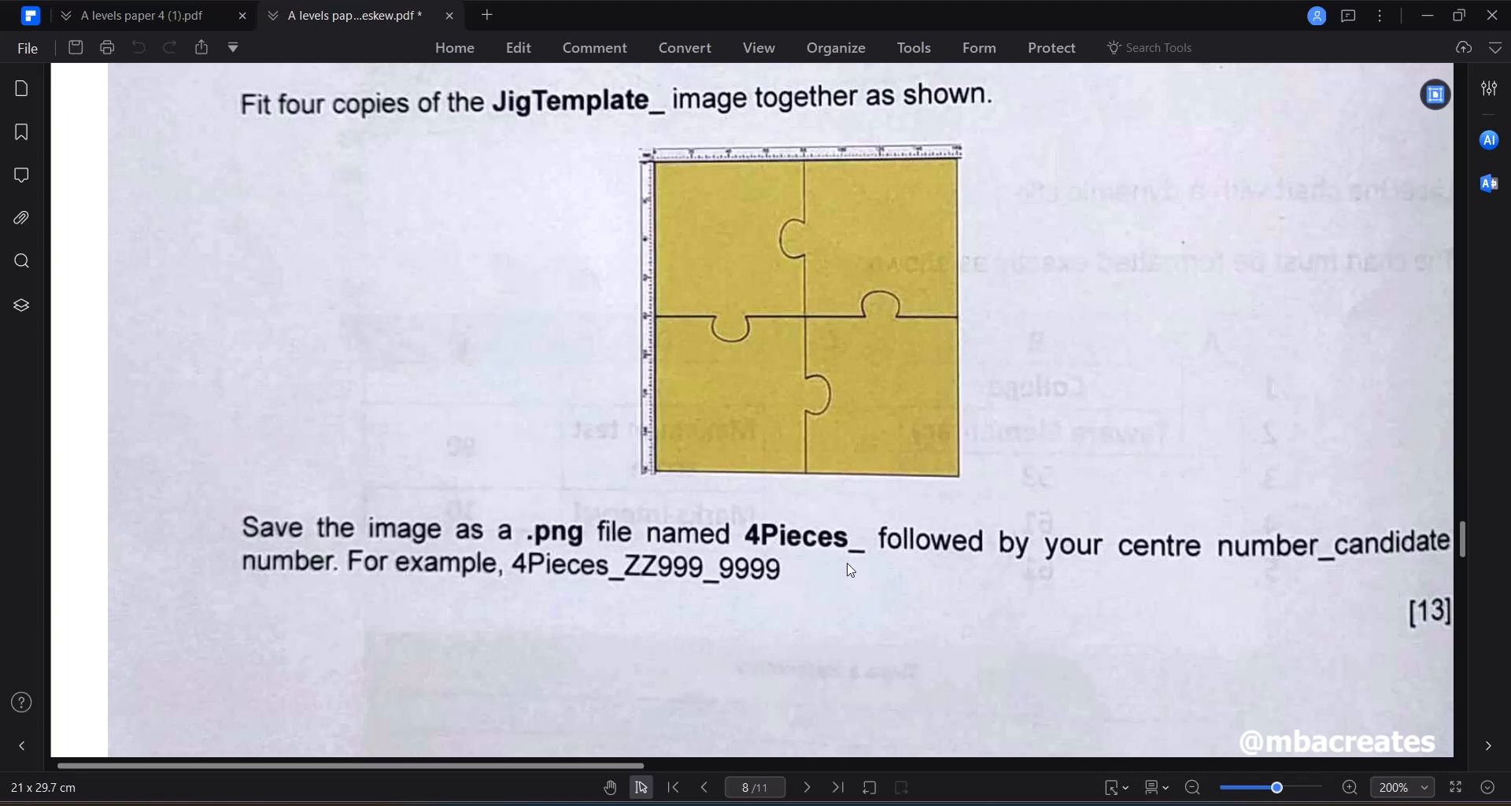
pyautogui.hotkey('alt', 'Tab')
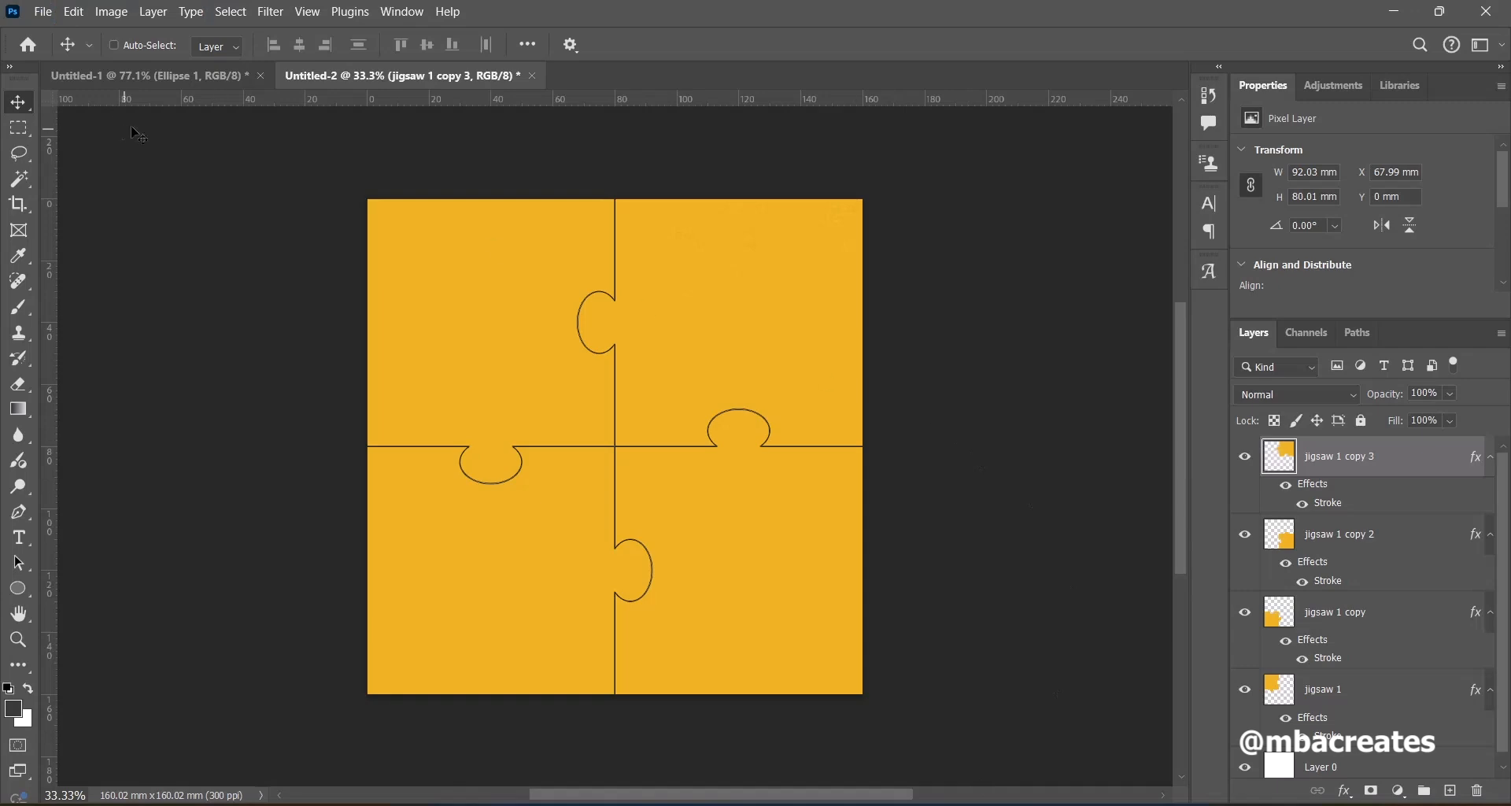
pyautogui.click(44, 11)
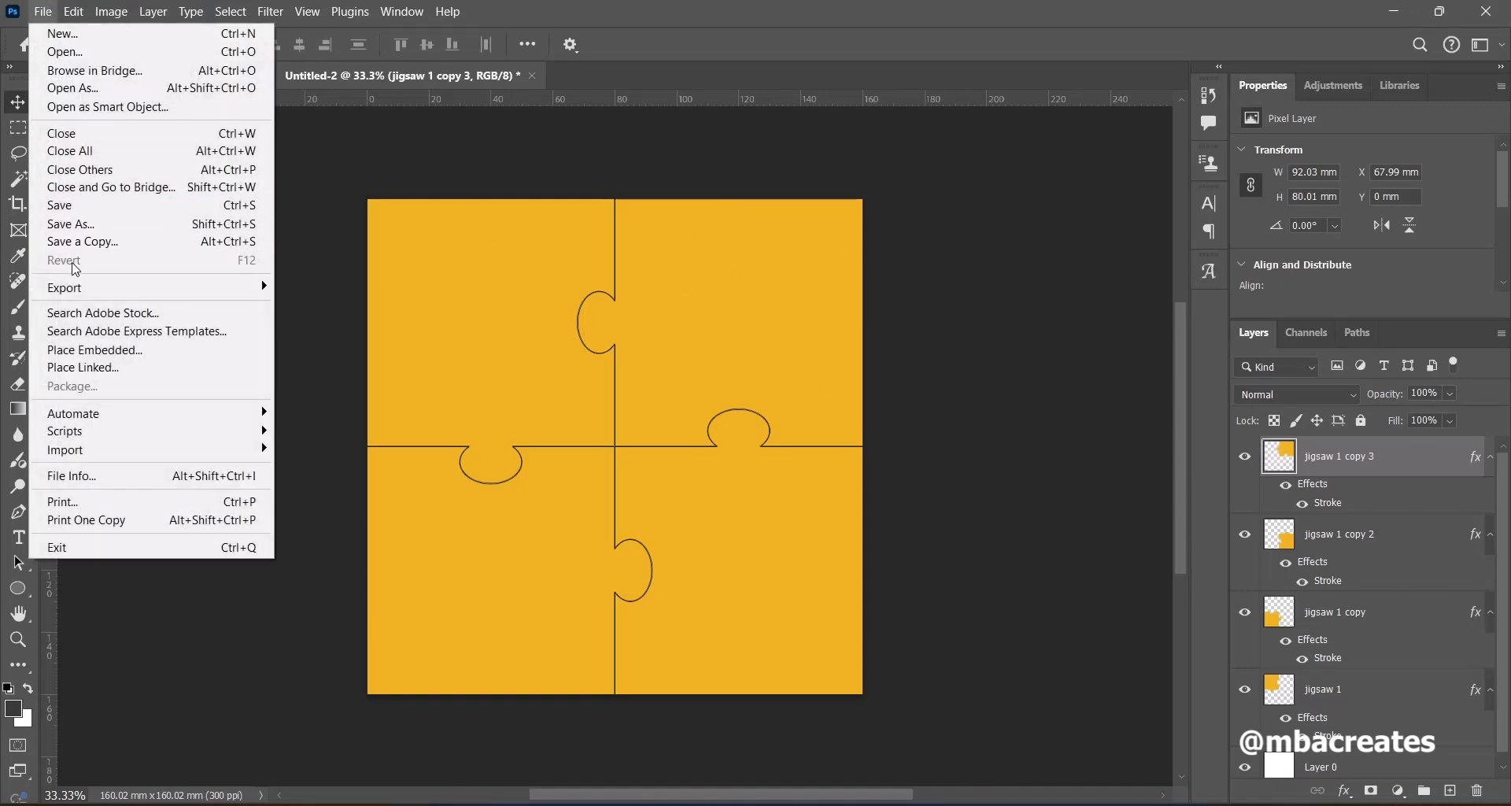
pyautogui.click(113, 246)
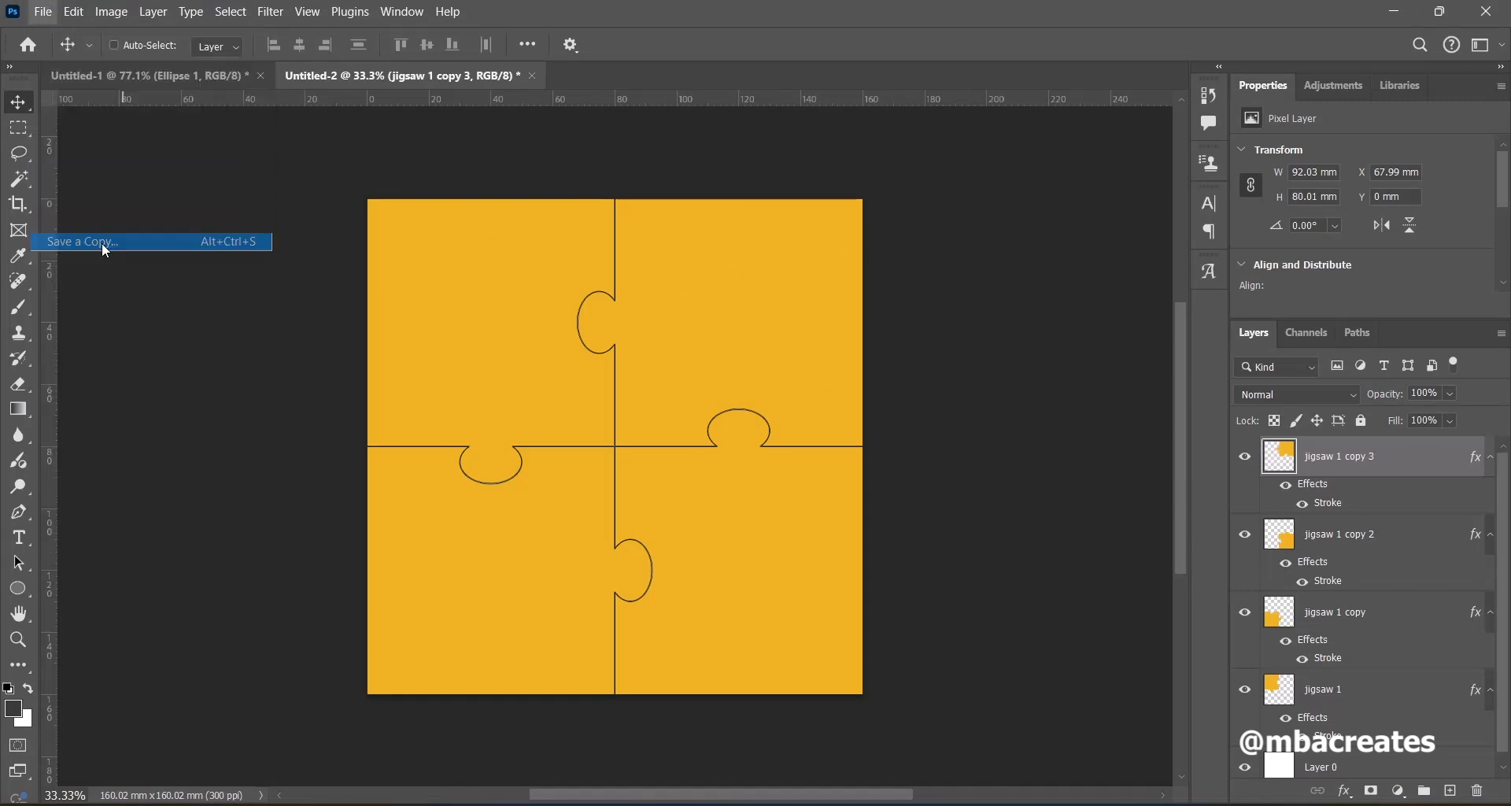
pyautogui.click(380, 592)
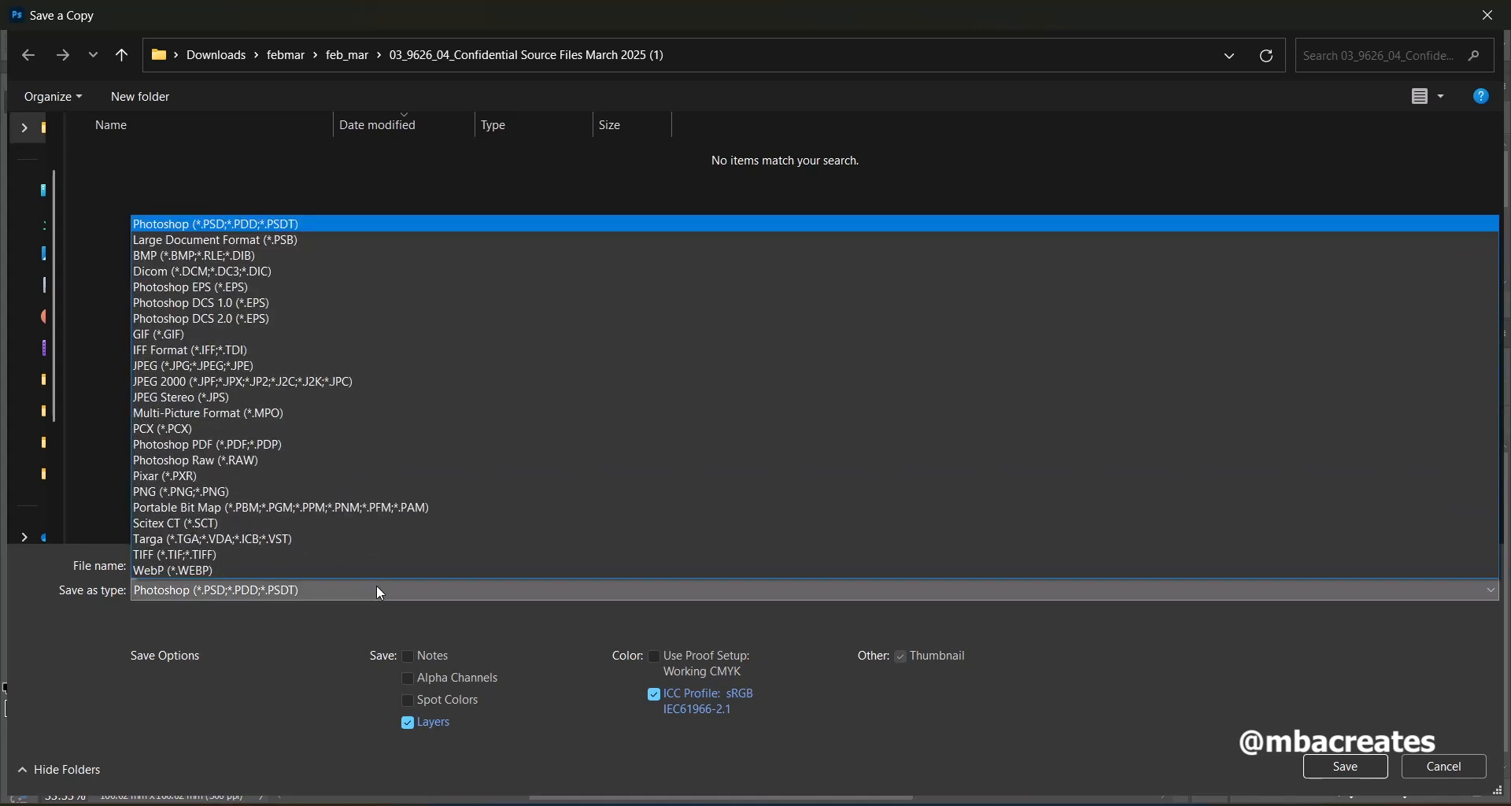
pyautogui.click(206, 506)
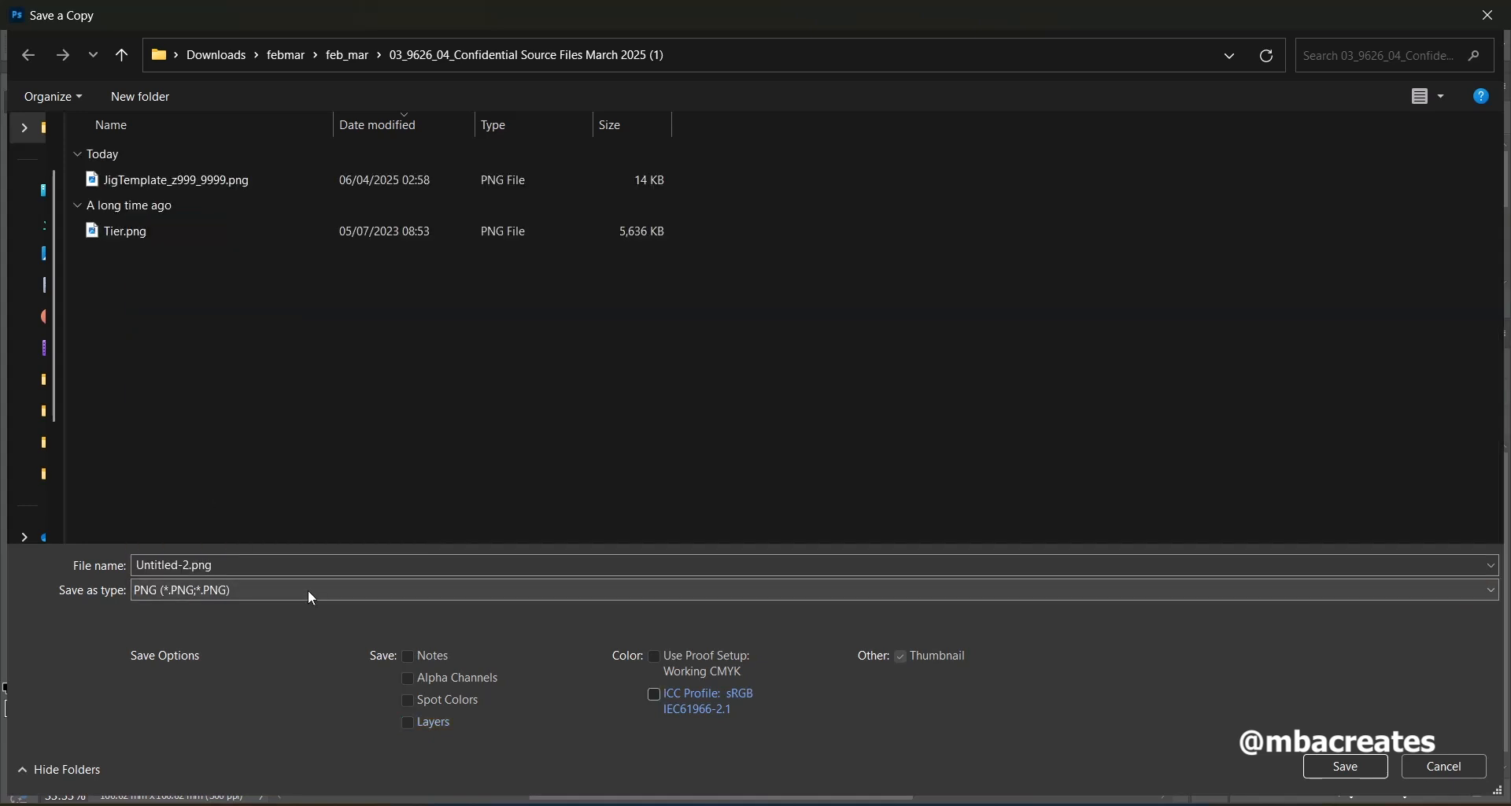
pyautogui.doubleClick(259, 561)
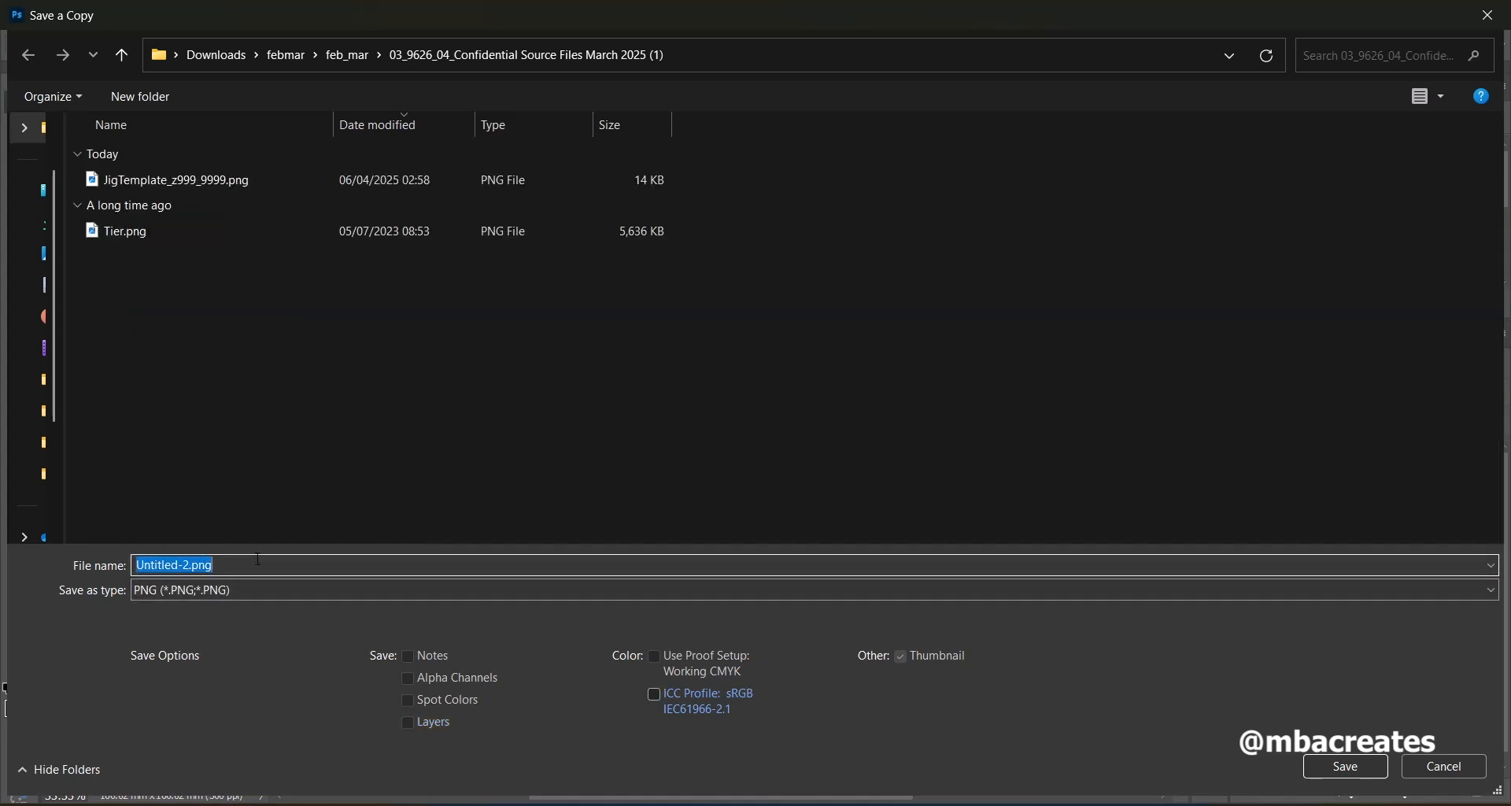
pyautogui.write('e')
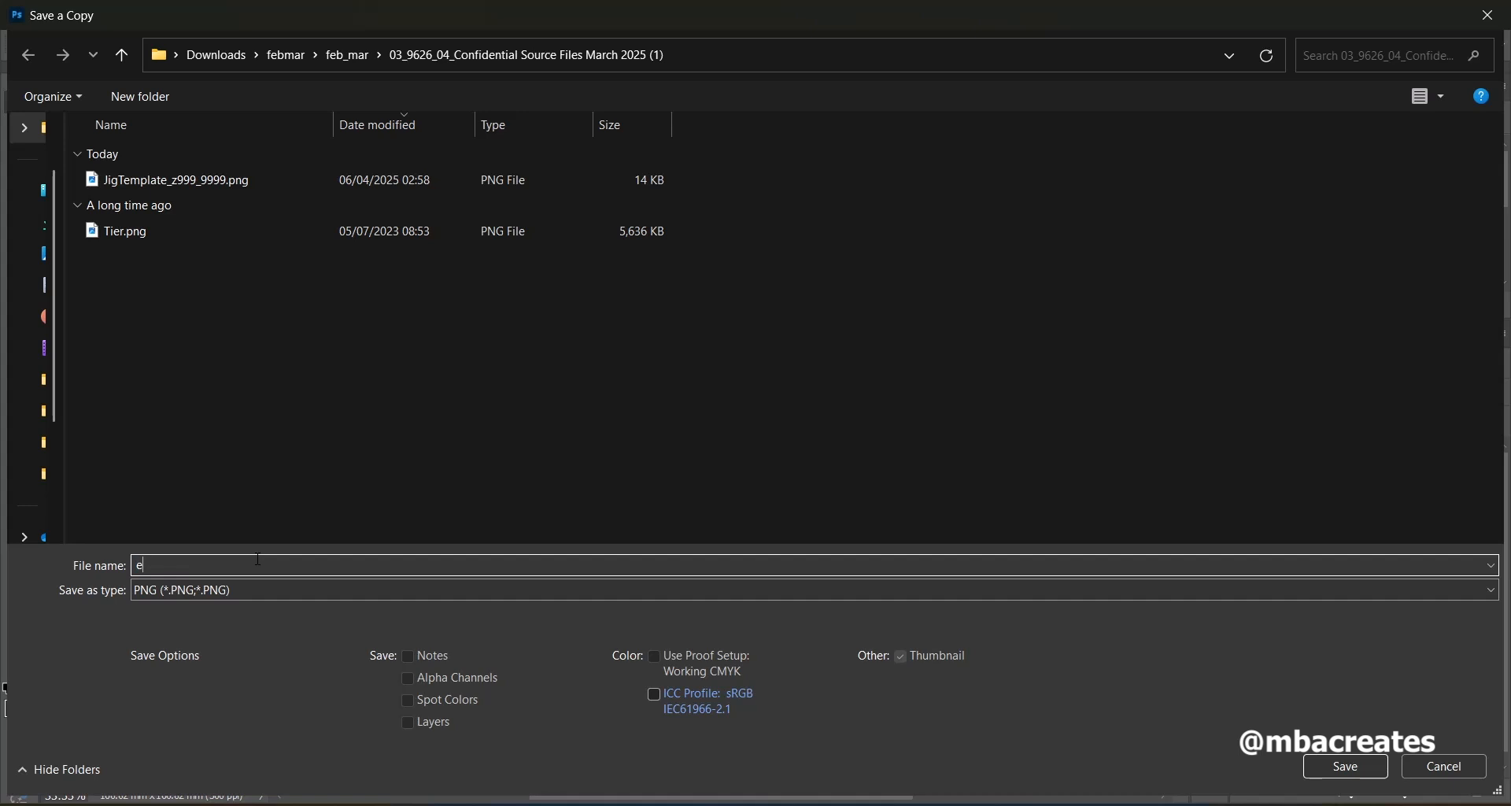
pyautogui.write('4')
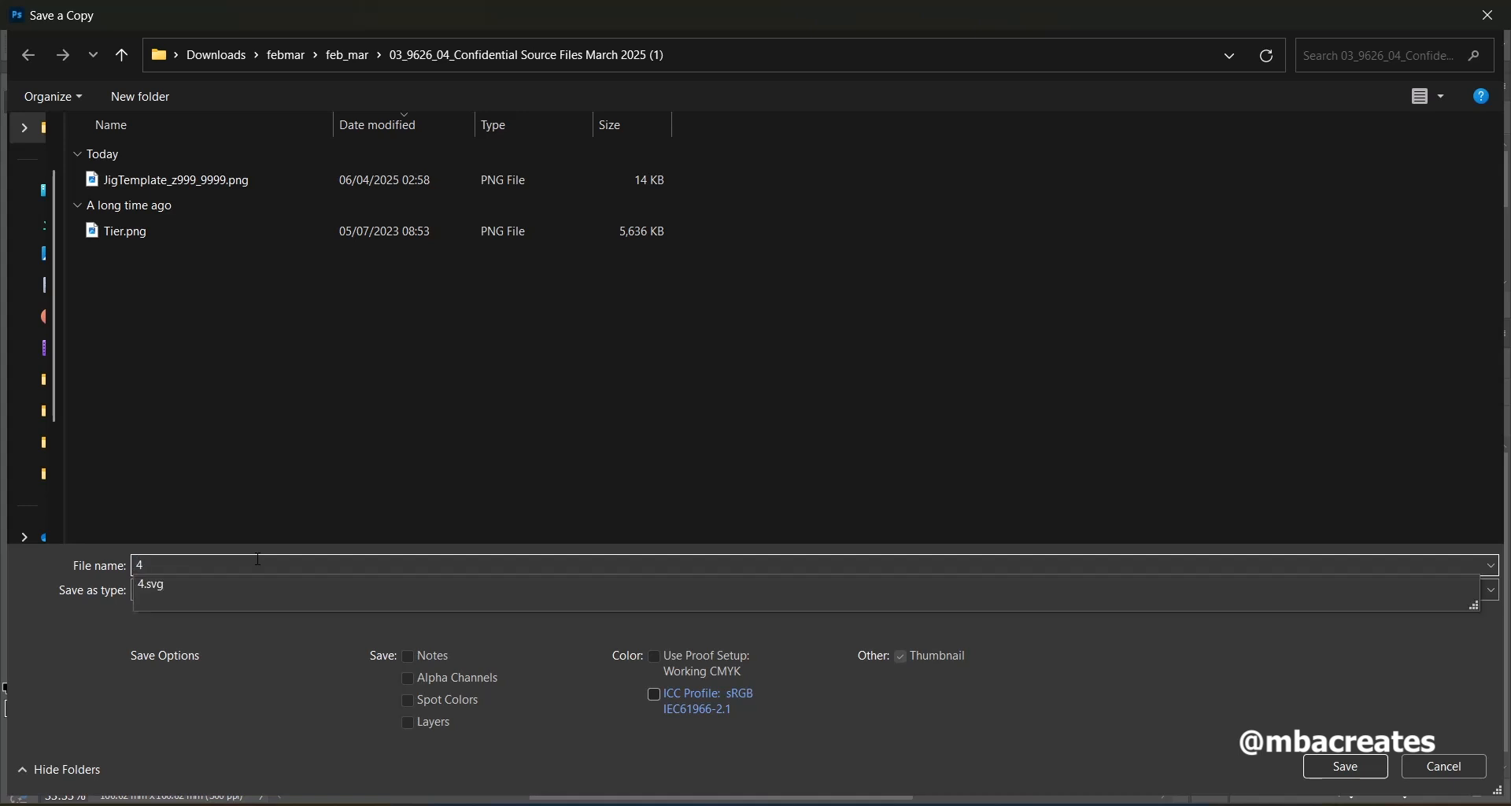
pyautogui.write('Pie')
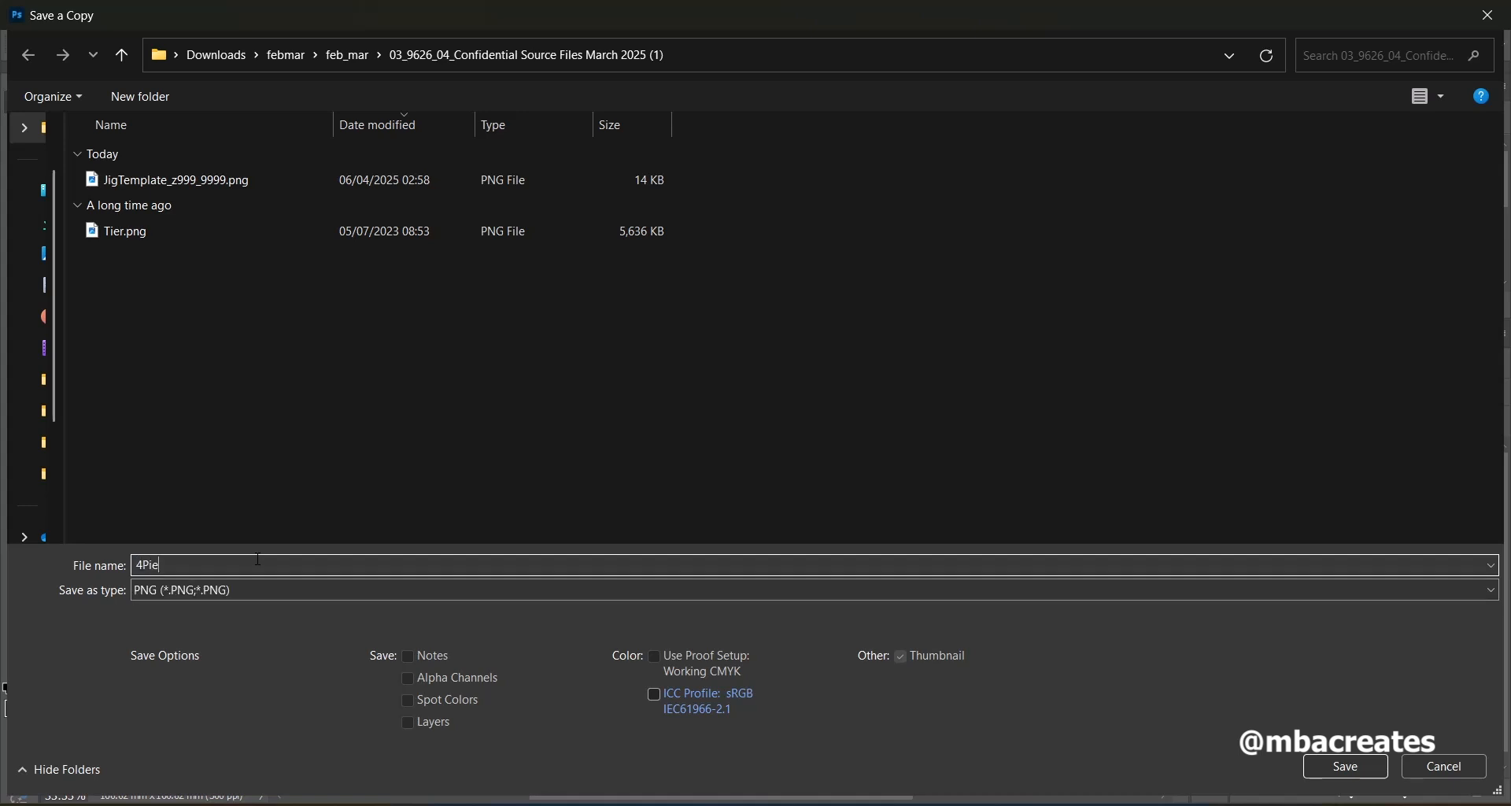
pyautogui.write('ces_z999_9999')
pyautogui.click(1371, 774)
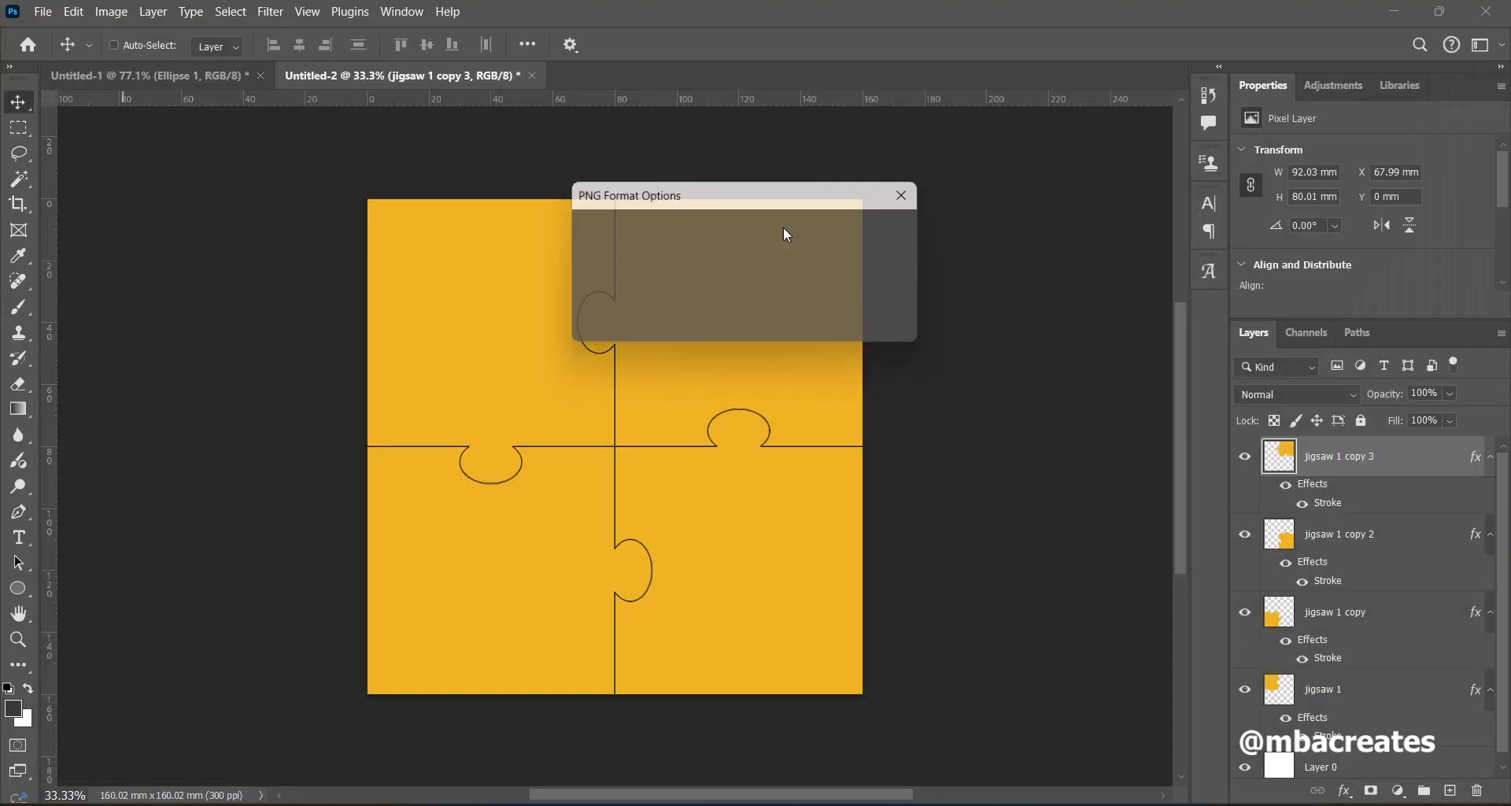
pyautogui.click(848, 236)
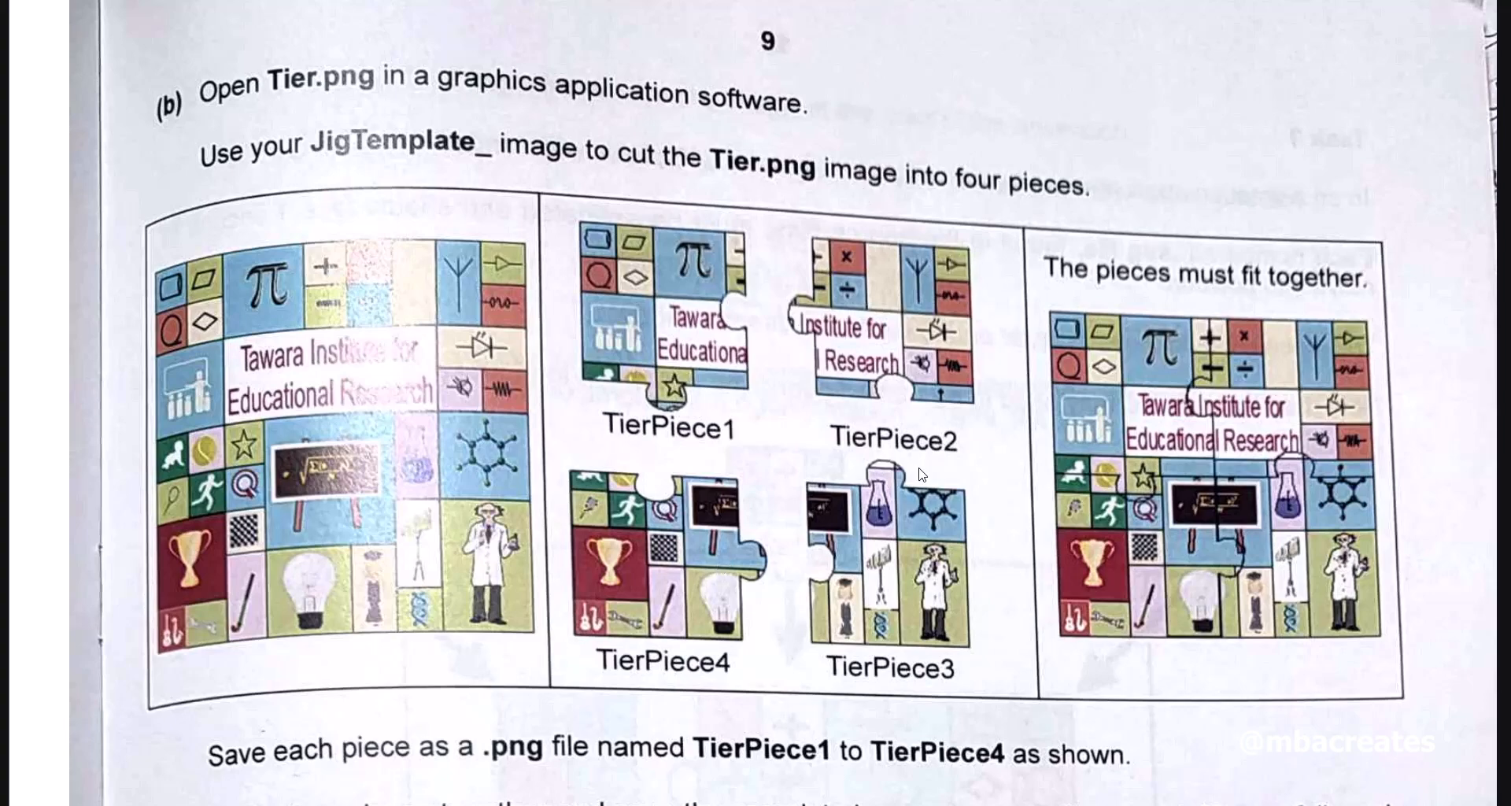
# Place Tier.png as an embedded image at its default size, filling the puzzle canvas.
pyautogui.scroll(-1, 1129, 434)
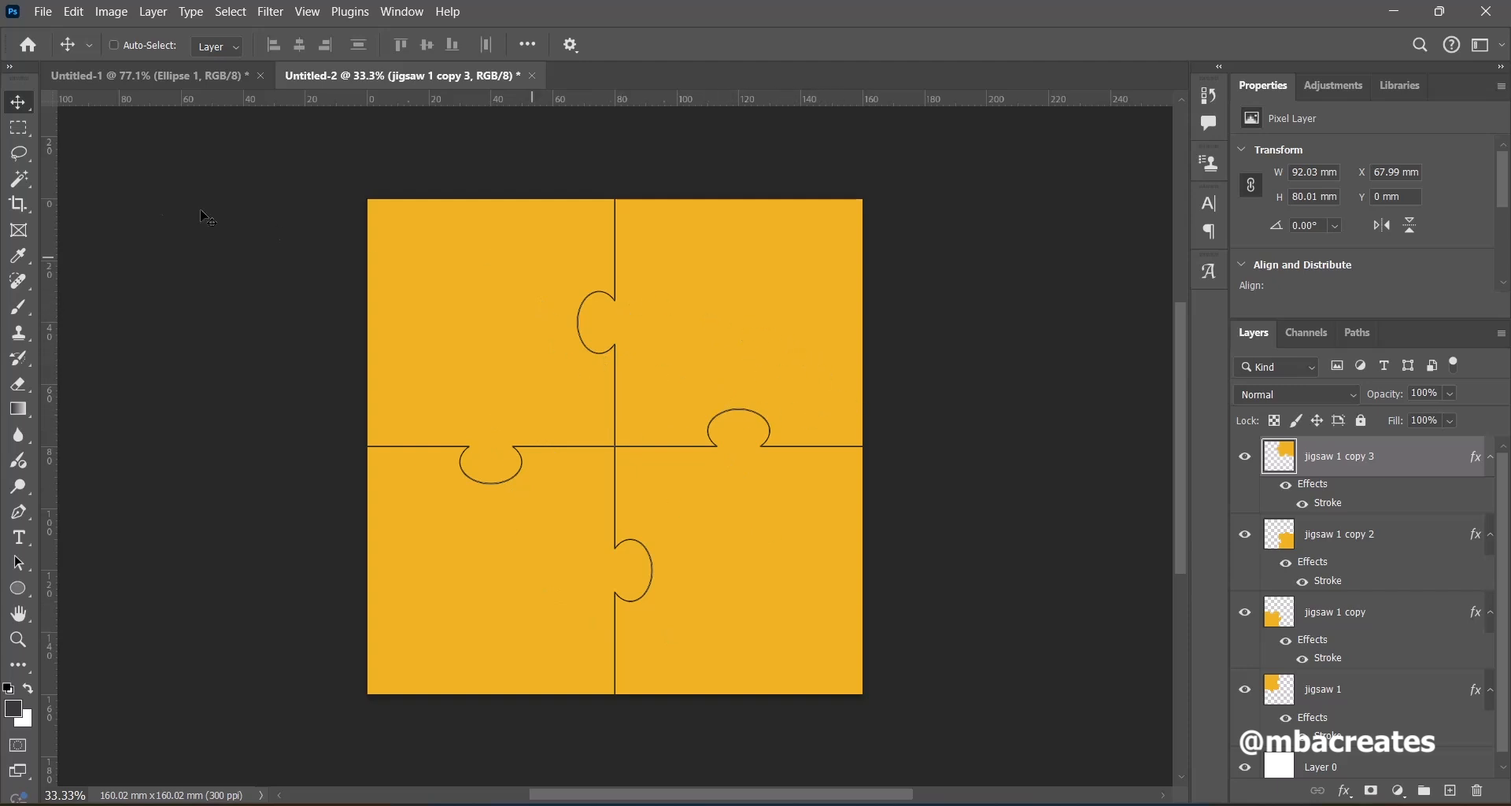
pyautogui.click(44, 15)
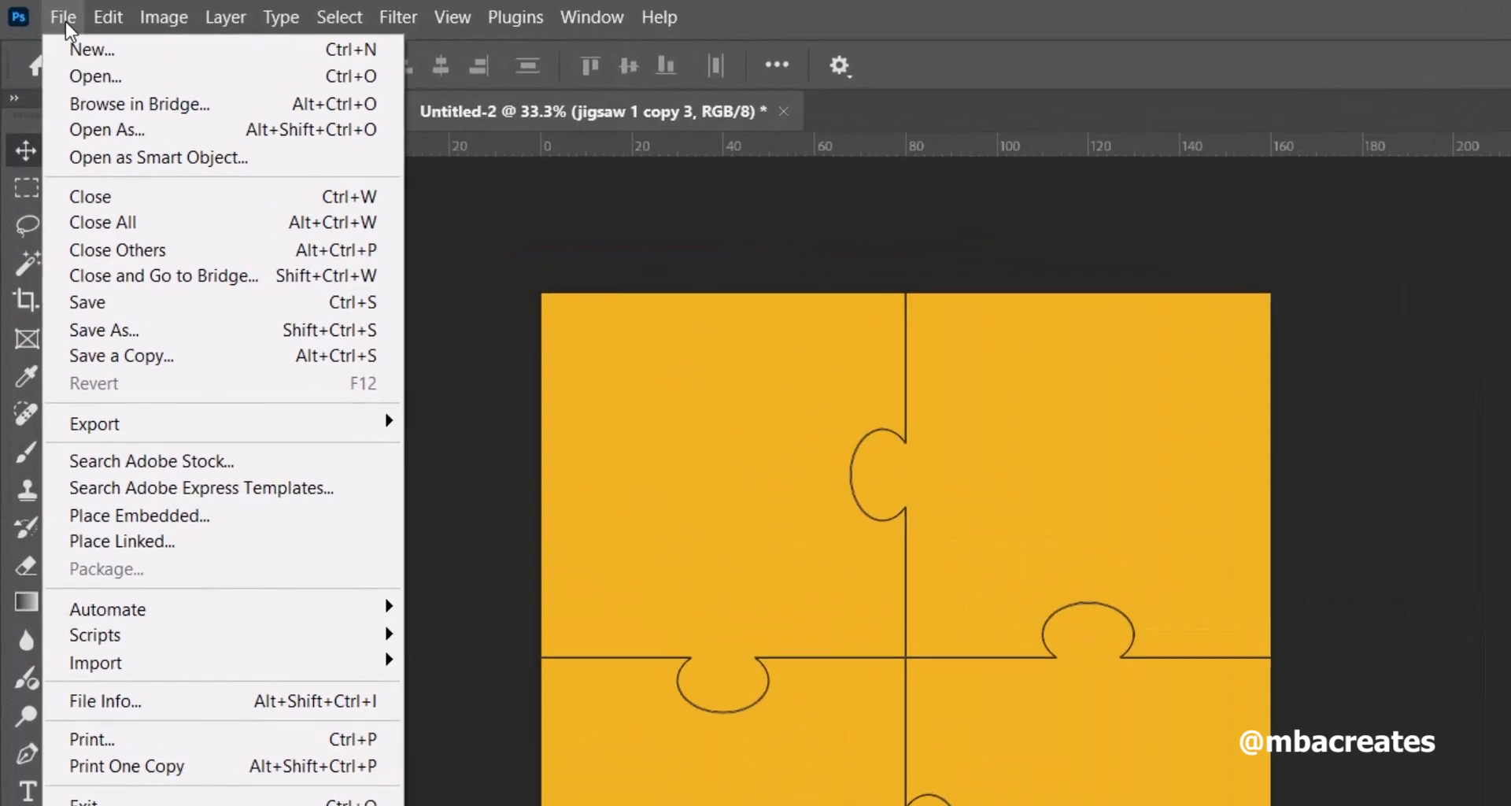
pyautogui.click(124, 516)
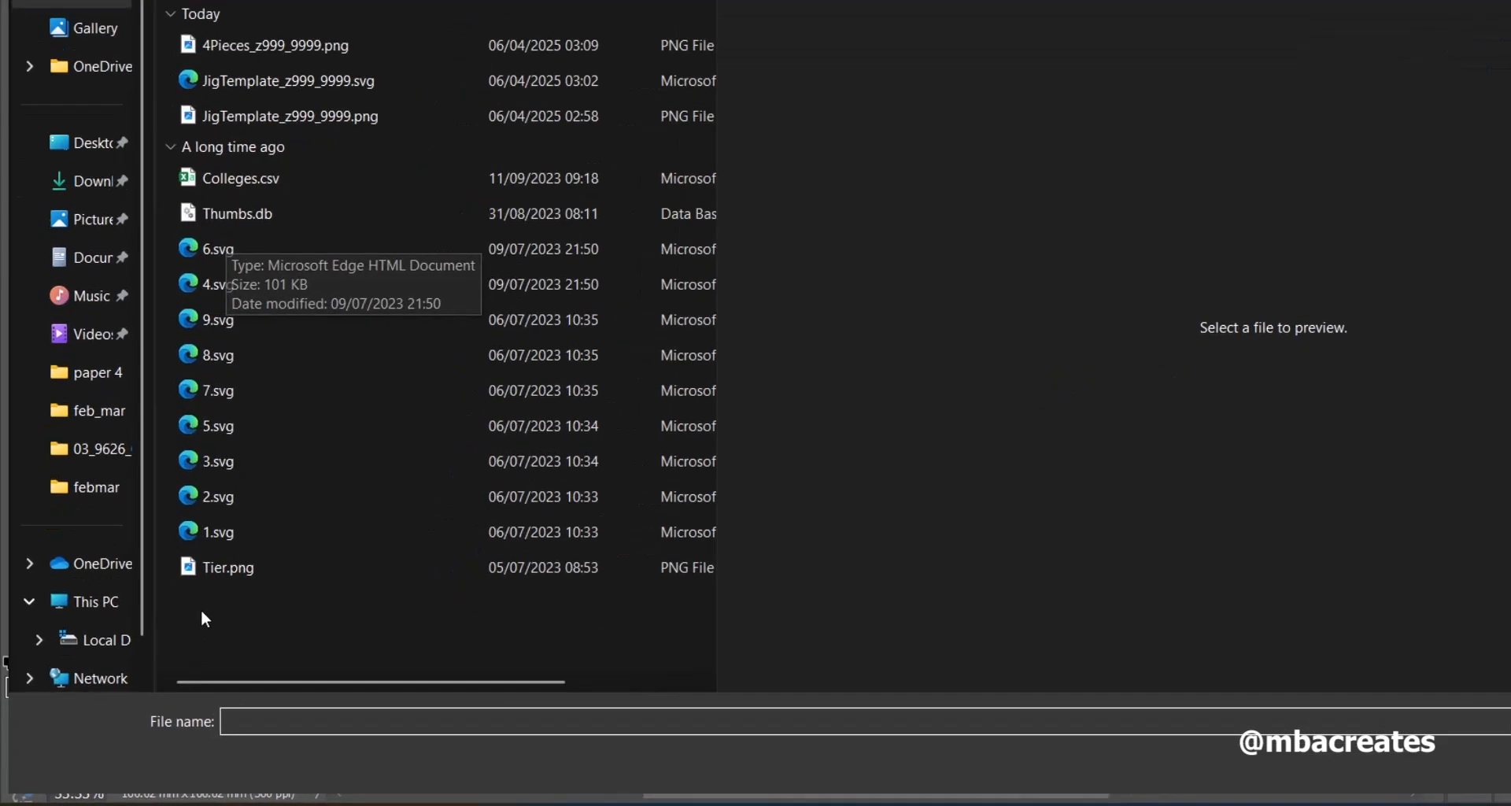
pyautogui.click(210, 573)
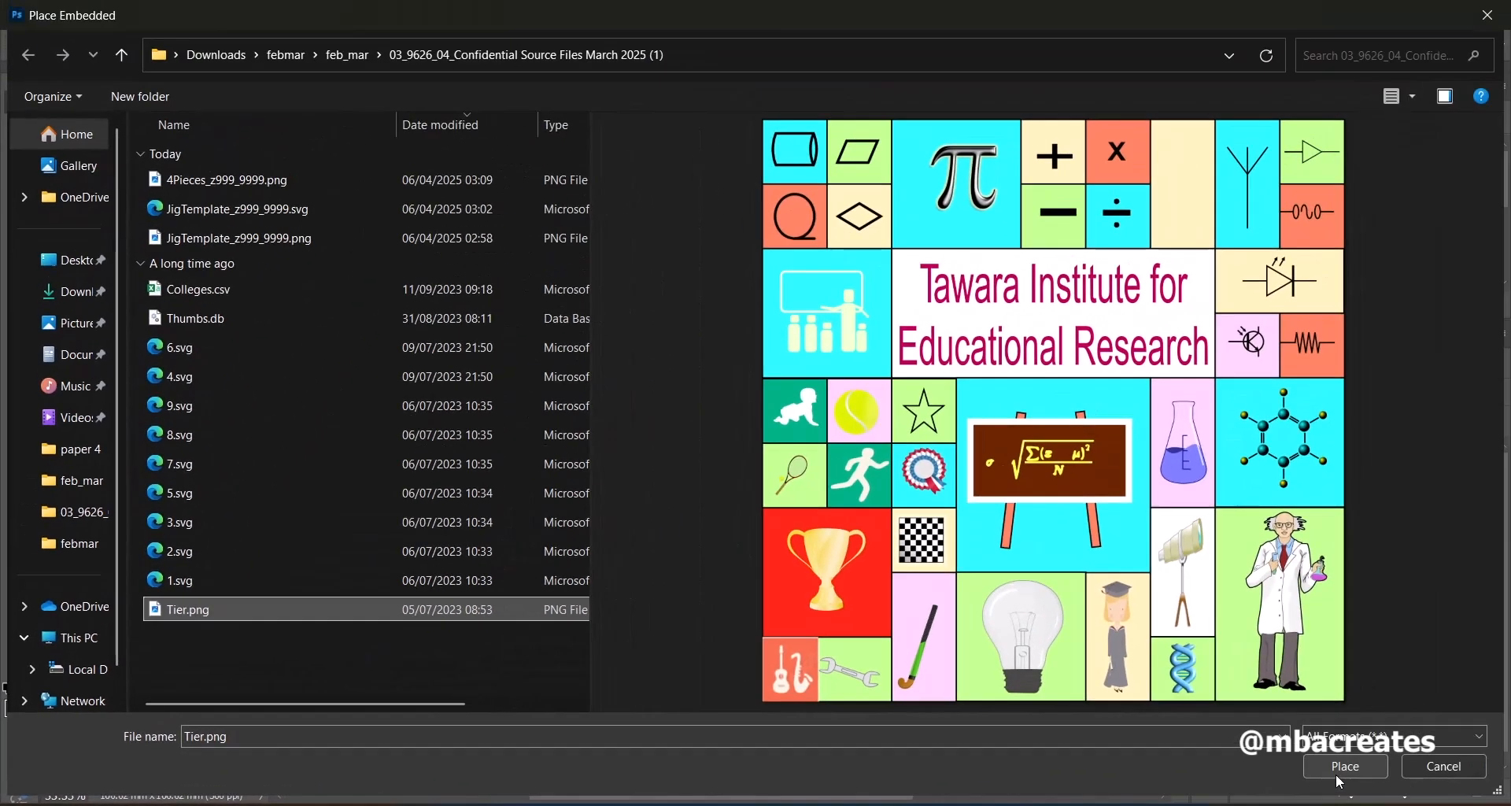
pyautogui.click(1344, 768)
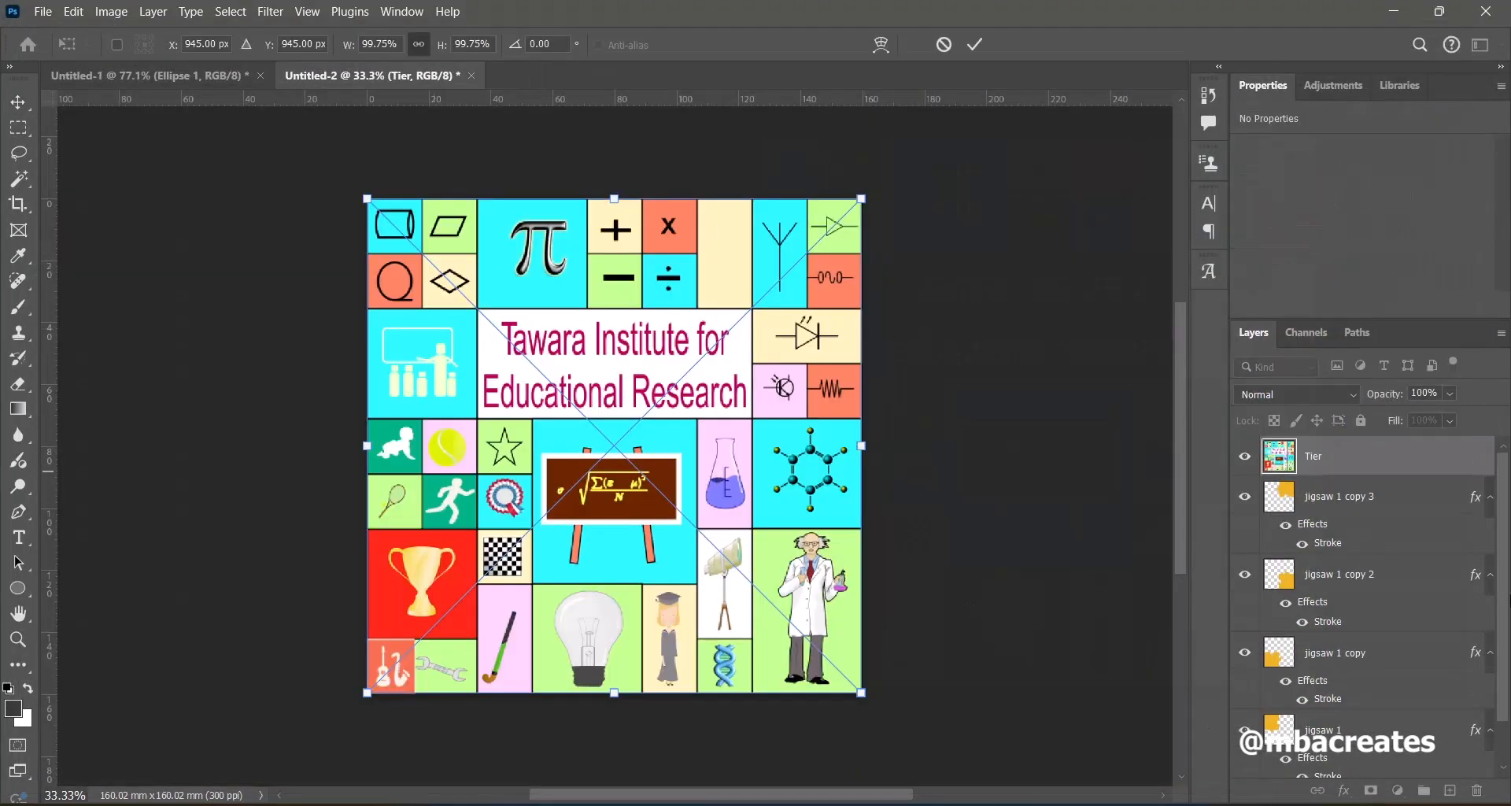
pyautogui.click(975, 45)
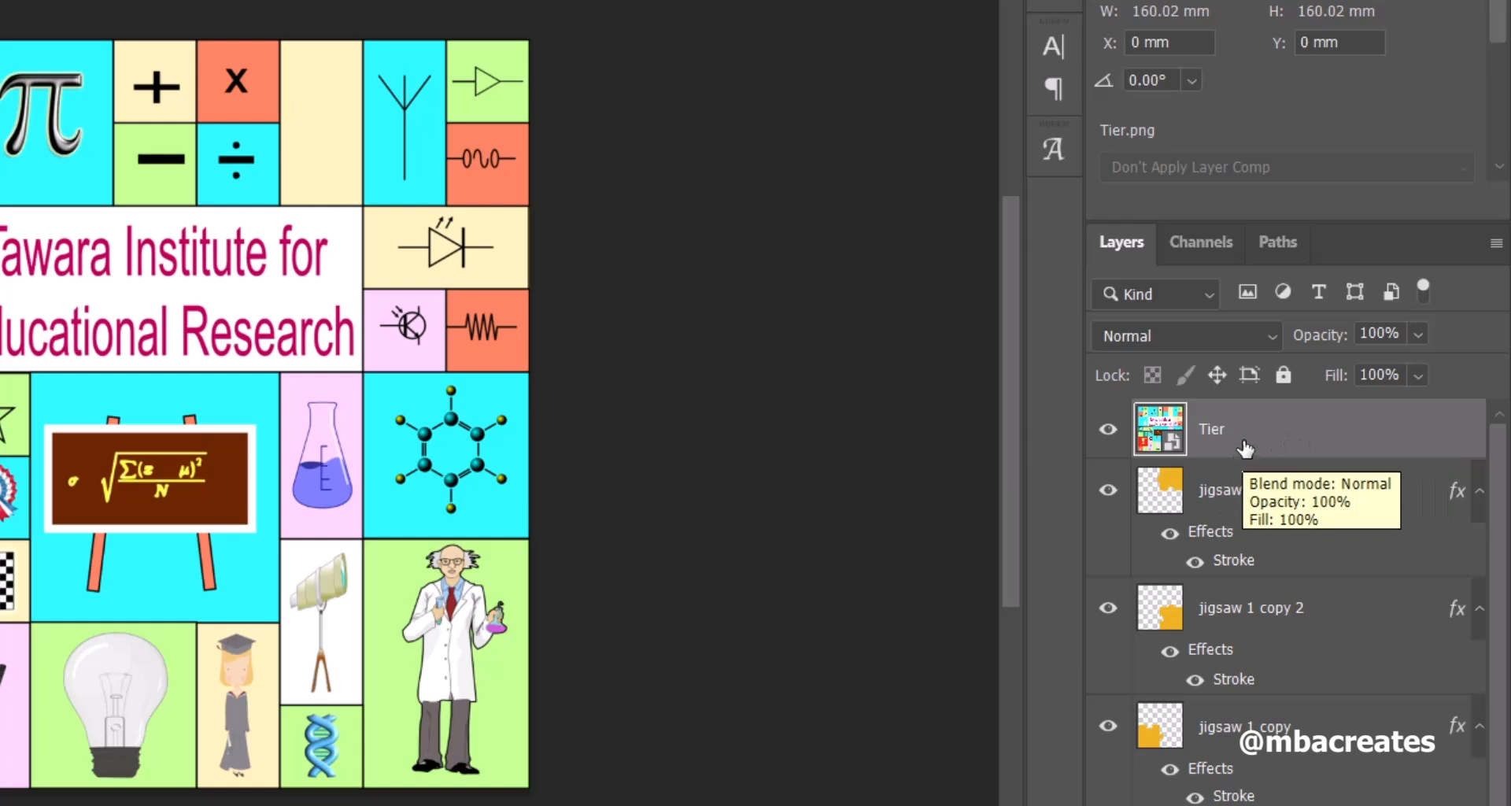
# Move the Tier layer beneath all four jigsaw layers and delete the white Layer 0.
pyautogui.moveTo(1245, 439); pyautogui.dragTo(1276, 762)
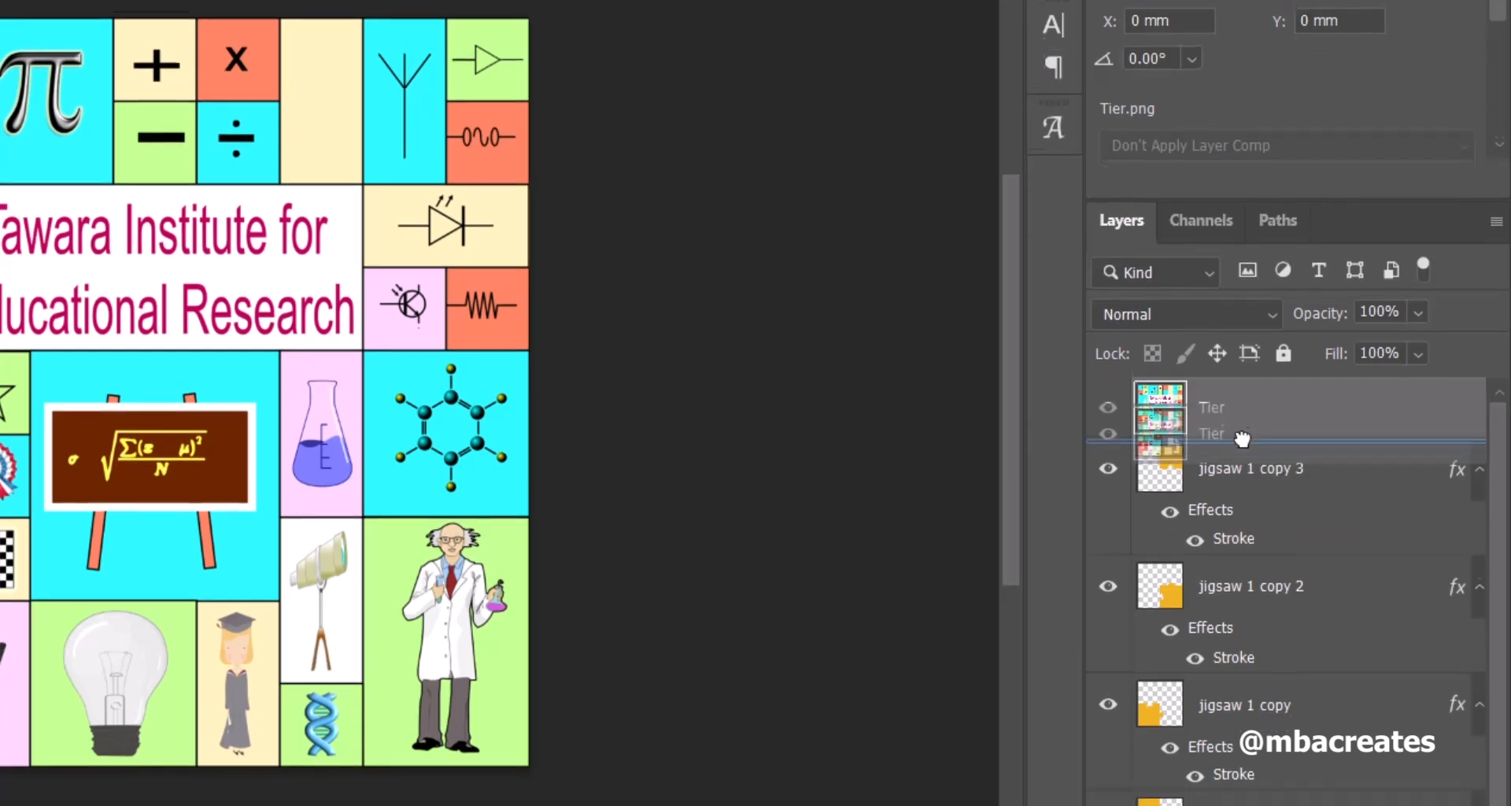
pyautogui.moveTo(1276, 612); pyautogui.dragTo(1265, 693)
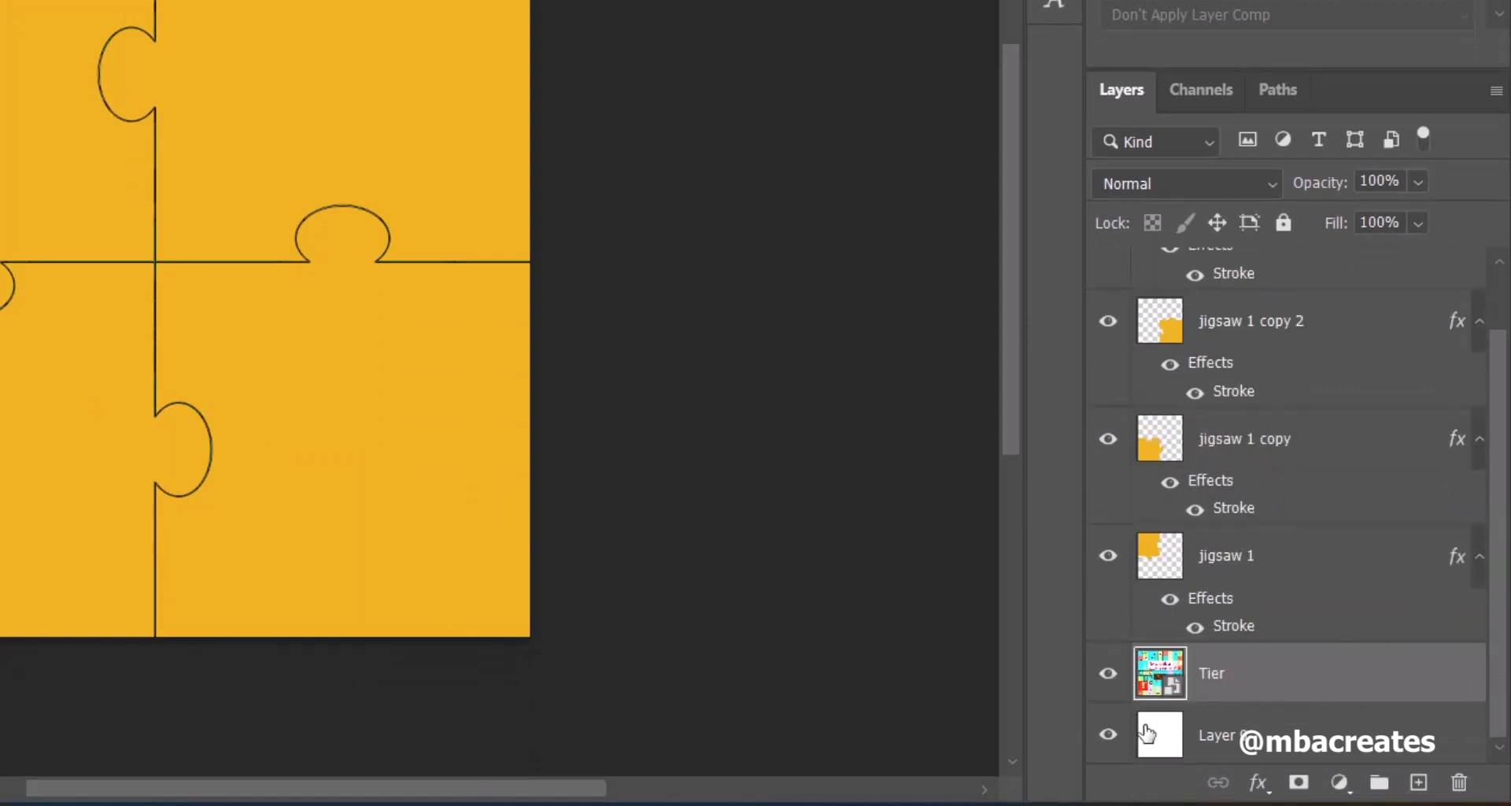
pyautogui.click(1250, 740)
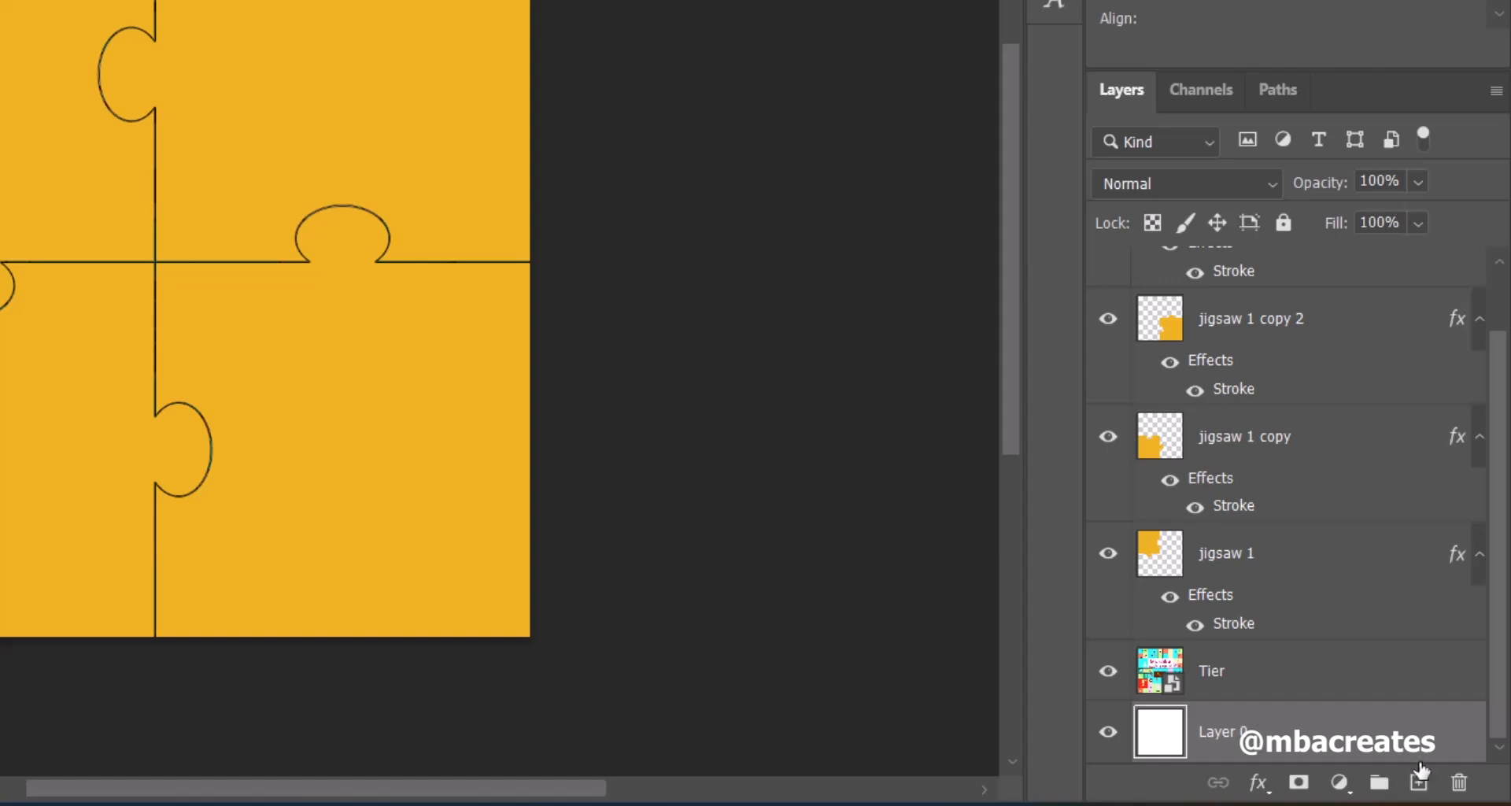
pyautogui.click(1458, 783)
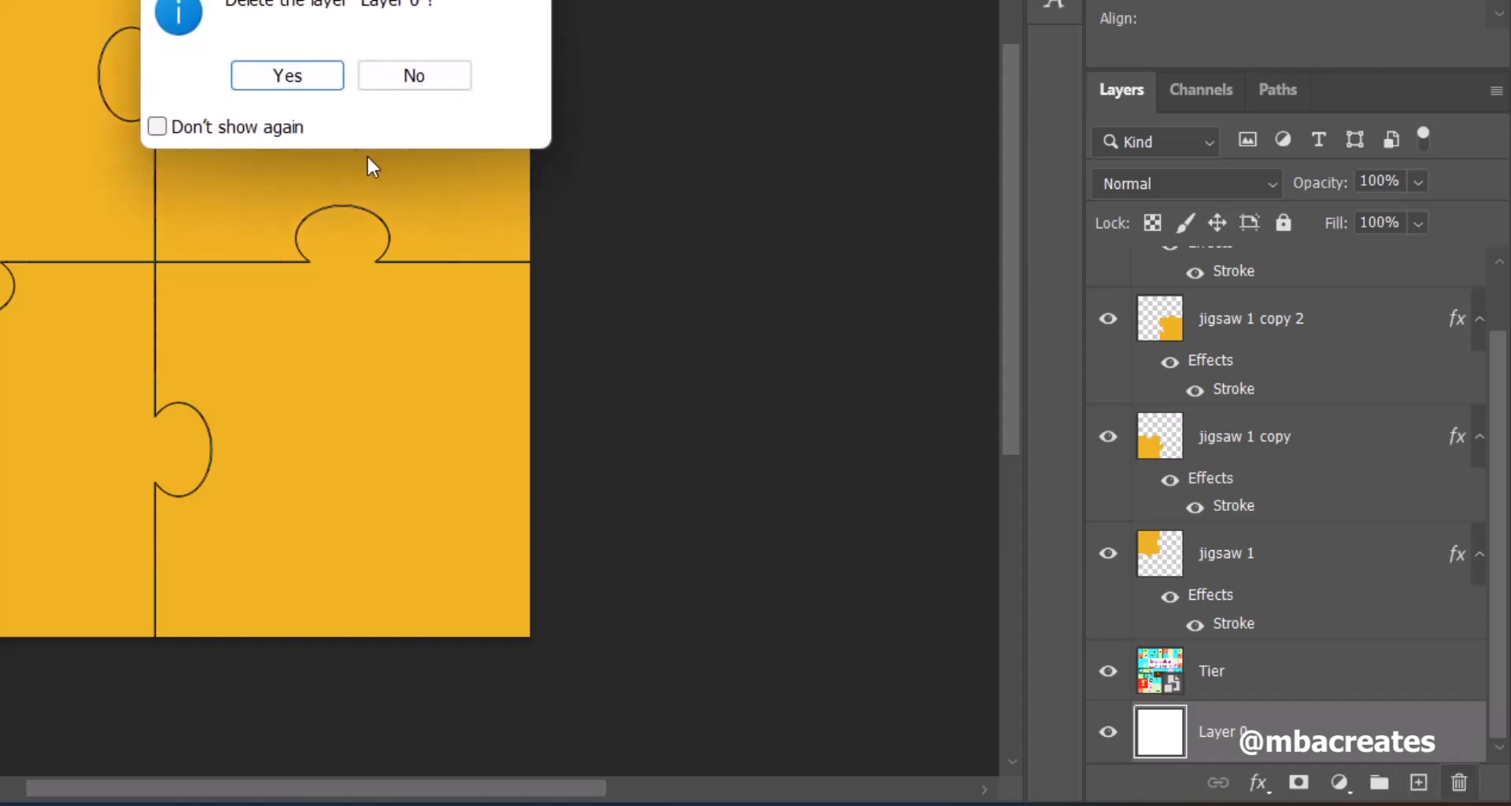
pyautogui.click(303, 77)
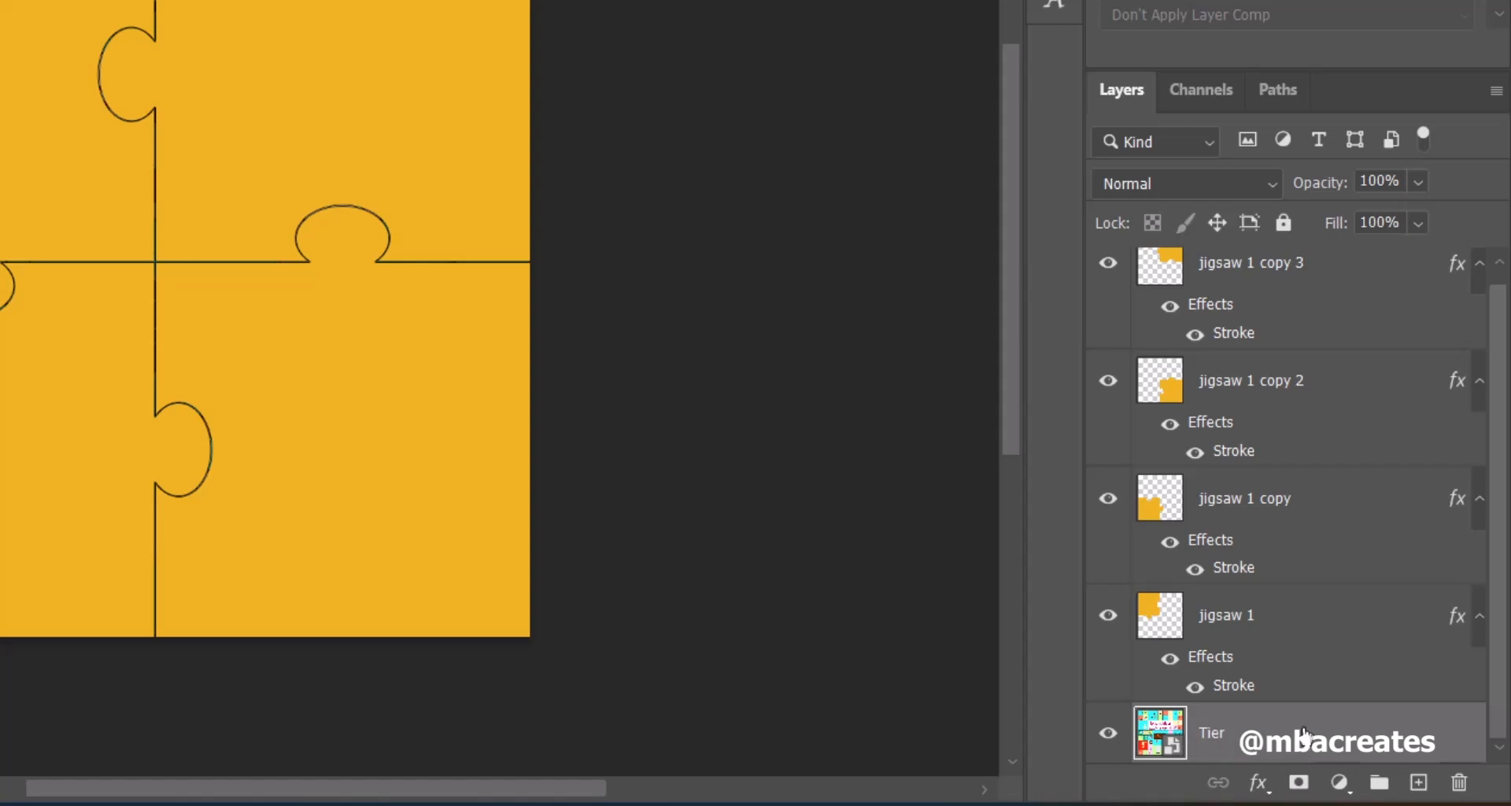
# Duplicate the Tier layer and close the Properties tab group to make room for the layer list.
pyautogui.hotkey('ctrl', 'j')
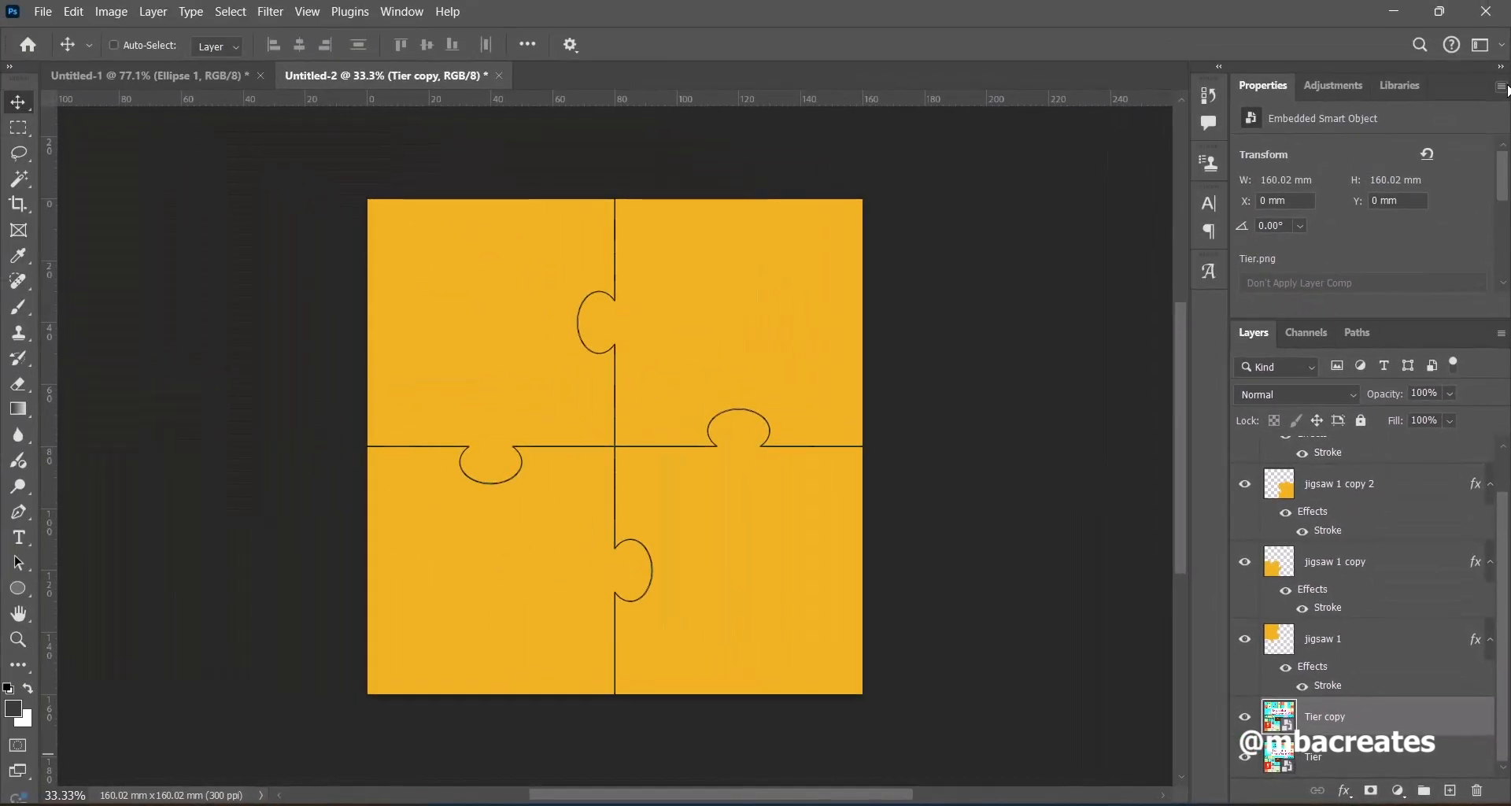
pyautogui.rightClick(1506, 93)
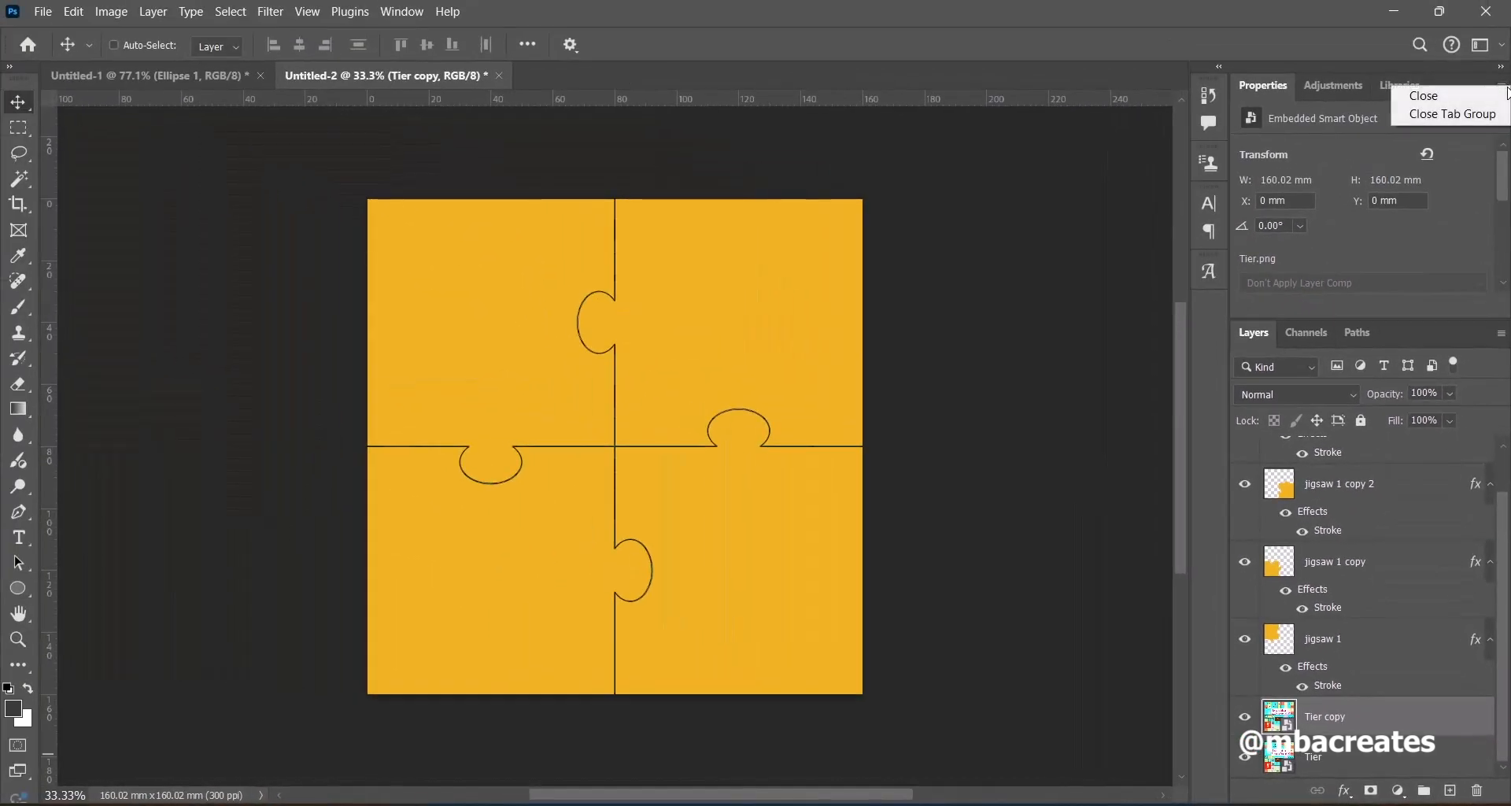
pyautogui.click(1476, 117)
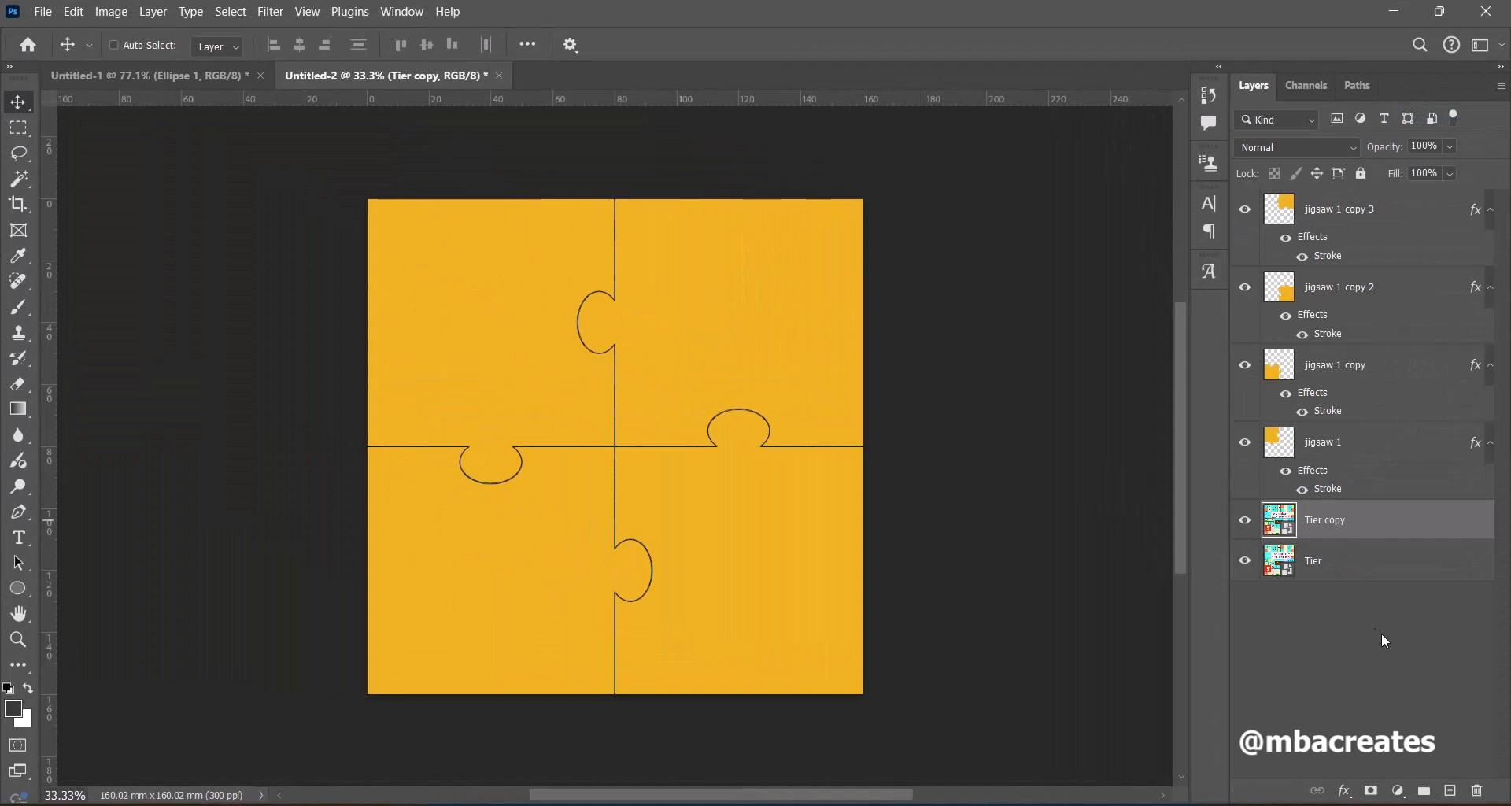
# Rasterize the Tier and Tier copy layers together.
pyautogui.keyDown('ctrl'); pyautogui.click(1342, 570); pyautogui.keyUp('ctrl')
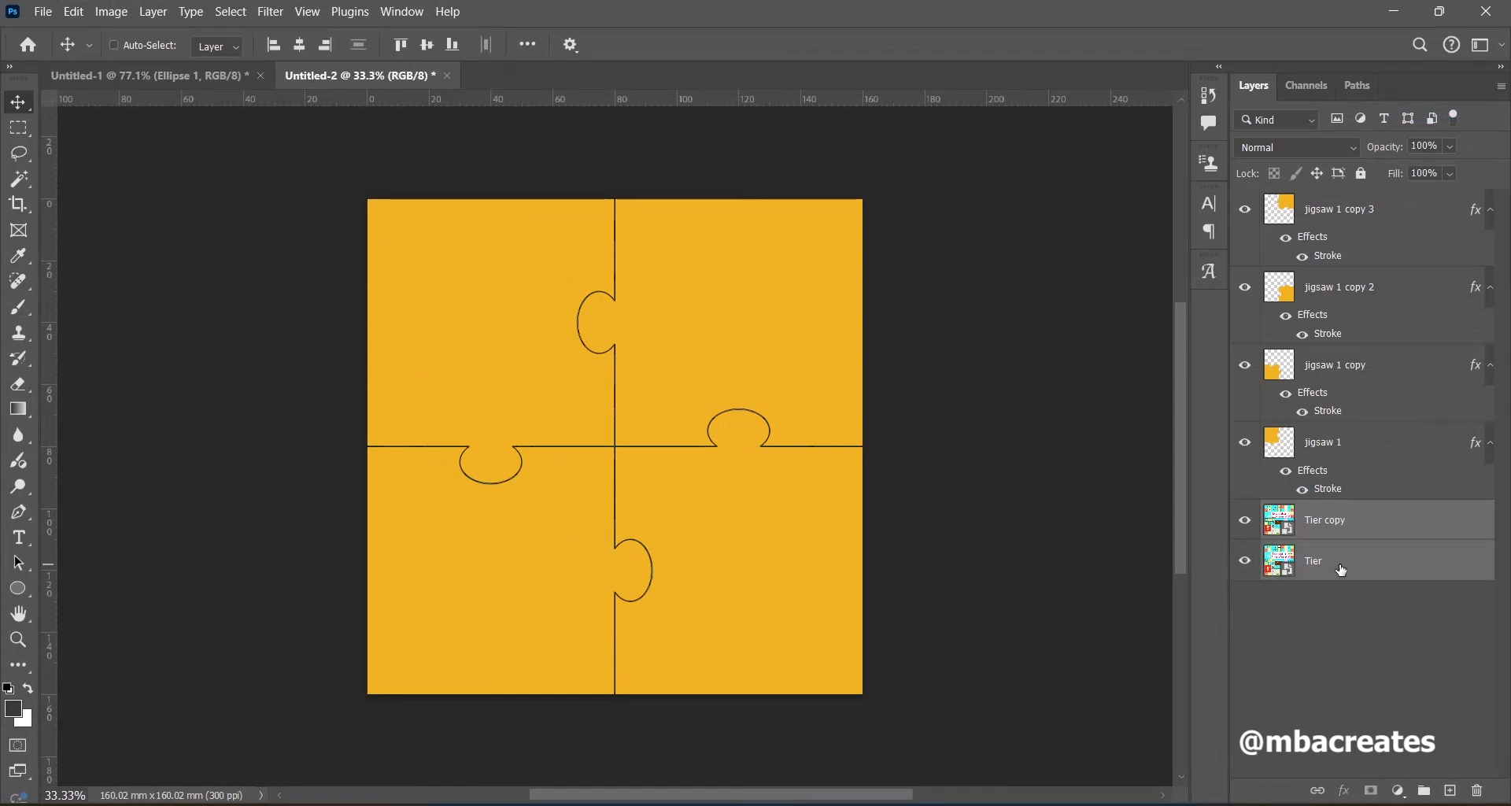
pyautogui.rightClick(1347, 569)
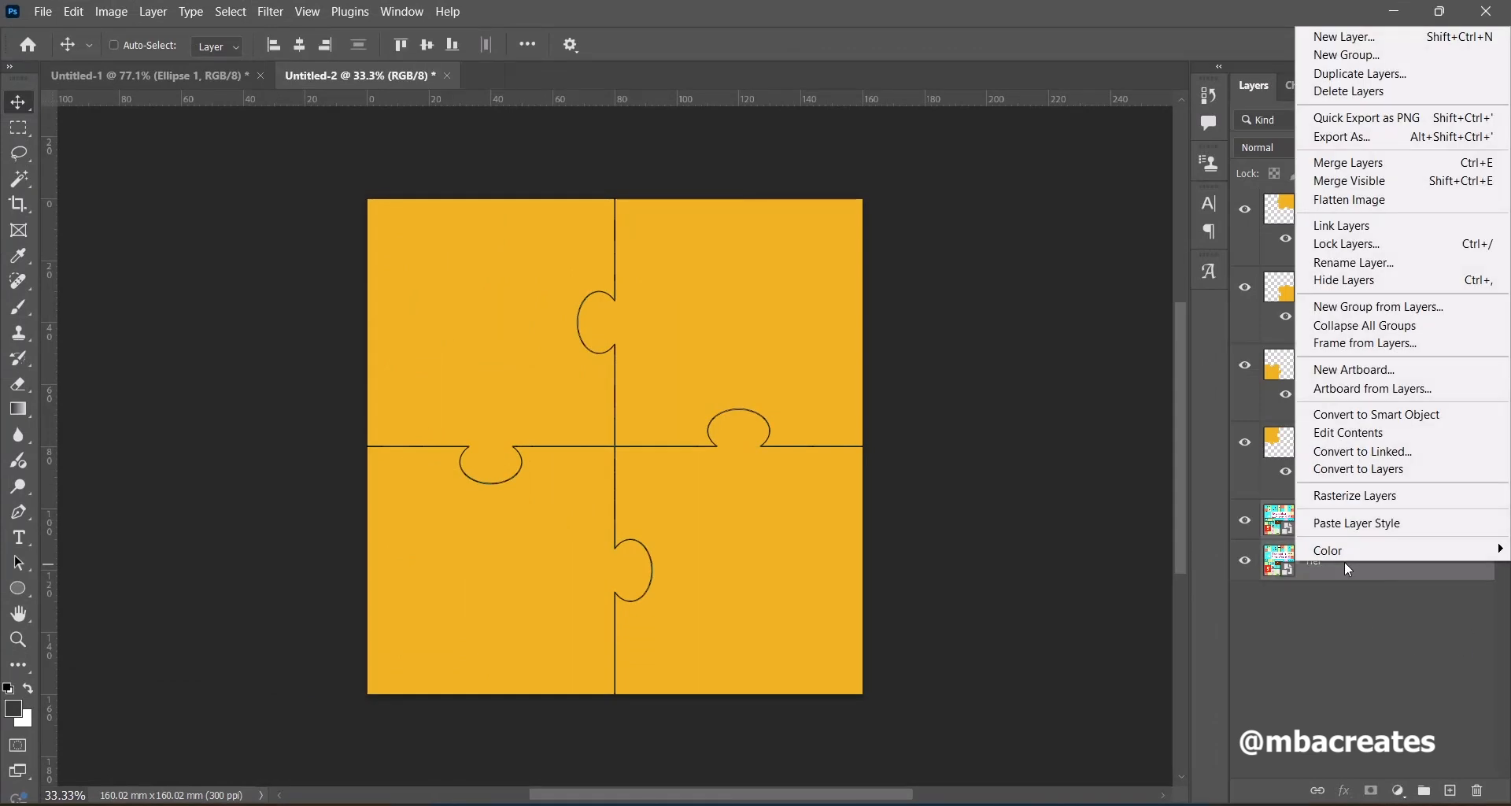
pyautogui.click(1347, 497)
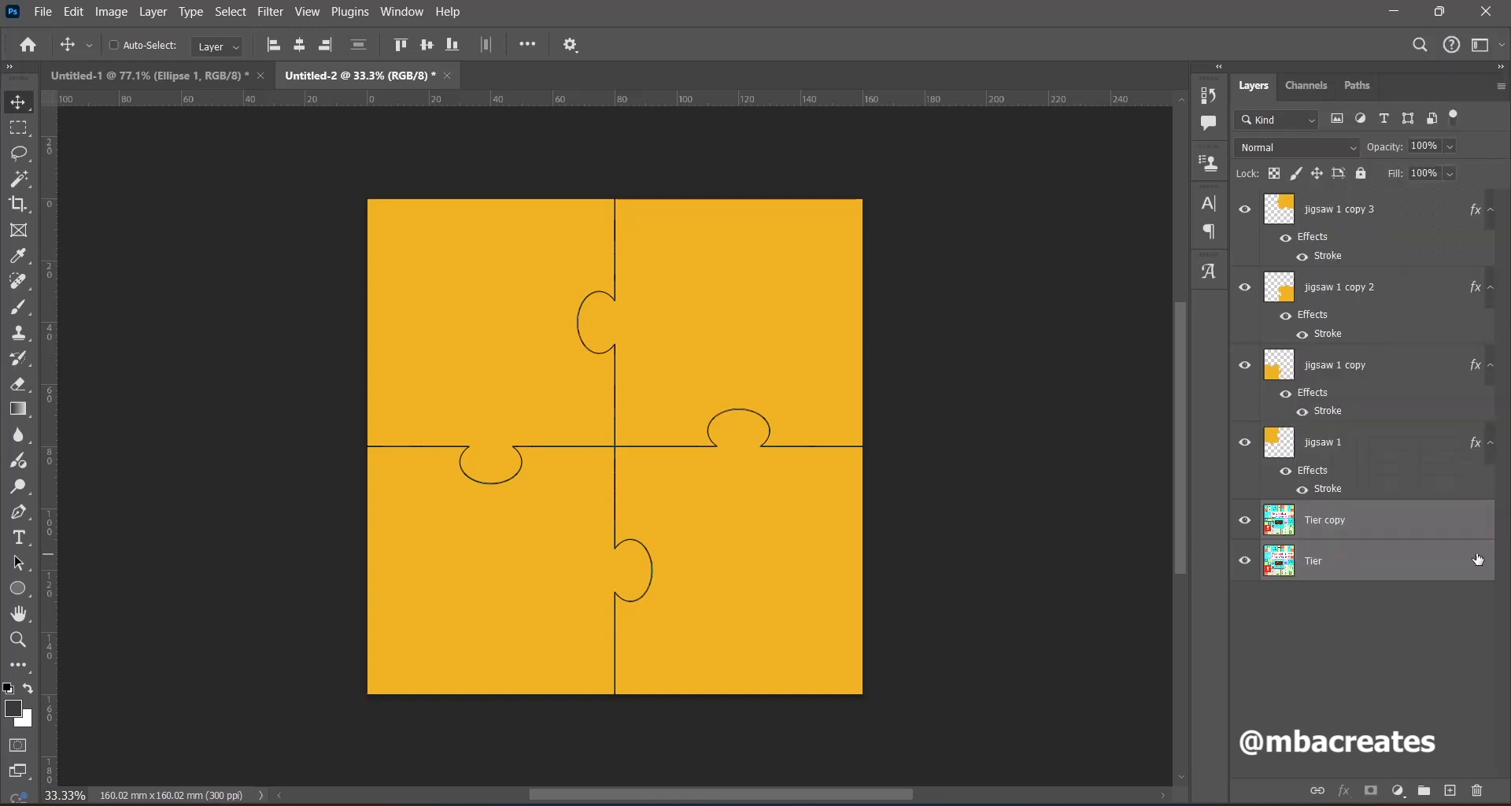
# Copy the jigsaw 1 outline's area from the Tier copy layer and paste it in place as a new layer.
pyautogui.click(1336, 532)
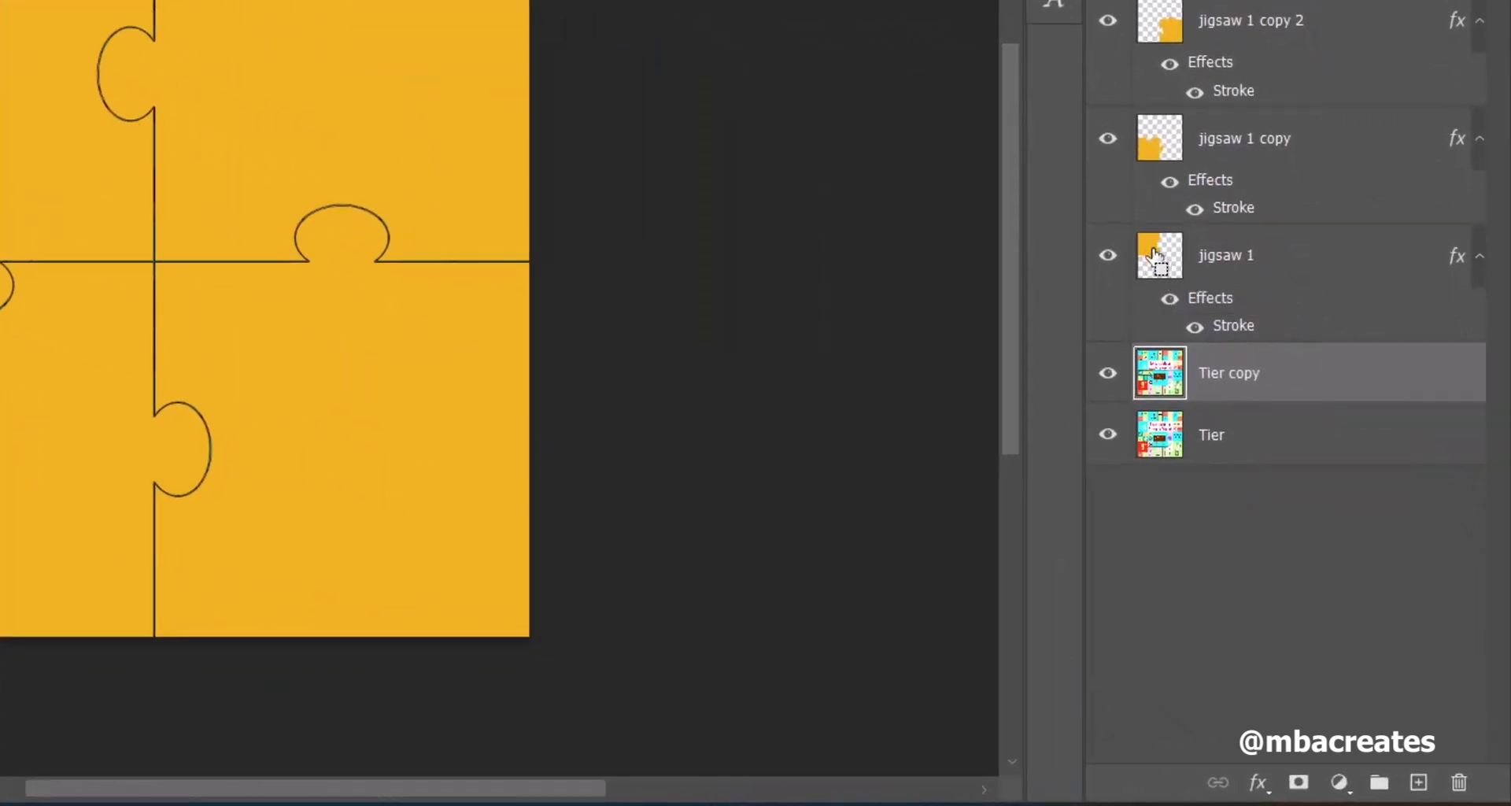
pyautogui.keyDown('ctrl'); pyautogui.click(1155, 256); pyautogui.keyUp('ctrl')
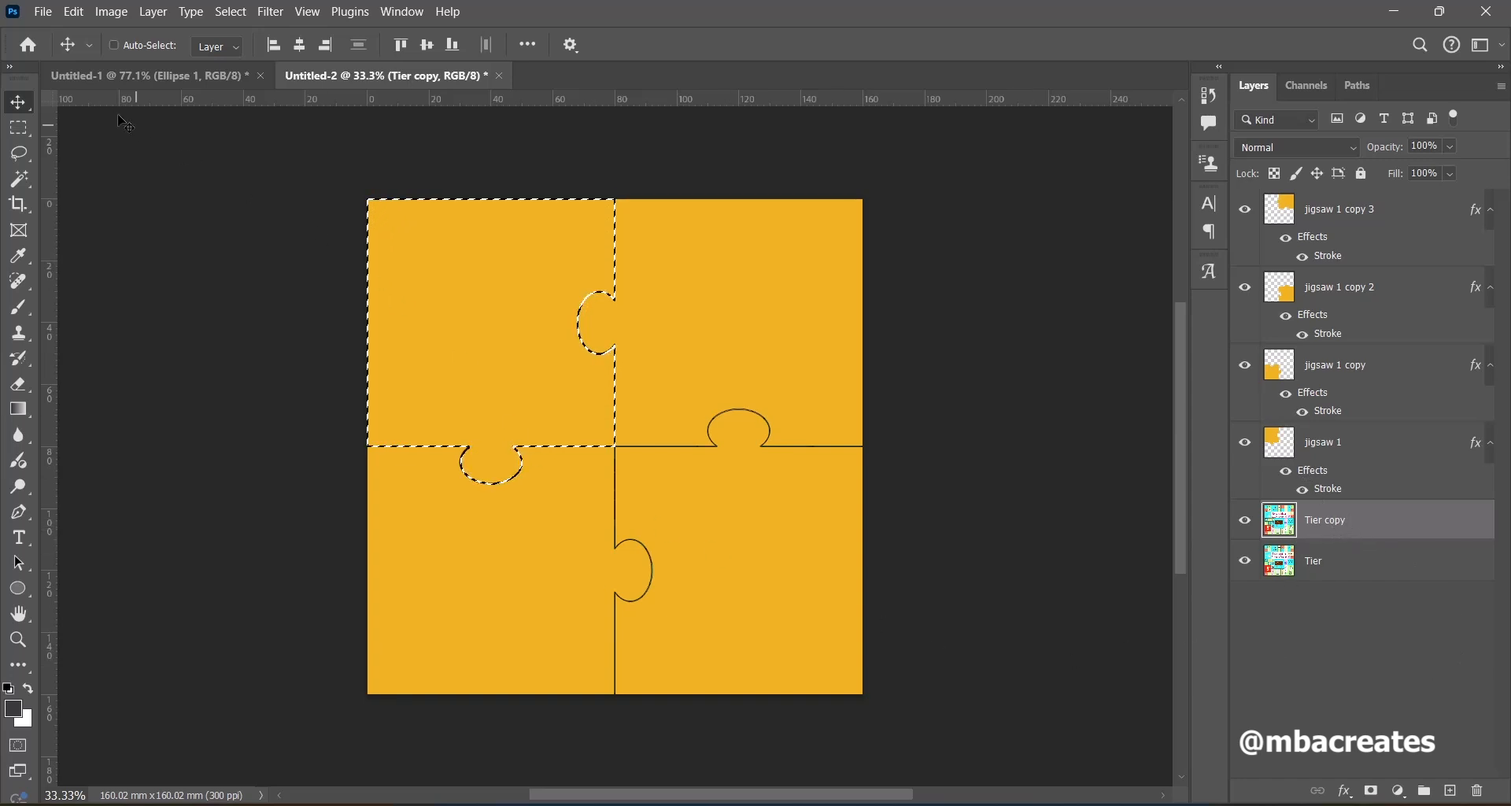
pyautogui.click(73, 11)
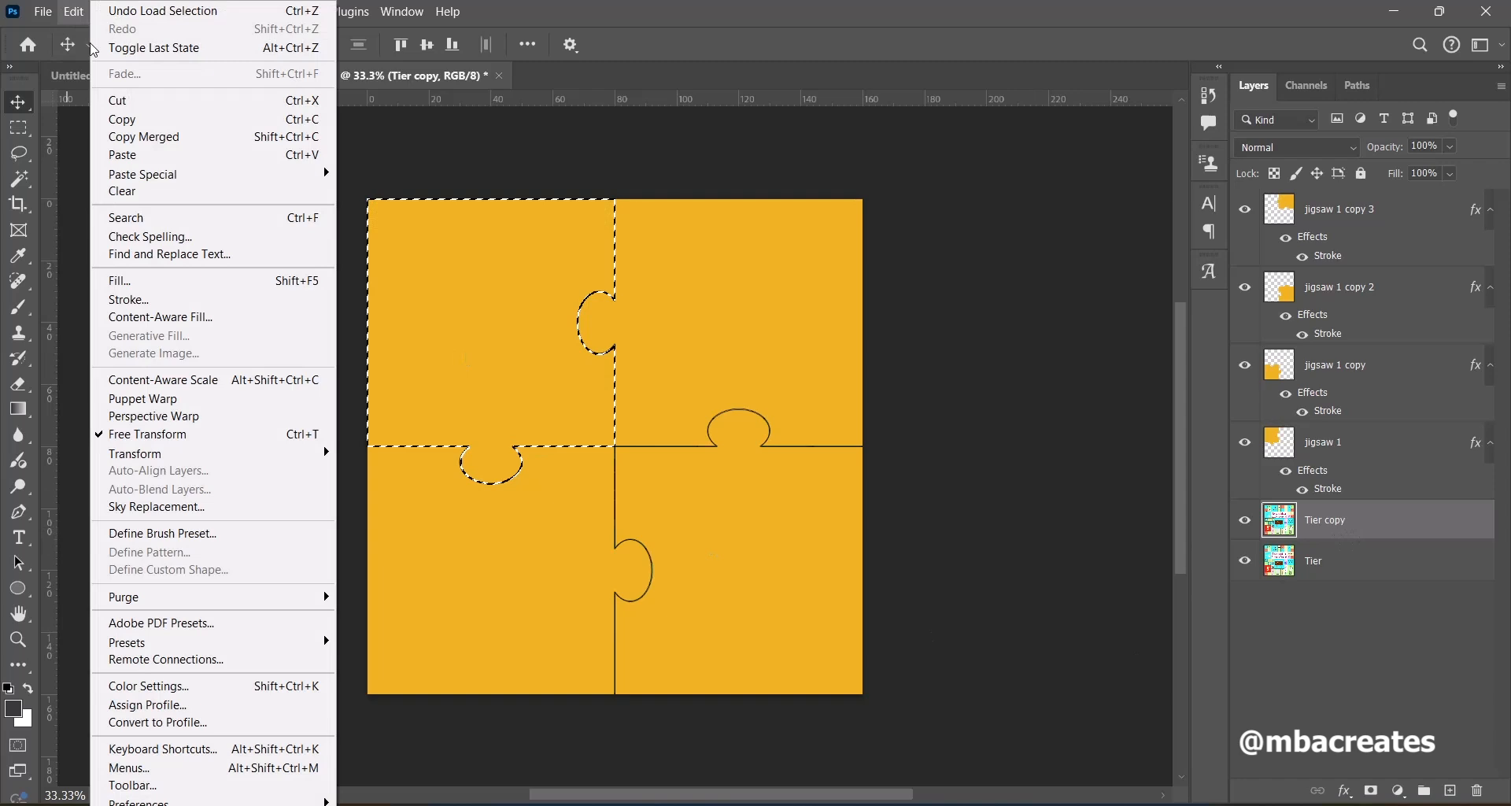
pyautogui.click(122, 120)
pyautogui.click(75, 13)
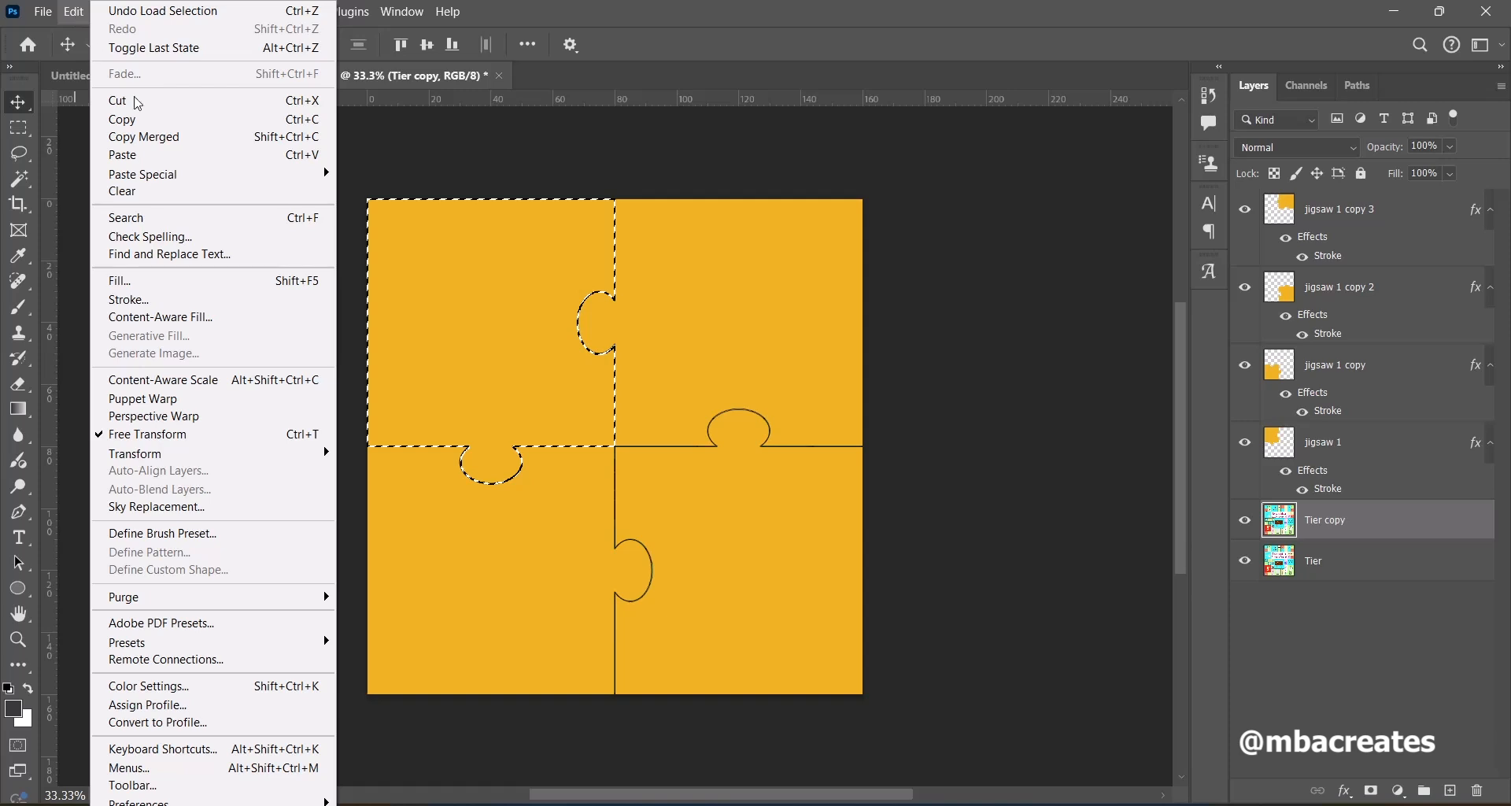
pyautogui.moveTo(157, 180)
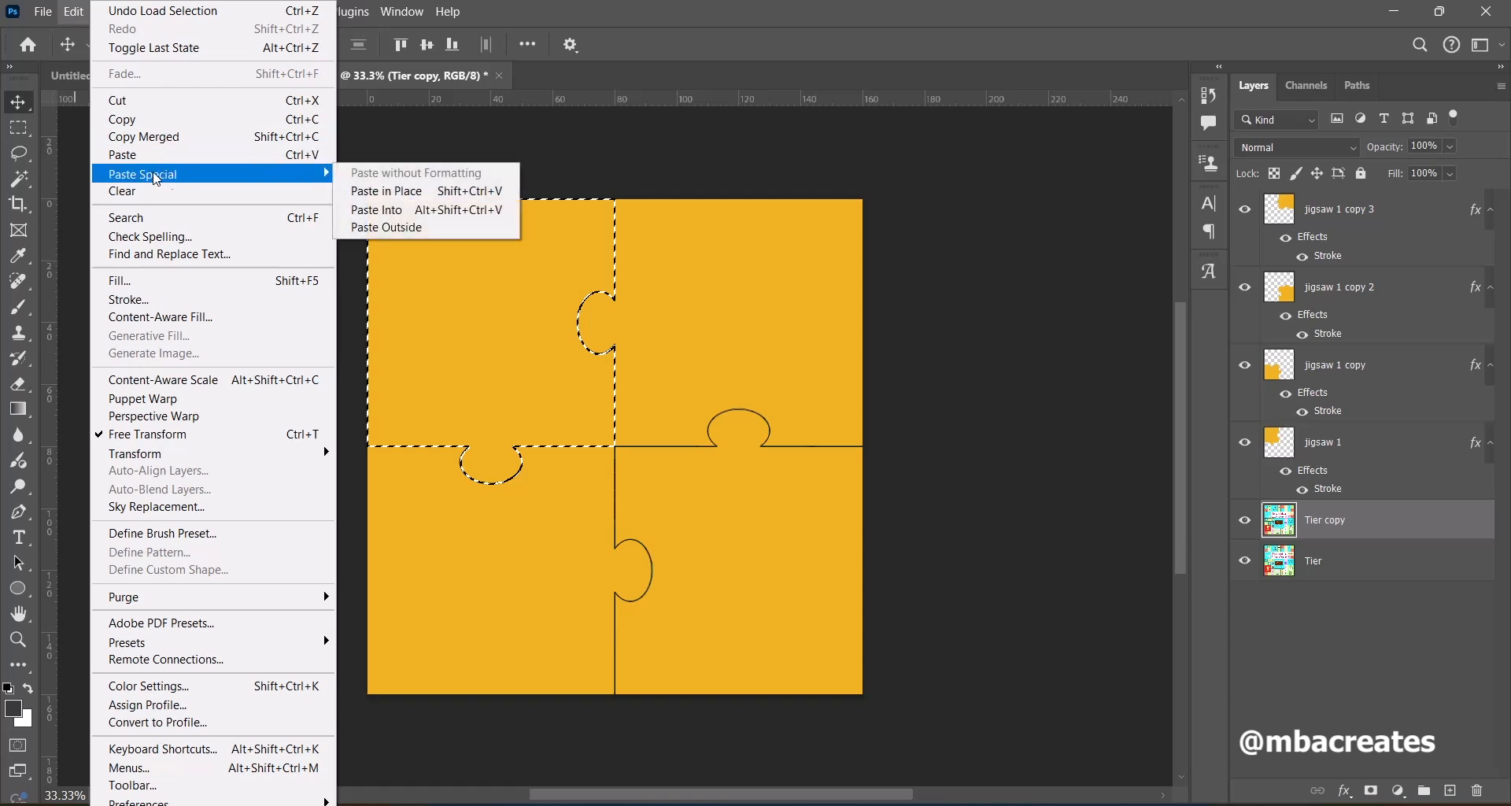
pyautogui.click(376, 197)
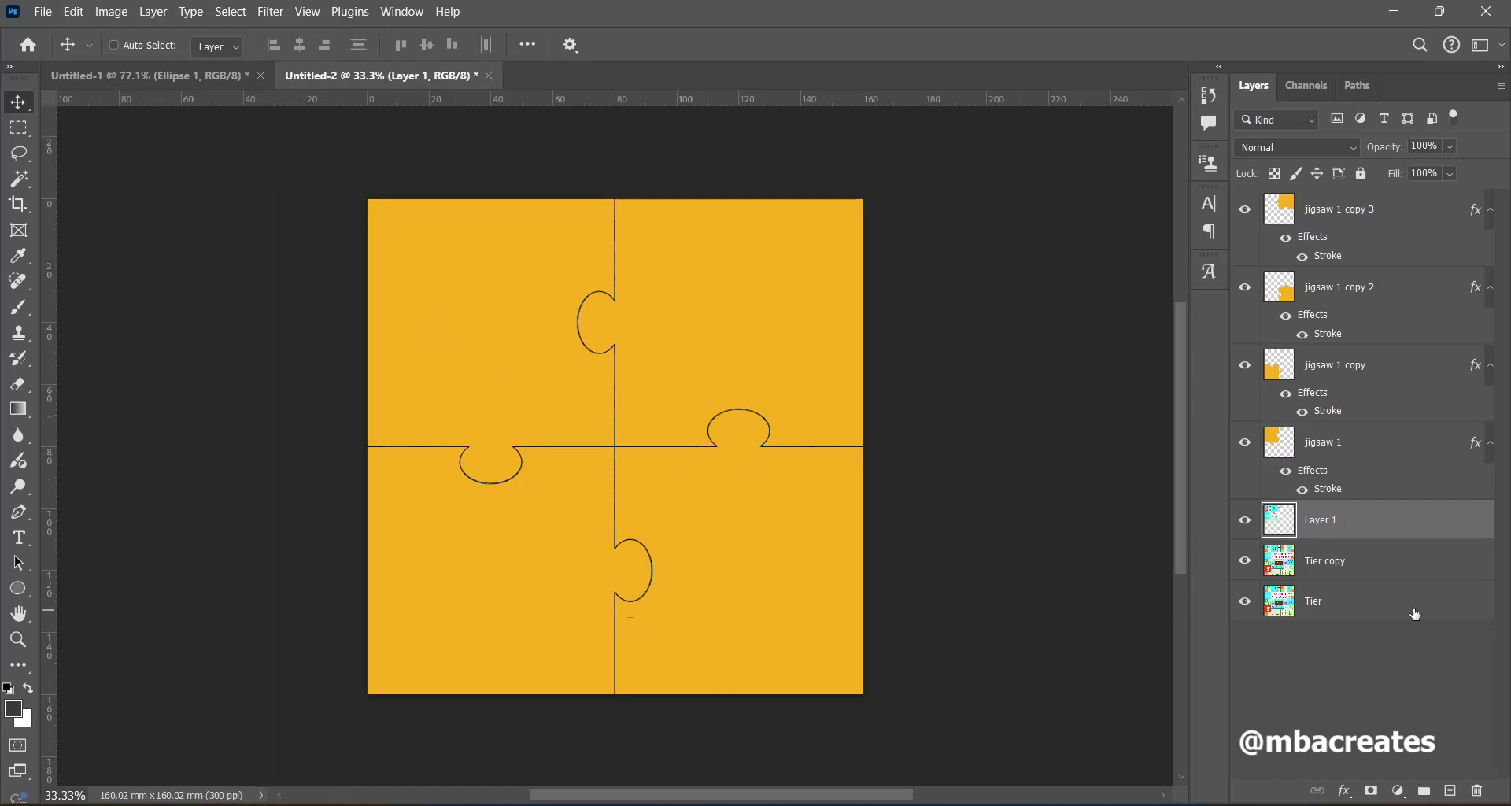
# Hide the four jigsaw layers, Tier copy and Tier to examine the cut piece on Layer 1 alone.
pyautogui.scroll(2, 1414, 615)
pyautogui.scroll(-1, 1414, 615)
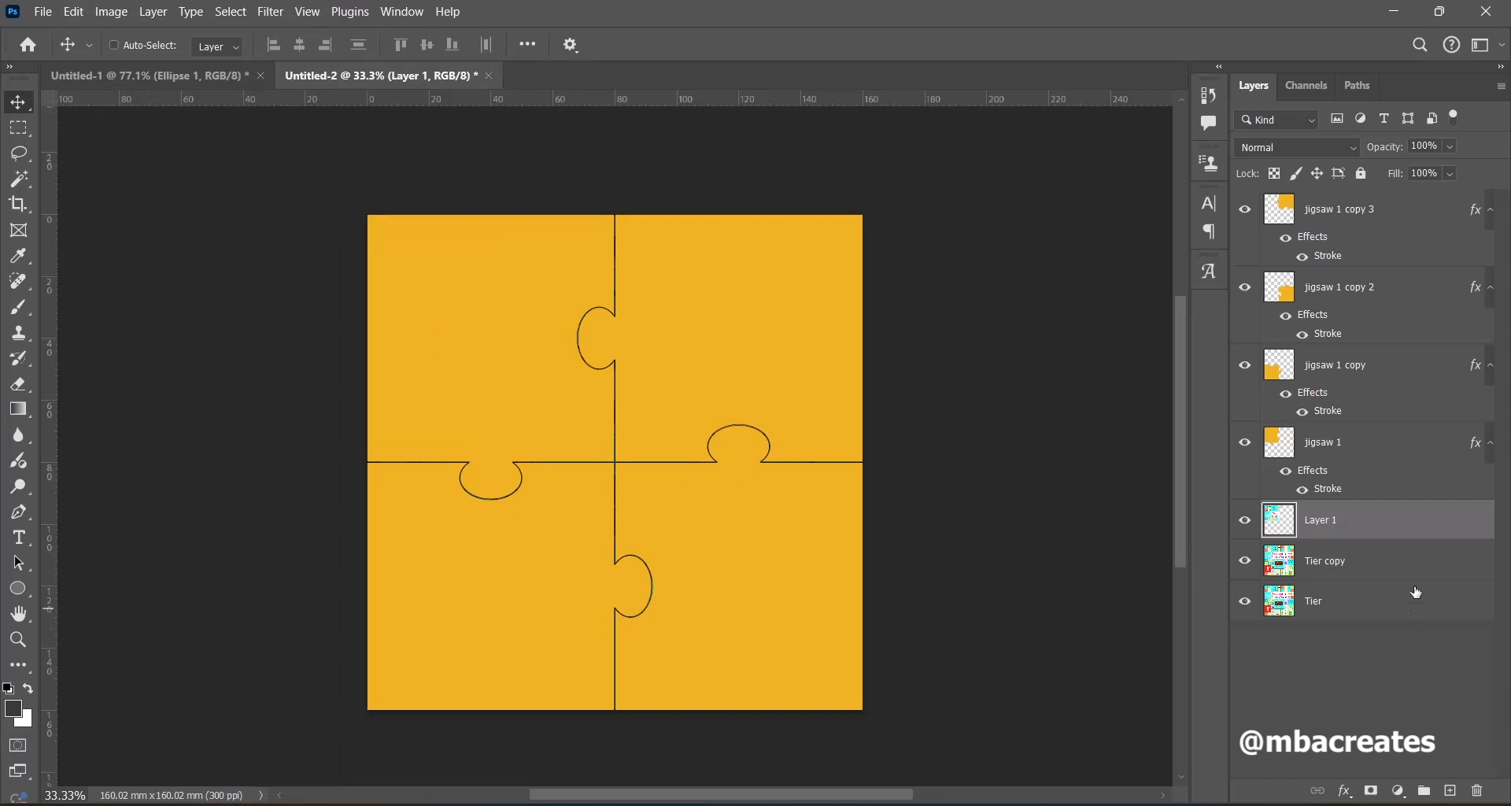
pyautogui.click(1245, 211)
pyautogui.click(1245, 288)
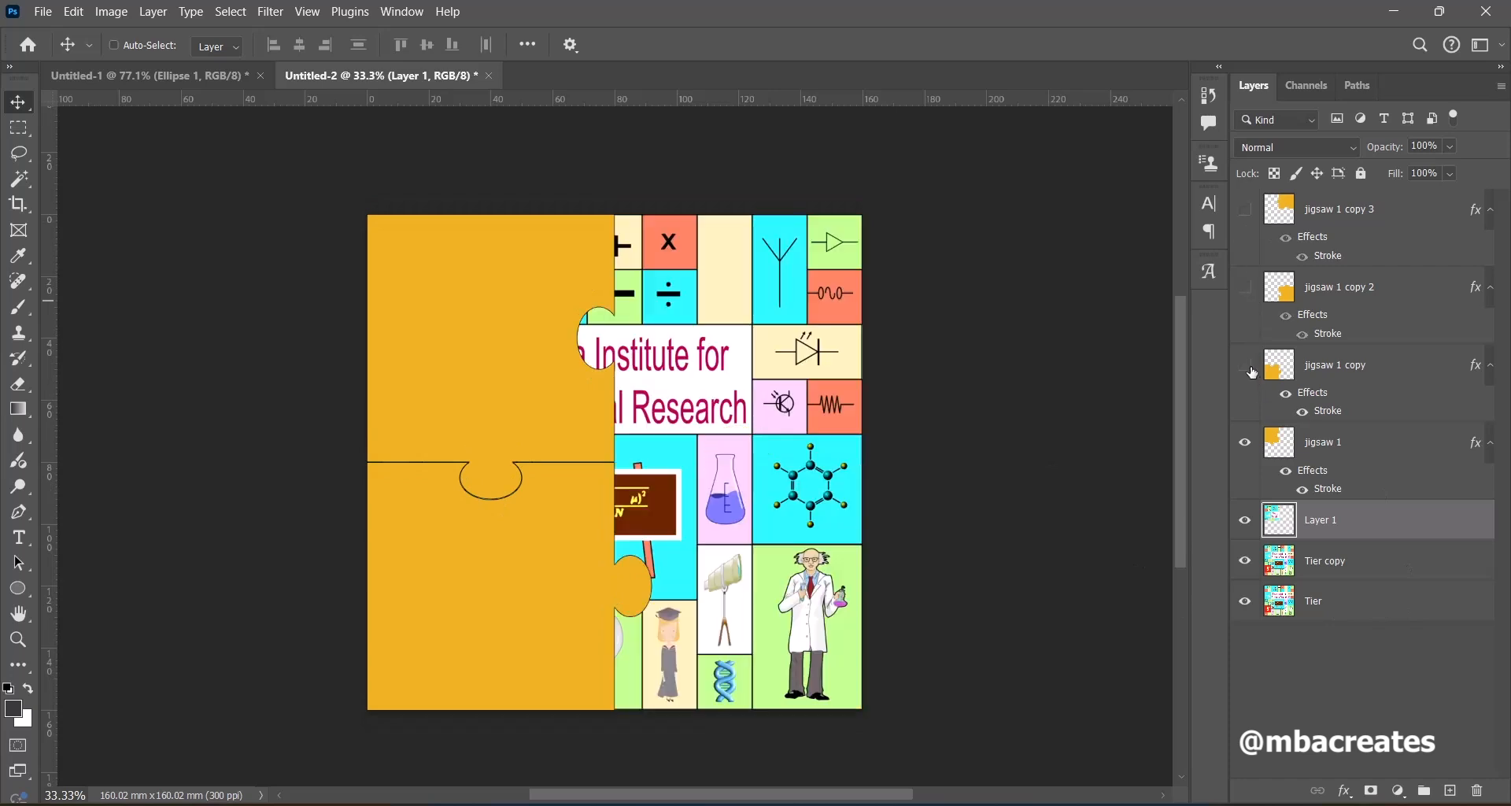
pyautogui.click(1245, 365)
pyautogui.click(1245, 442)
pyautogui.click(1245, 564)
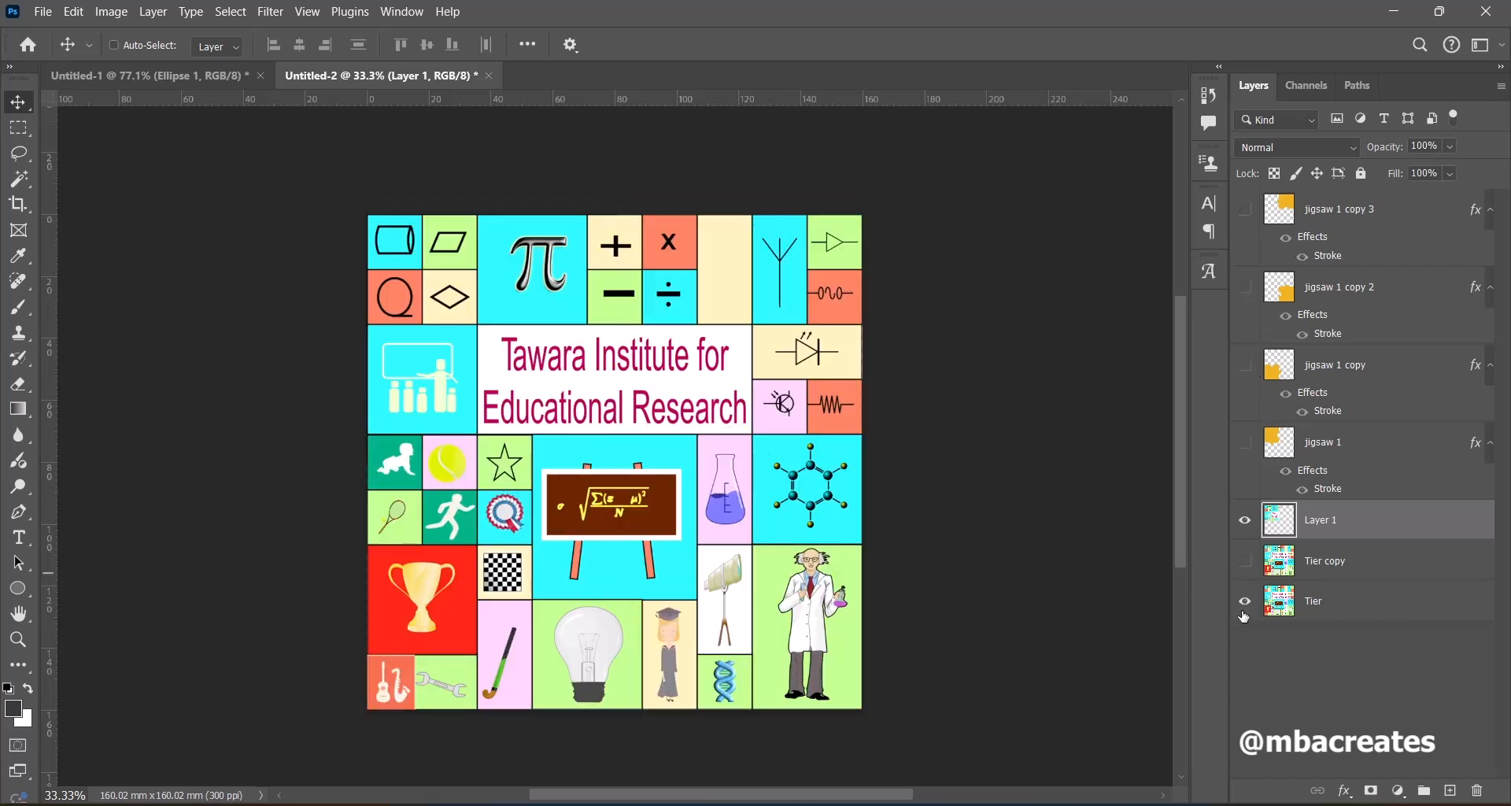
pyautogui.click(1245, 603)
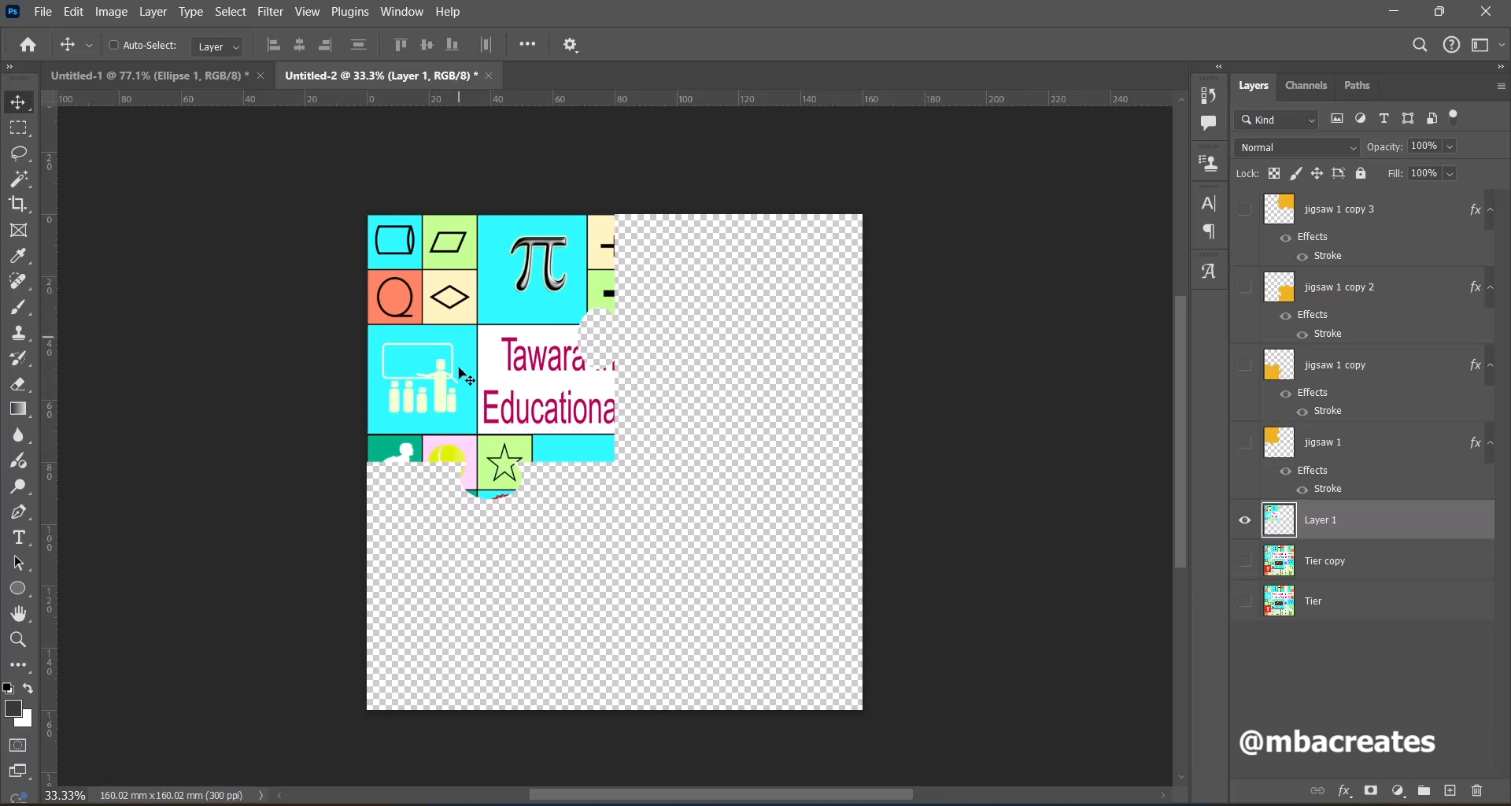
# Restore the visibility of the Tier, Tier copy and four jigsaw layers.
pyautogui.click(1245, 603)
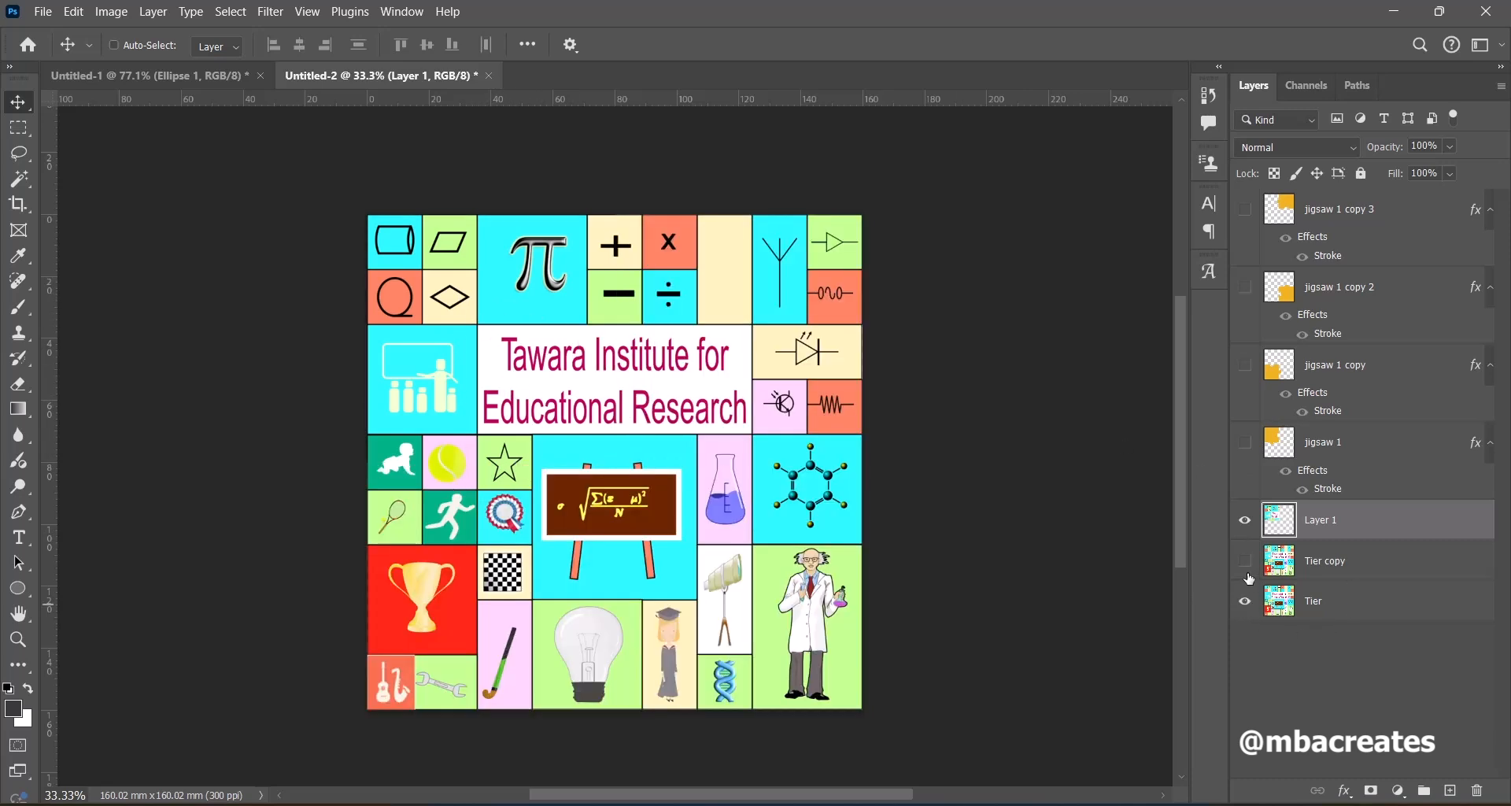
pyautogui.click(1244, 562)
pyautogui.click(1245, 443)
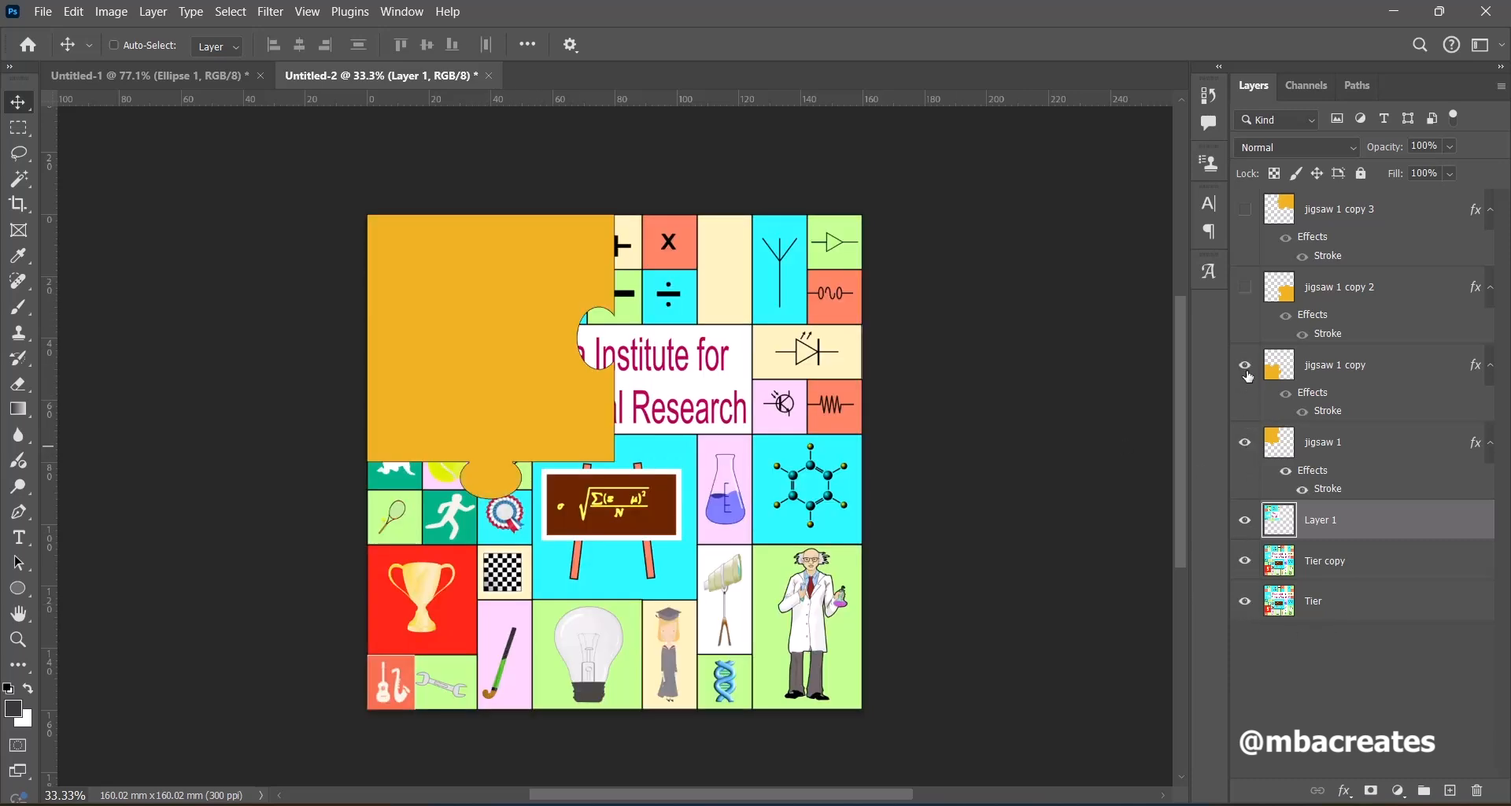
pyautogui.click(1245, 366)
pyautogui.click(1245, 287)
pyautogui.click(1246, 210)
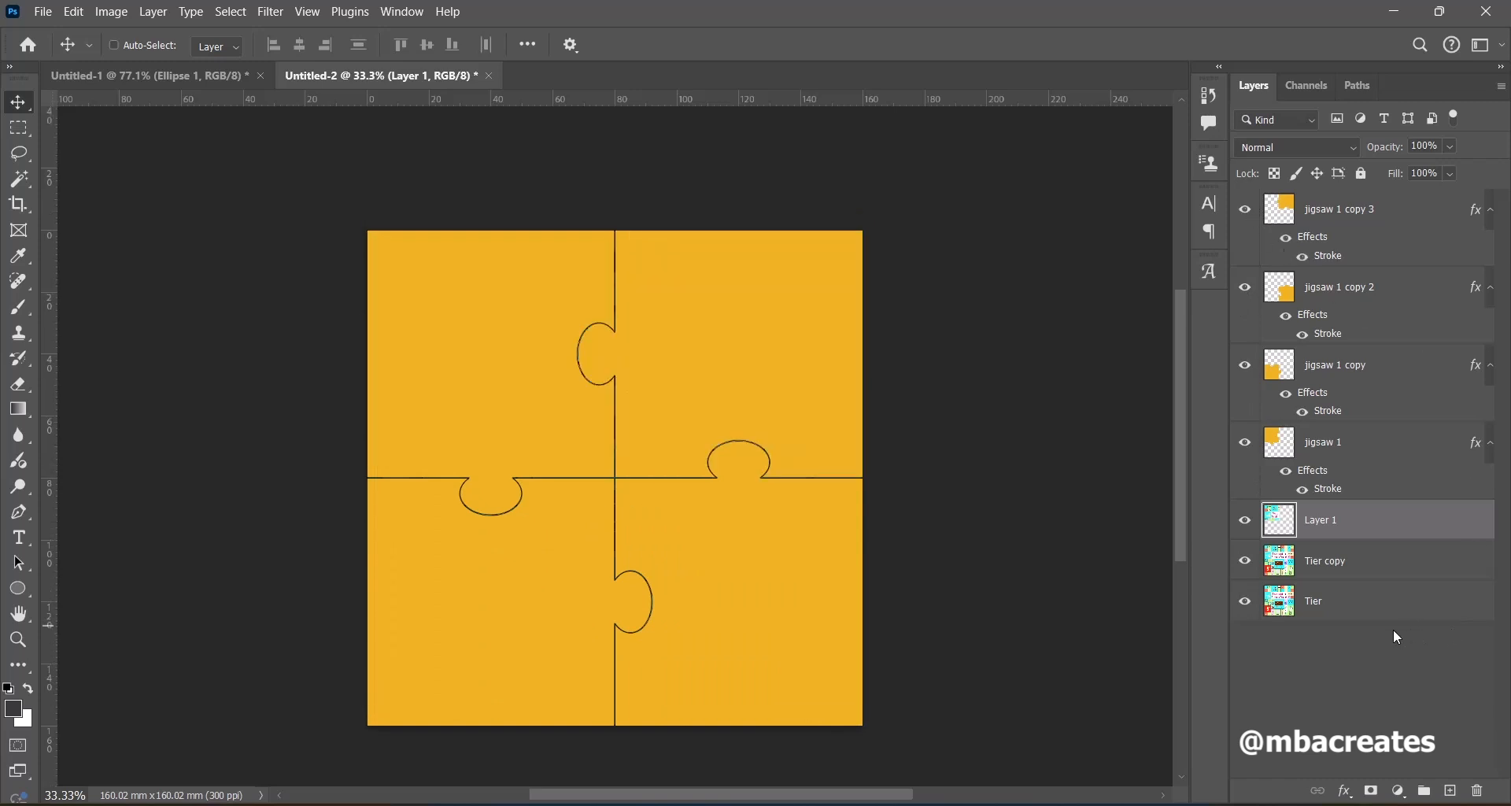
pyautogui.scroll(-2, 1393, 630)
pyautogui.scroll(-1, 1392, 633)
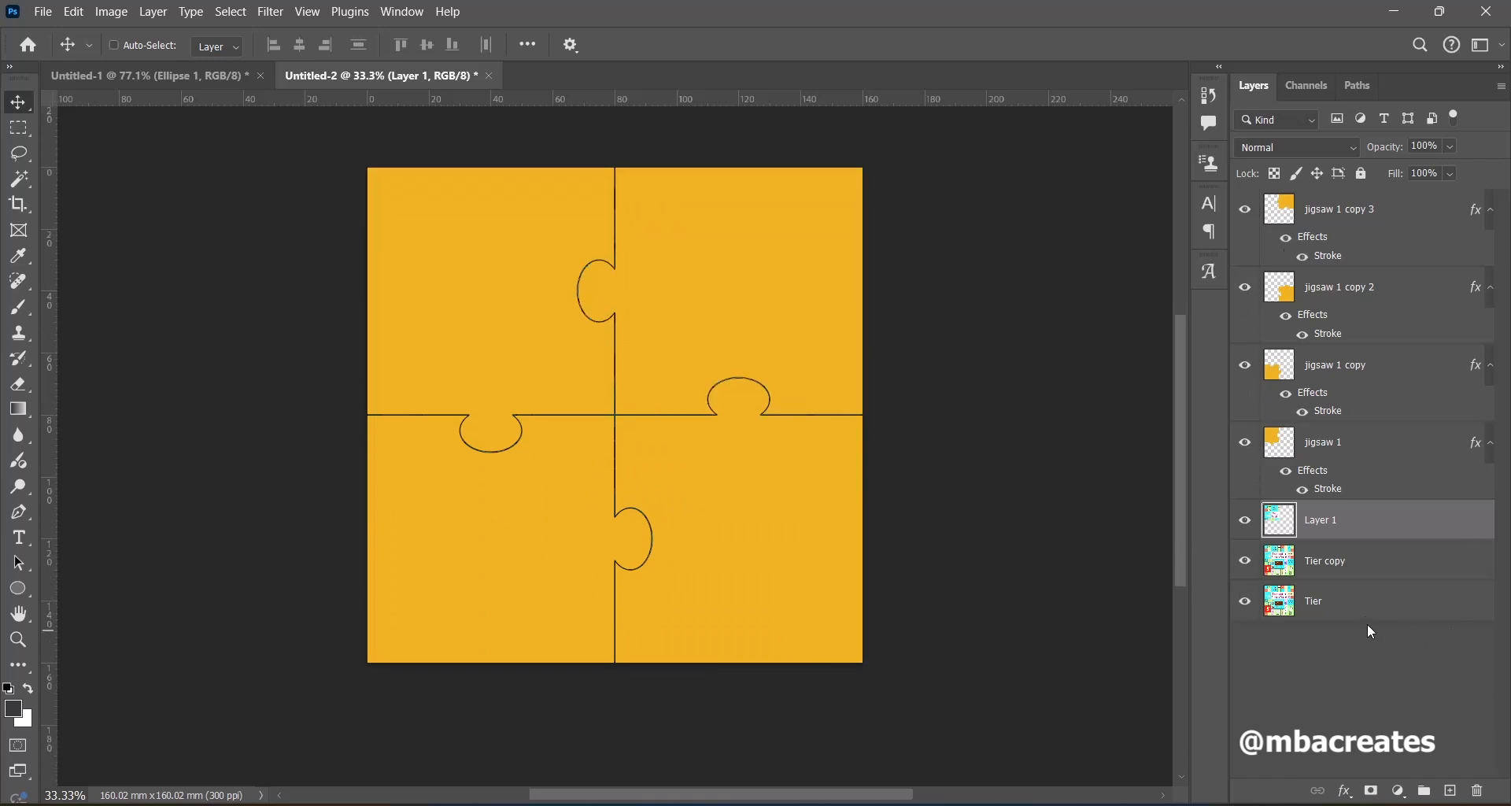
# Copy the jigsaw 1 copy outline's area from the Tier copy layer and paste it in place as a new layer.
pyautogui.click(1335, 570)
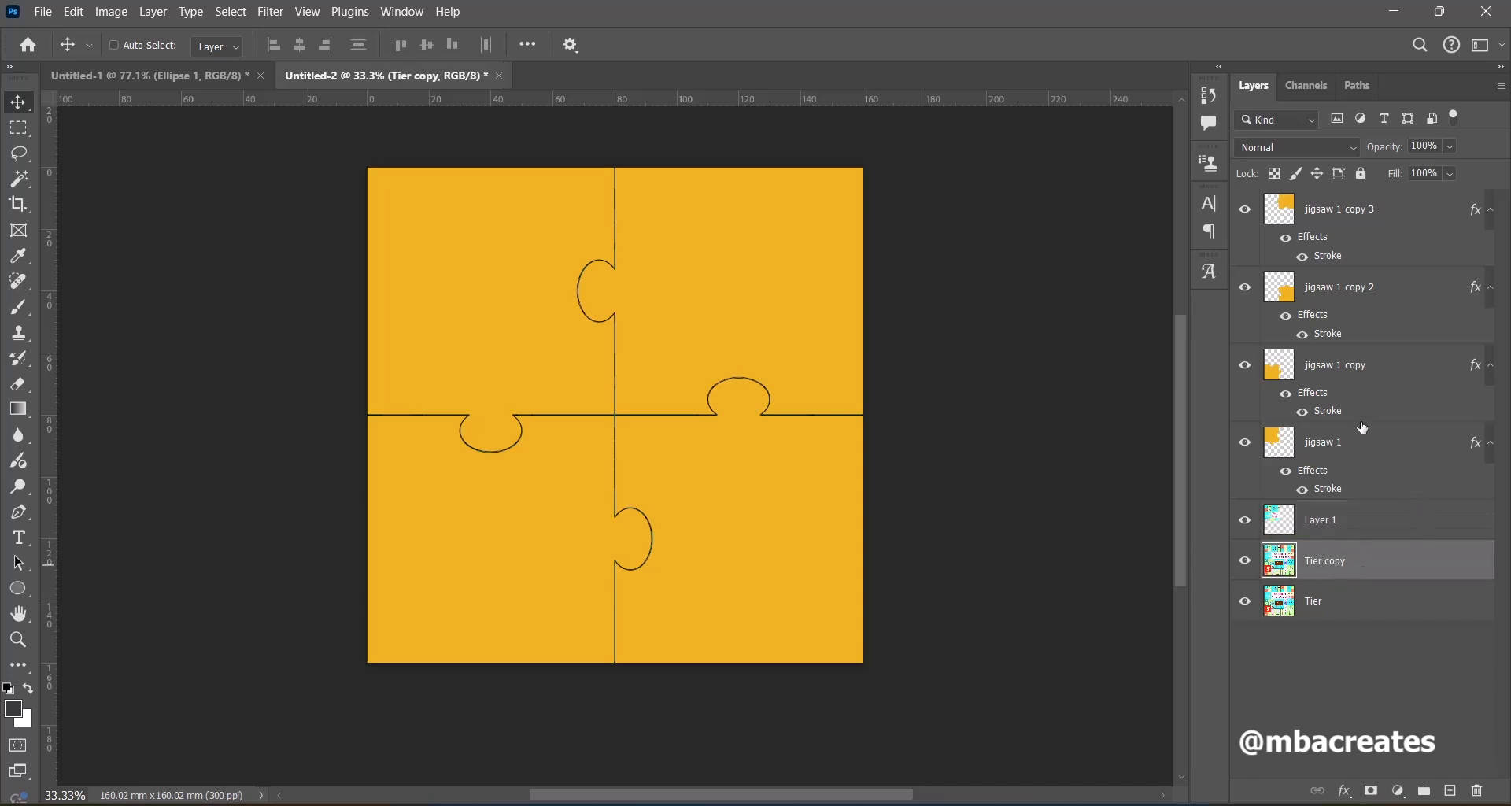
pyautogui.keyDown('ctrl'); pyautogui.click(1287, 381); pyautogui.keyUp('ctrl')
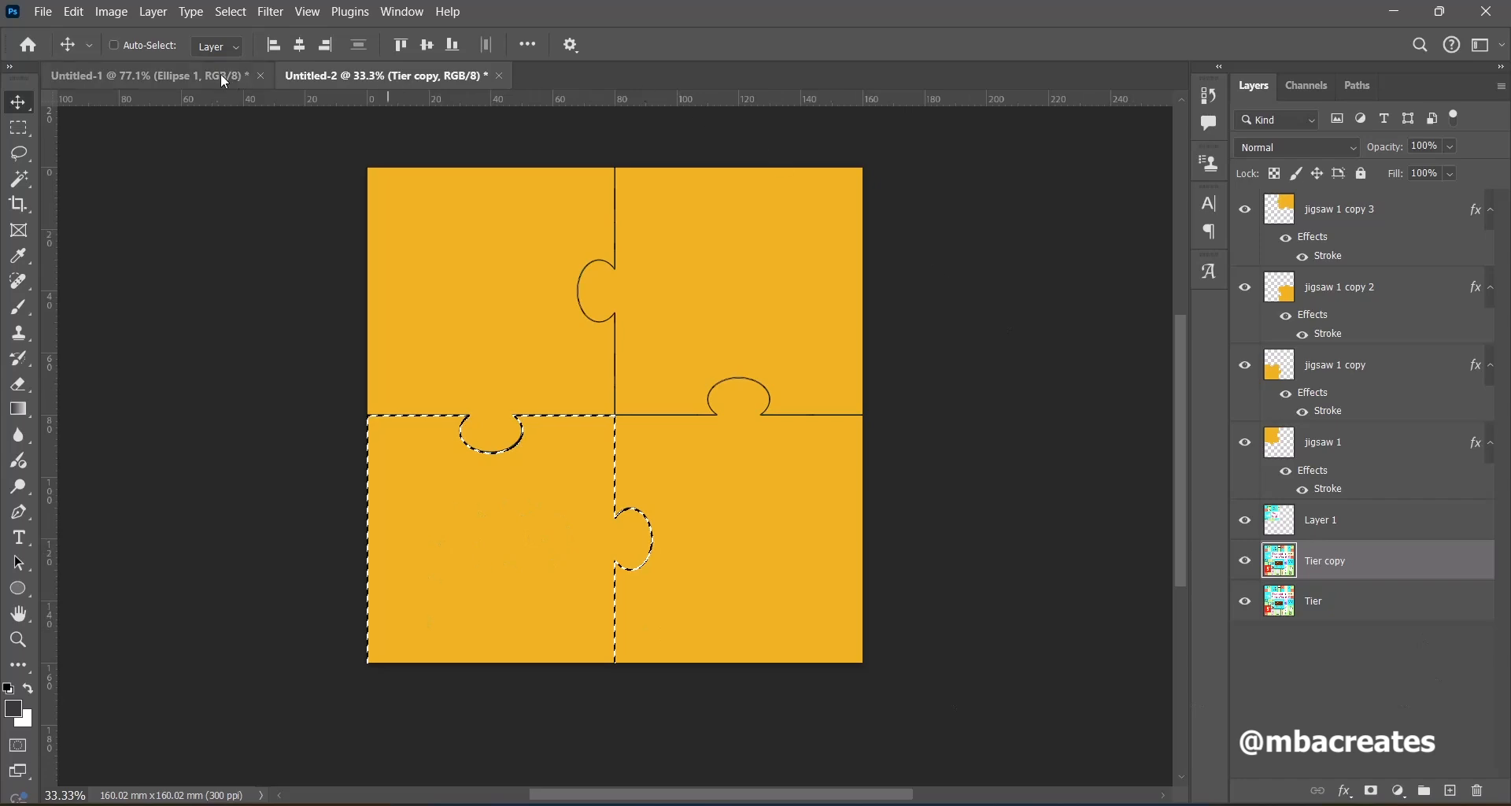
pyautogui.click(73, 12)
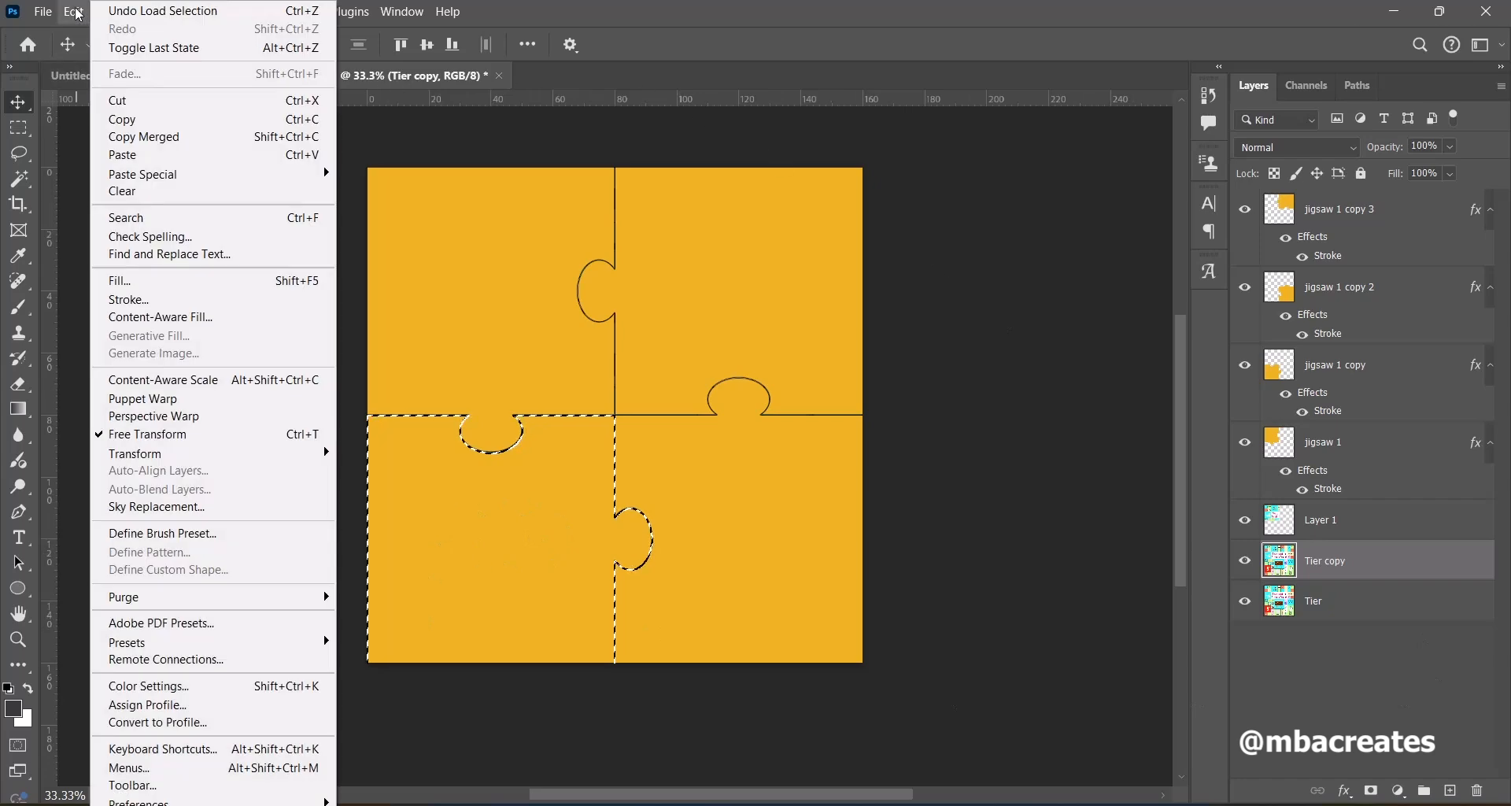
pyautogui.click(120, 119)
pyautogui.click(82, 13)
pyautogui.moveTo(276, 174)
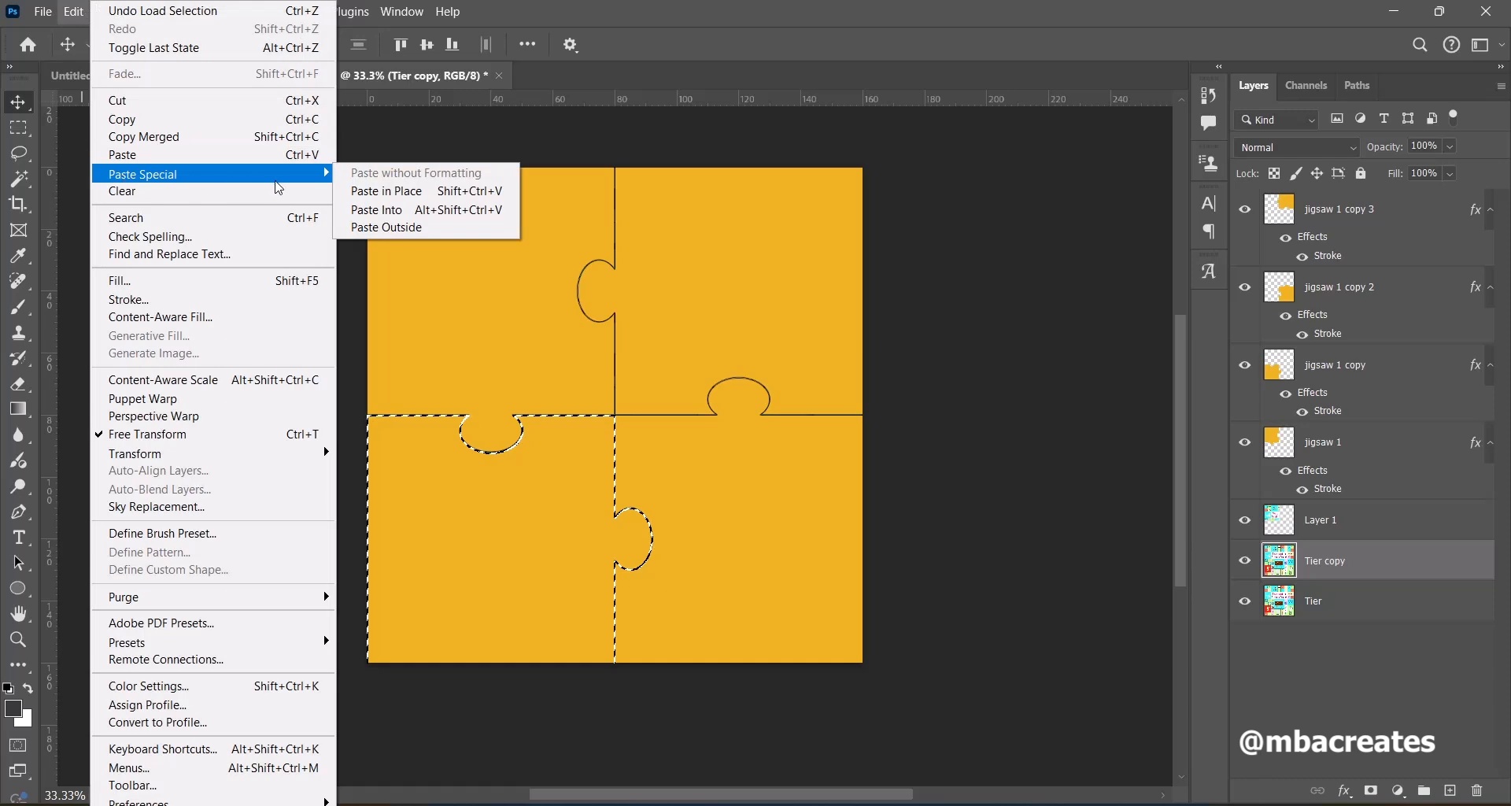
pyautogui.click(398, 208)
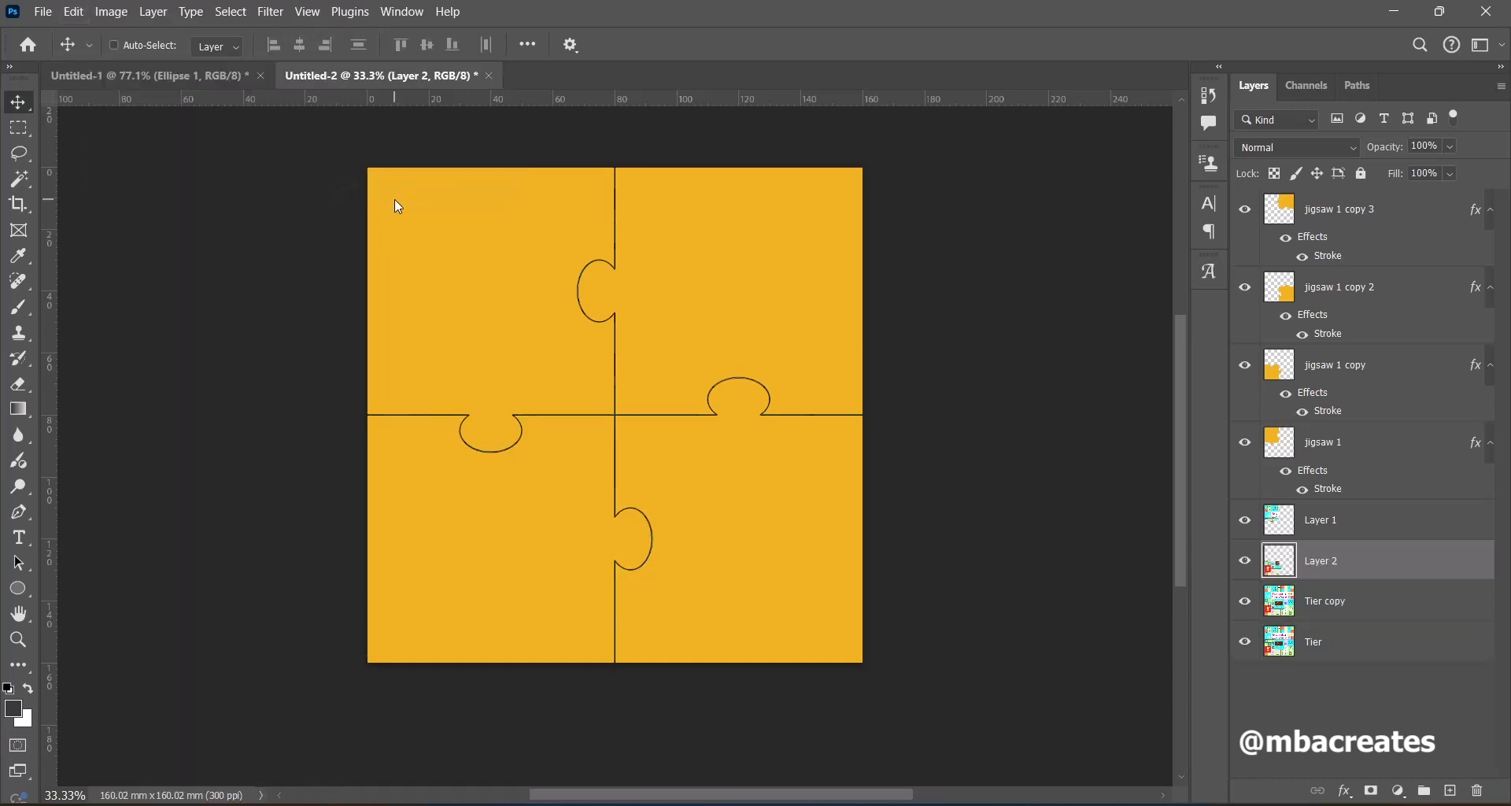
# Copy the jigsaw 1 copy 2 outline's area from the Tier copy layer and paste it in place as a new layer.
pyautogui.click(1332, 607)
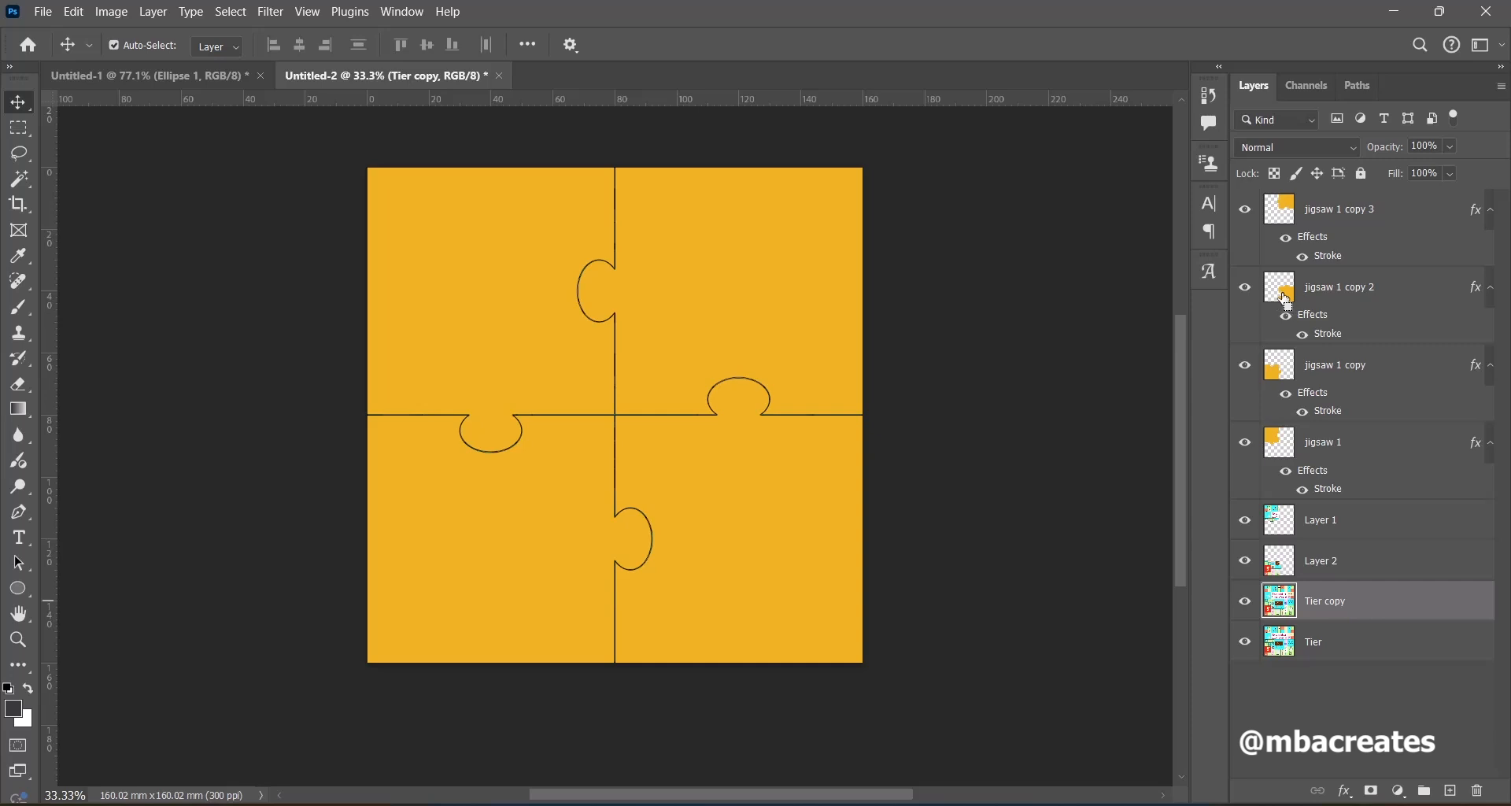
pyautogui.keyDown('ctrl'); pyautogui.click(1289, 302); pyautogui.keyUp('ctrl')
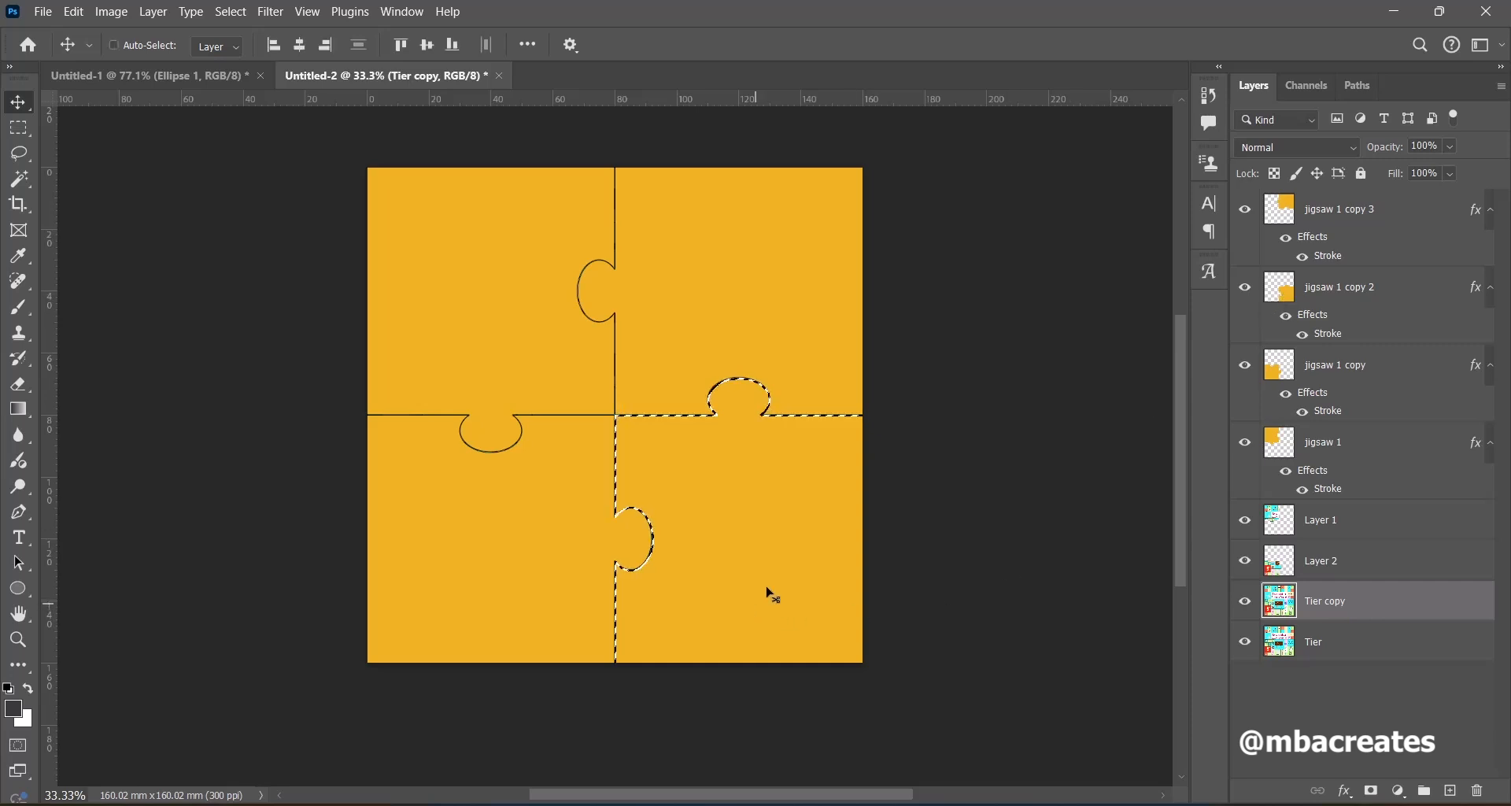
pyautogui.click(73, 11)
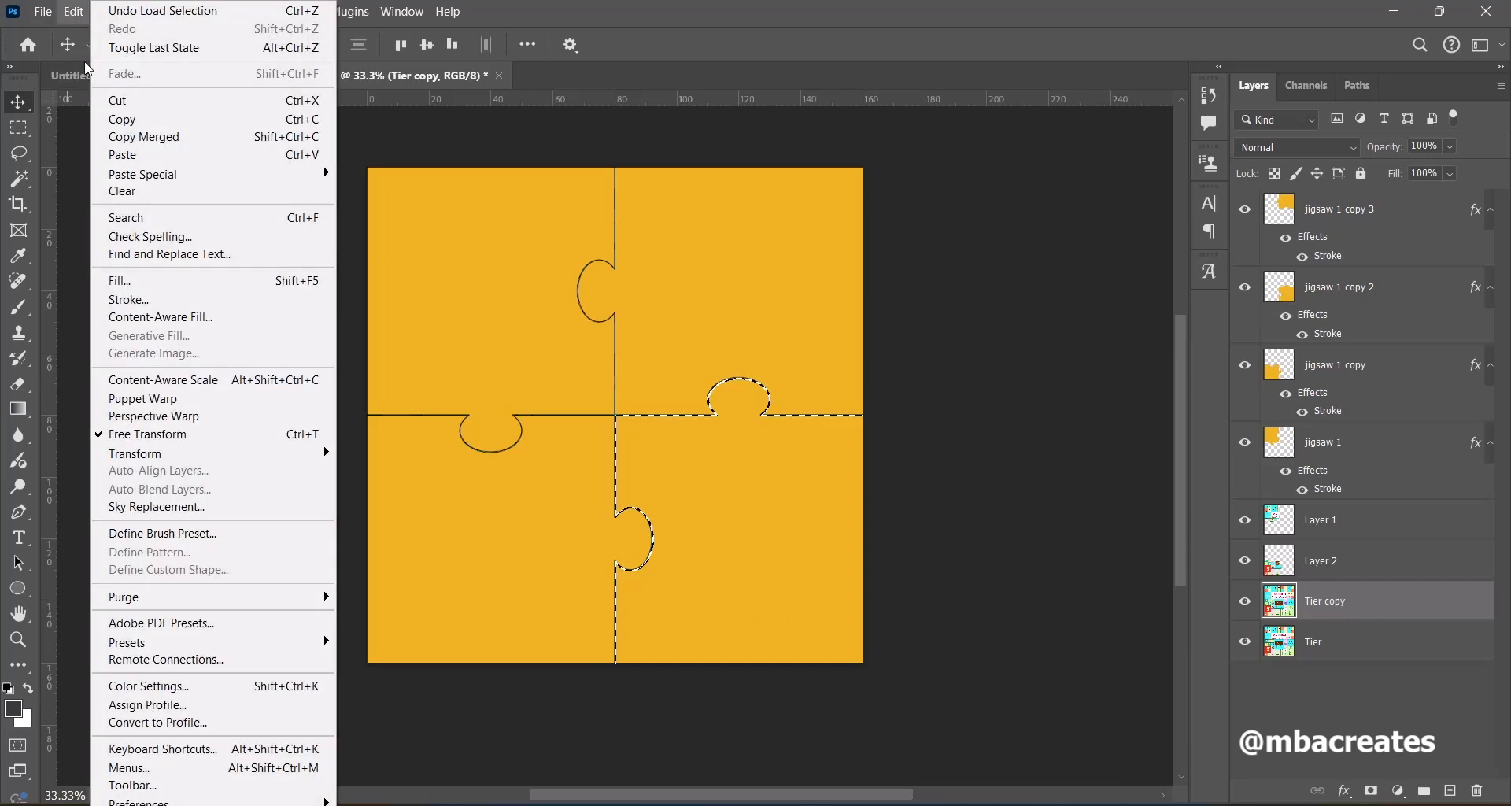
pyautogui.click(133, 118)
pyautogui.click(73, 11)
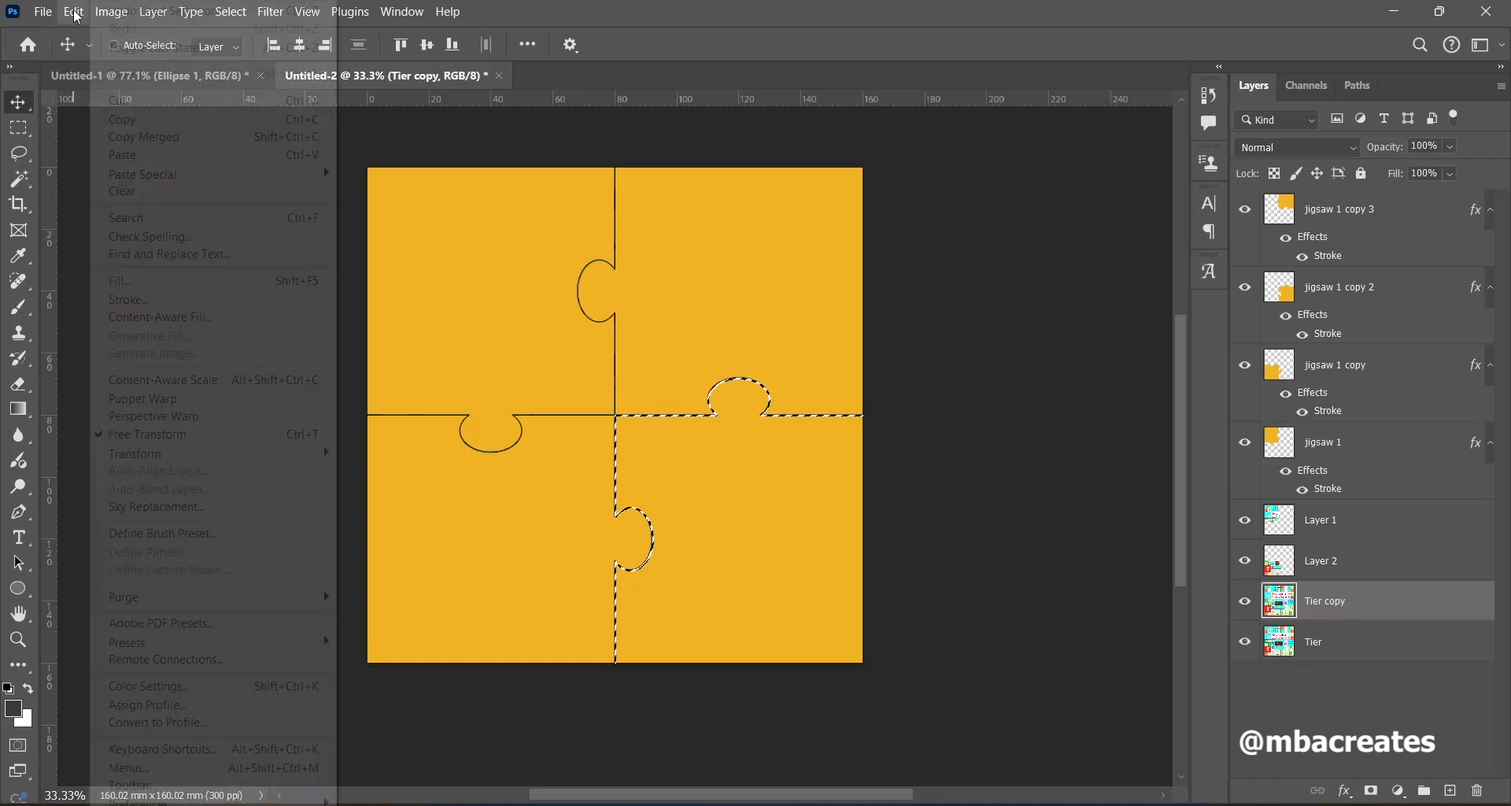
pyautogui.moveTo(145, 175)
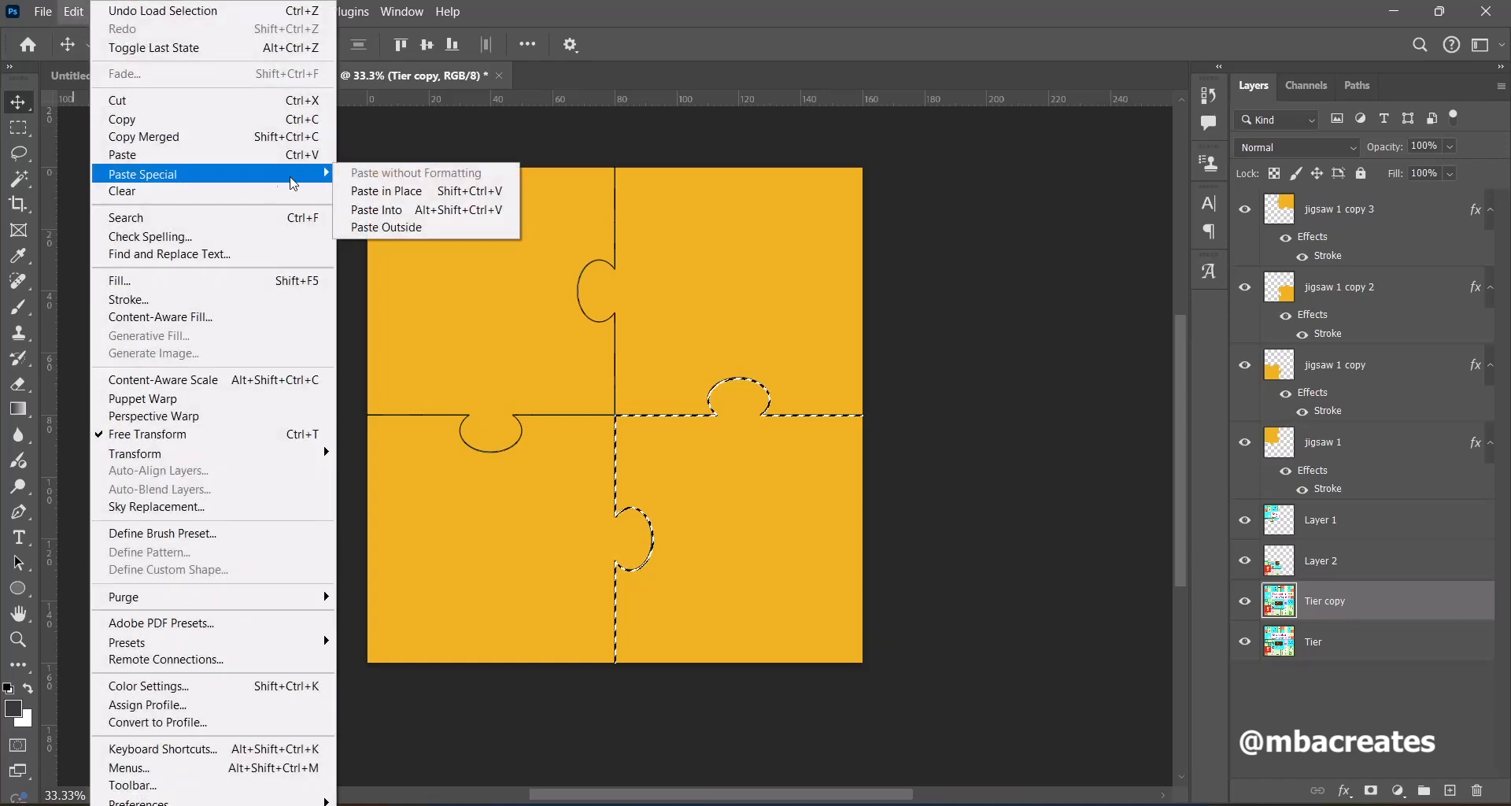
pyautogui.click(389, 191)
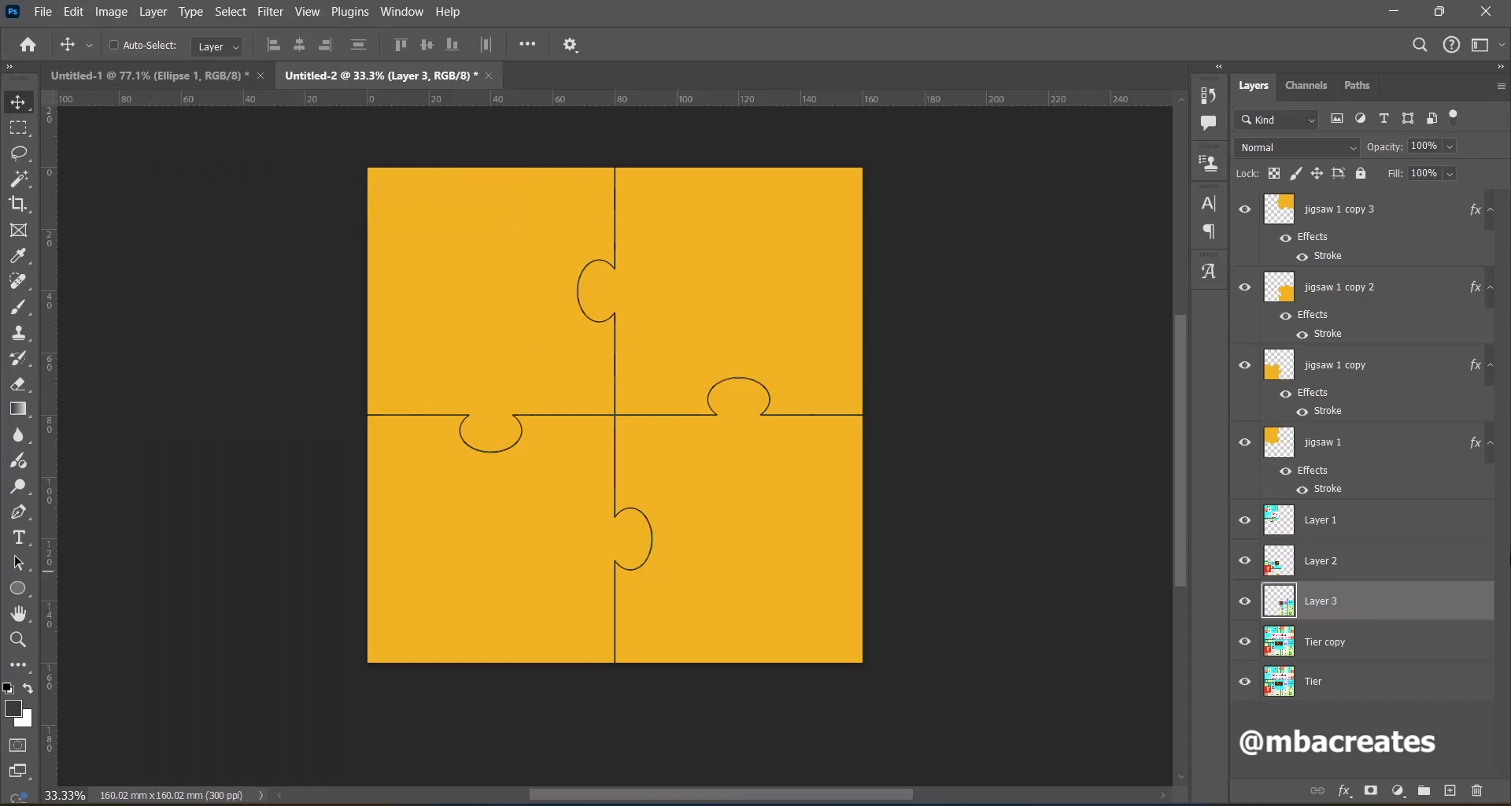
# Copy the jigsaw 1 copy 3 outline's area from the Tier copy layer and paste it in place as a new layer.
pyautogui.keyDown('ctrl'); pyautogui.click(1287, 214); pyautogui.keyUp('ctrl')
pyautogui.click(74, 11)
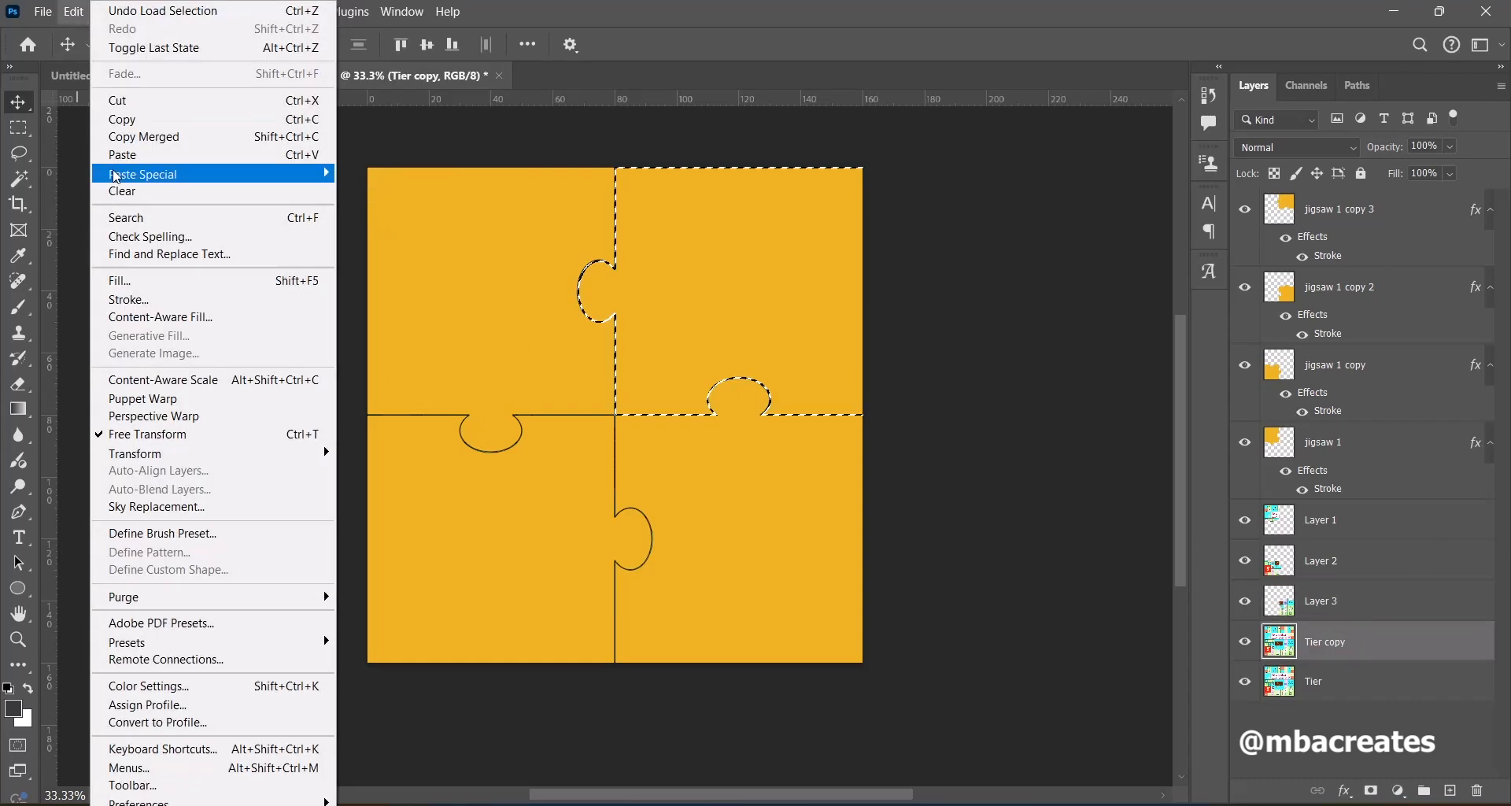
pyautogui.click(126, 119)
pyautogui.click(73, 11)
pyautogui.moveTo(146, 174)
pyautogui.click(389, 191)
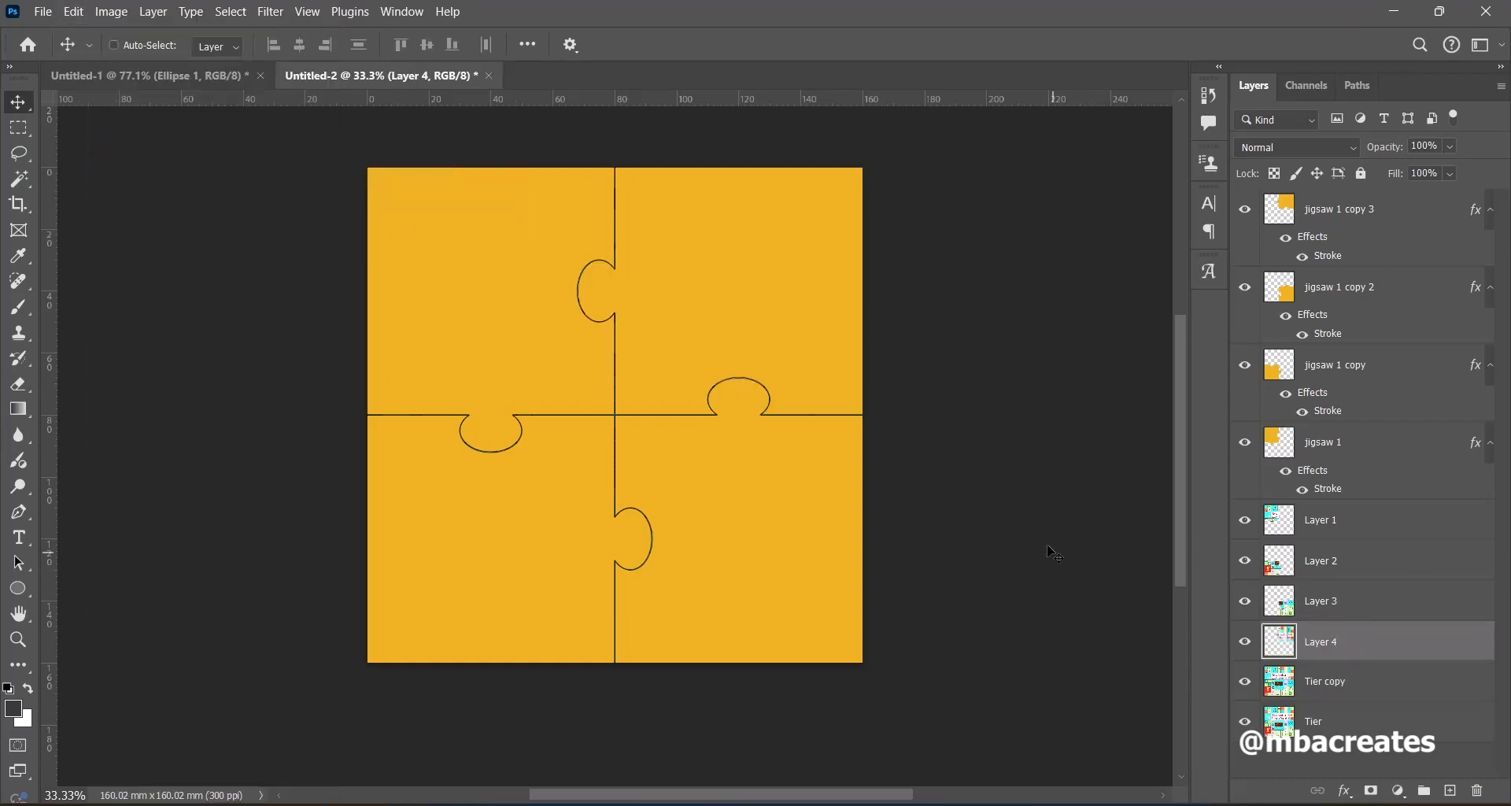
# Group the four jigsaw layers, from jigsaw 1 to jigsaw 1 copy 3, and hide the group.
pyautogui.scroll(1, 1440, 473)
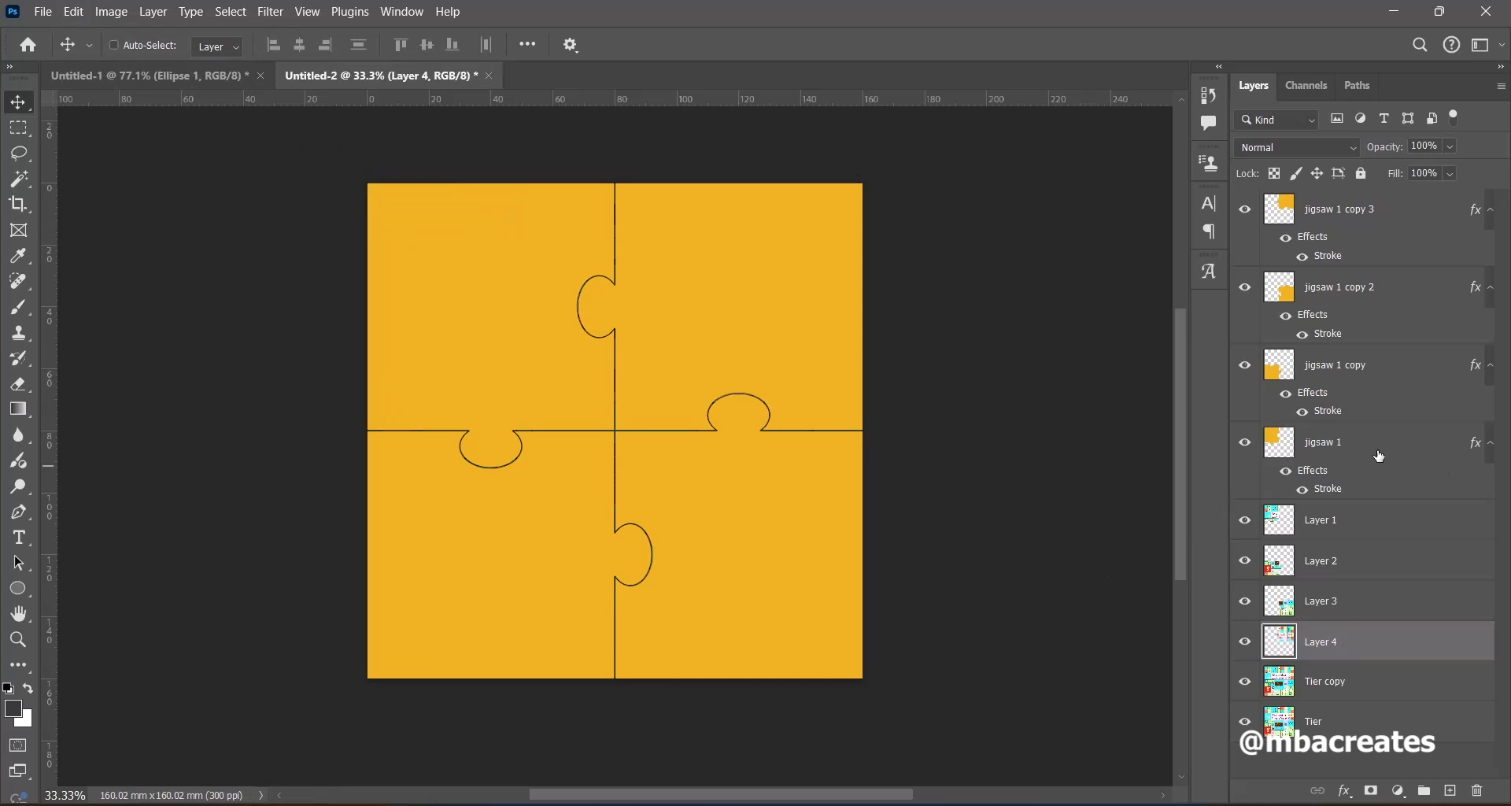
pyautogui.click(1365, 456)
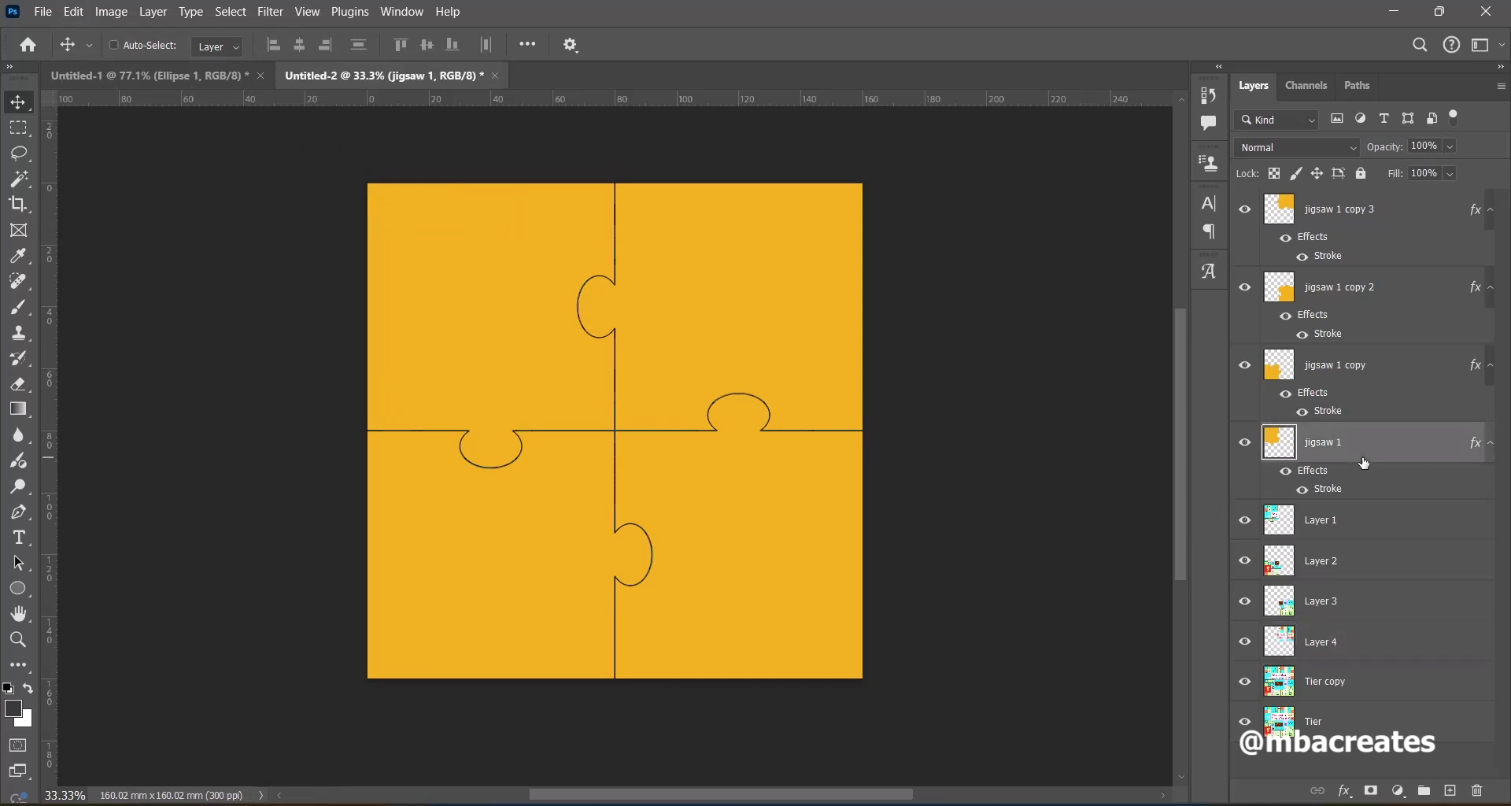
pyautogui.keyDown('shift'); pyautogui.click(1369, 370); pyautogui.keyUp('shift')
pyautogui.keyDown('shift'); pyautogui.click(1369, 293); pyautogui.keyUp('shift')
pyautogui.keyDown('shift'); pyautogui.click(1371, 210); pyautogui.keyUp('shift')
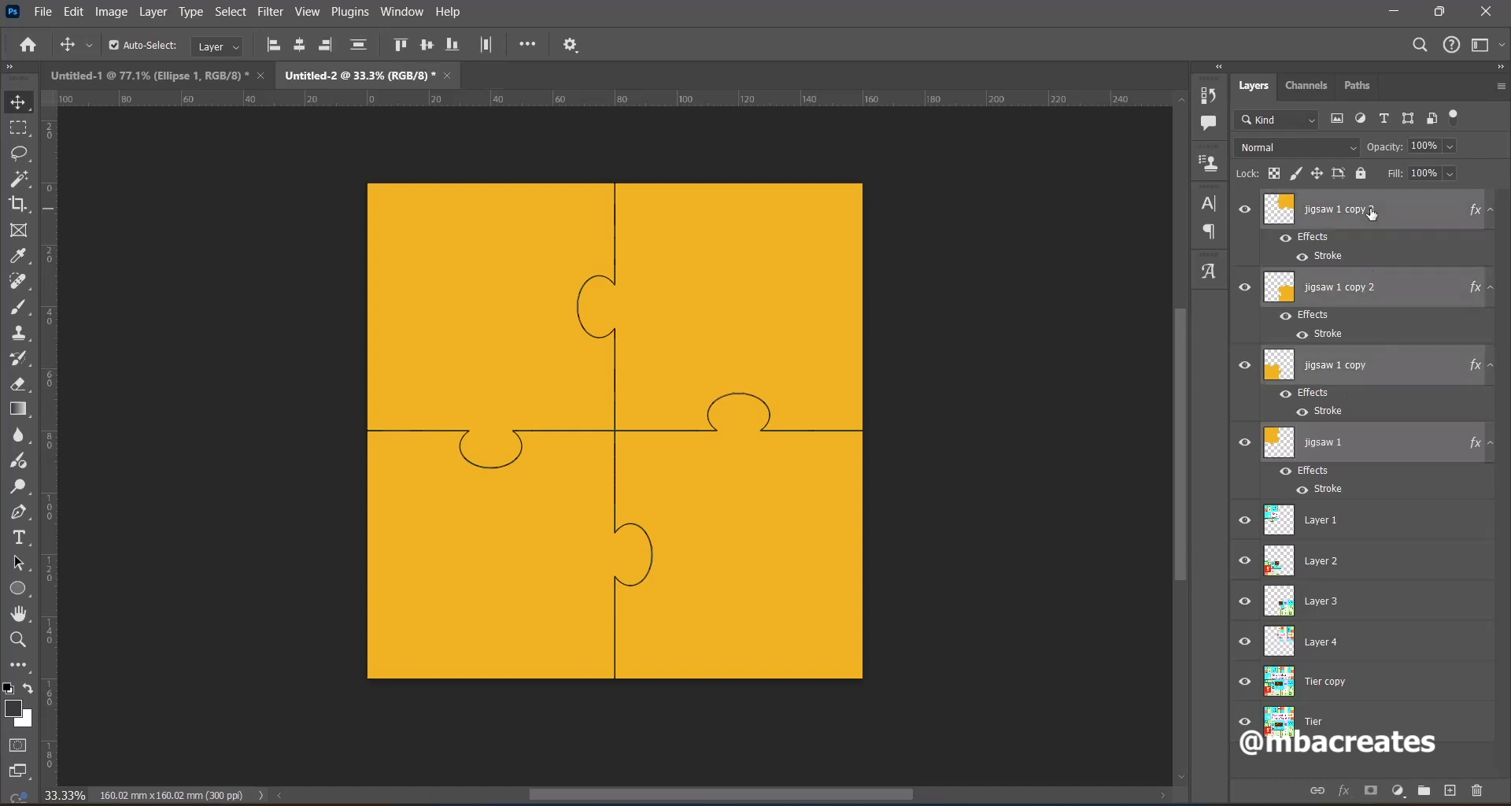
pyautogui.hotkey('ctrl', 'g')
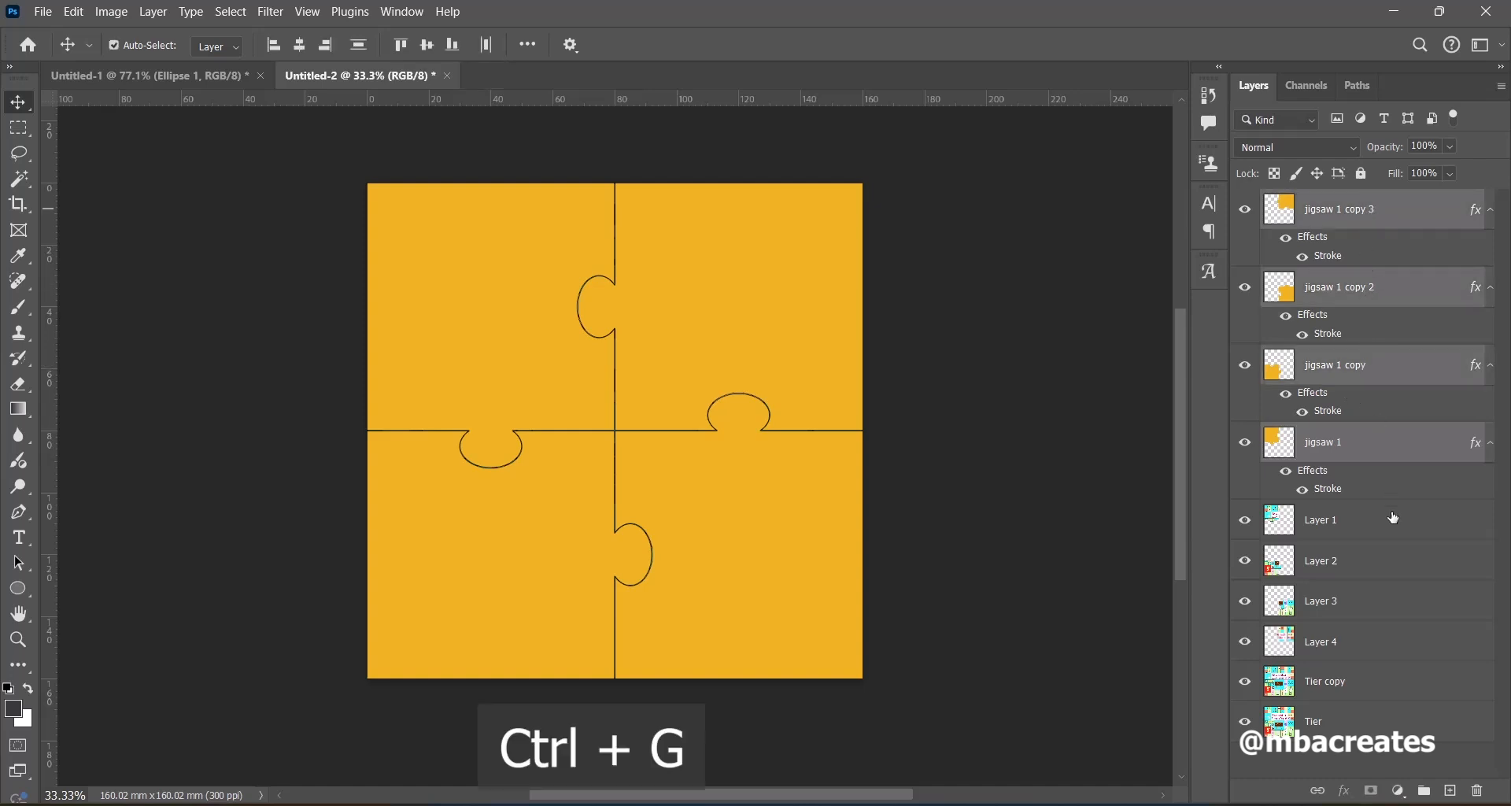
pyautogui.hotkey('ctrl', 'g')
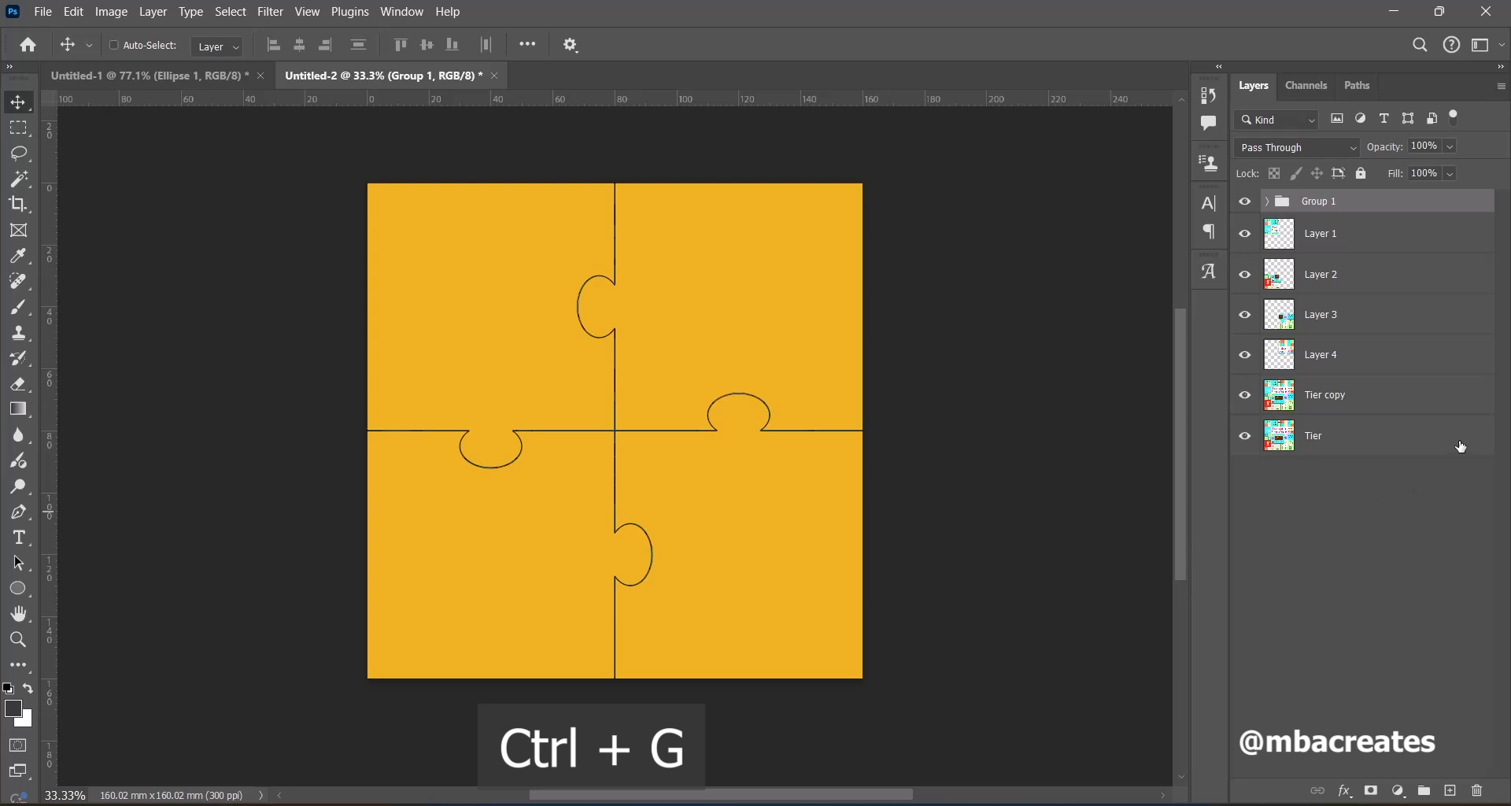
pyautogui.click(1245, 201)
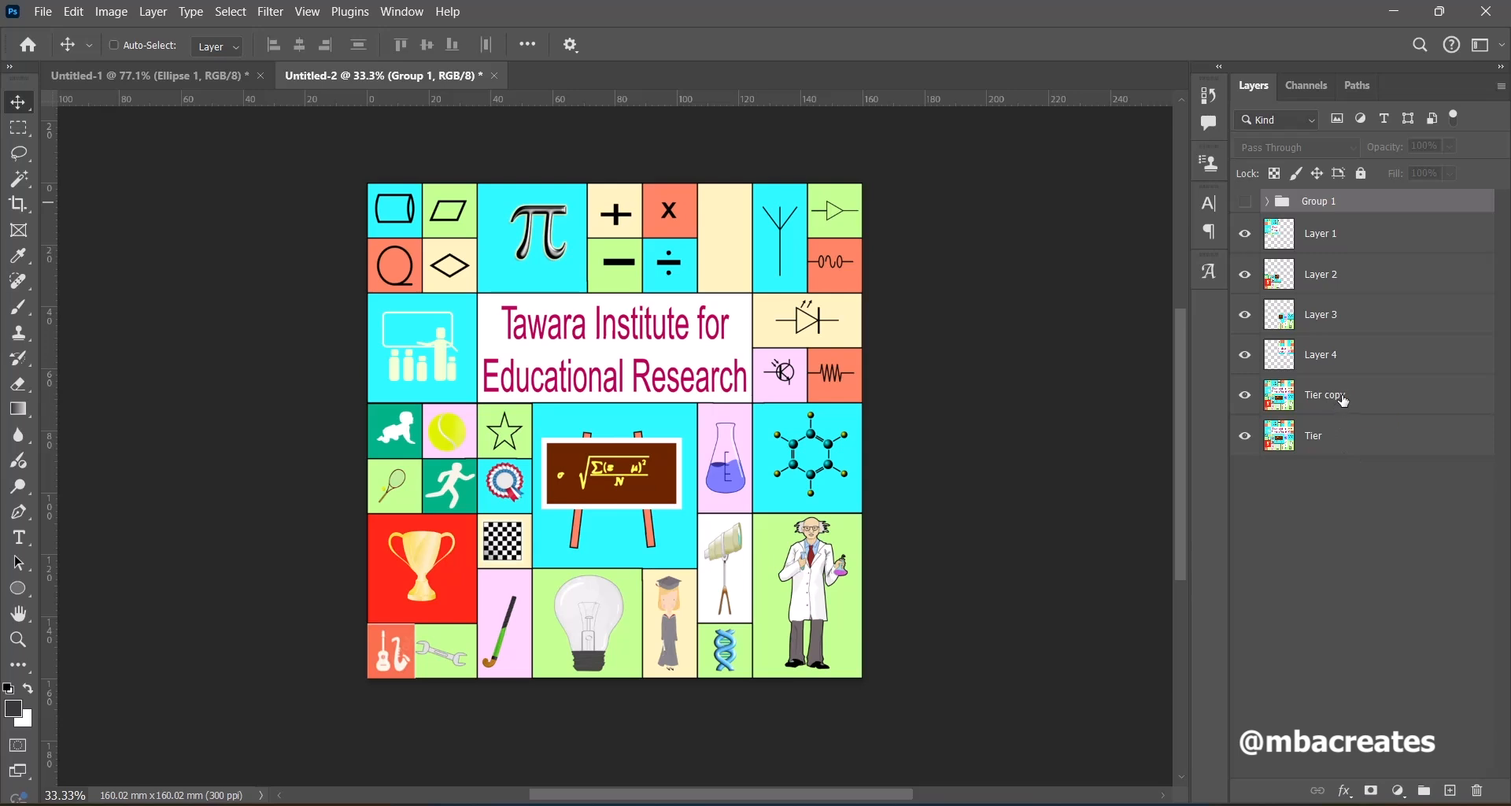
# Group the Tier copy and Tier layers together.
pyautogui.click(1346, 401)
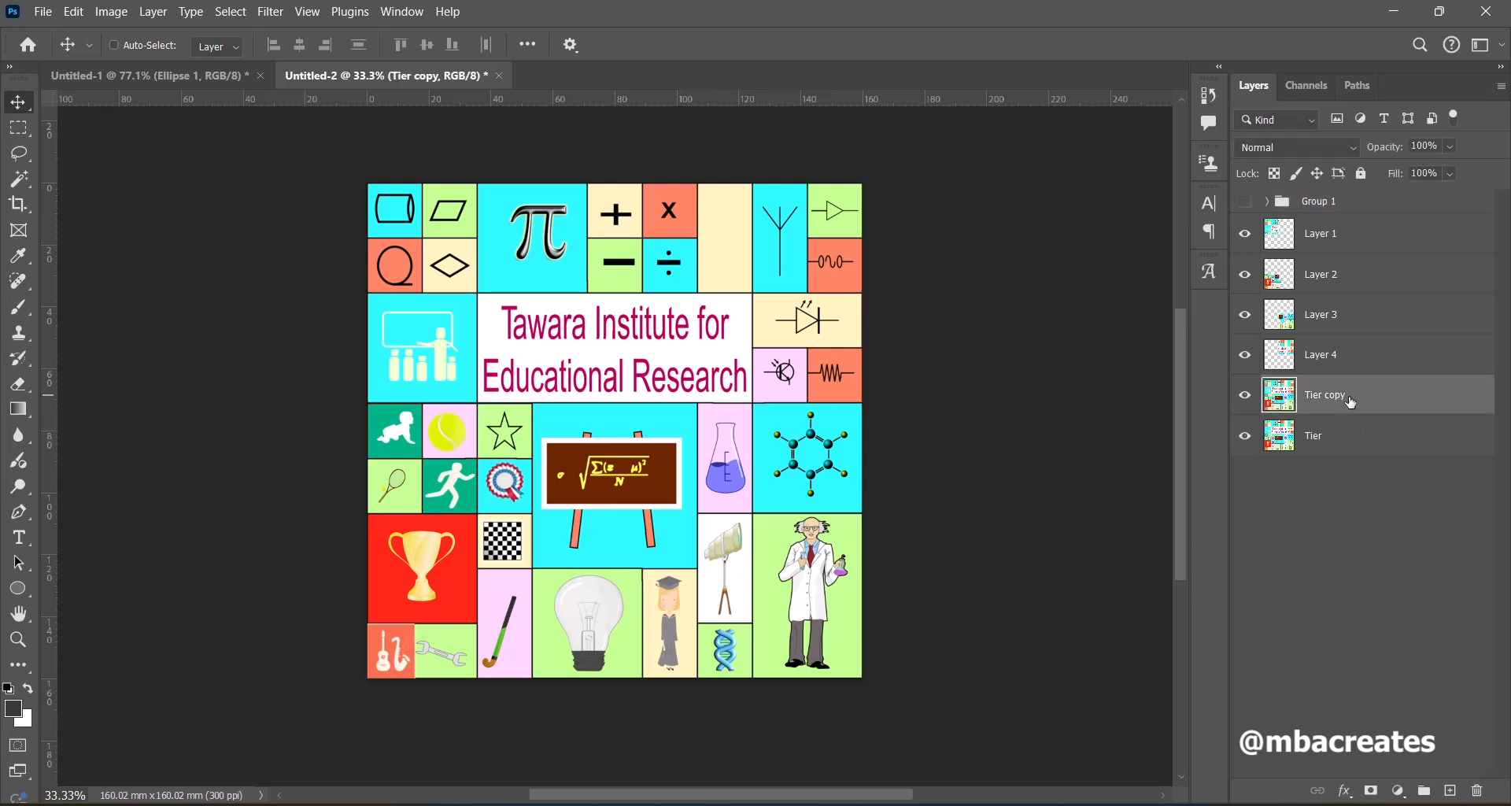
pyautogui.keyDown('shift'); pyautogui.click(1334, 441); pyautogui.keyUp('shift')
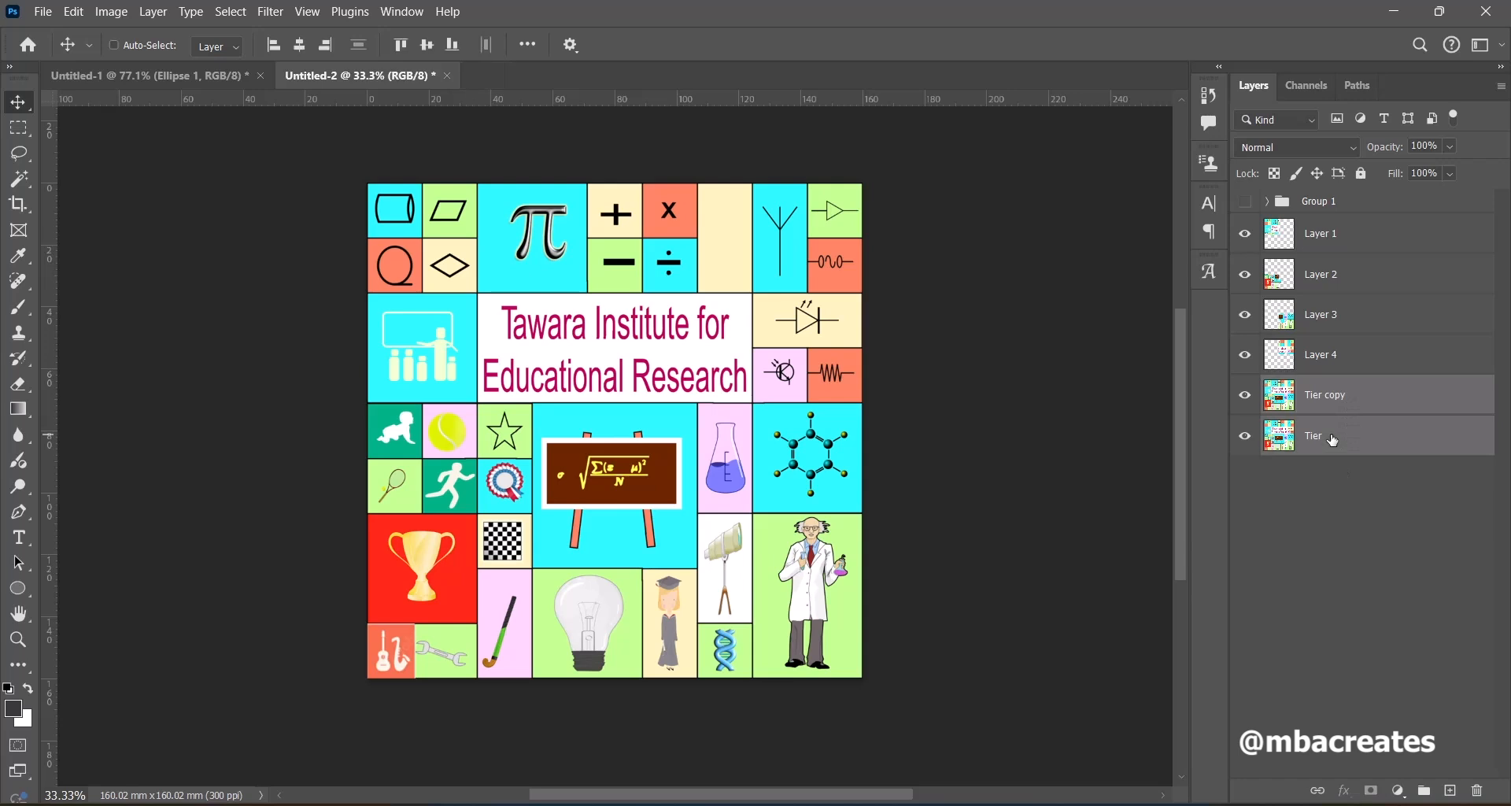
pyautogui.hotkey('ctrl', 'g')
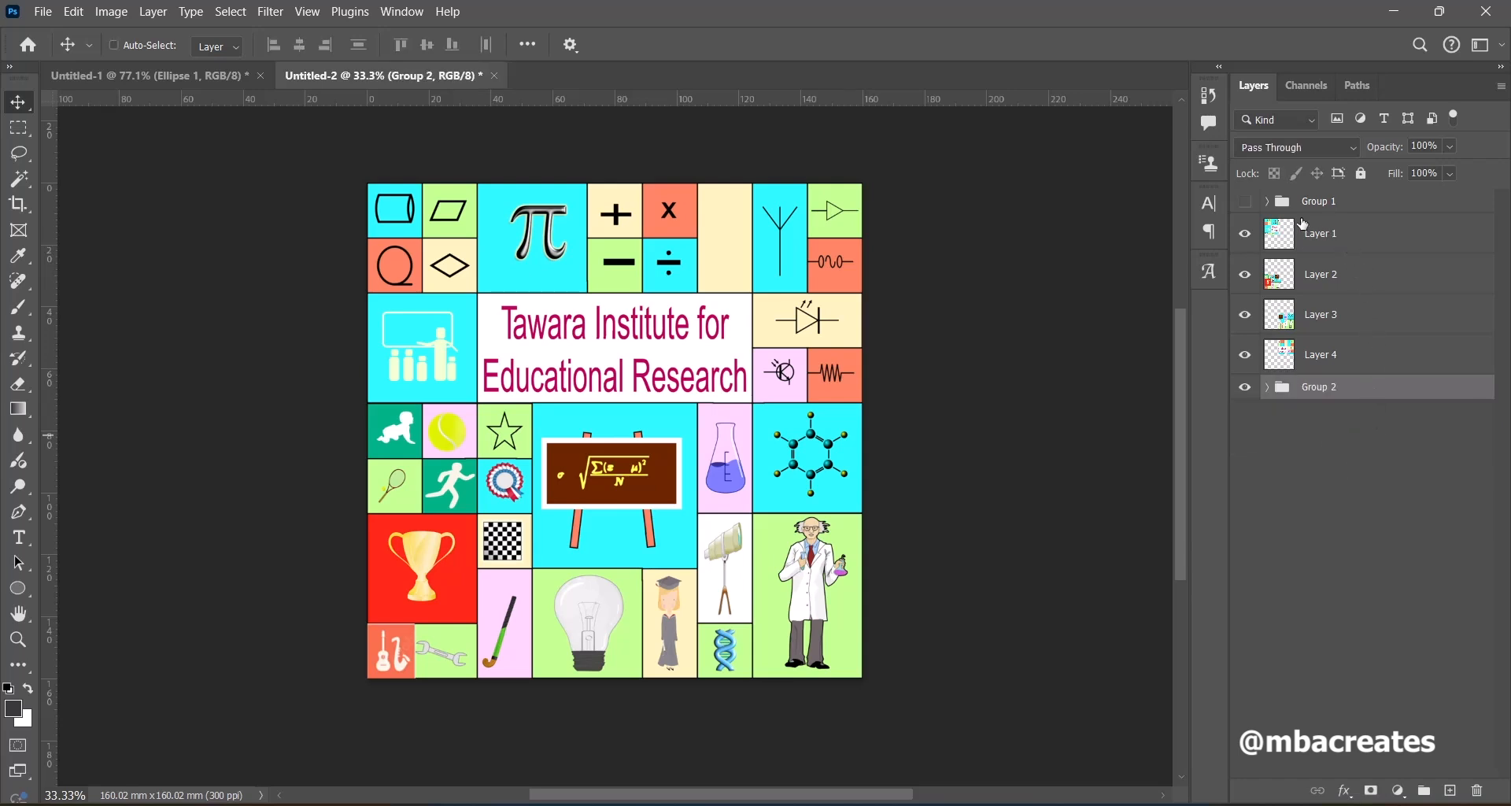
# Move the jigsaw group beneath the group of Tier layers and hide the Tier group.
pyautogui.click(1352, 206)
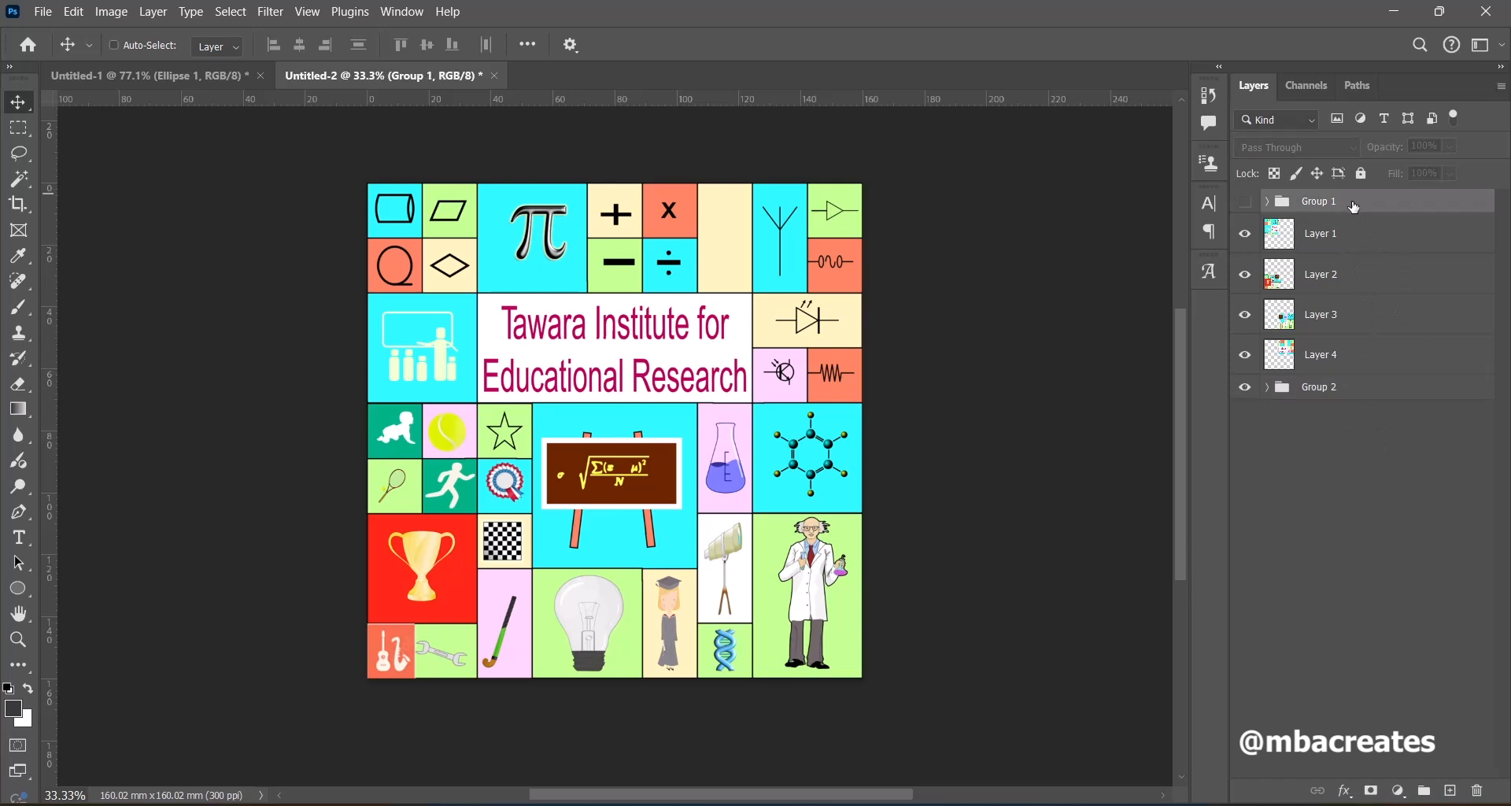
pyautogui.moveTo(1354, 207); pyautogui.dragTo(1327, 413)
pyautogui.click(1245, 364)
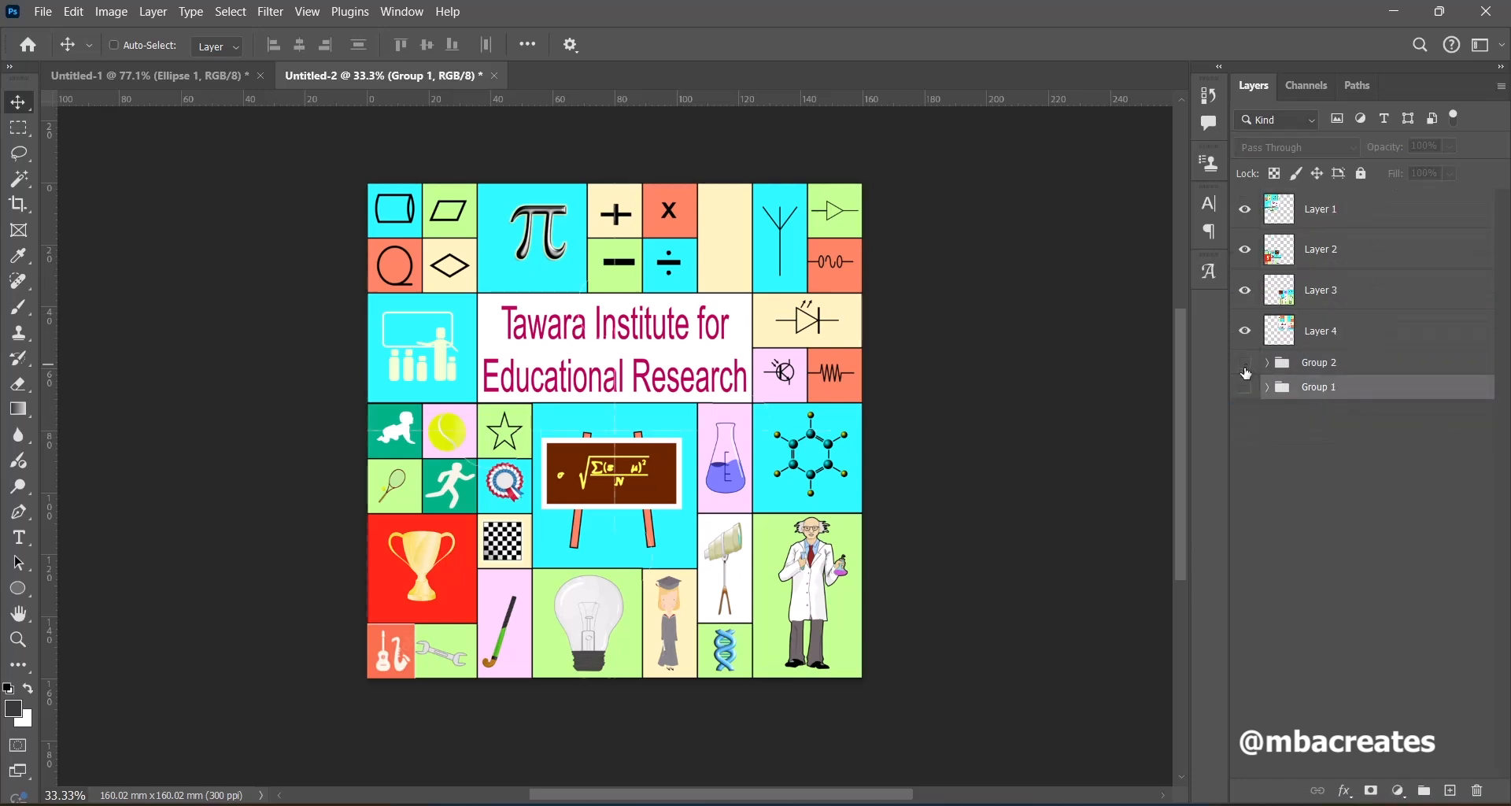
# Toggle the visibility of Layer 1, Layer 2 and Layer 3 off and back on to check the separate cut pieces.
pyautogui.scroll(1, 1355, 480)
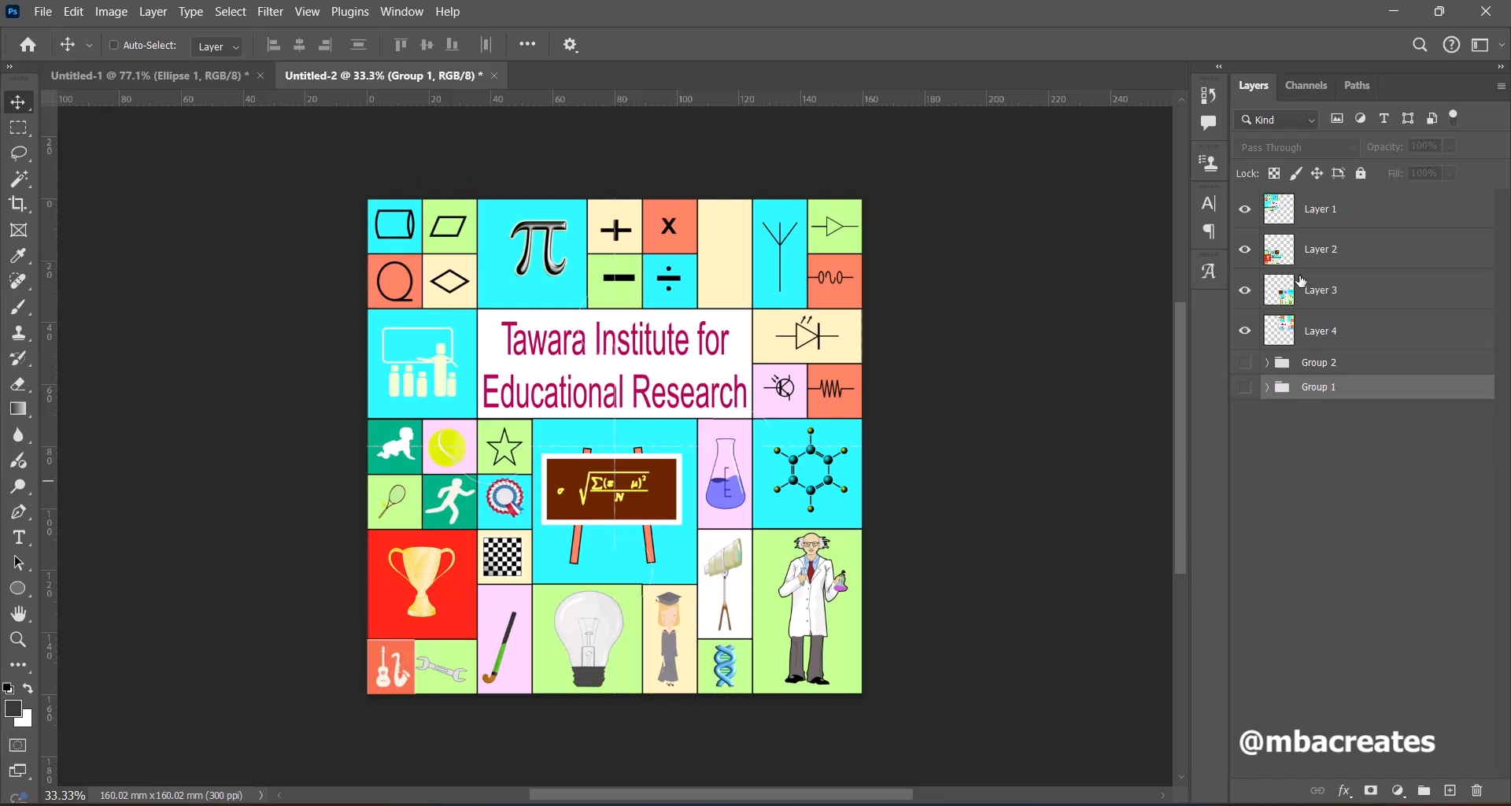
pyautogui.click(1246, 207)
pyautogui.click(1247, 251)
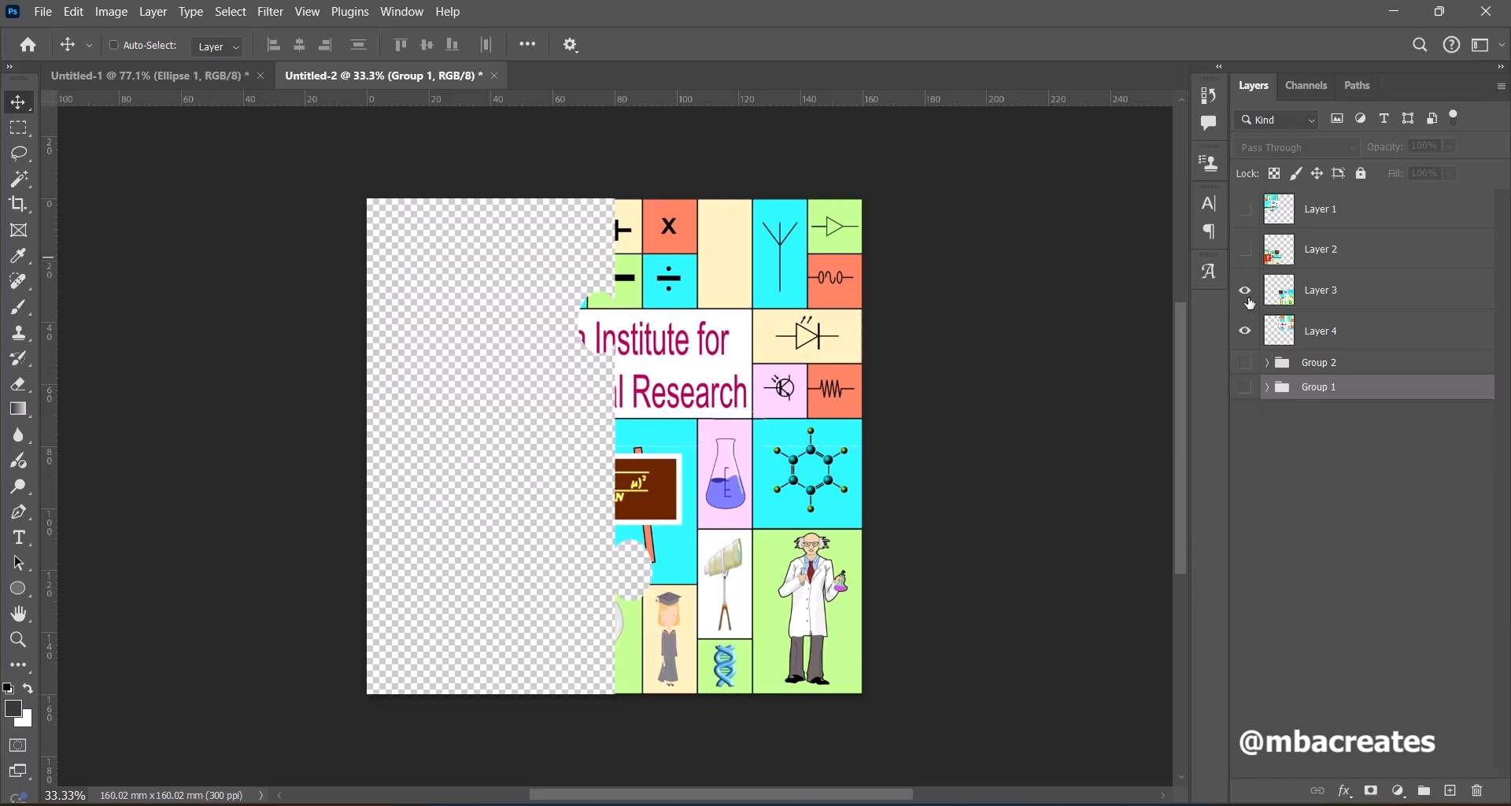
pyautogui.click(1248, 297)
pyautogui.click(1248, 296)
pyautogui.click(1246, 251)
pyautogui.click(1246, 210)
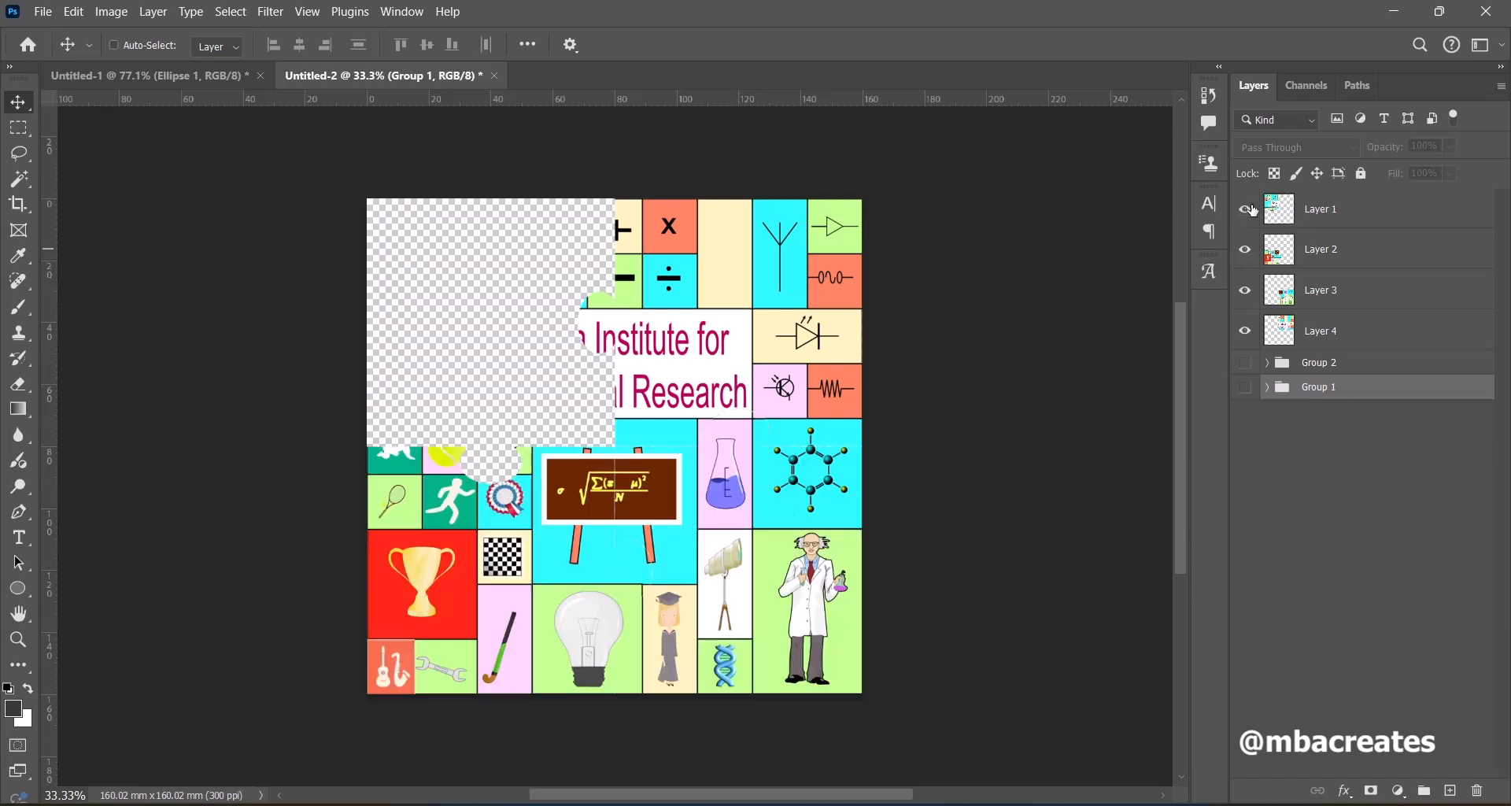
# Add a 3 px black stroke positioned inside the edges of Layer 4.
pyautogui.click(1391, 334)
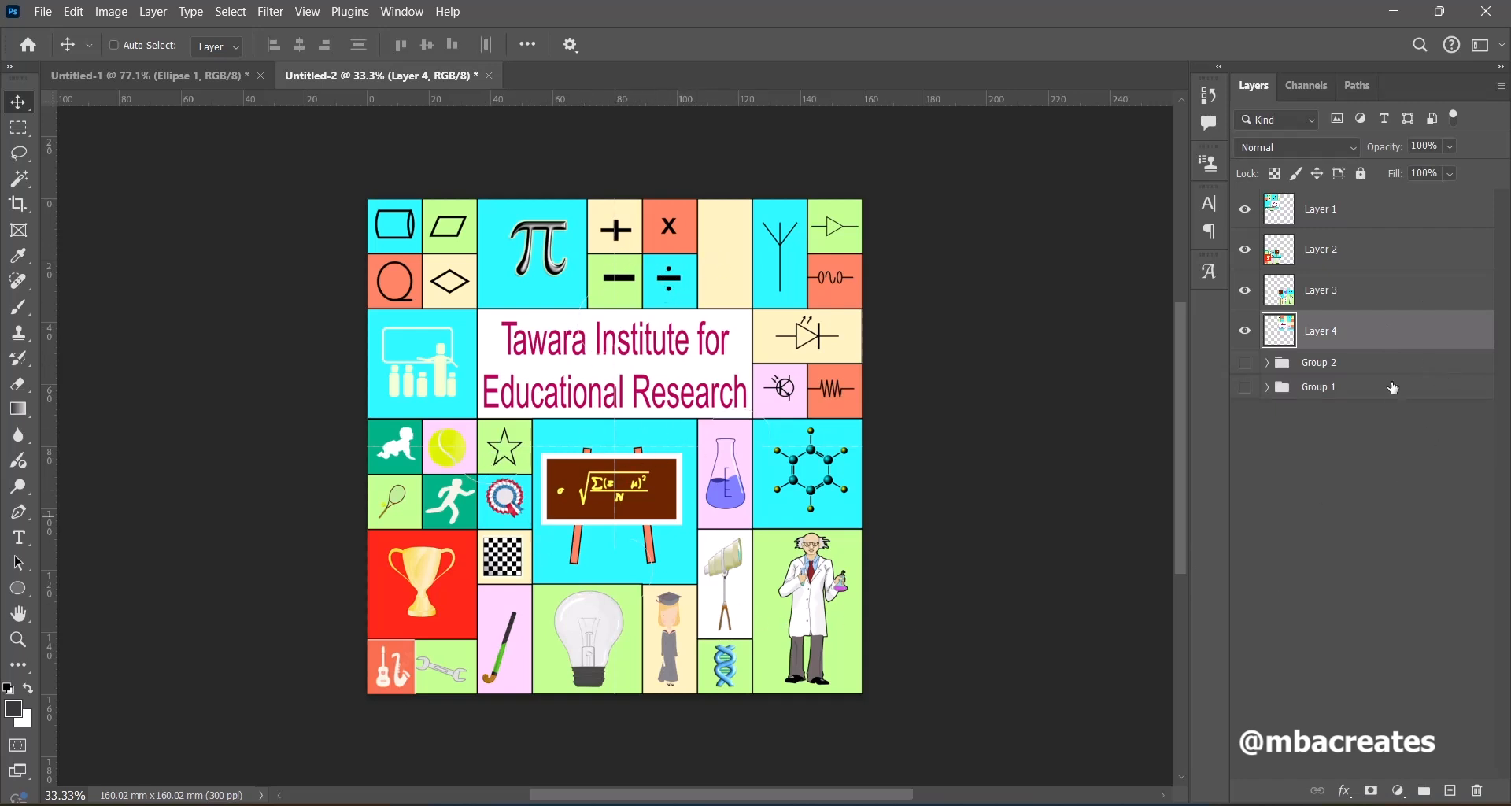
pyautogui.keyDown('shift'); pyautogui.click(1354, 213); pyautogui.keyUp('shift')
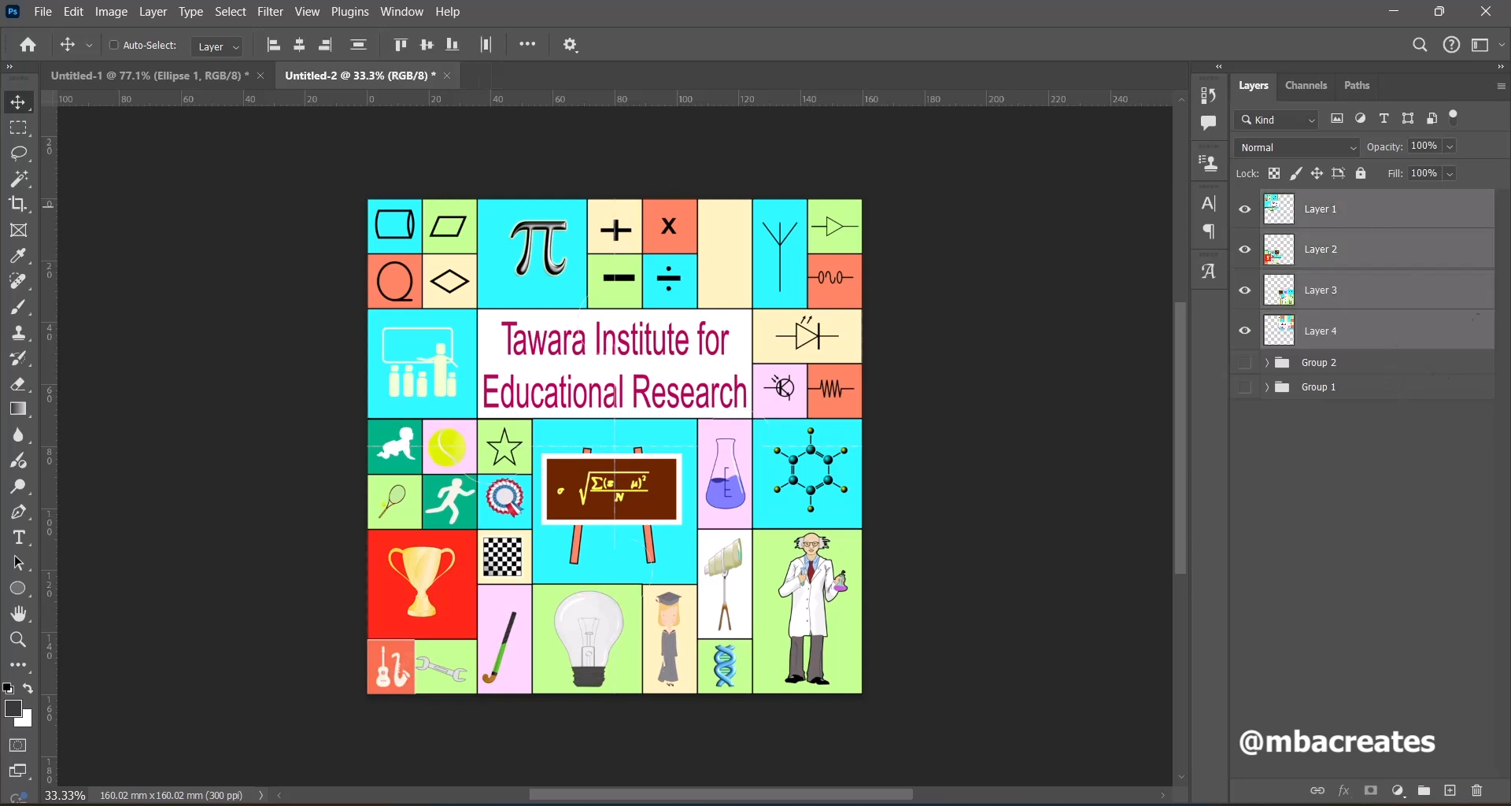
pyautogui.click(1323, 343)
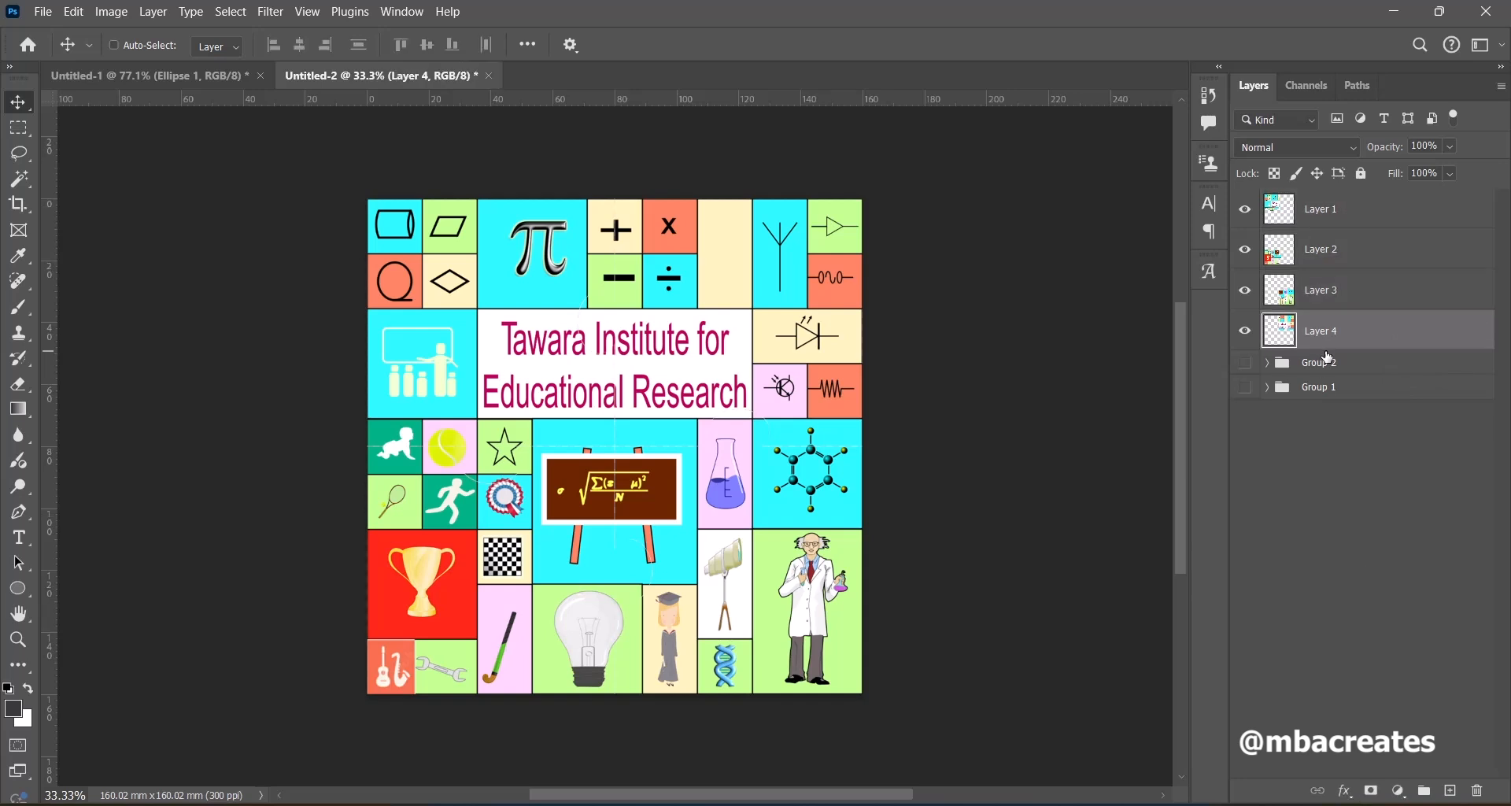
pyautogui.click(1345, 791)
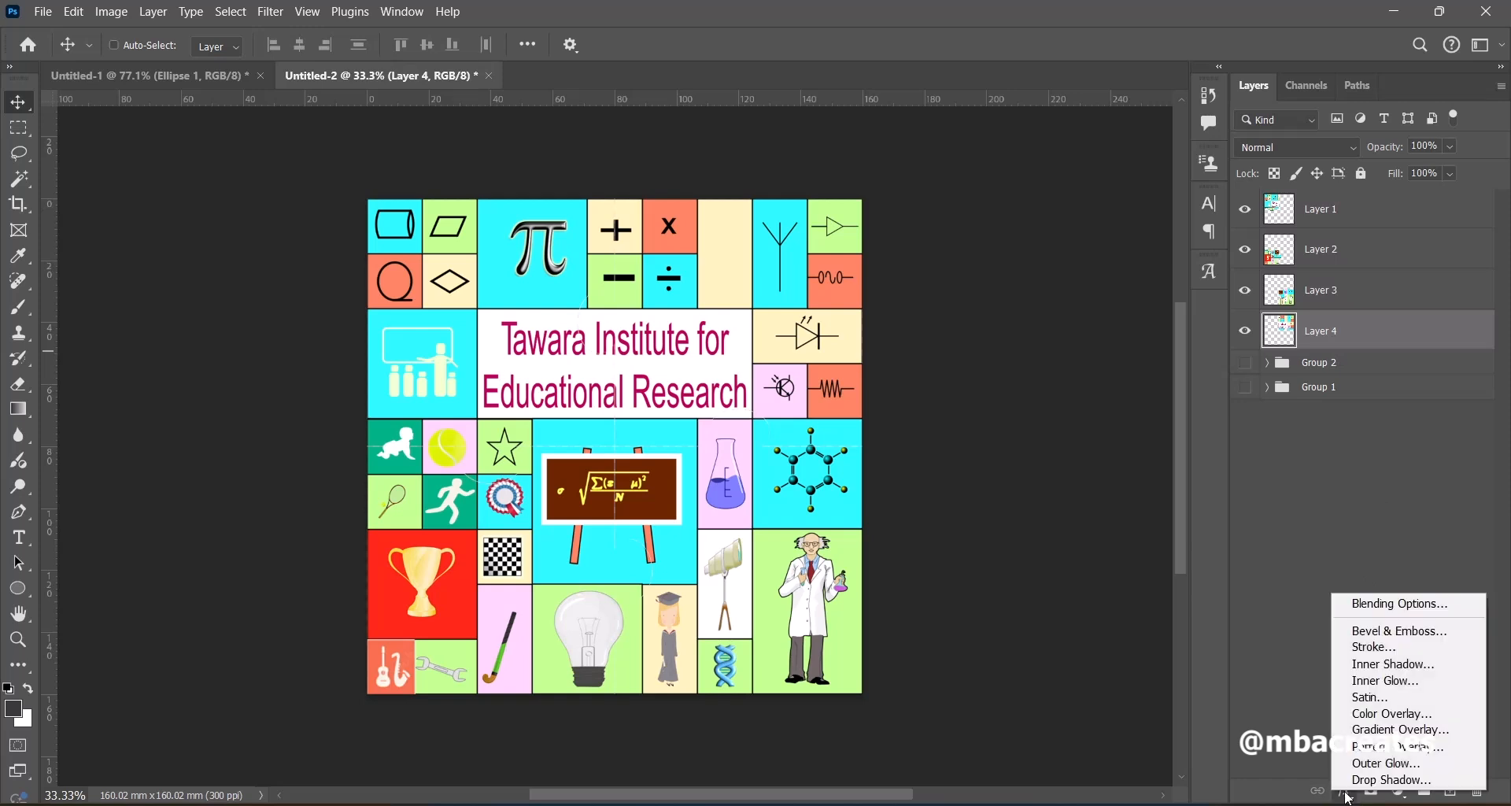
pyautogui.click(1385, 646)
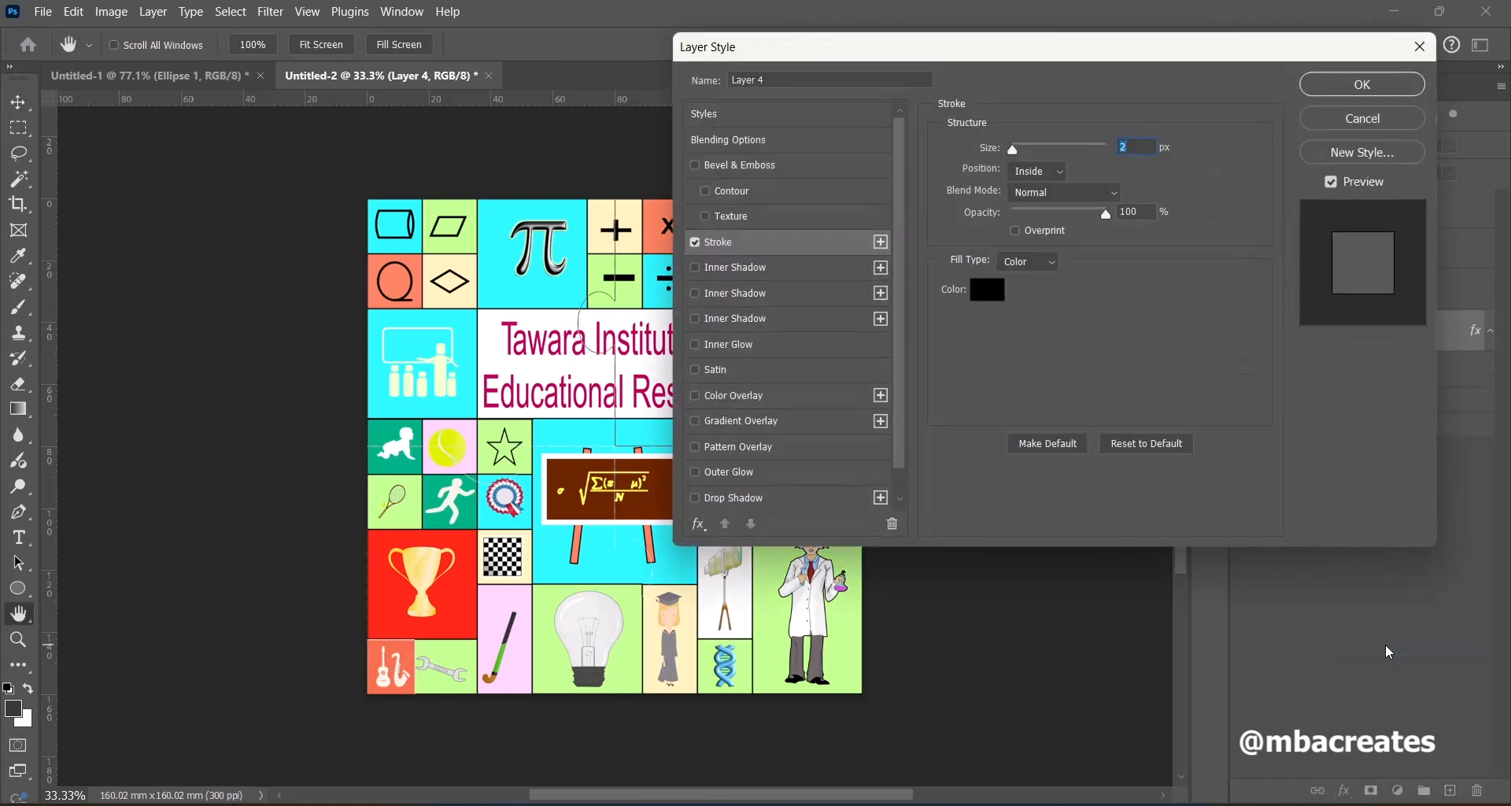
pyautogui.moveTo(912, 52); pyautogui.dragTo(1107, 47)
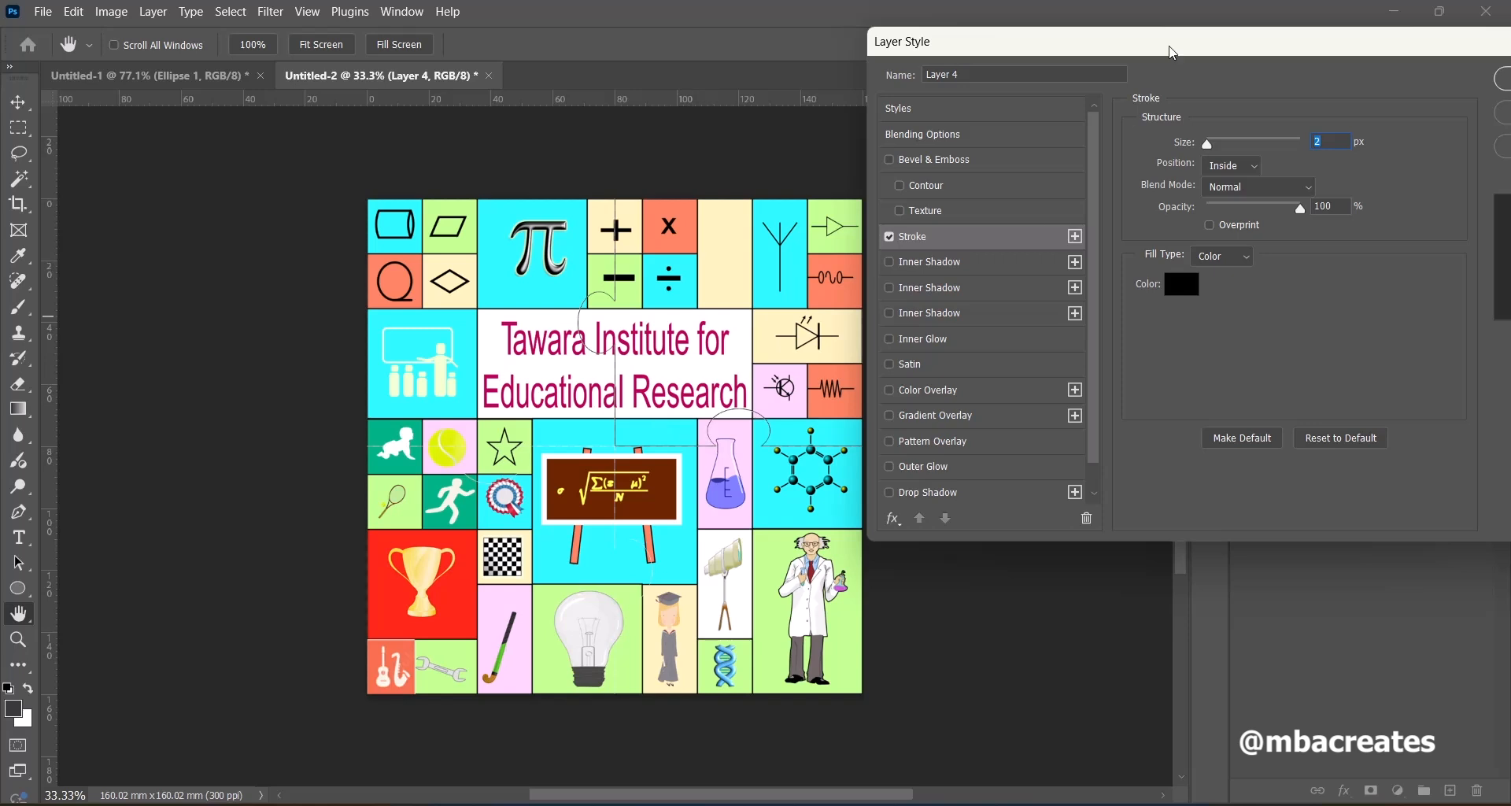
pyautogui.moveTo(1182, 54); pyautogui.dragTo(994, 49)
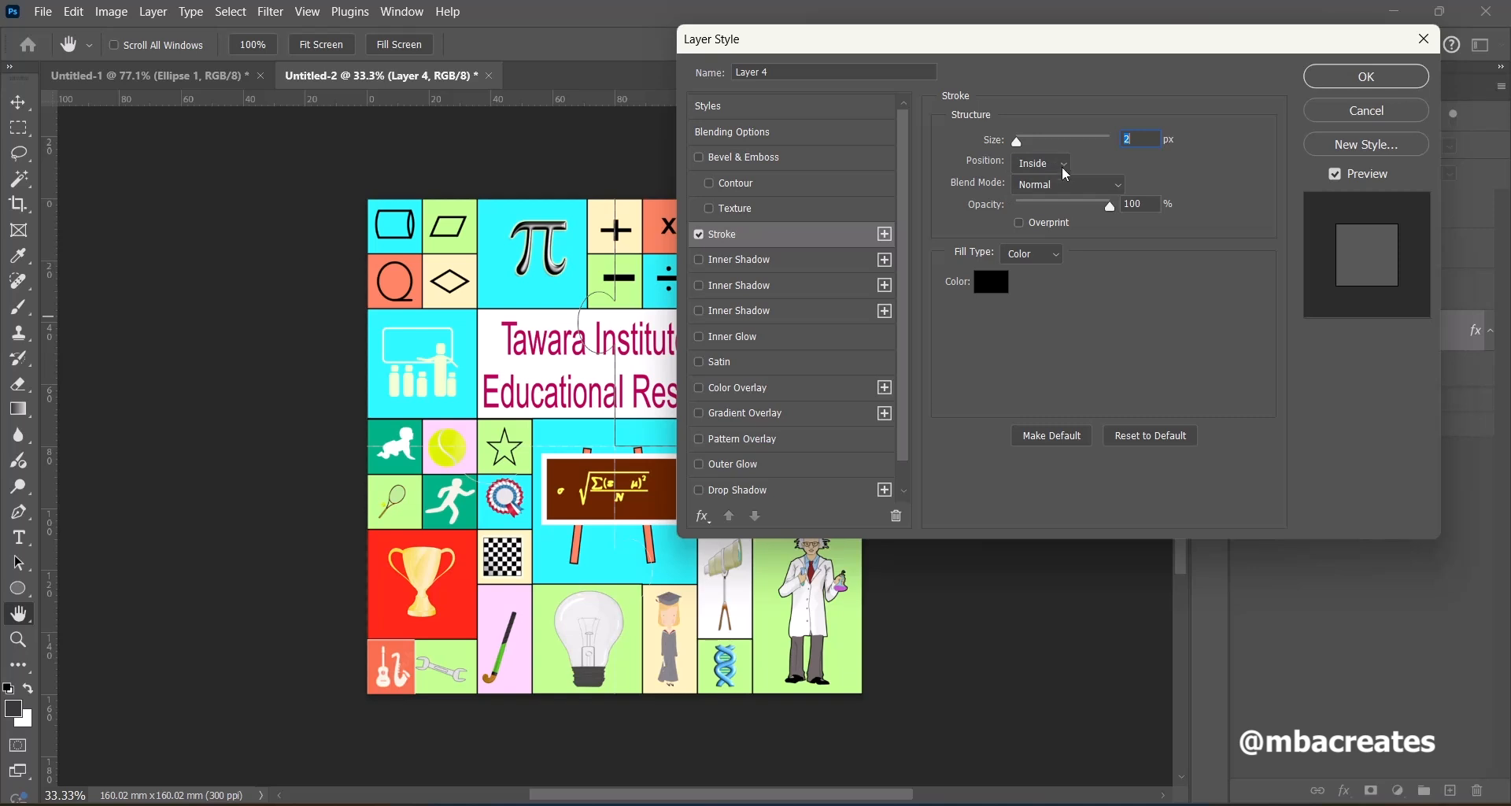
pyautogui.moveTo(964, 46)
pyautogui.mouseDown()
pyautogui.moveTo(1212, 46)
pyautogui.moveTo(975, 52)
pyautogui.moveTo(986, 57)
pyautogui.mouseUp()
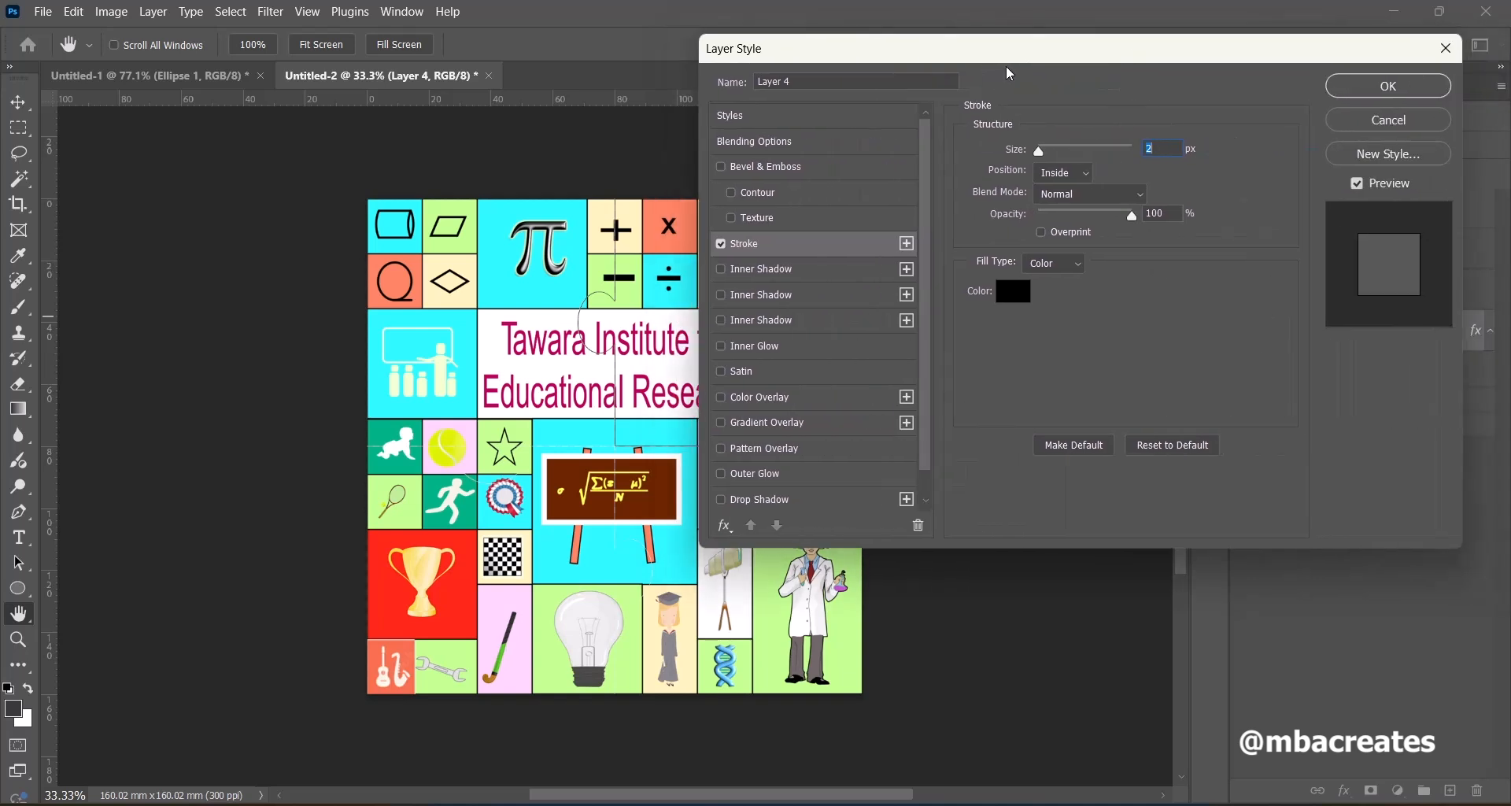
pyautogui.moveTo(1040, 151)
pyautogui.mouseDown()
pyautogui.moveTo(1057, 155)
pyautogui.moveTo(1044, 156)
pyautogui.mouseUp()
pyautogui.moveTo(1042, 156); pyautogui.dragTo(1042, 150)
pyautogui.write('3')
pyautogui.click(1397, 91)
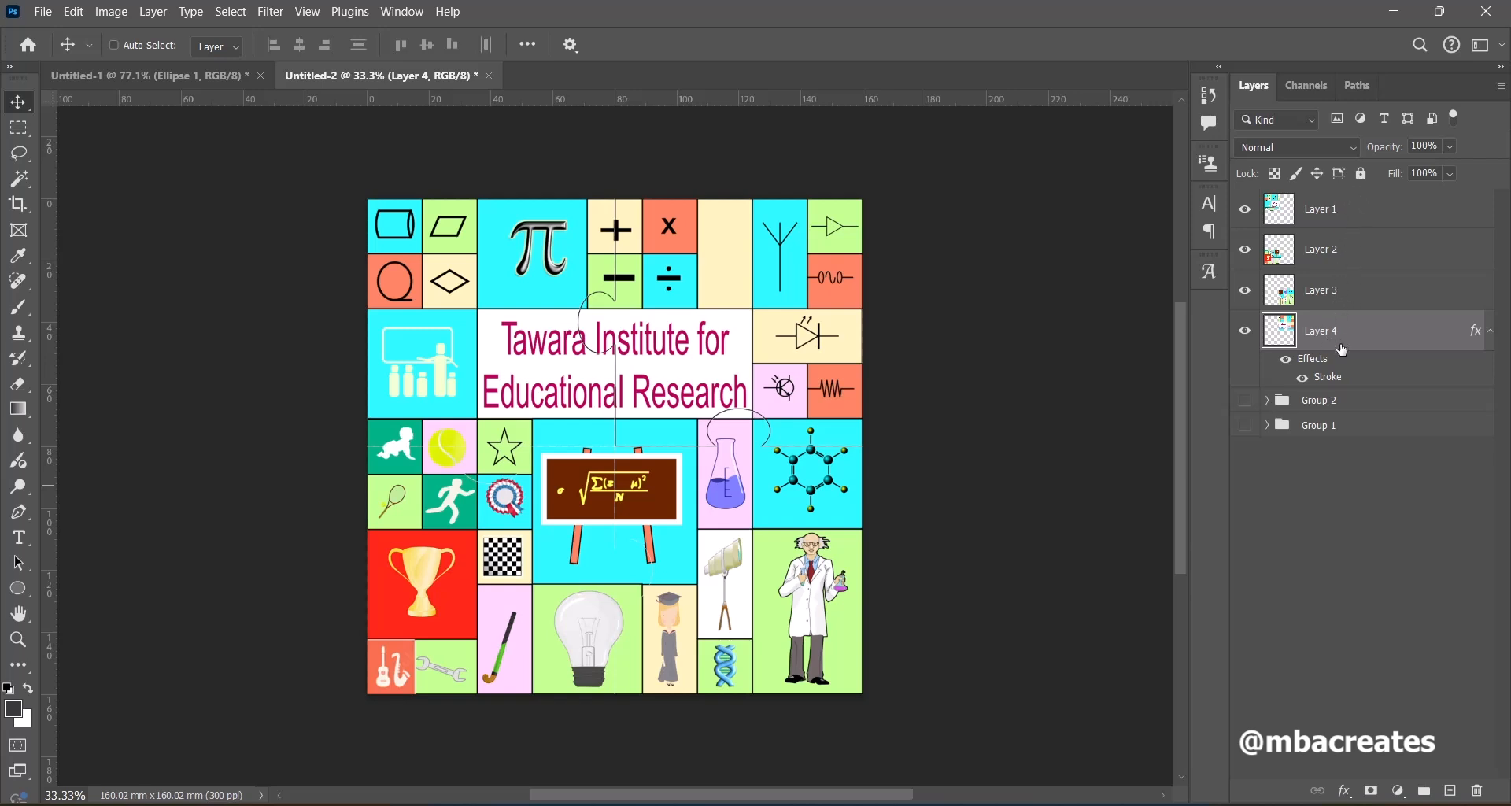
# Copy Layer 4's stroke style and paste it onto Layer 3, Layer 2 and Layer 1.
pyautogui.rightClick(1396, 378)
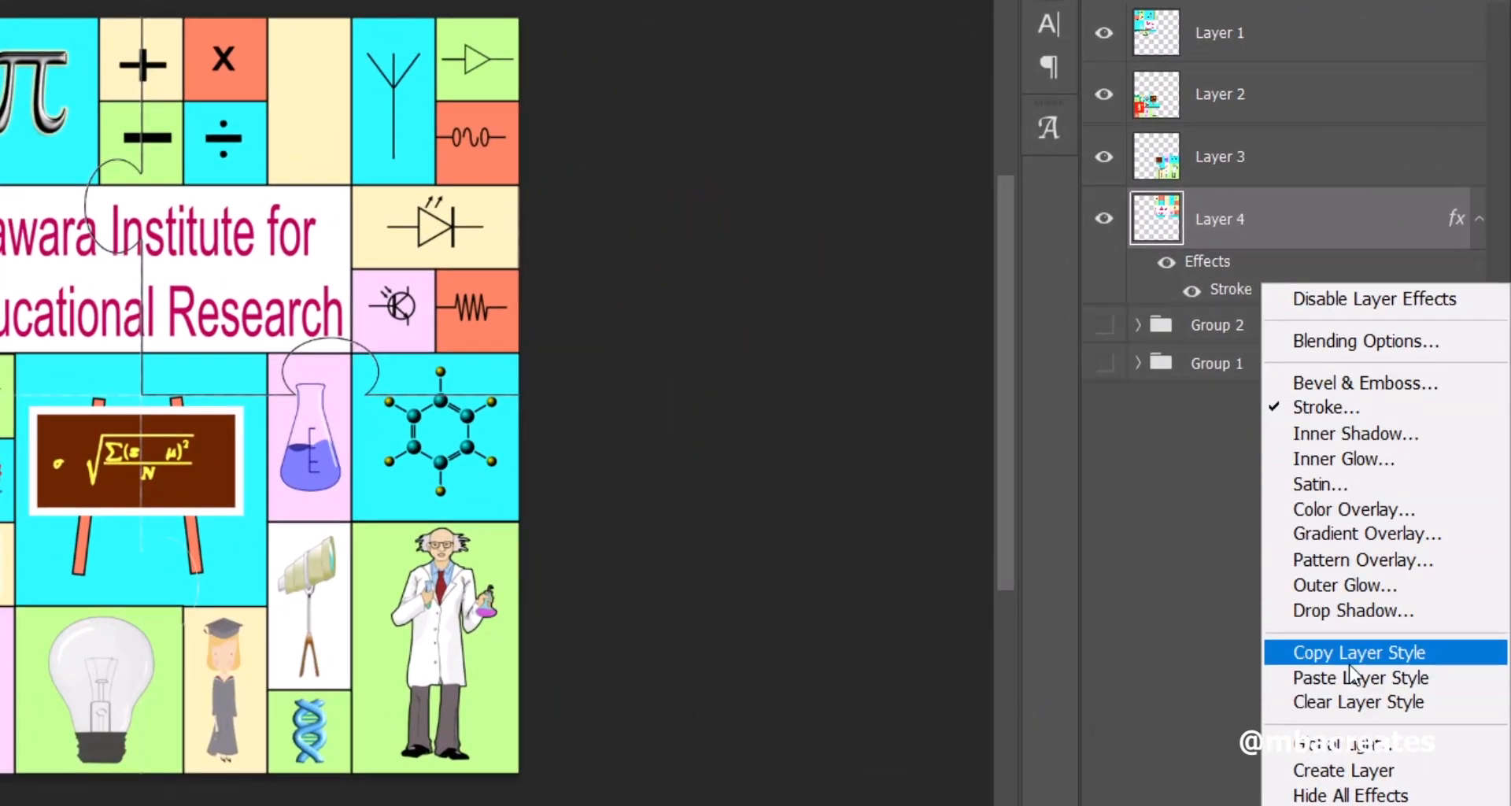
pyautogui.click(1326, 653)
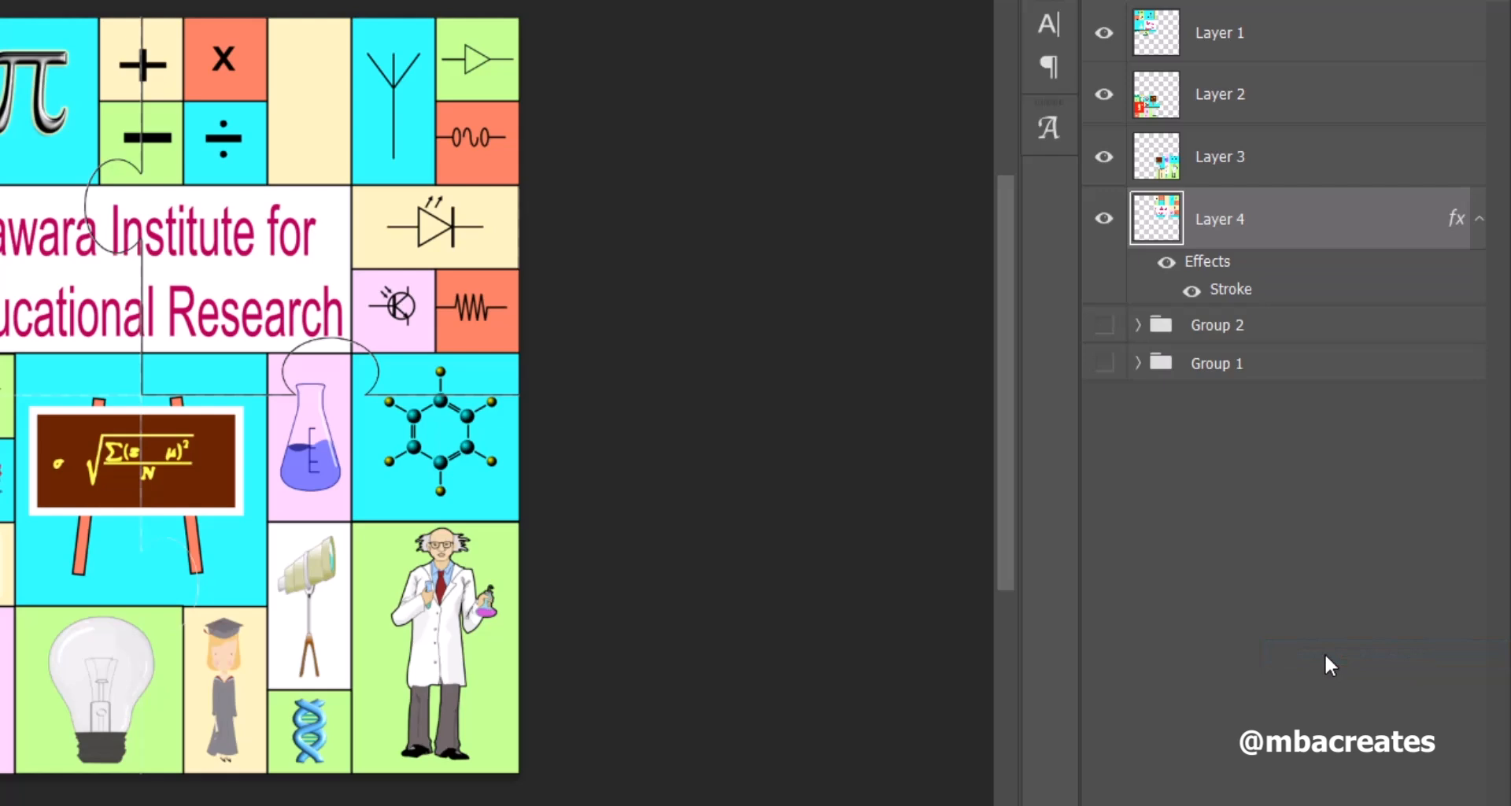
pyautogui.click(1315, 163)
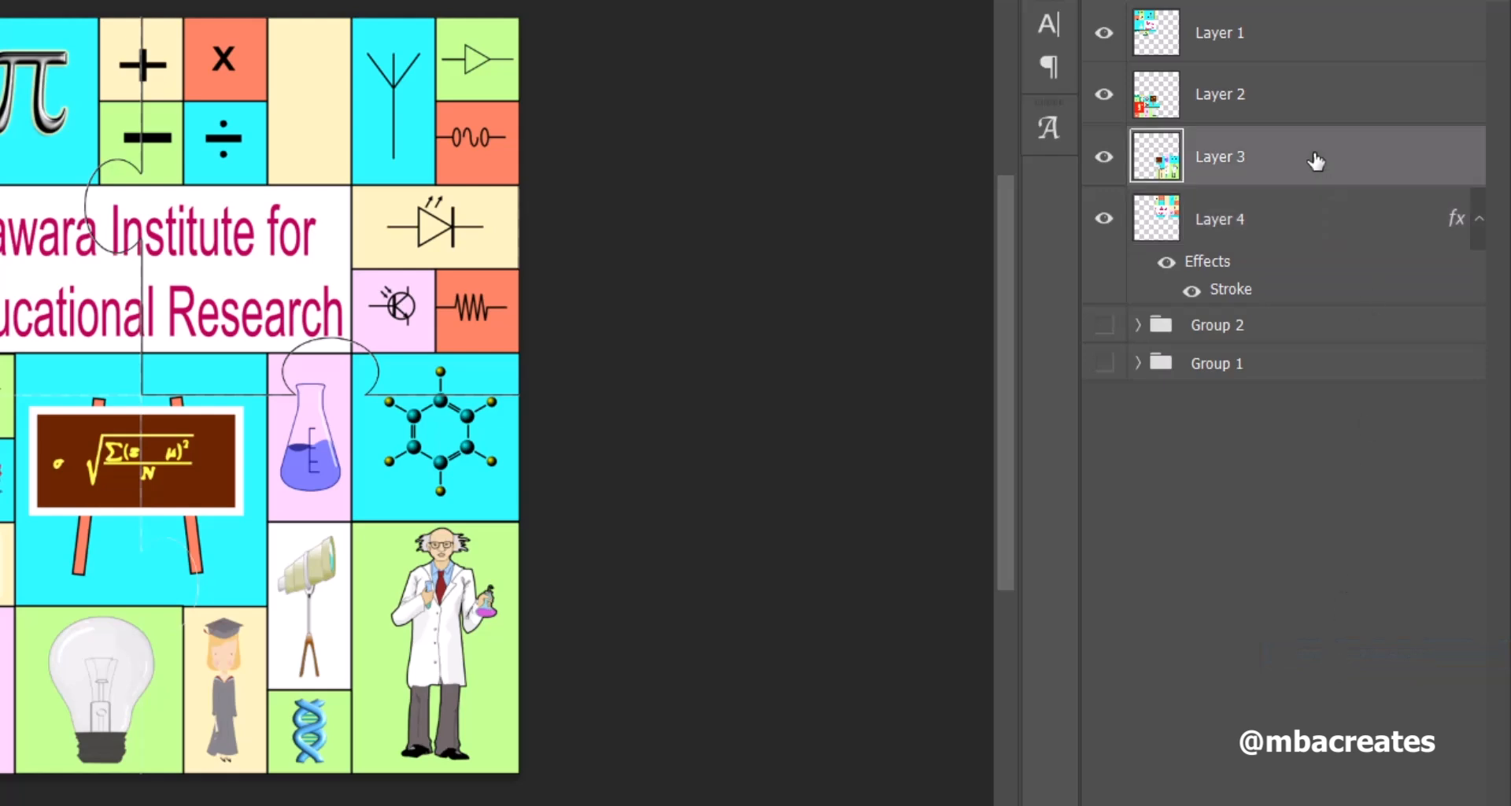
pyautogui.rightClick(1316, 163)
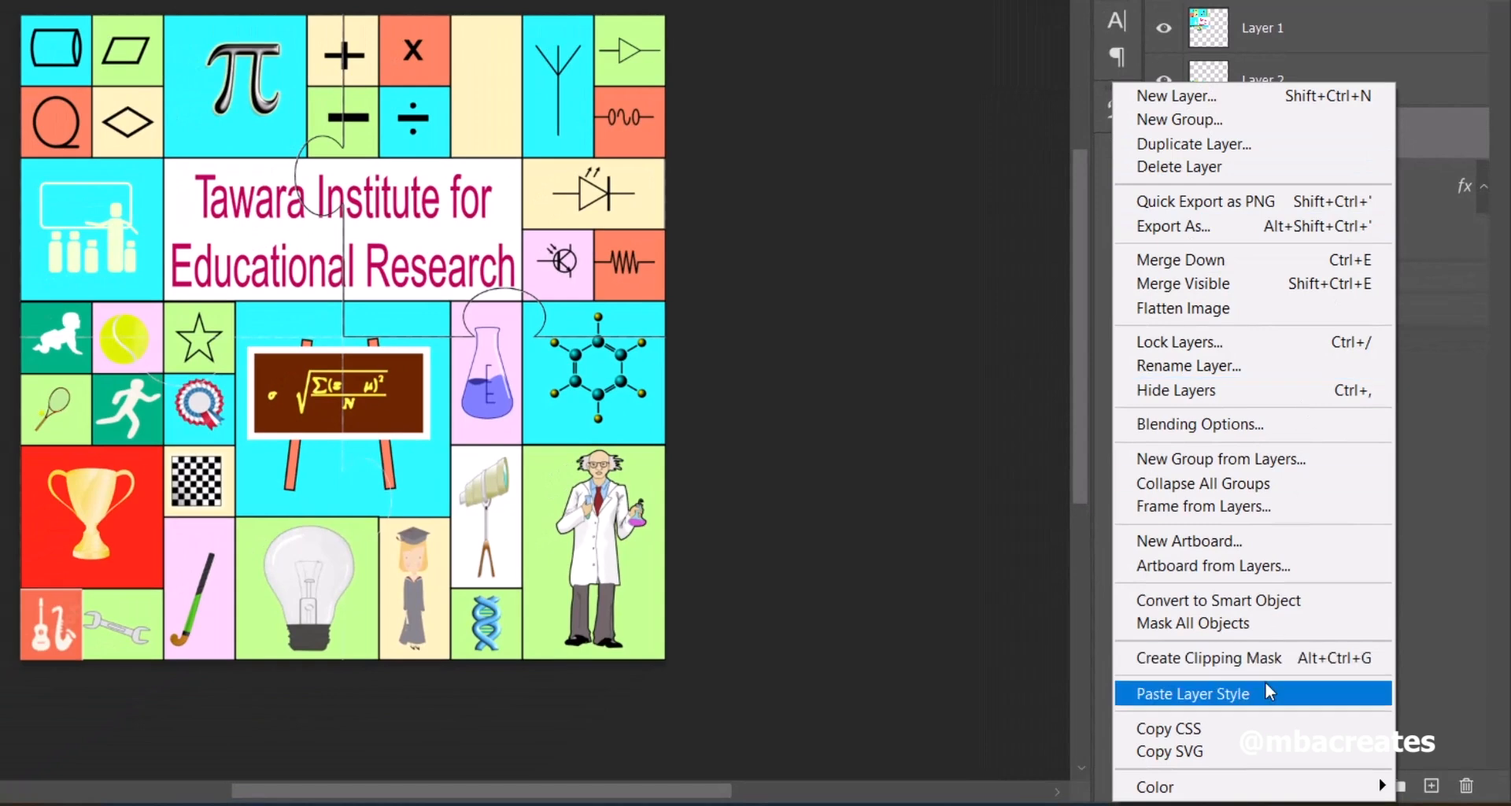
pyautogui.click(1231, 696)
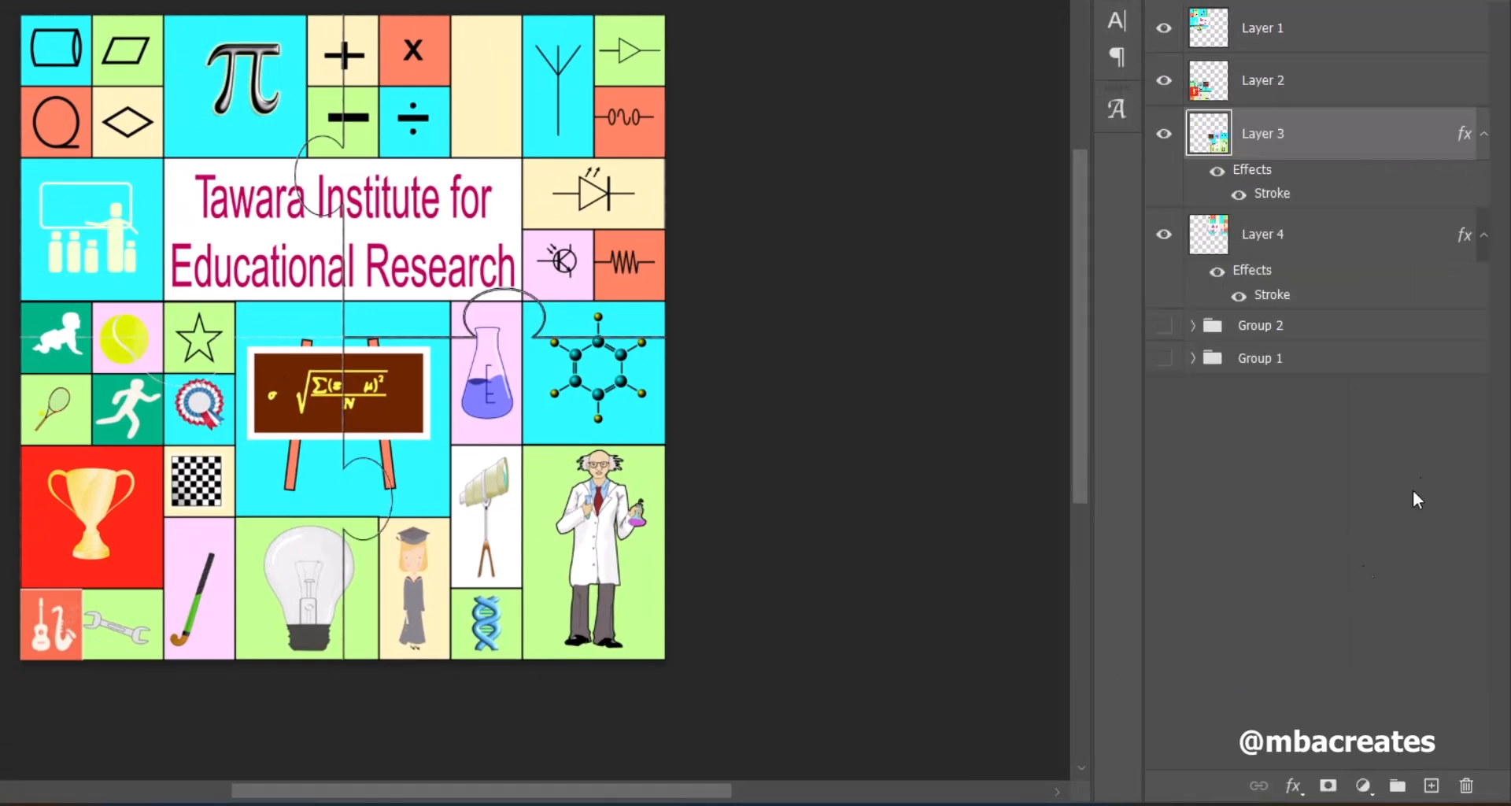
pyautogui.rightClick(1382, 87)
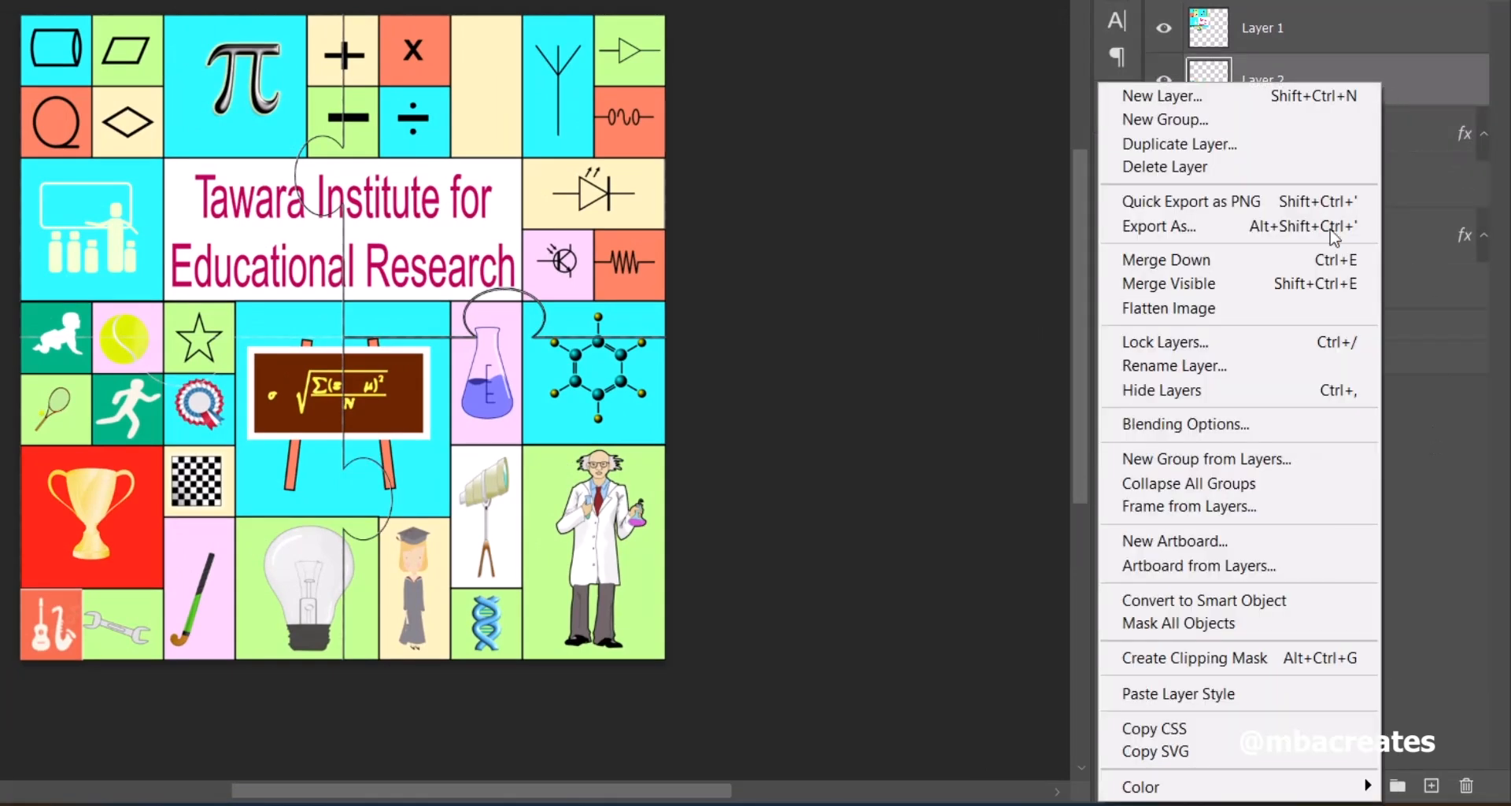
pyautogui.click(1214, 692)
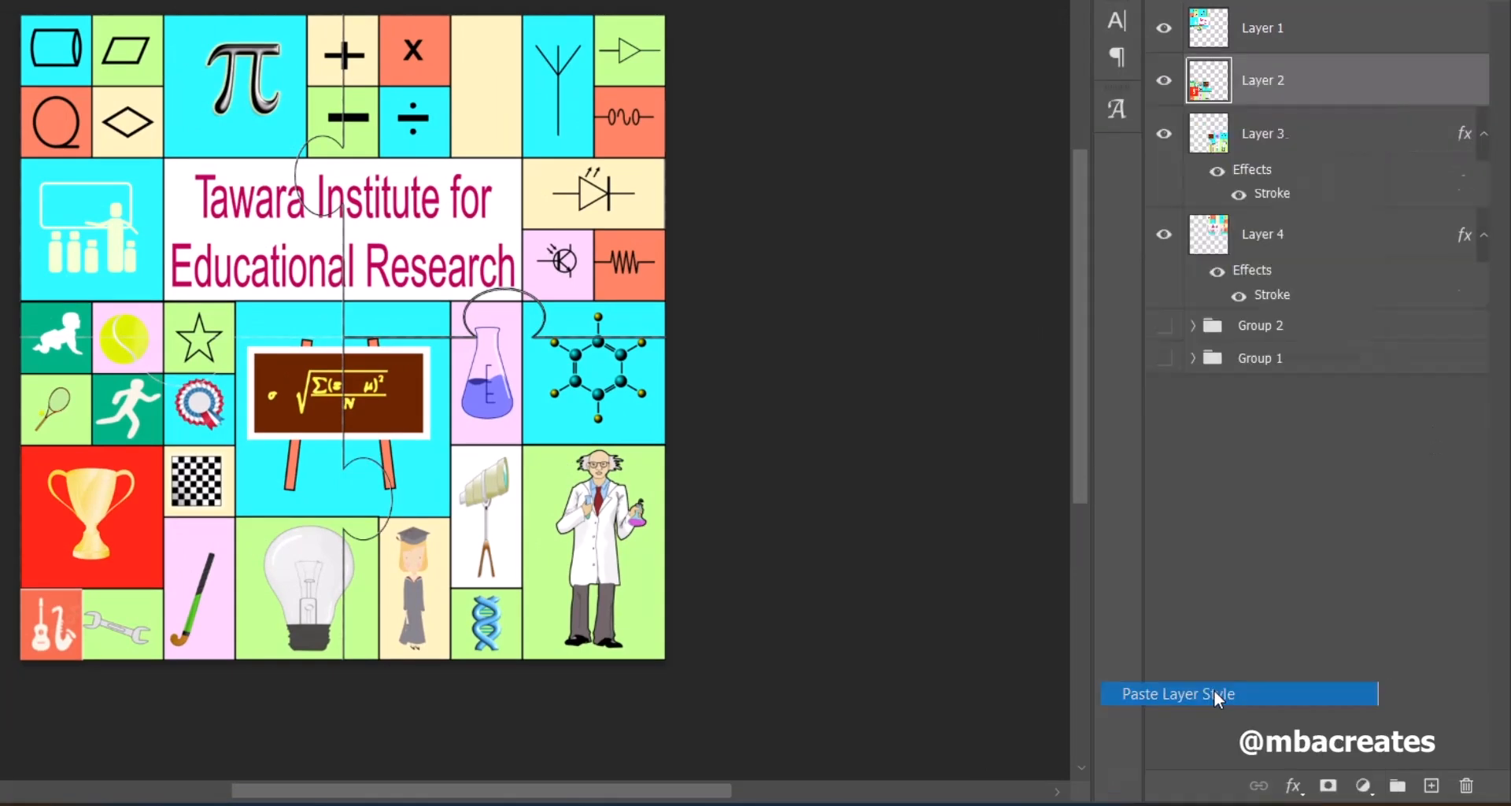
pyautogui.rightClick(1350, 33)
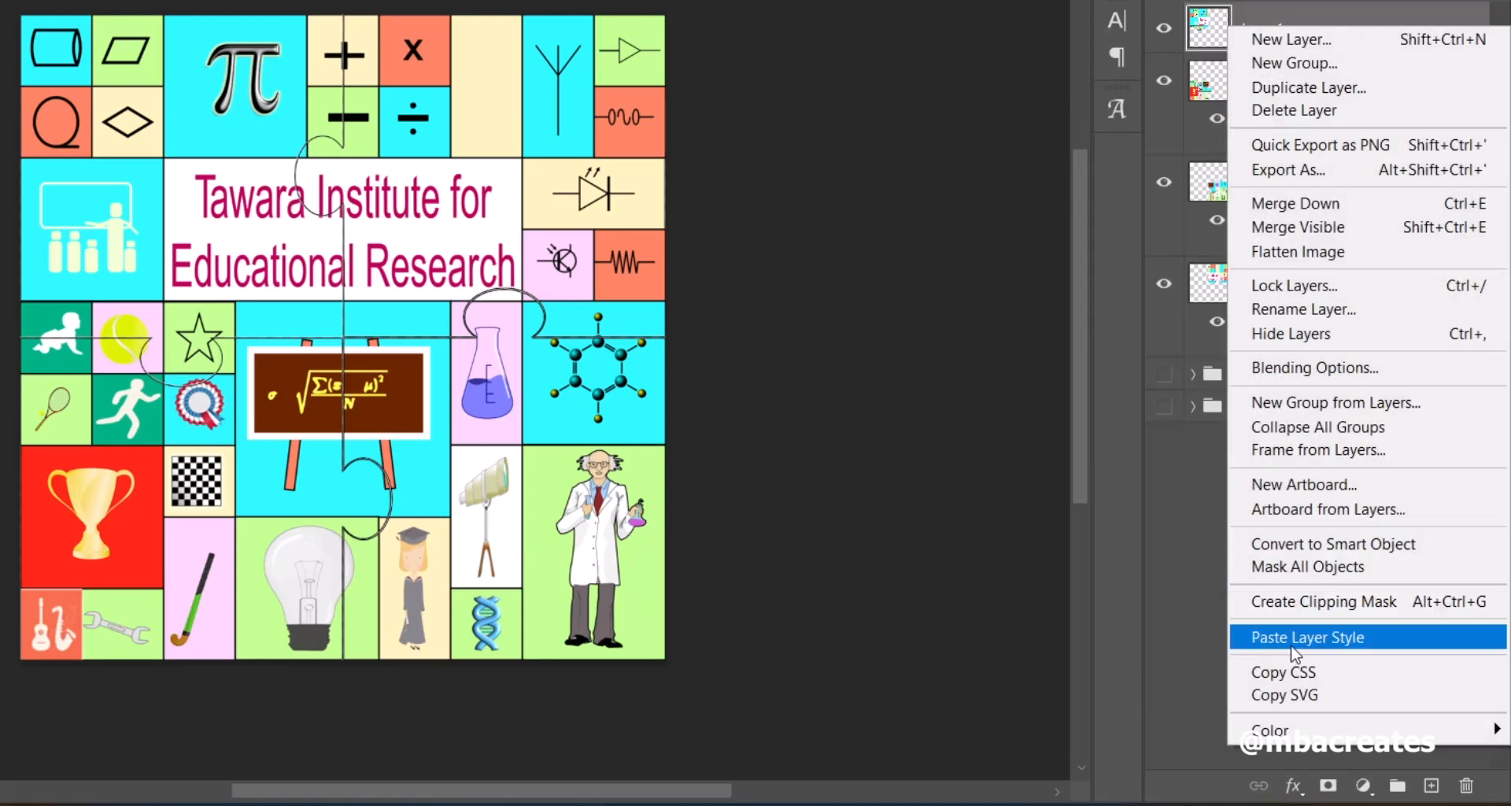
pyautogui.click(1284, 647)
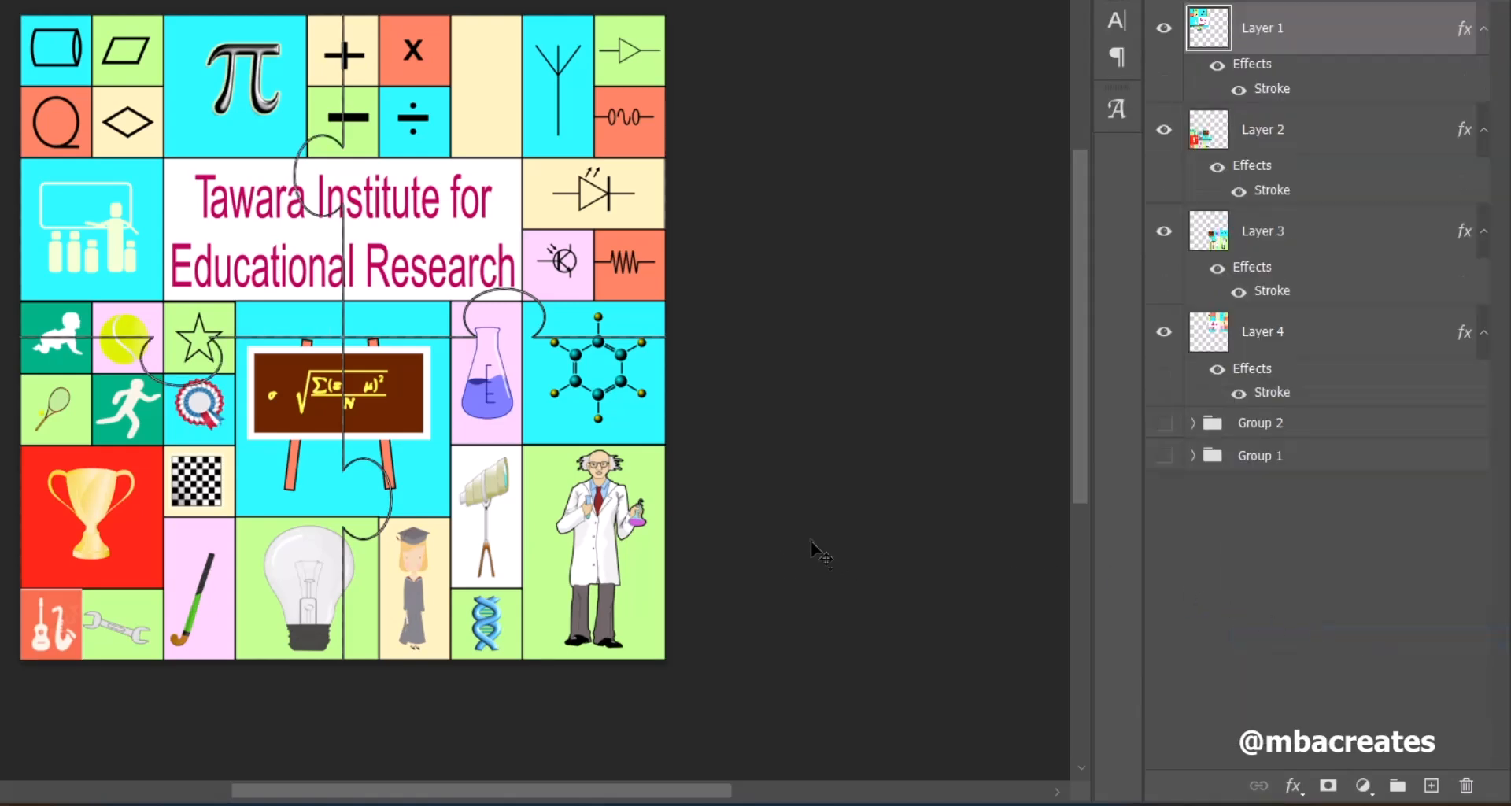
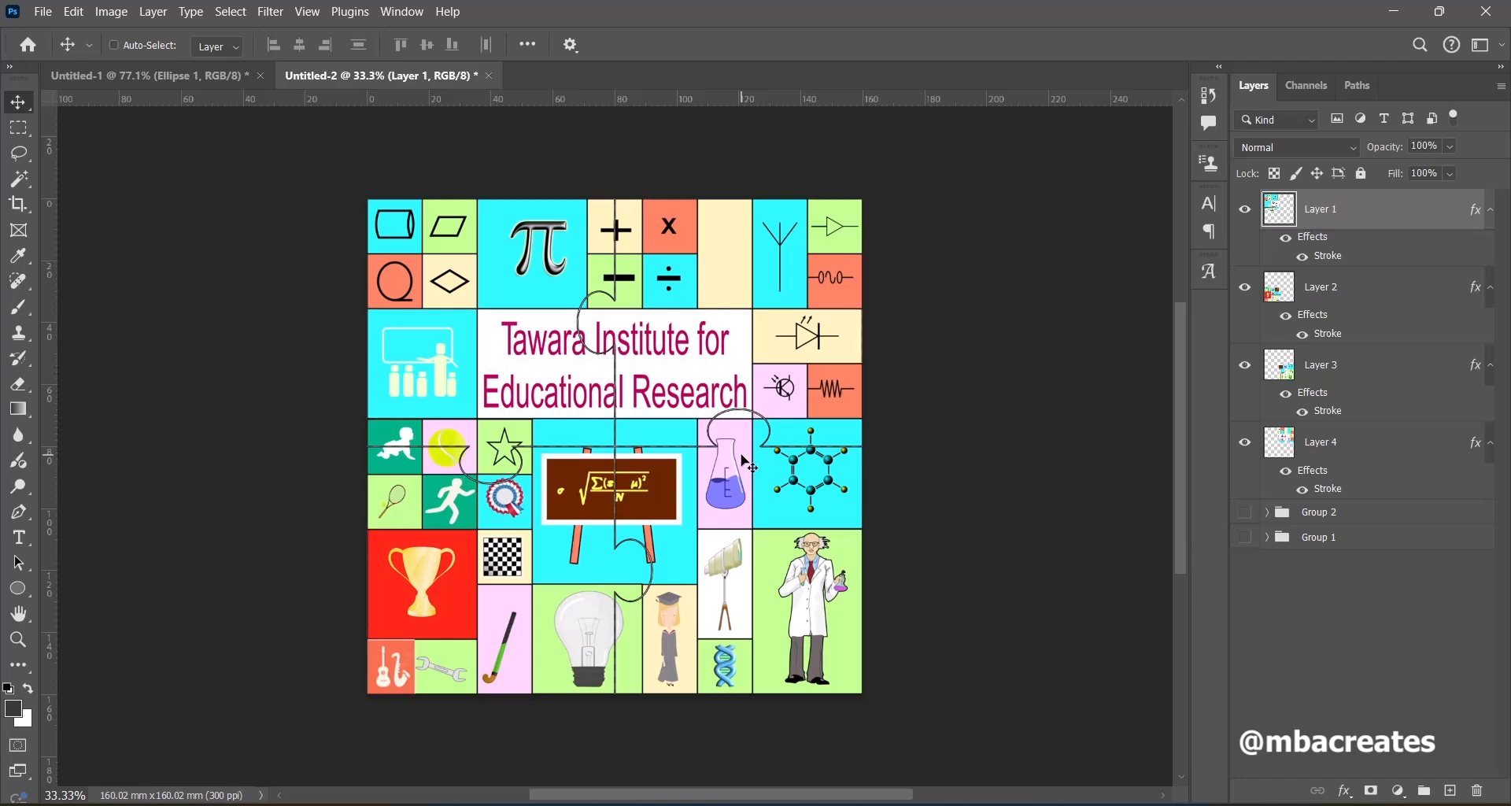
# Save a copy of the assembled puzzle as a PNG named 4Pngs_z999_9999.
pyautogui.click(44, 12)
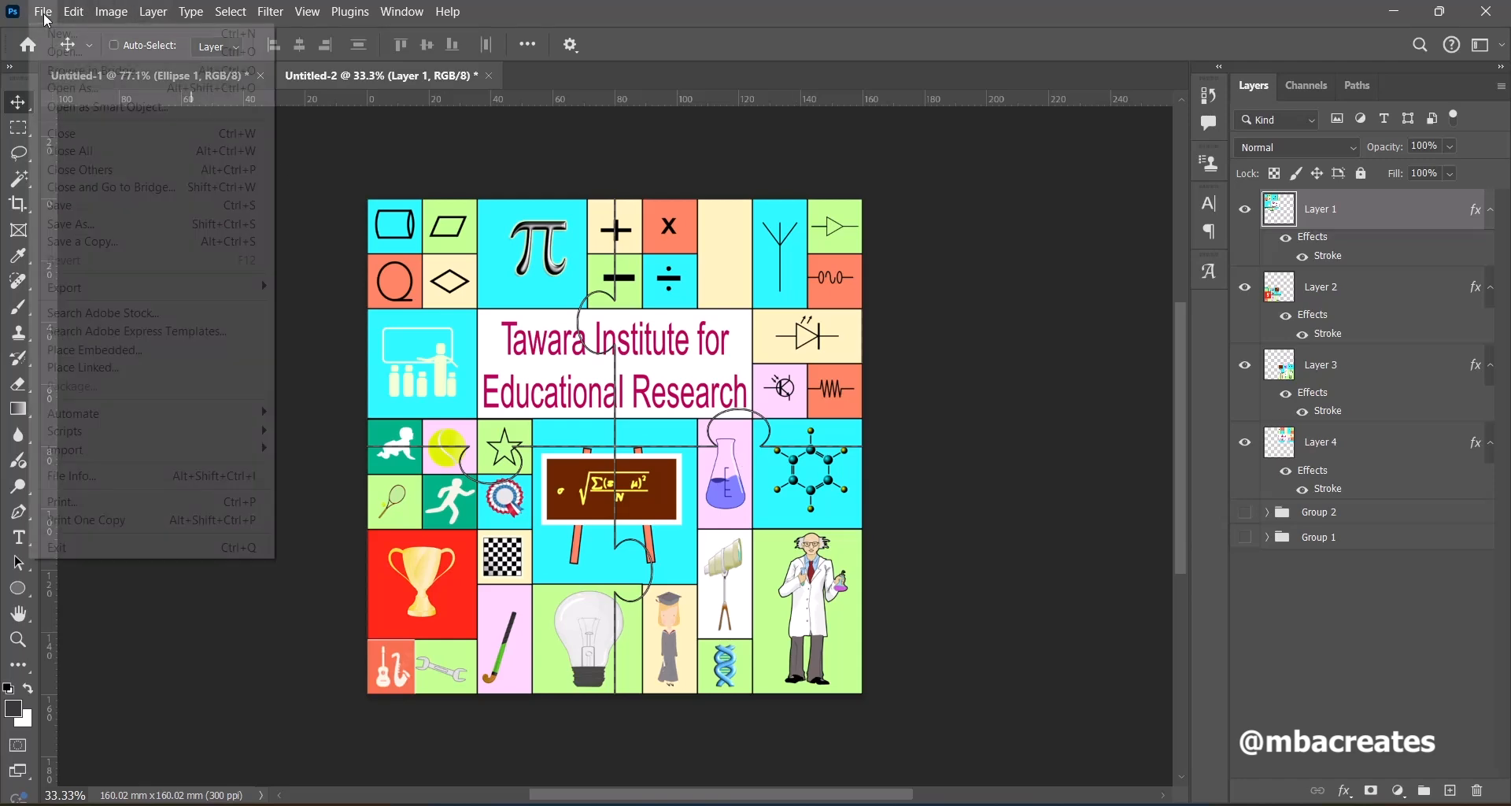
pyautogui.click(88, 242)
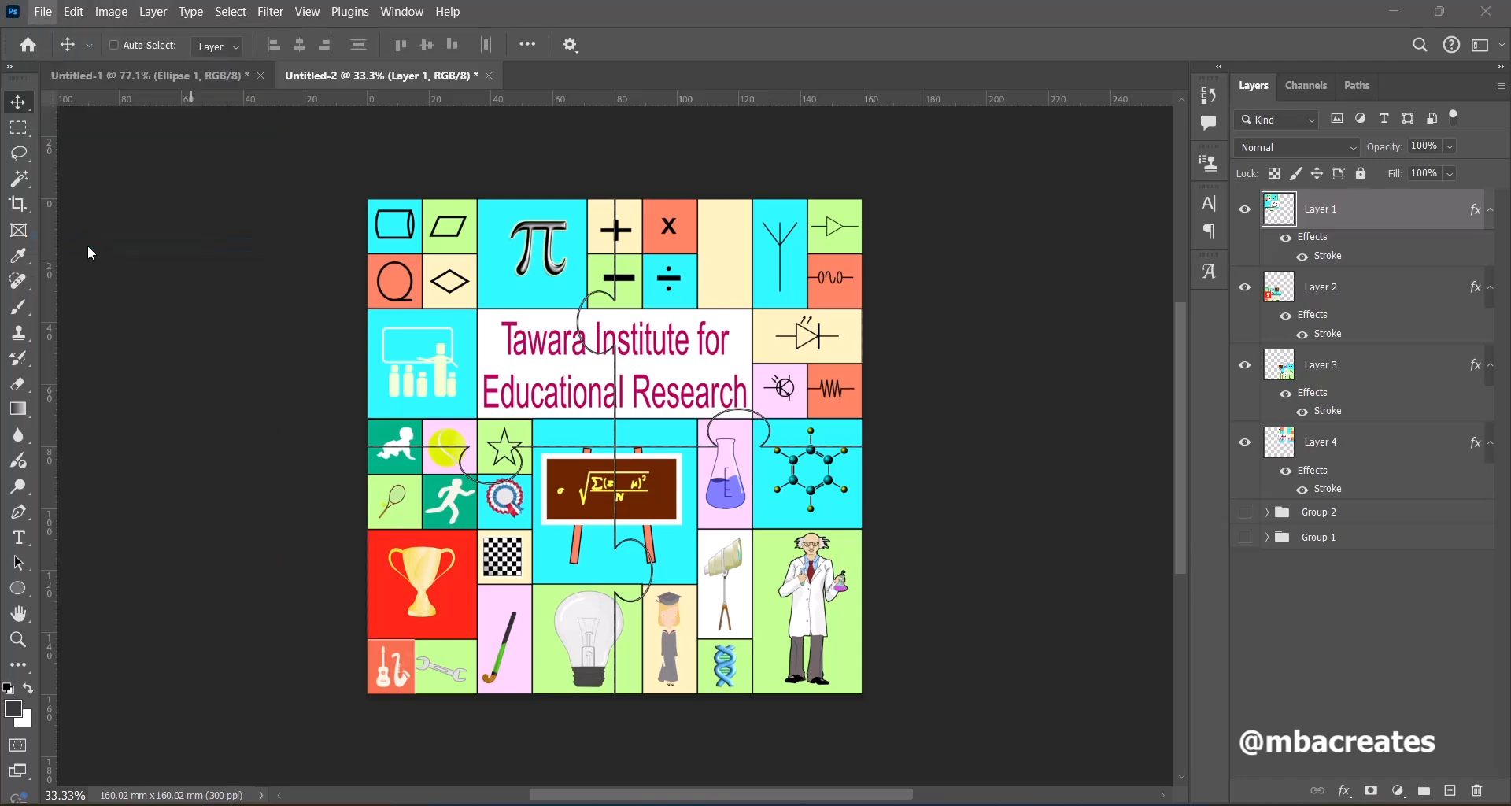
pyautogui.click(263, 595)
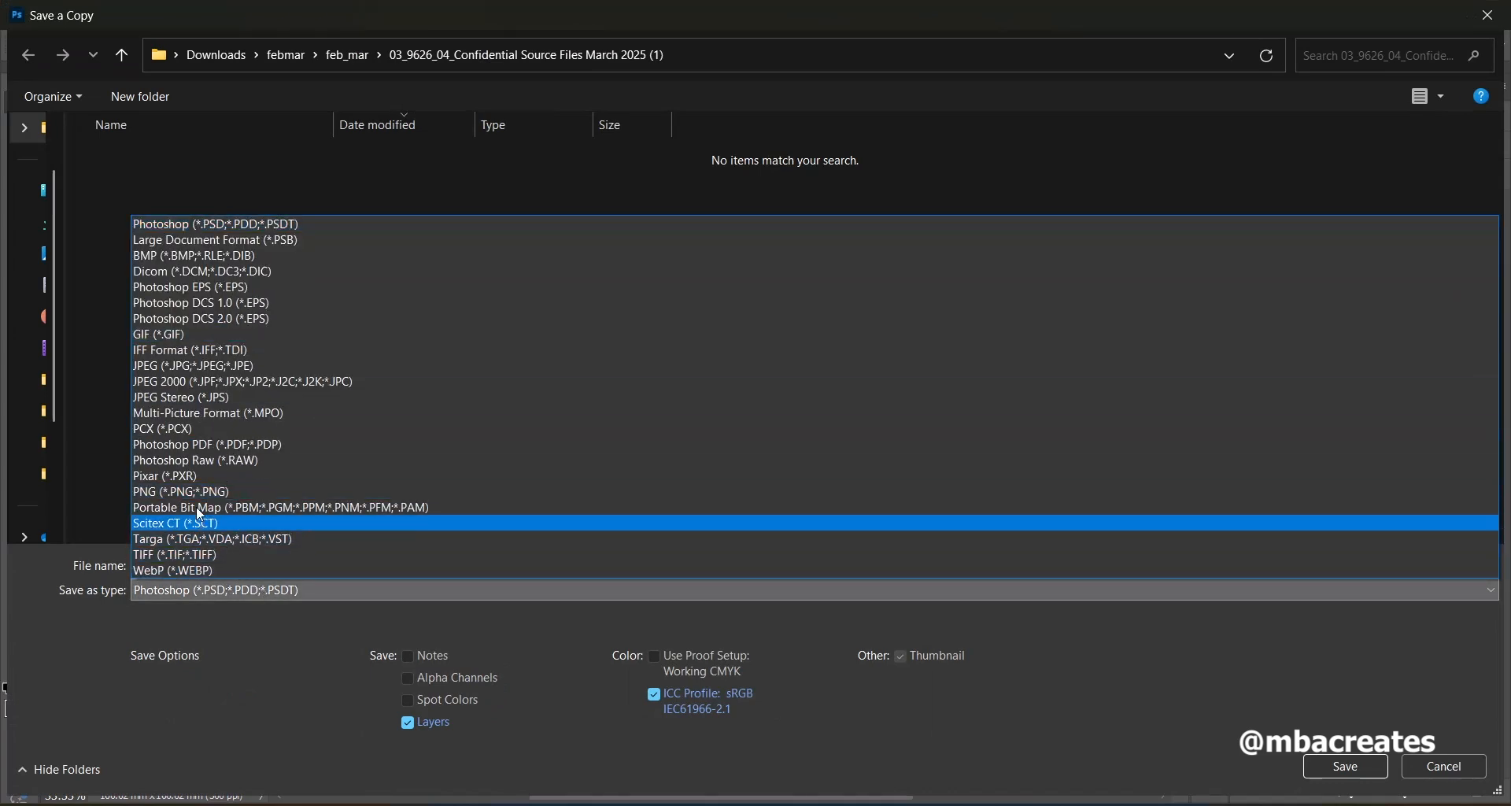
pyautogui.click(196, 493)
pyautogui.click(253, 565)
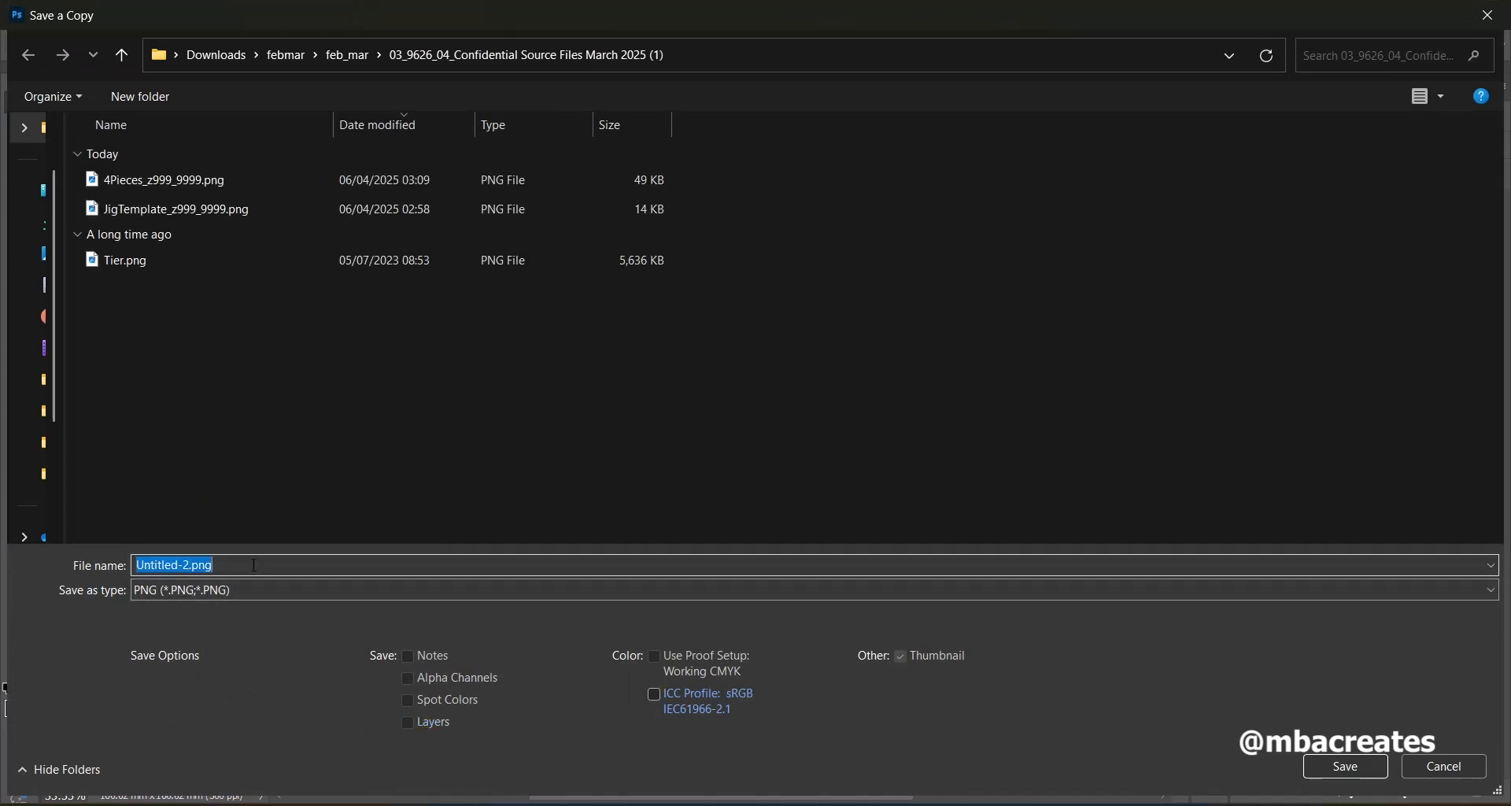
pyautogui.write('4')
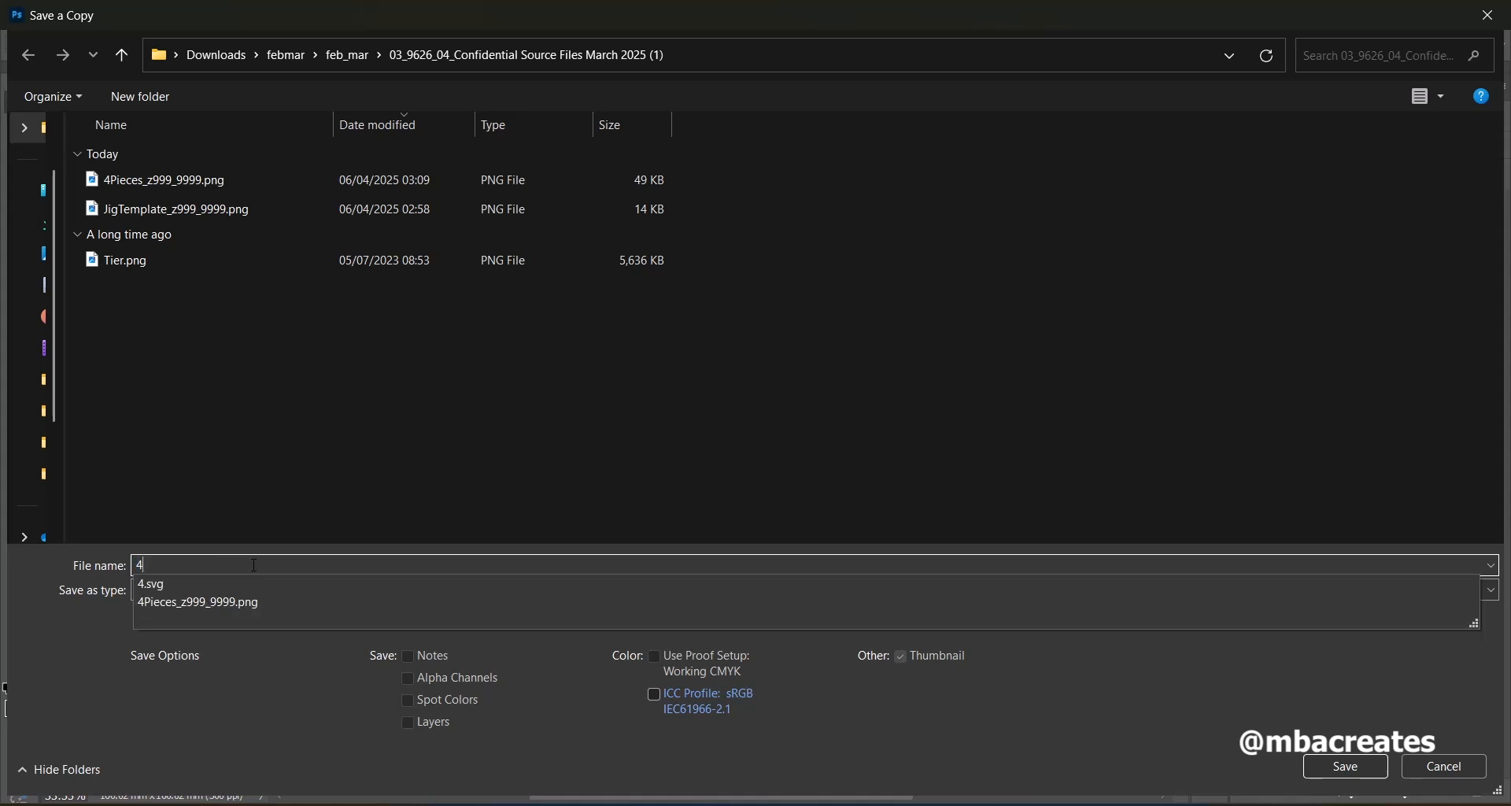
pyautogui.write('Pngs')
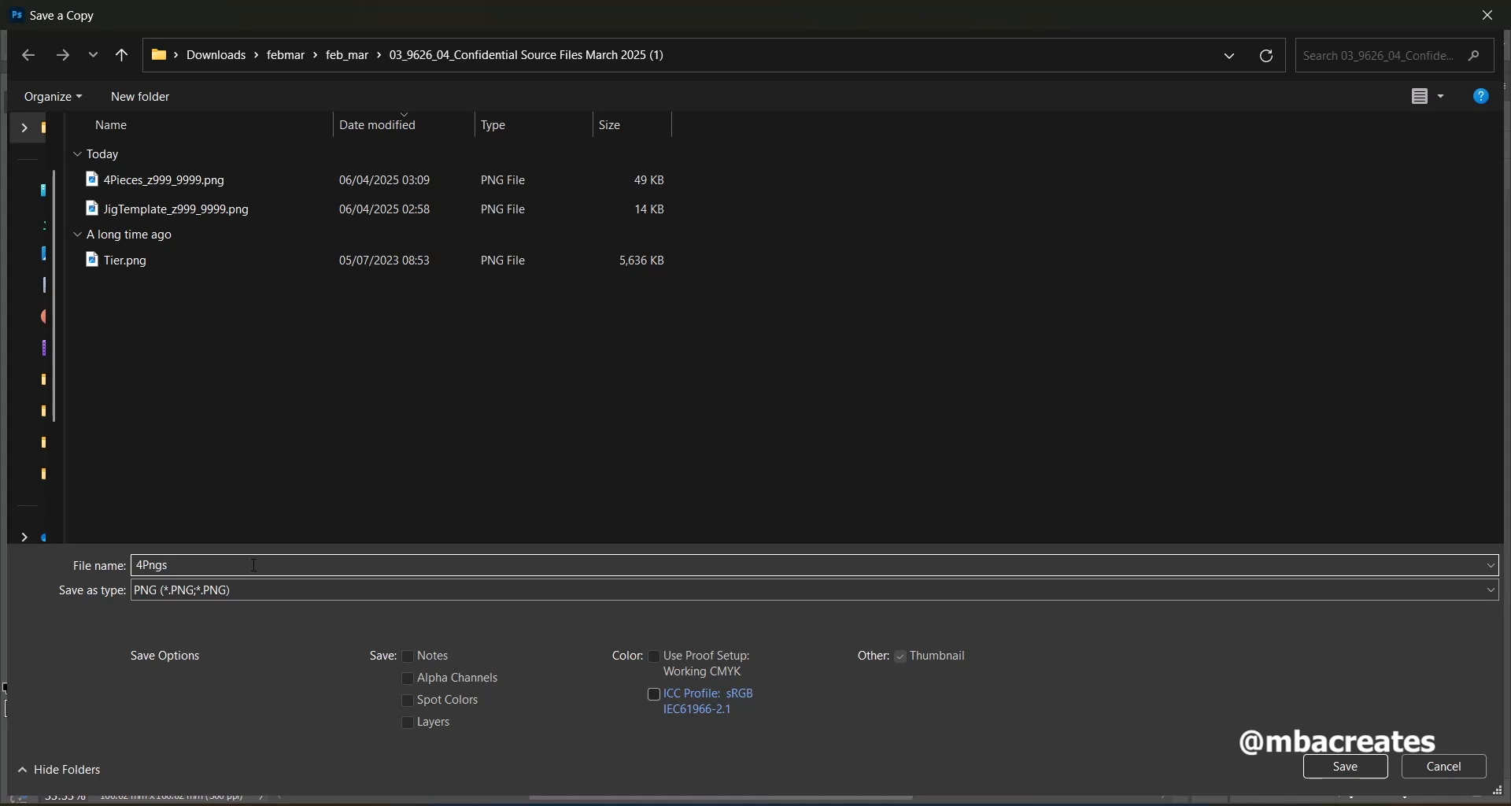
pyautogui.write('_z999_9999')
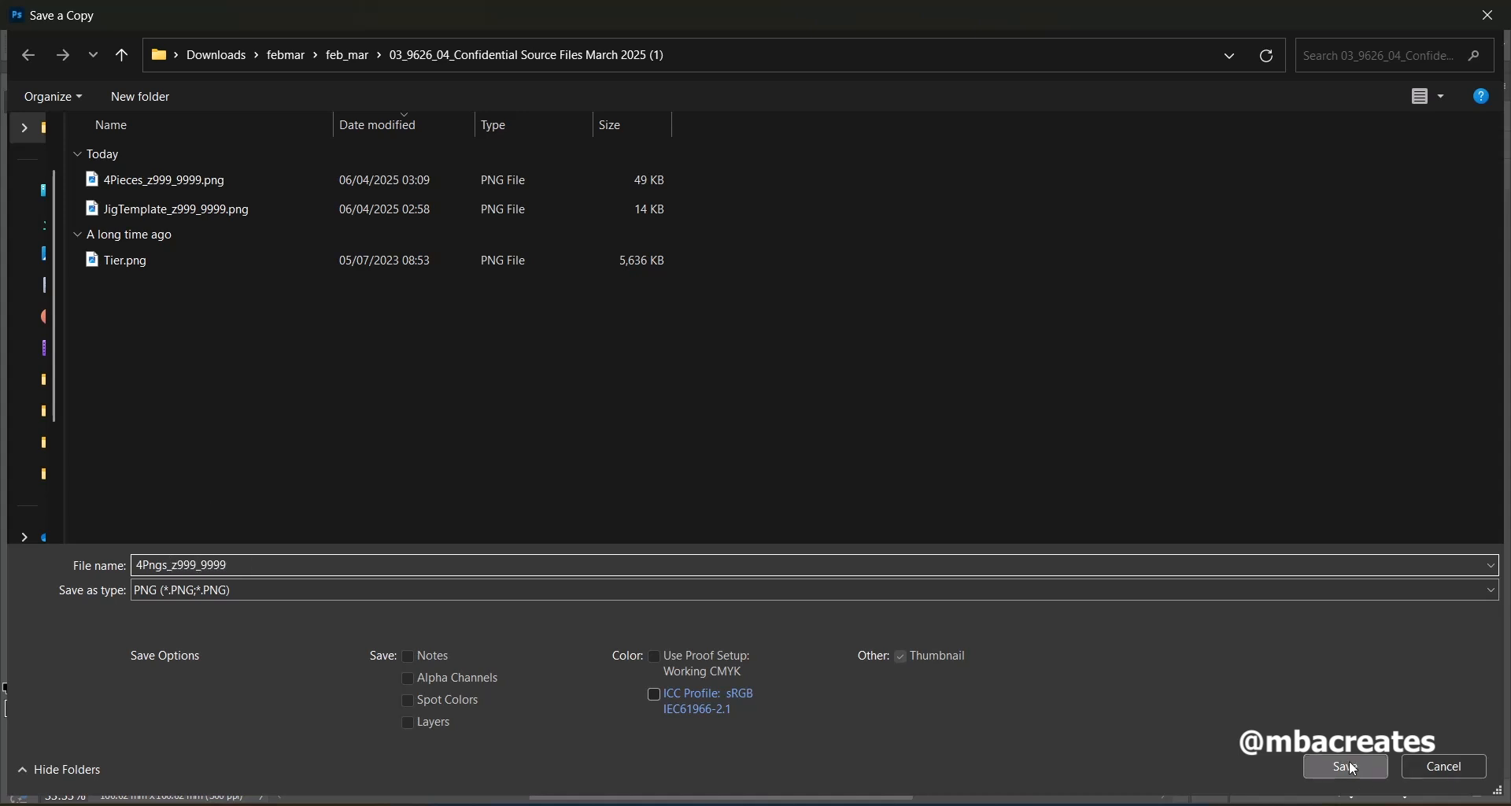
pyautogui.click(1347, 767)
pyautogui.click(832, 236)
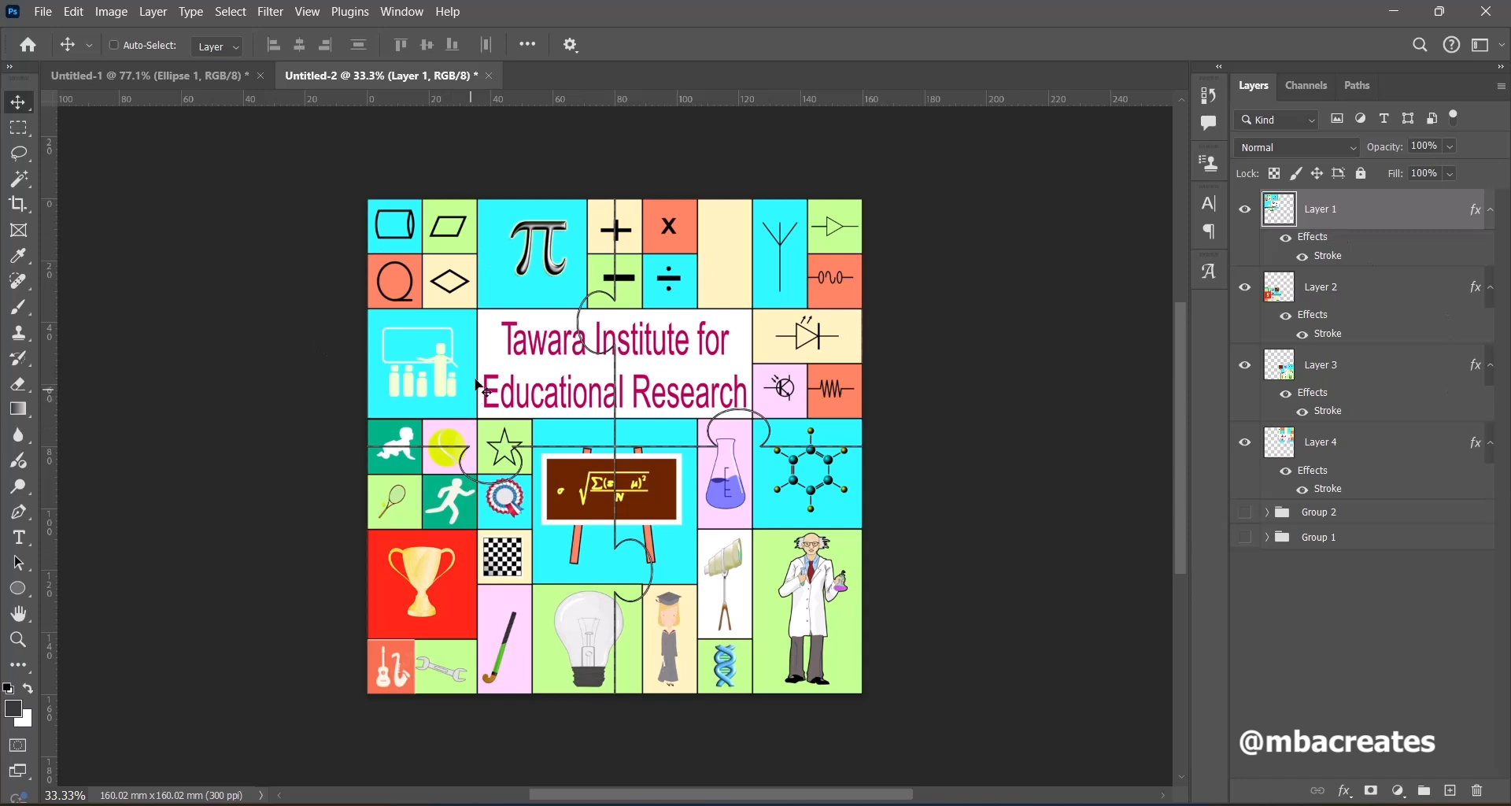
# Copy the Layer 1 puzzle piece into the Untitled-1 document over the jigsaw template and hide the Ellipse 1 layer.
pyautogui.moveTo(480, 386); pyautogui.dragTo(619, 465)
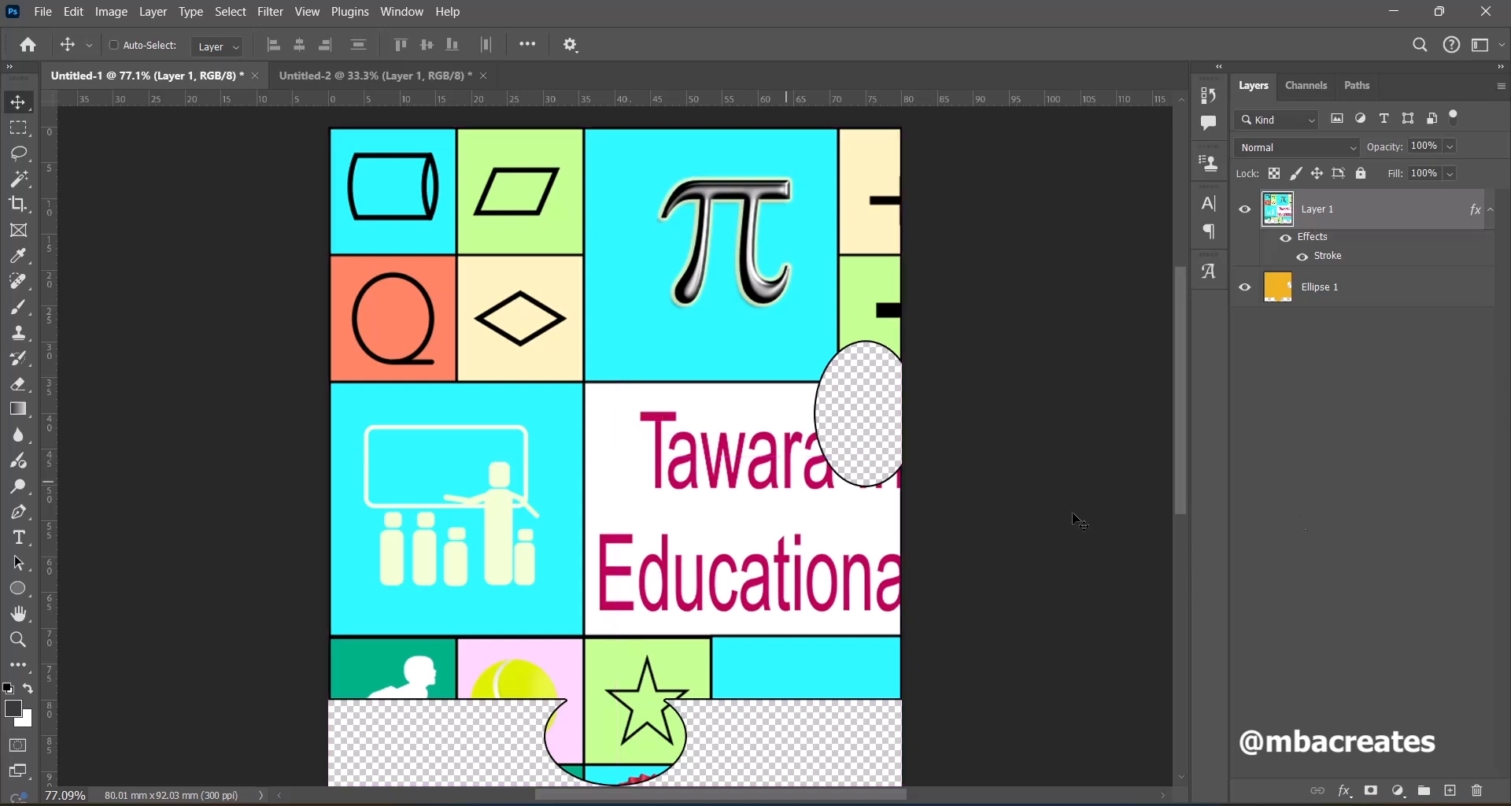
pyautogui.scroll(-1, 1178, 528)
pyautogui.click(1245, 288)
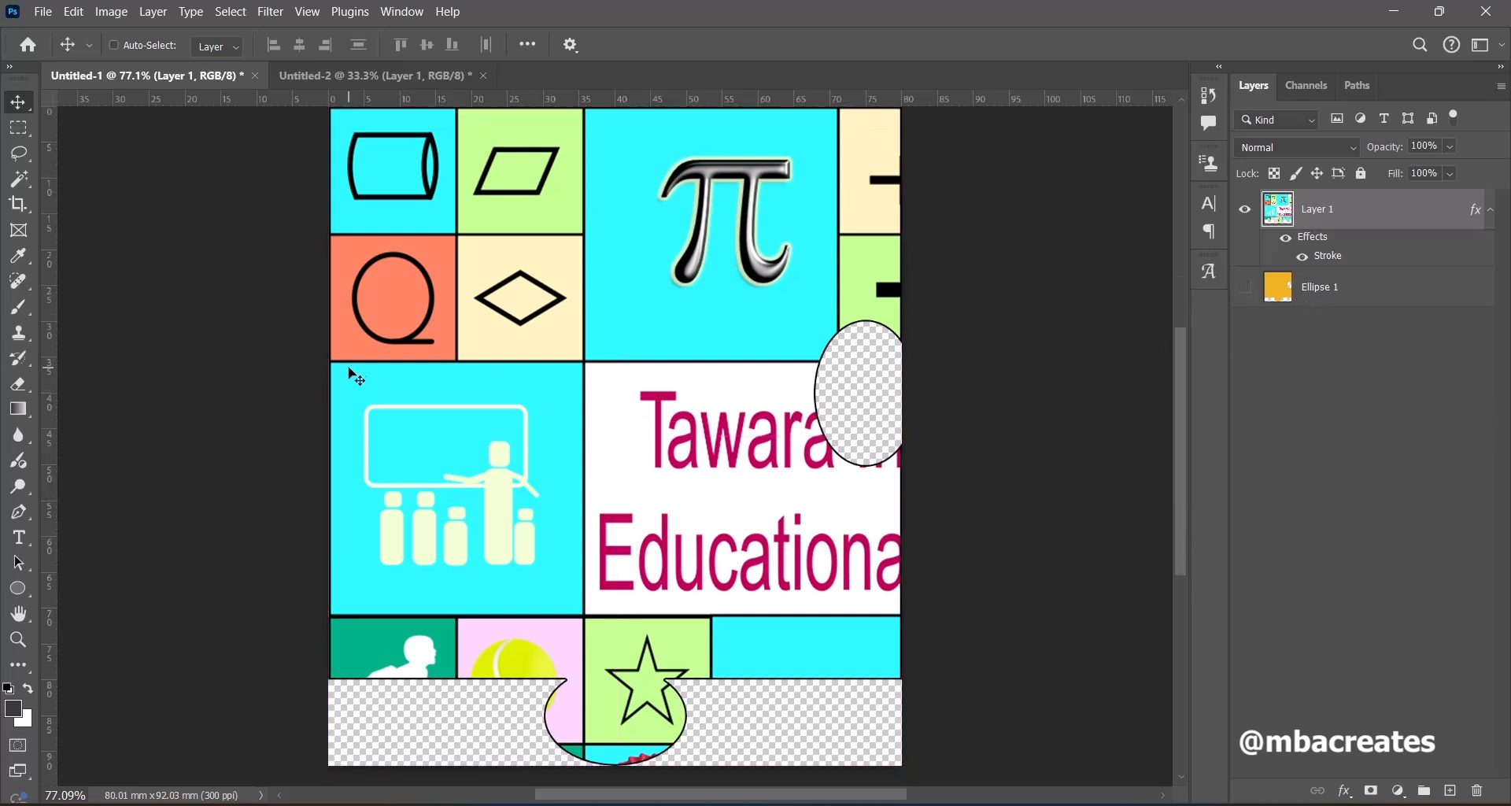
# Save a copy of the first puzzle piece as a PNG named TierPiece1.
pyautogui.click(43, 13)
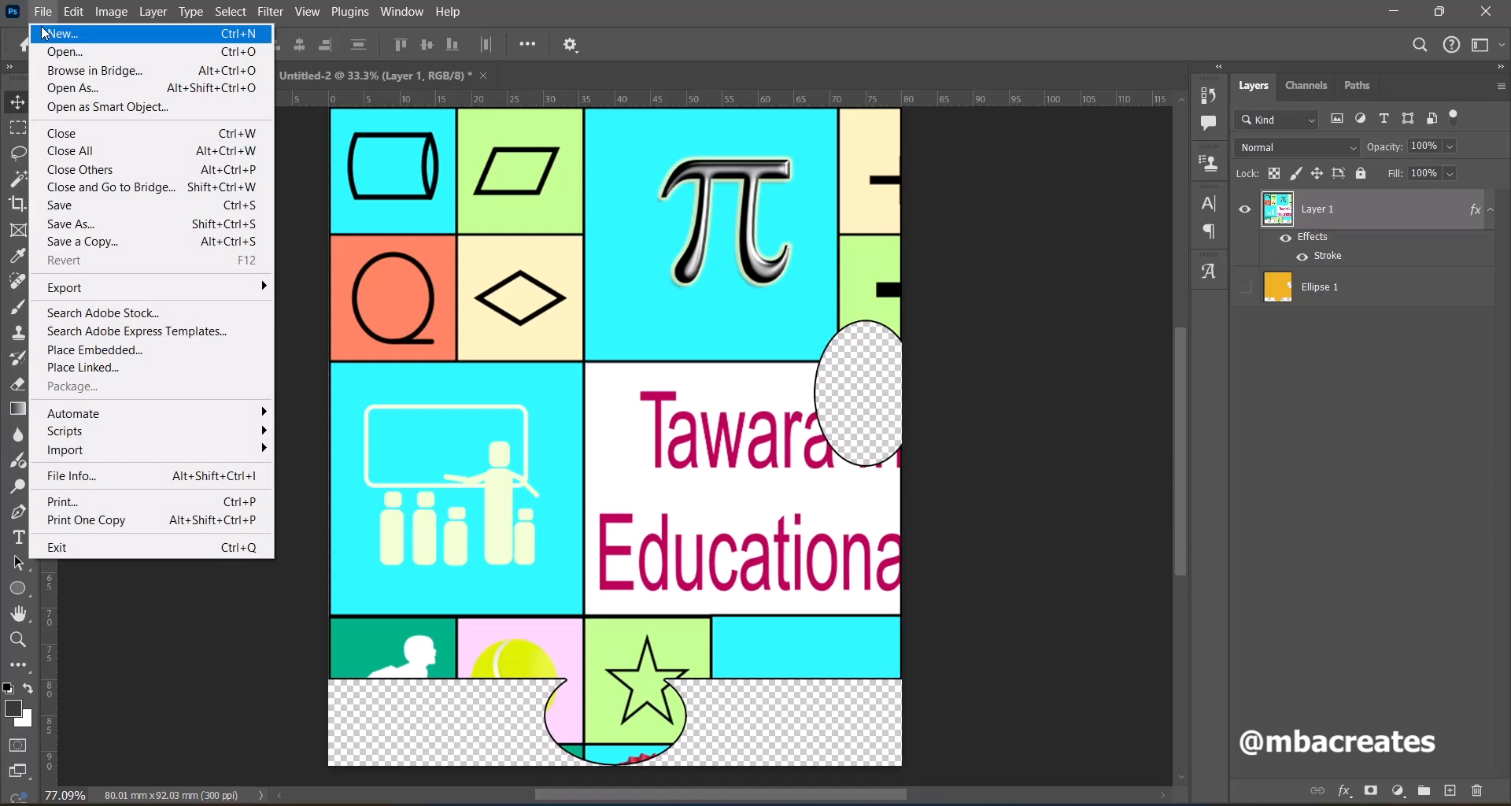
pyautogui.click(120, 243)
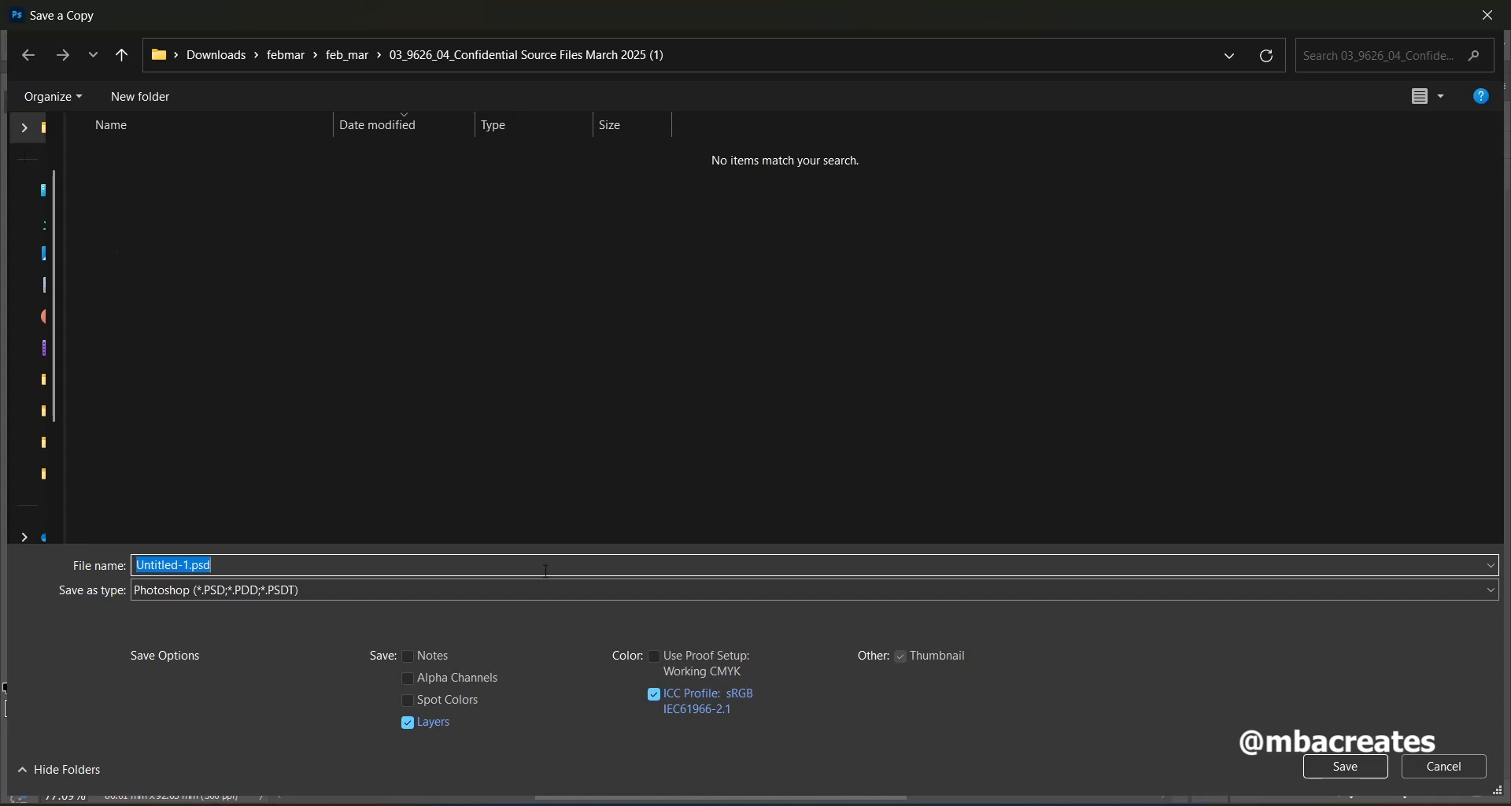
pyautogui.click(517, 596)
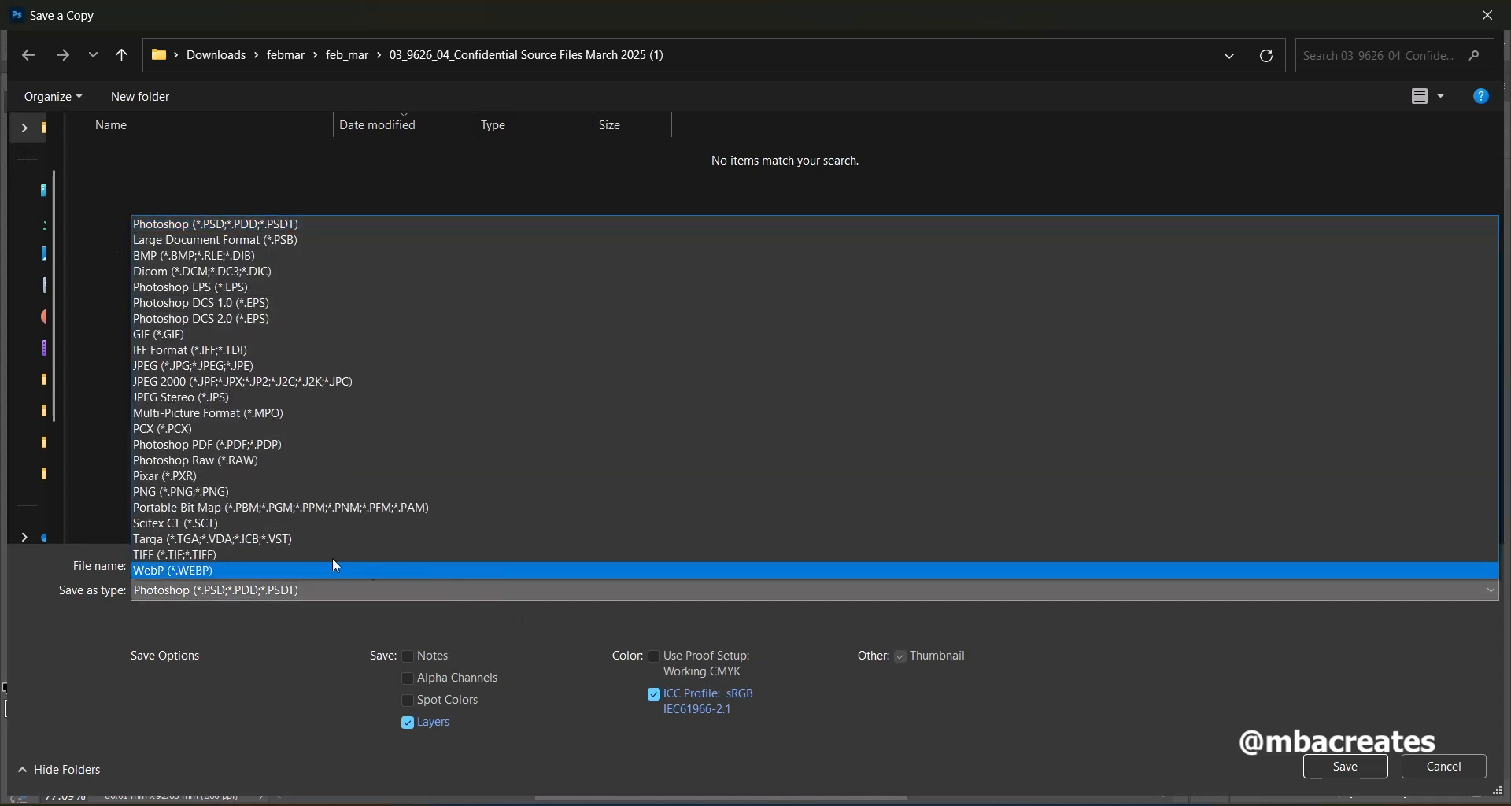
pyautogui.click(182, 492)
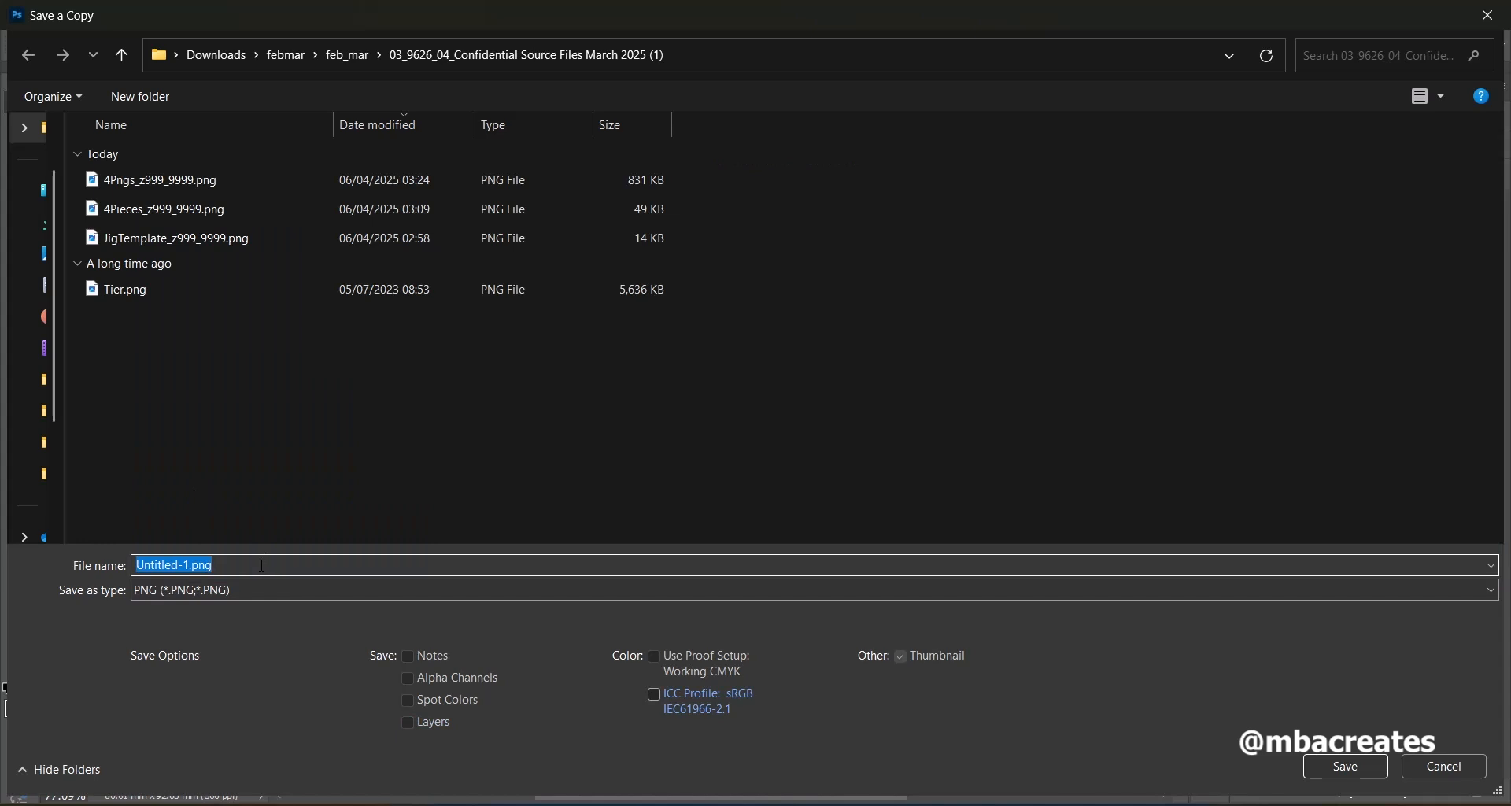
pyautogui.write('Tier')
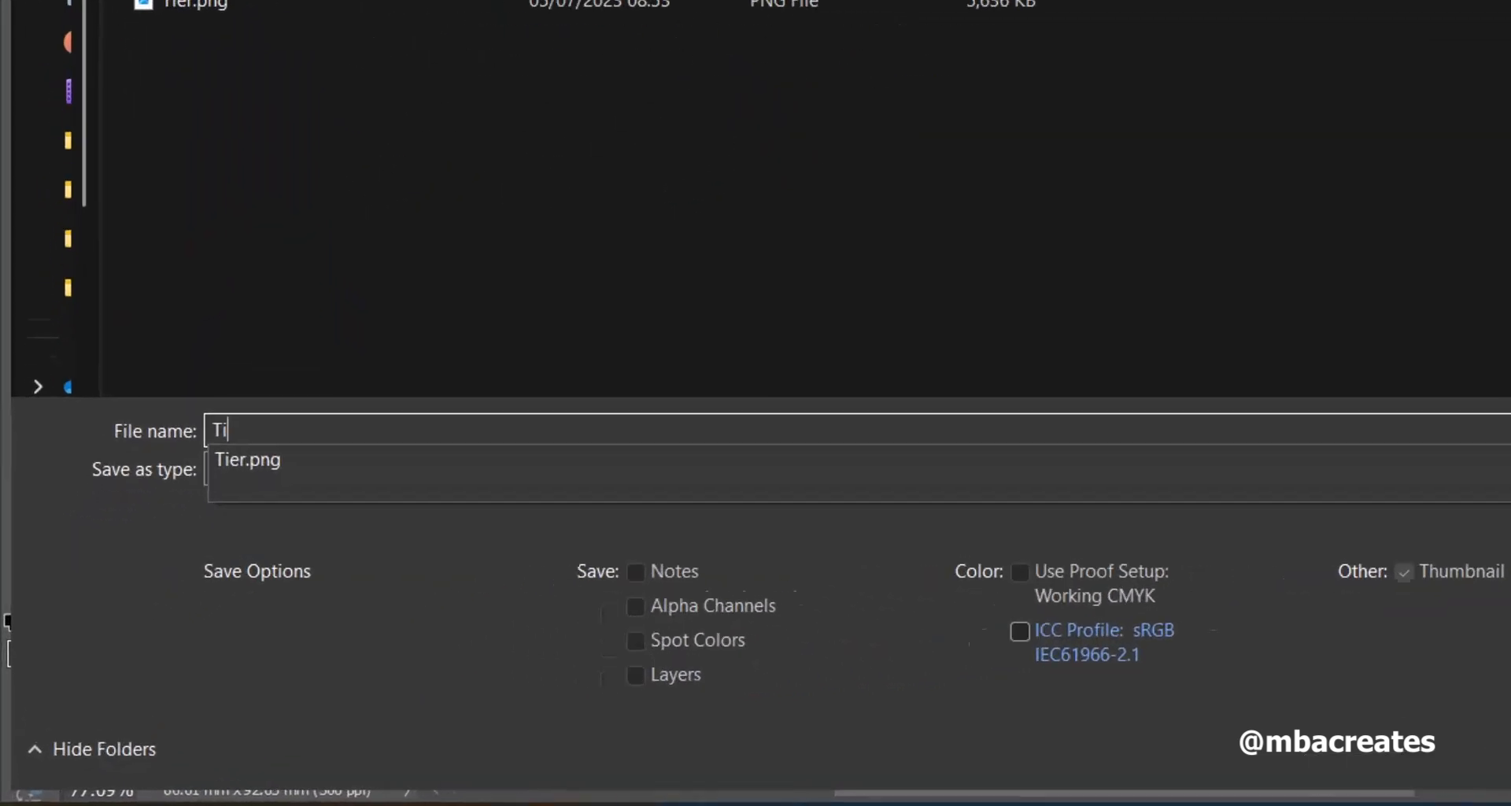
pyautogui.write('Pi')
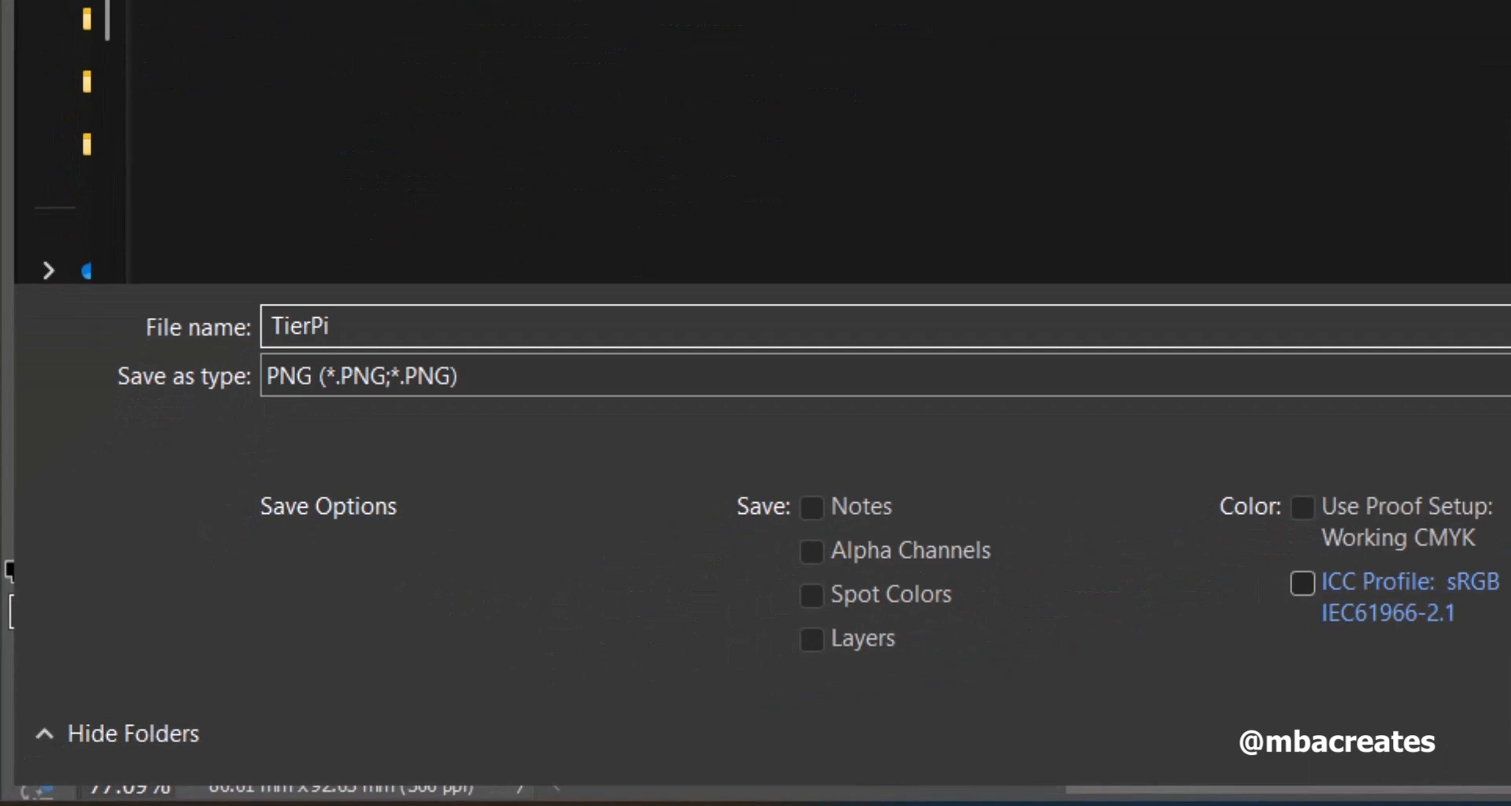
pyautogui.write('ece1')
pyautogui.press('Return')
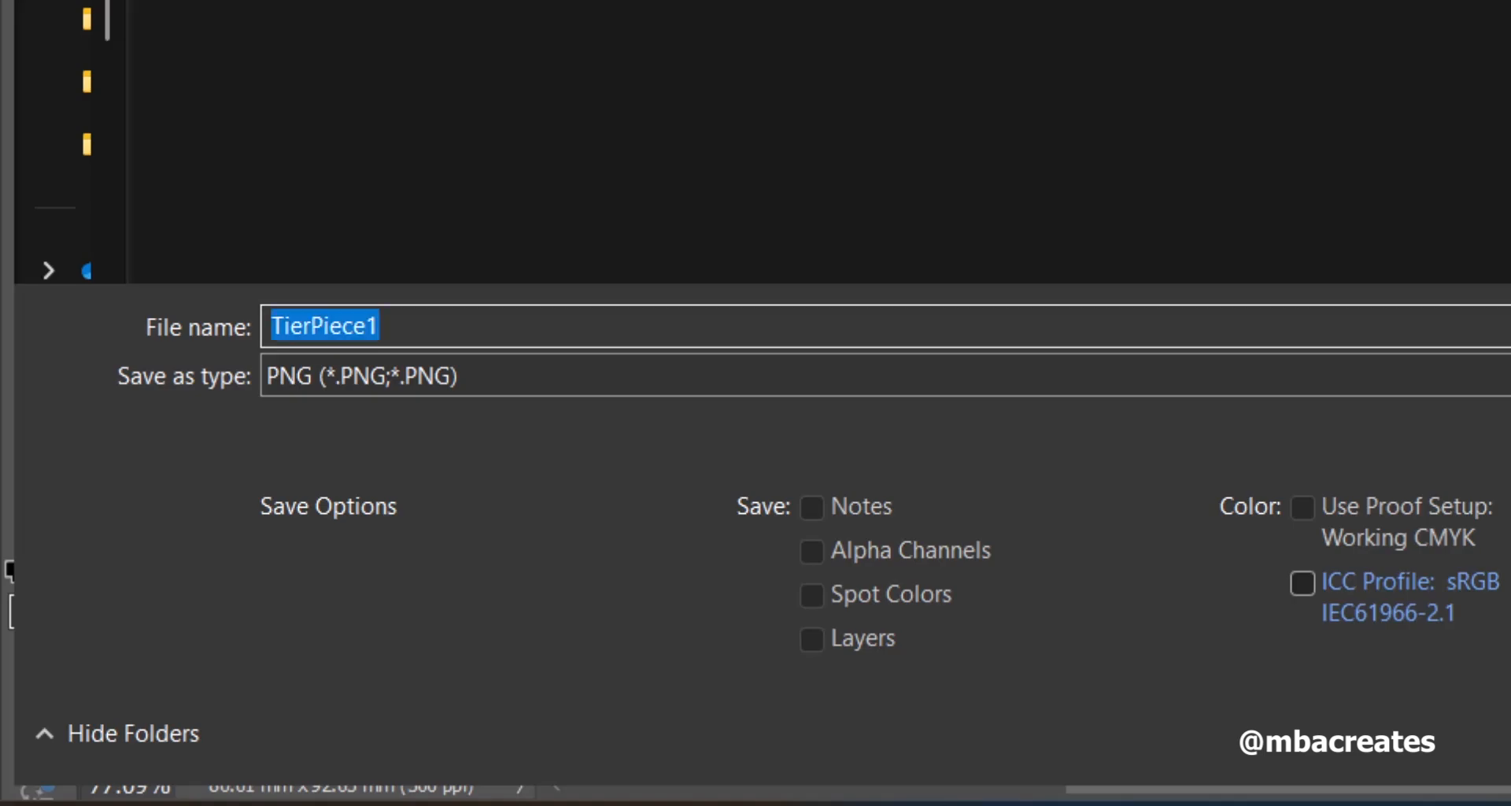
pyautogui.click(884, 231)
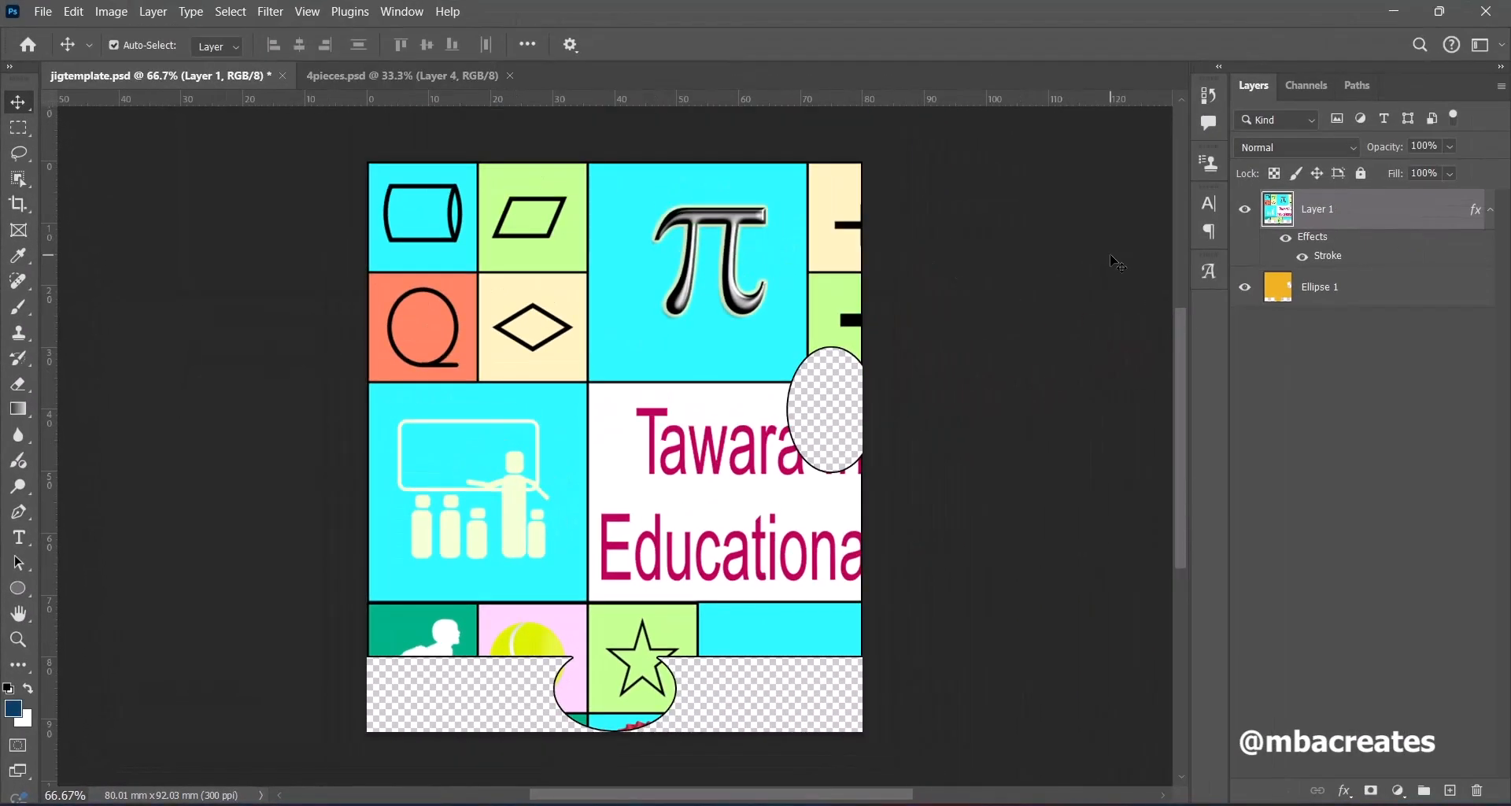
# Copy the upper-right puzzle piece from 4pieces.psd to the right edge of jigtemplate.psd, hiding Layer 1 and Ellipse 1.
pyautogui.click(373, 78)
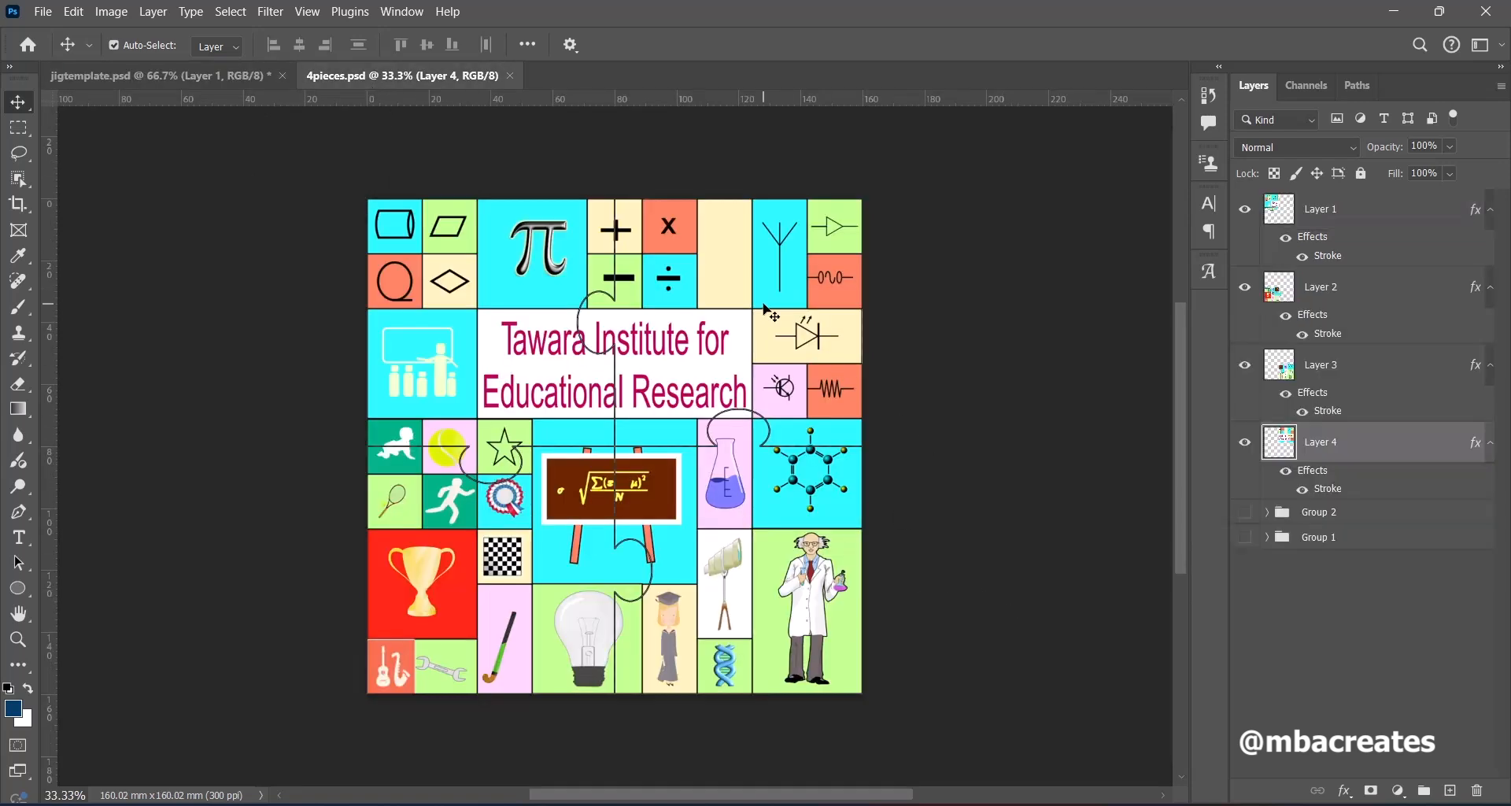
pyautogui.moveTo(765, 308); pyautogui.dragTo(586, 445)
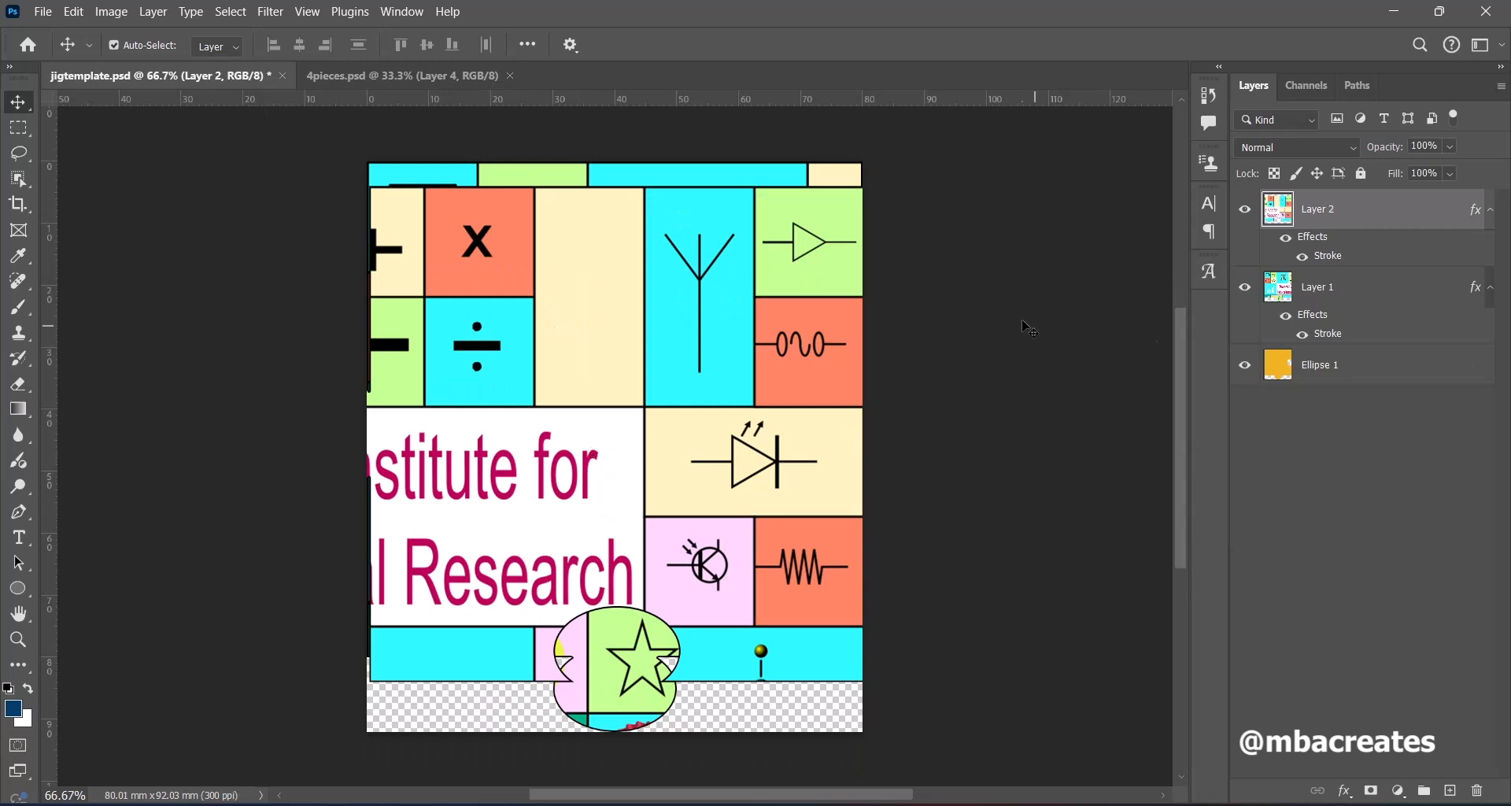
pyautogui.moveTo(1245, 288); pyautogui.dragTo(1253, 383)
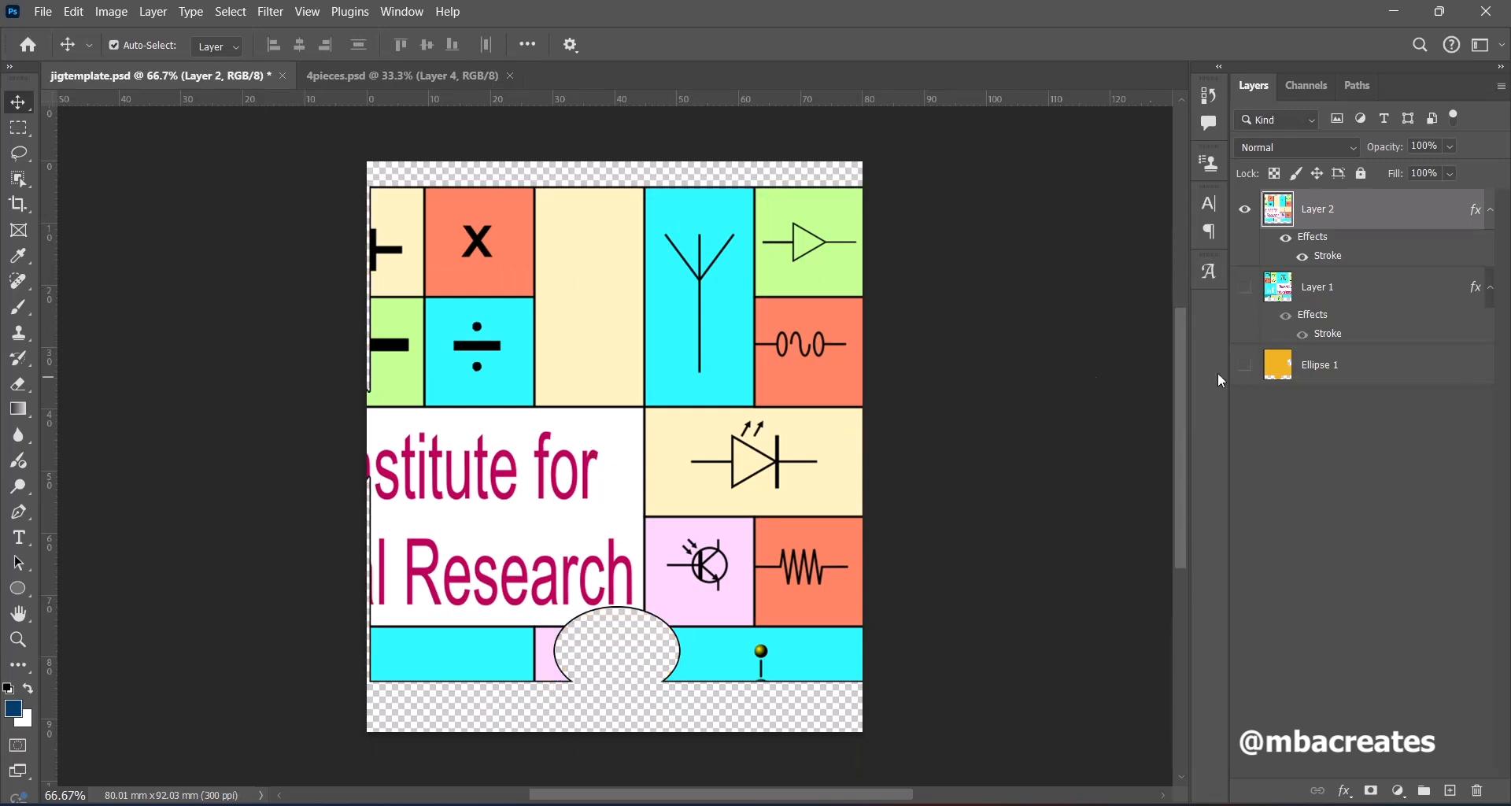
pyautogui.moveTo(620, 384)
pyautogui.mouseDown()
pyautogui.moveTo(713, 385)
pyautogui.moveTo(555, 383)
pyautogui.moveTo(719, 388)
pyautogui.moveTo(613, 393)
pyautogui.mouseUp()
# Widen the canvas to 92 mm, anchored at the middle right, and move the Layer 2 piece slightly down.
pyautogui.hotkey('ctrl', 'alt', 'c')
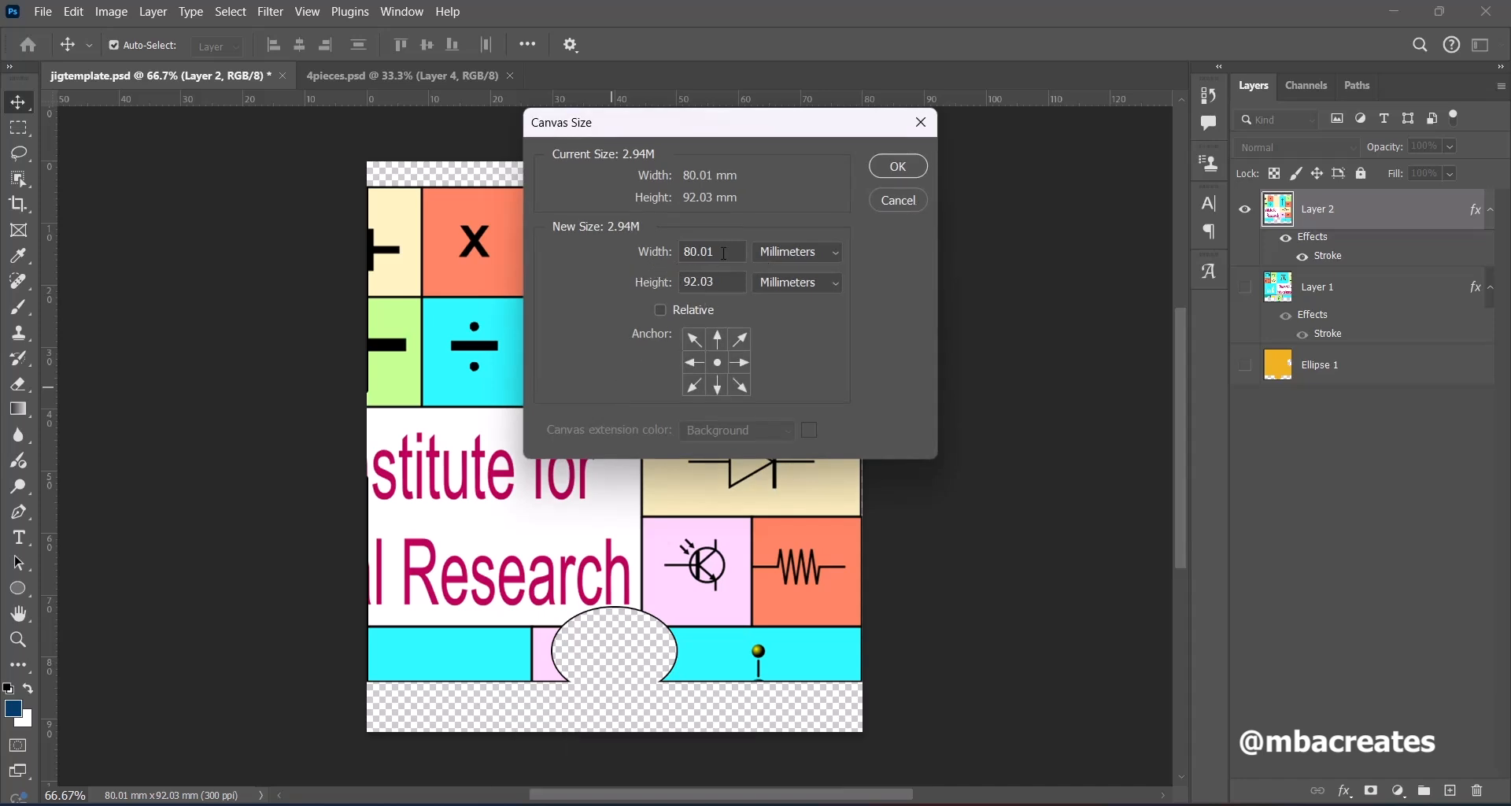
pyautogui.click(650, 258)
pyautogui.write('92')
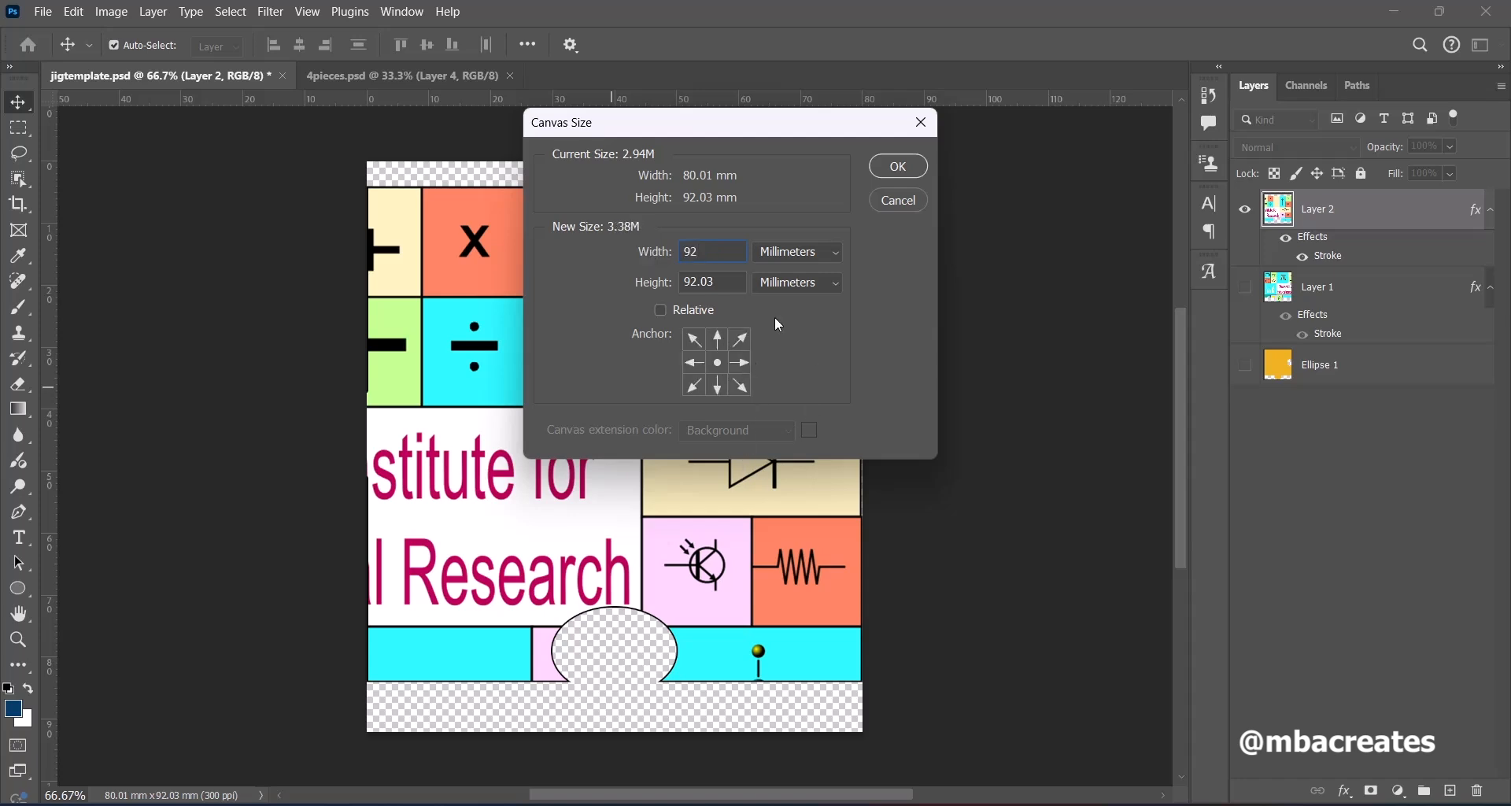
pyautogui.moveTo(779, 123); pyautogui.dragTo(507, 116)
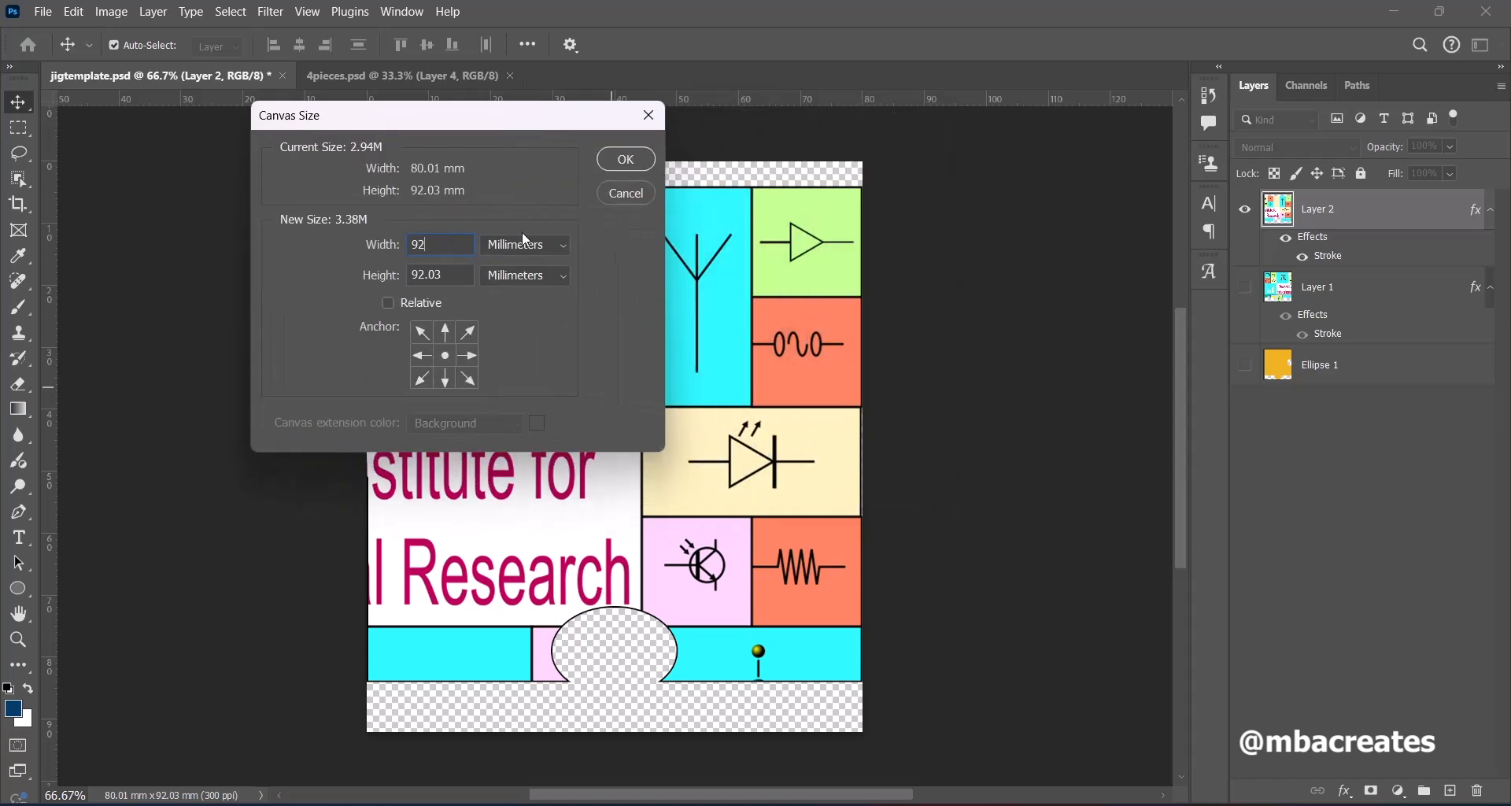
pyautogui.click(469, 357)
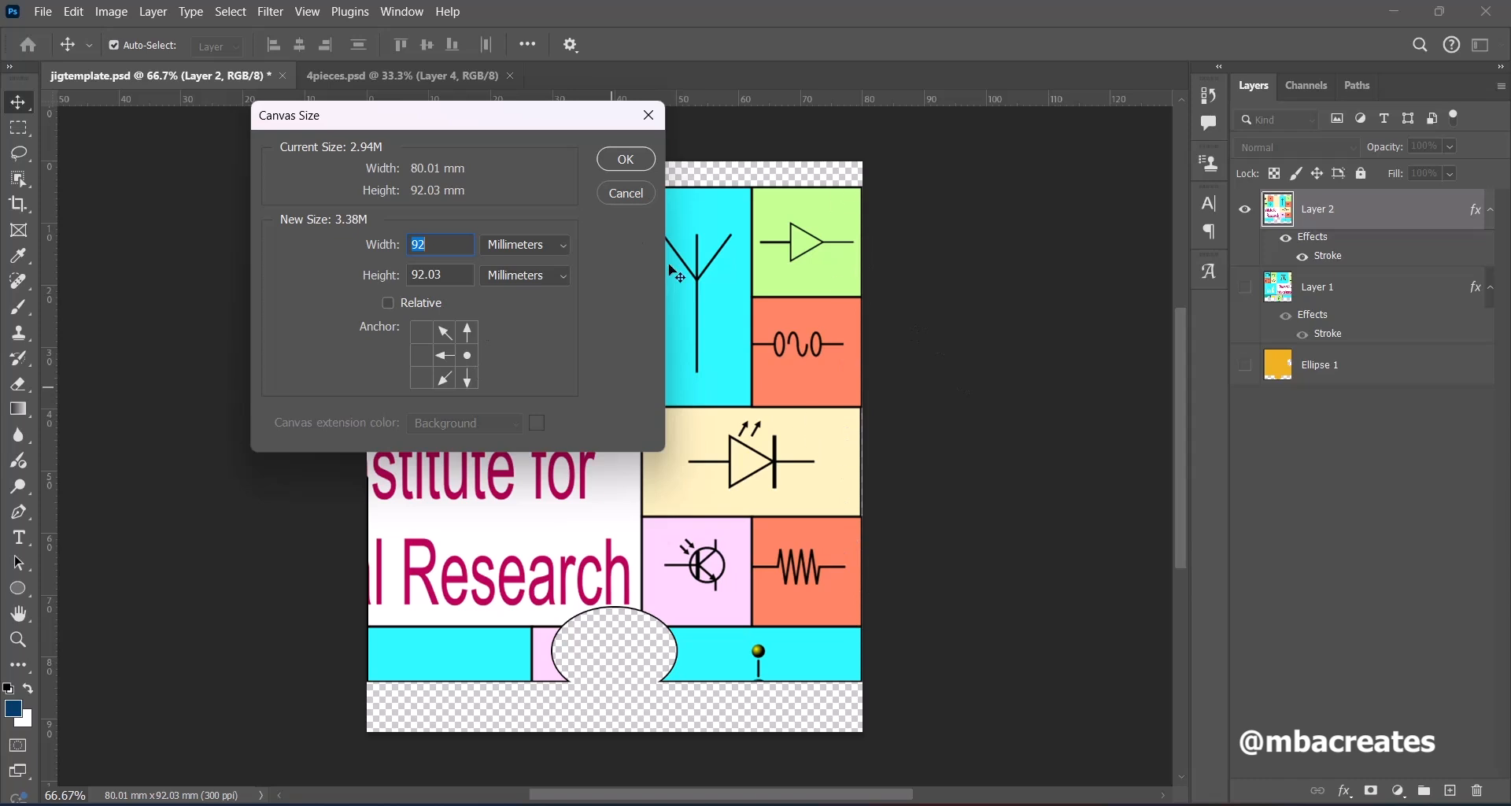
pyautogui.click(626, 159)
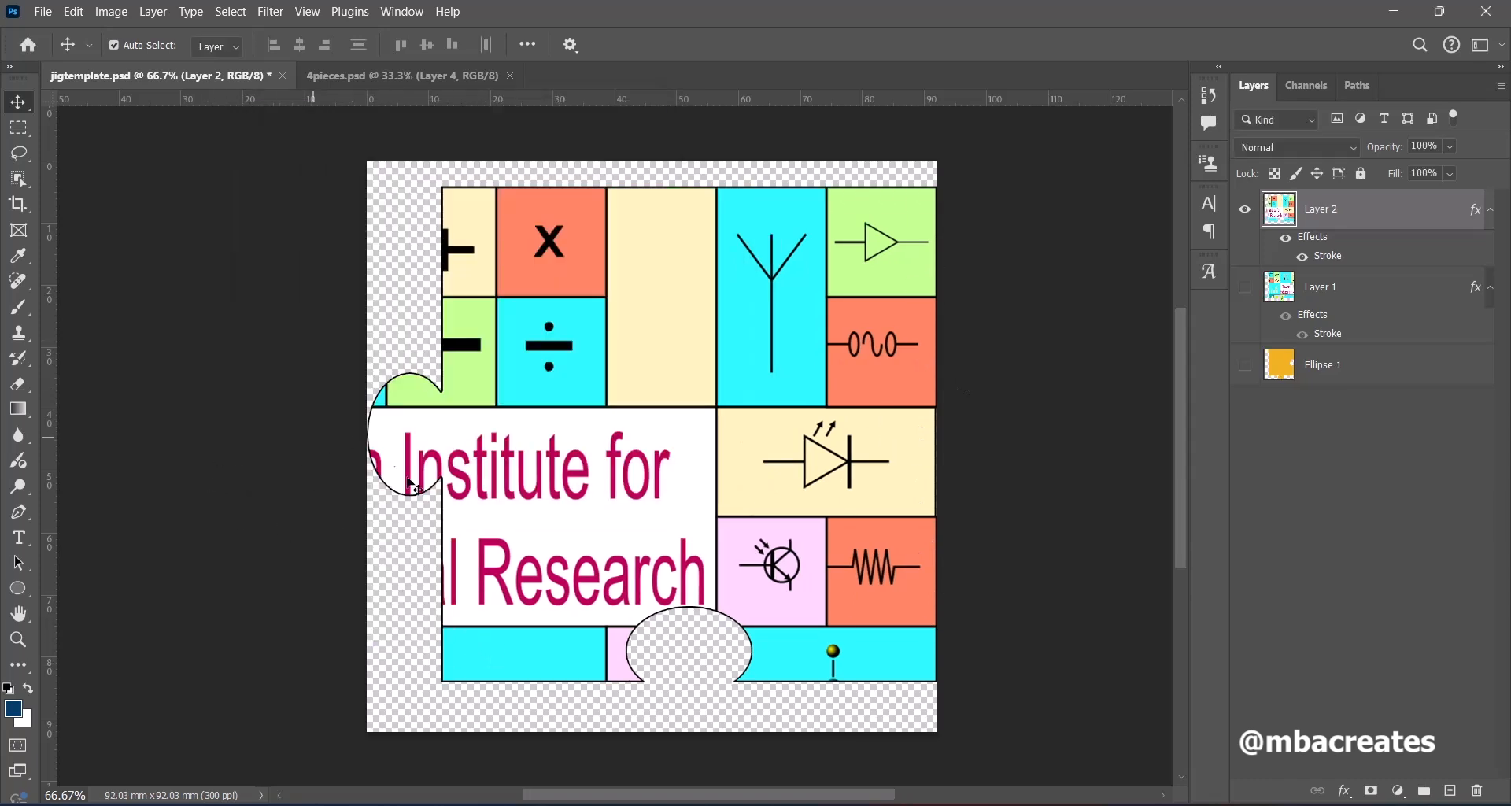
pyautogui.moveTo(585, 550); pyautogui.dragTo(585, 563)
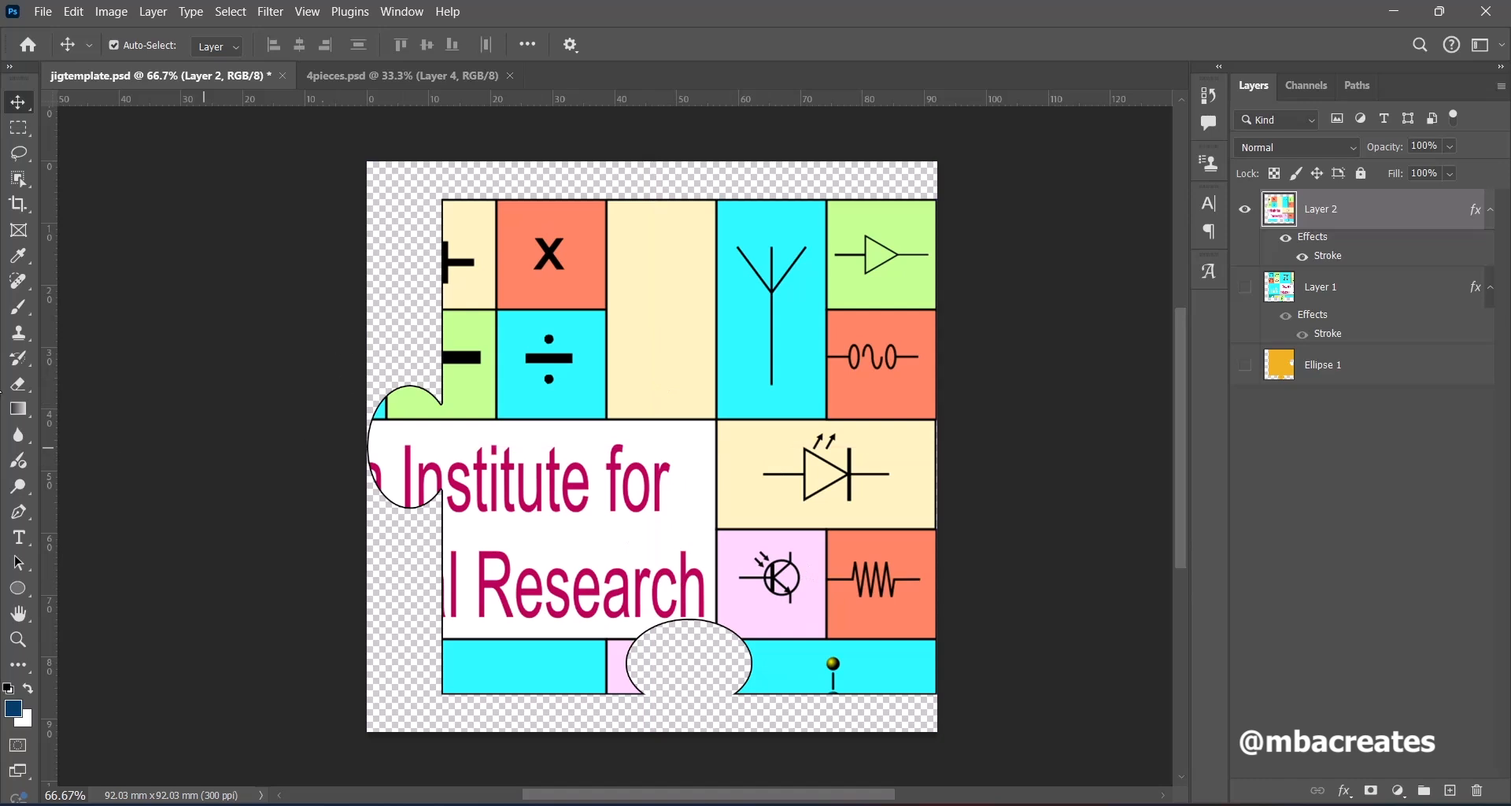
# Save a copy of the Layer 2 piece as a PNG named TierPiece2.
pyautogui.click(52, 15)
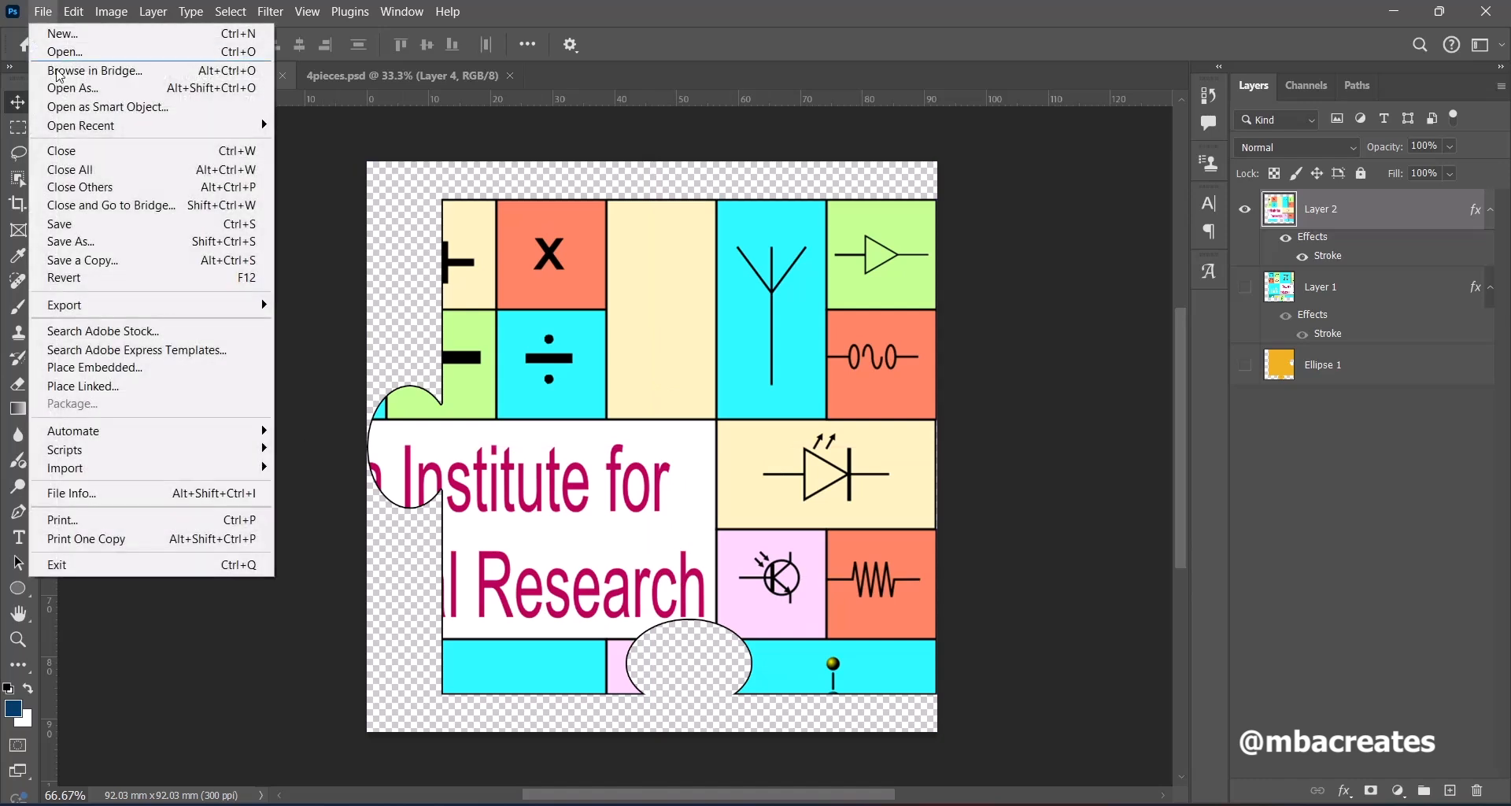
pyautogui.click(89, 264)
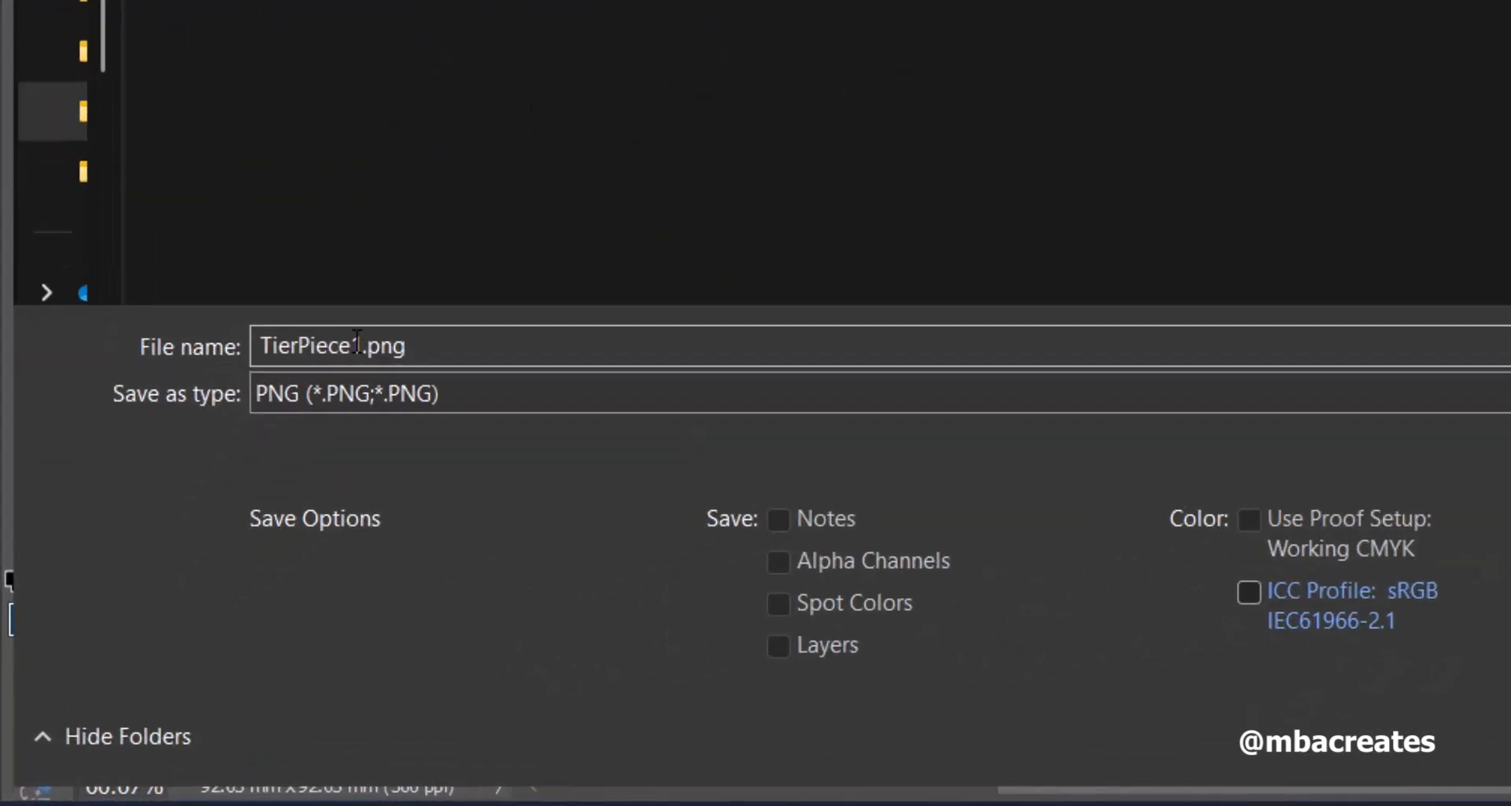
pyautogui.click(355, 344)
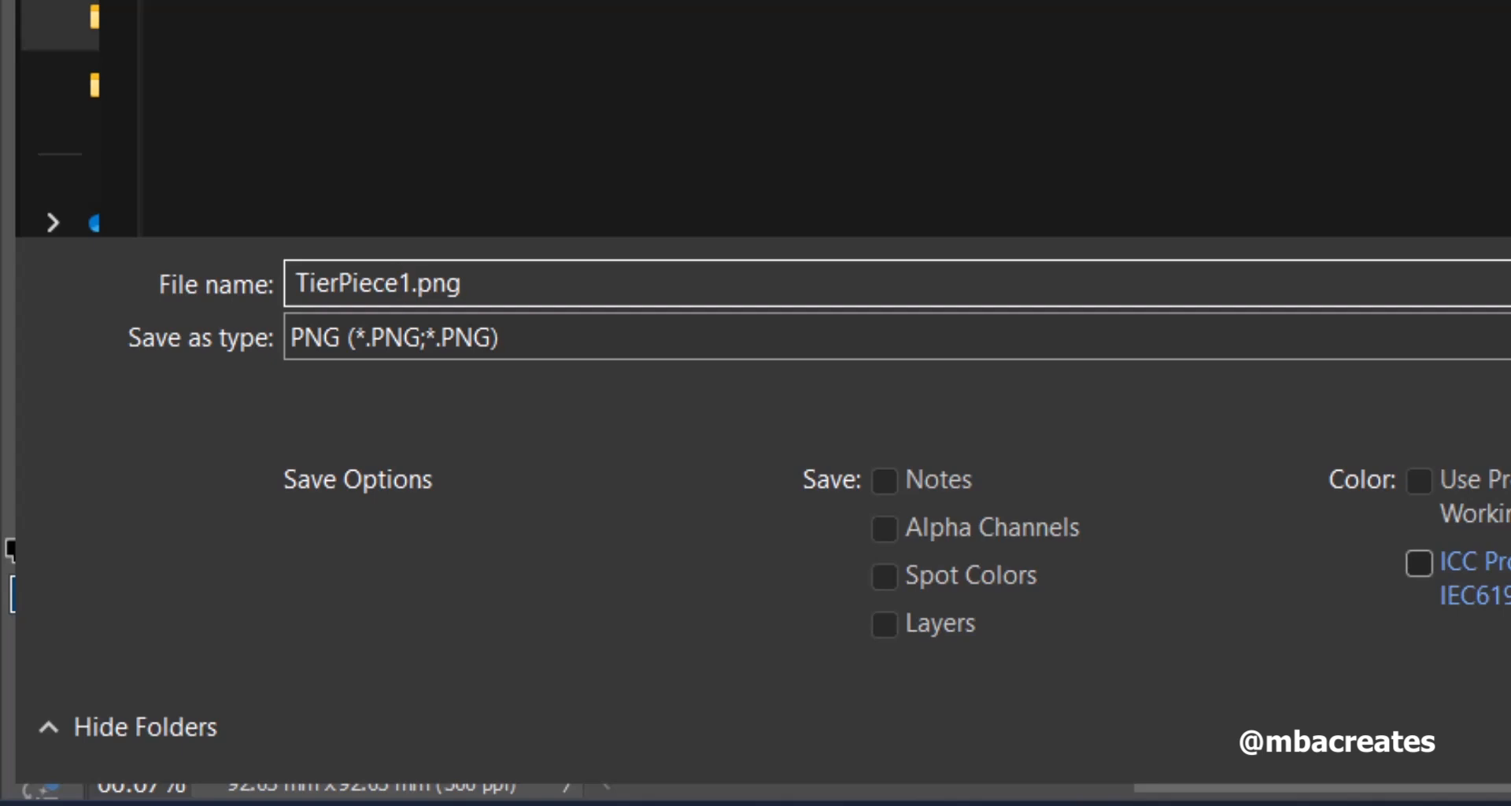
pyautogui.press('Delete')
pyautogui.write('2')
pyautogui.press('Return')
pyautogui.press('Return')
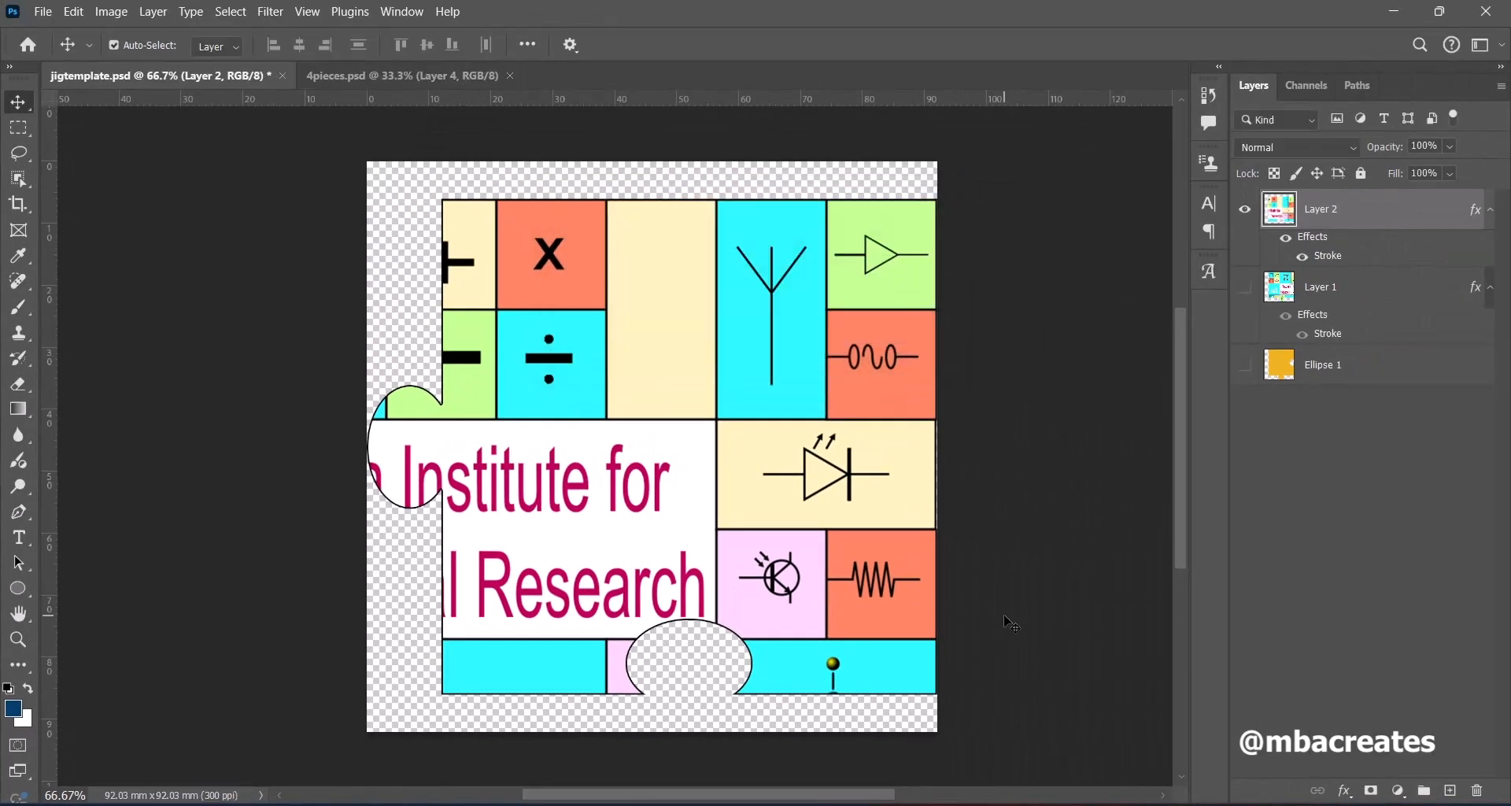
# Copy the lower-right puzzle piece with the scientist from 4pieces.psd into jigtemplate.psd and hide Layer 2.
pyautogui.click(484, 74)
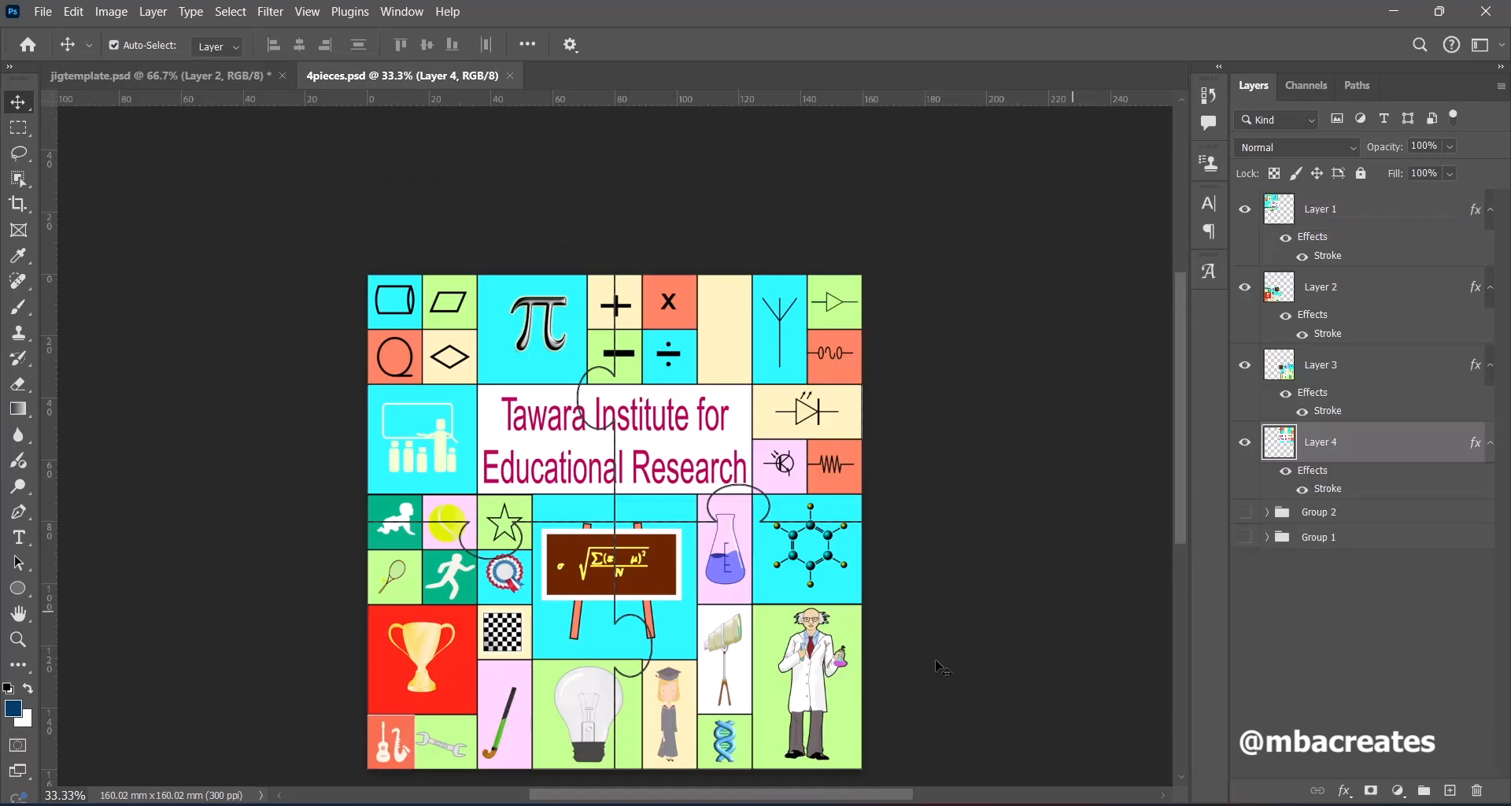
pyautogui.moveTo(828, 683); pyautogui.dragTo(663, 454)
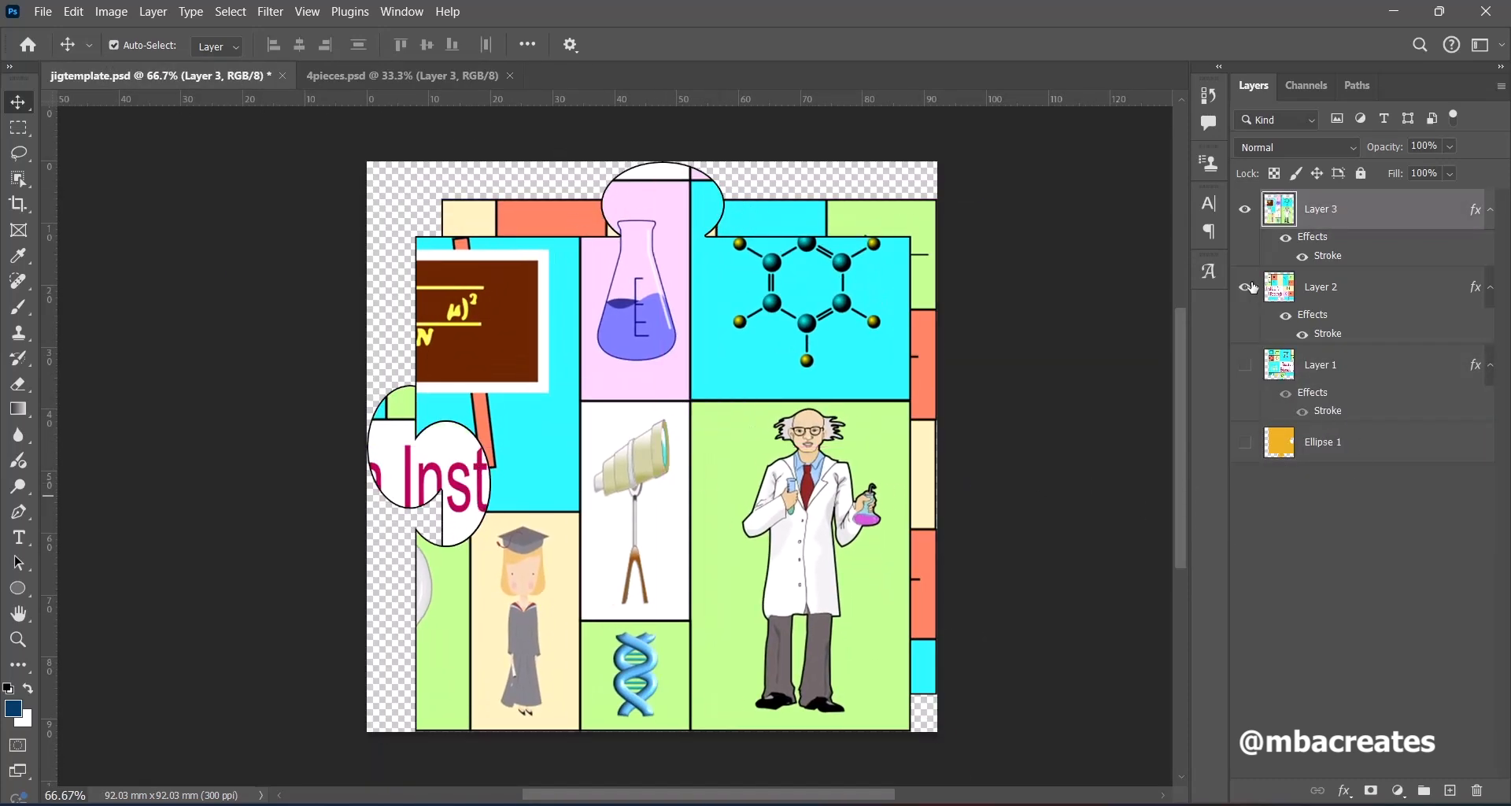
pyautogui.click(1247, 289)
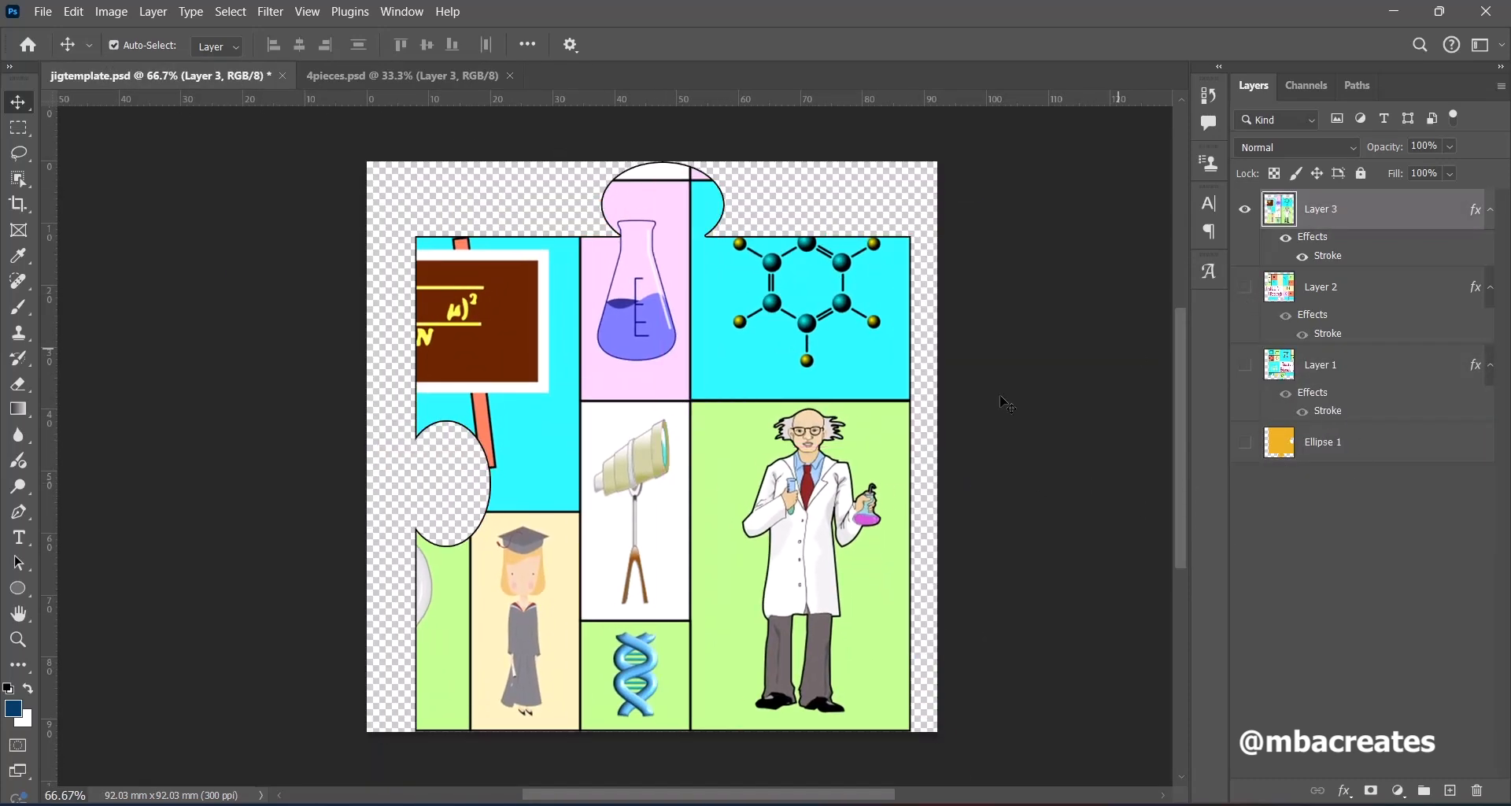
# Save a copy of the Layer 3 piece as a PNG named TierPiece3.
pyautogui.click(44, 12)
pyautogui.click(113, 262)
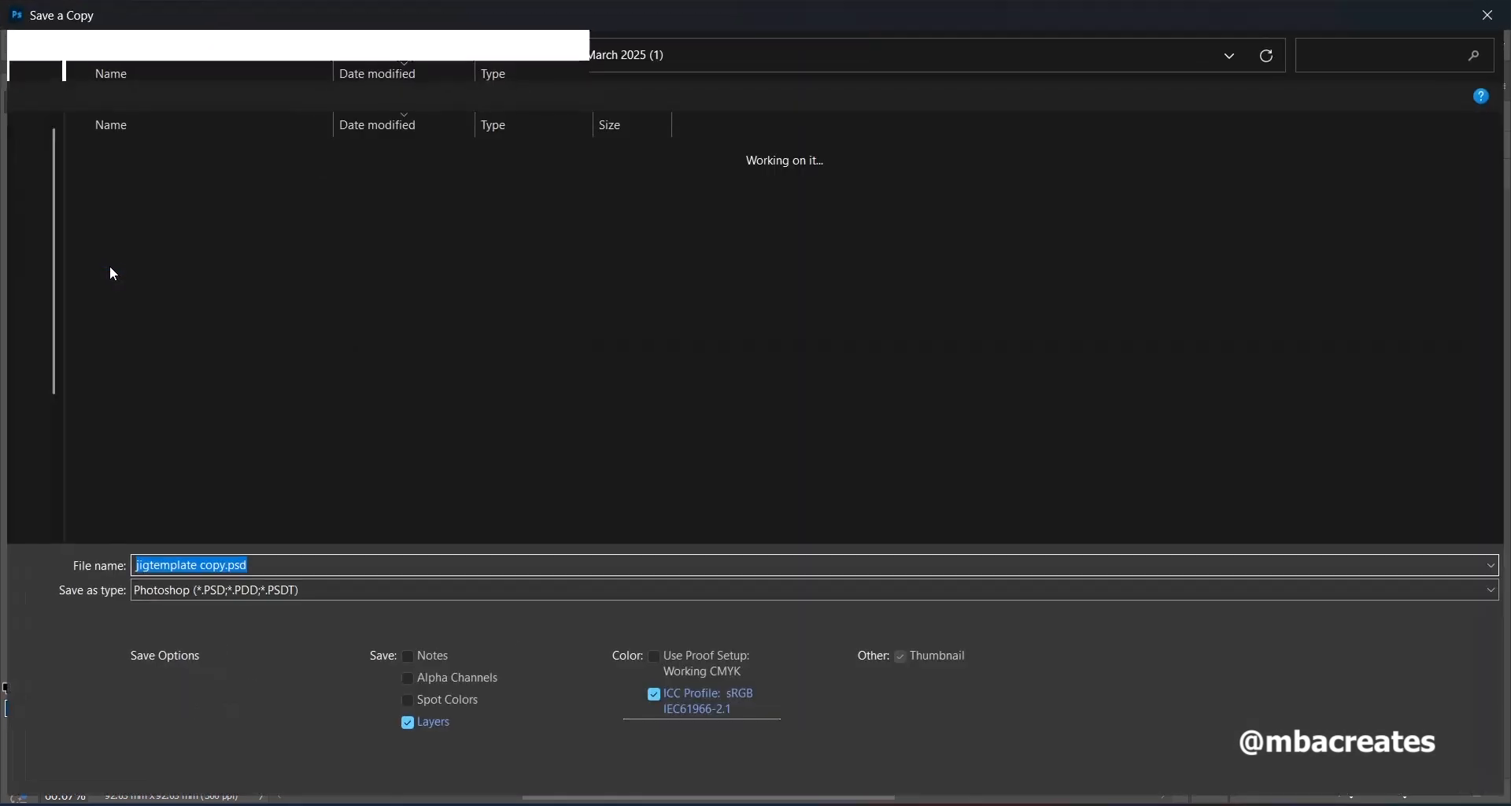
pyautogui.click(280, 589)
pyautogui.click(191, 488)
pyautogui.click(169, 177)
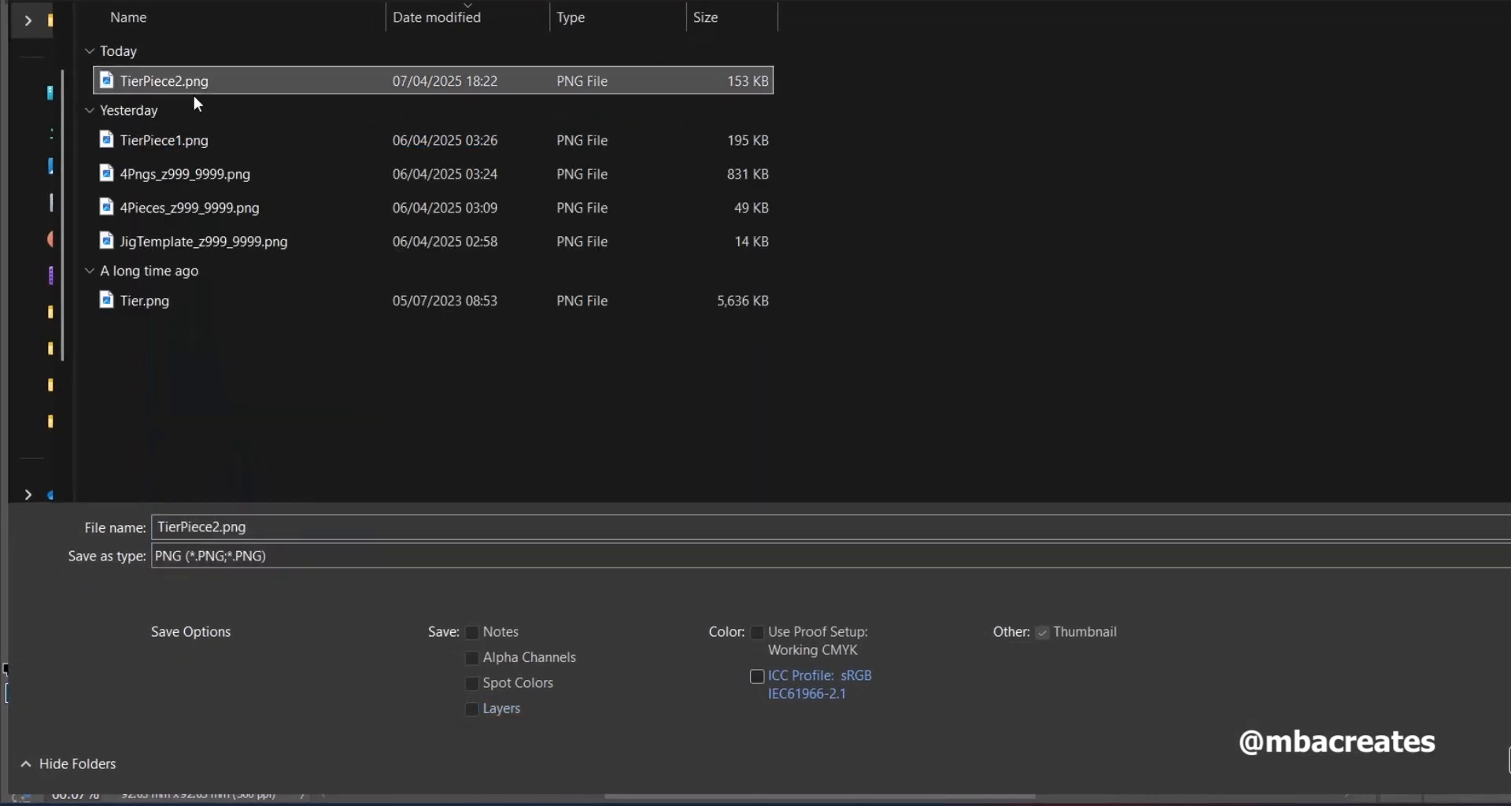
pyautogui.doubleClick(217, 523)
pyautogui.press('Right')
pyautogui.press('BackSpace')
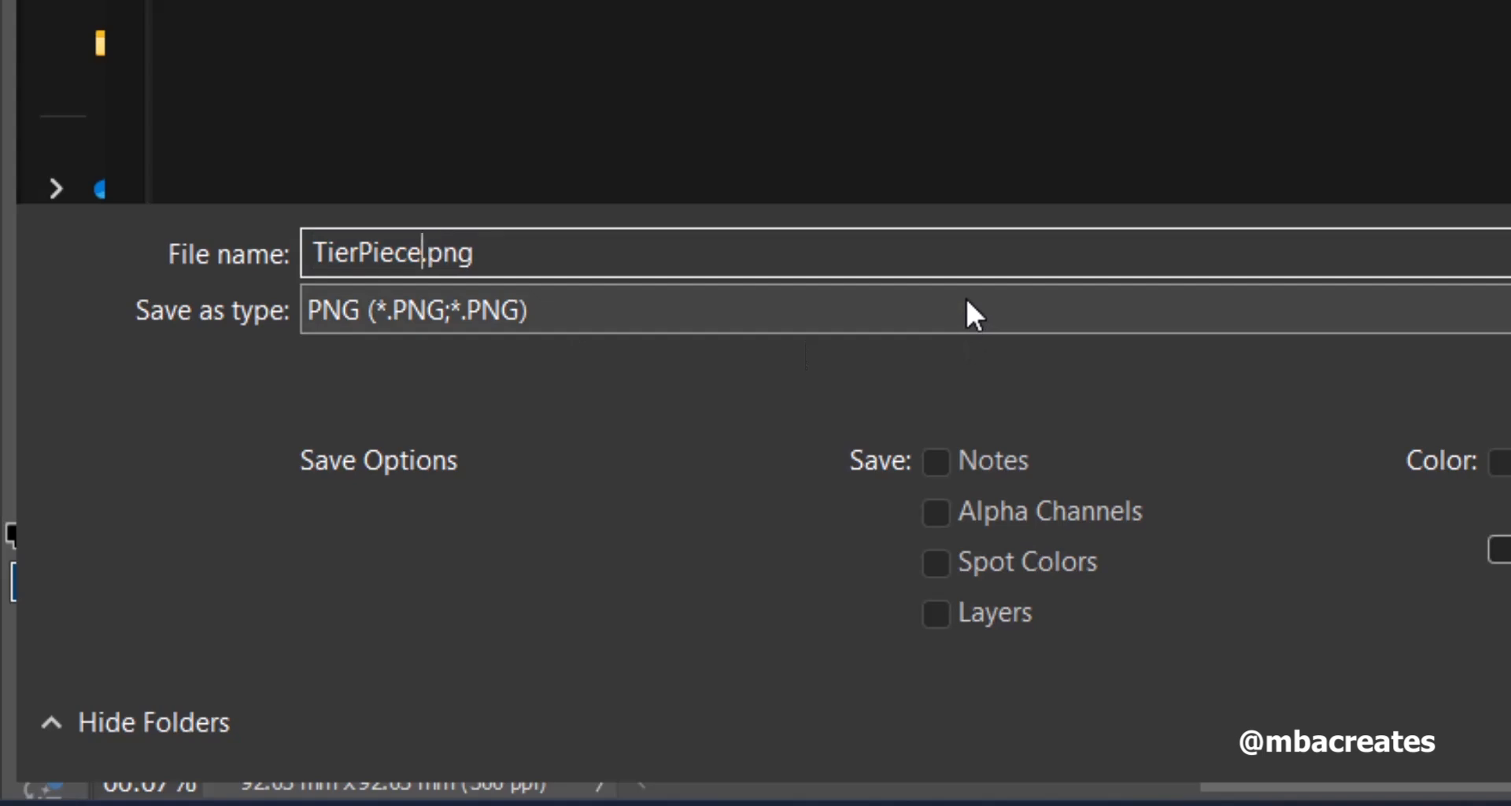
pyautogui.write('3')
pyautogui.press('Return')
pyautogui.press('Return')
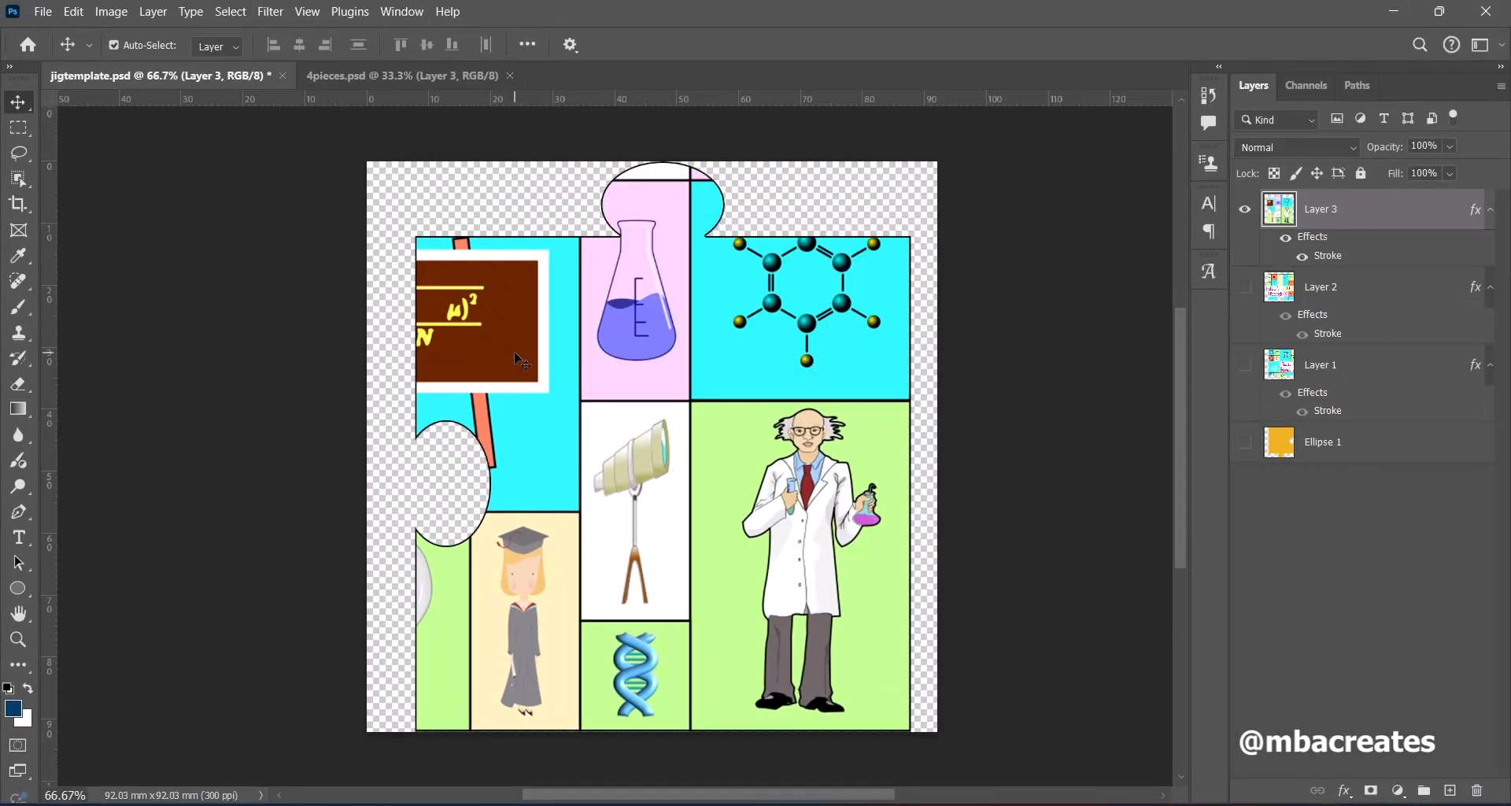
# Copy the lower-left puzzle piece with the trophy from 4pieces.psd into jigtemplate.psd and hide Layer 3.
pyautogui.click(362, 75)
pyautogui.scroll(-2, 614, 465)
pyautogui.moveTo(432, 480); pyautogui.dragTo(659, 462)
# Save a copy of the Layer 4 piece as a PNG named TierPiece4.
pyautogui.click(43, 11)
pyautogui.click(63, 263)
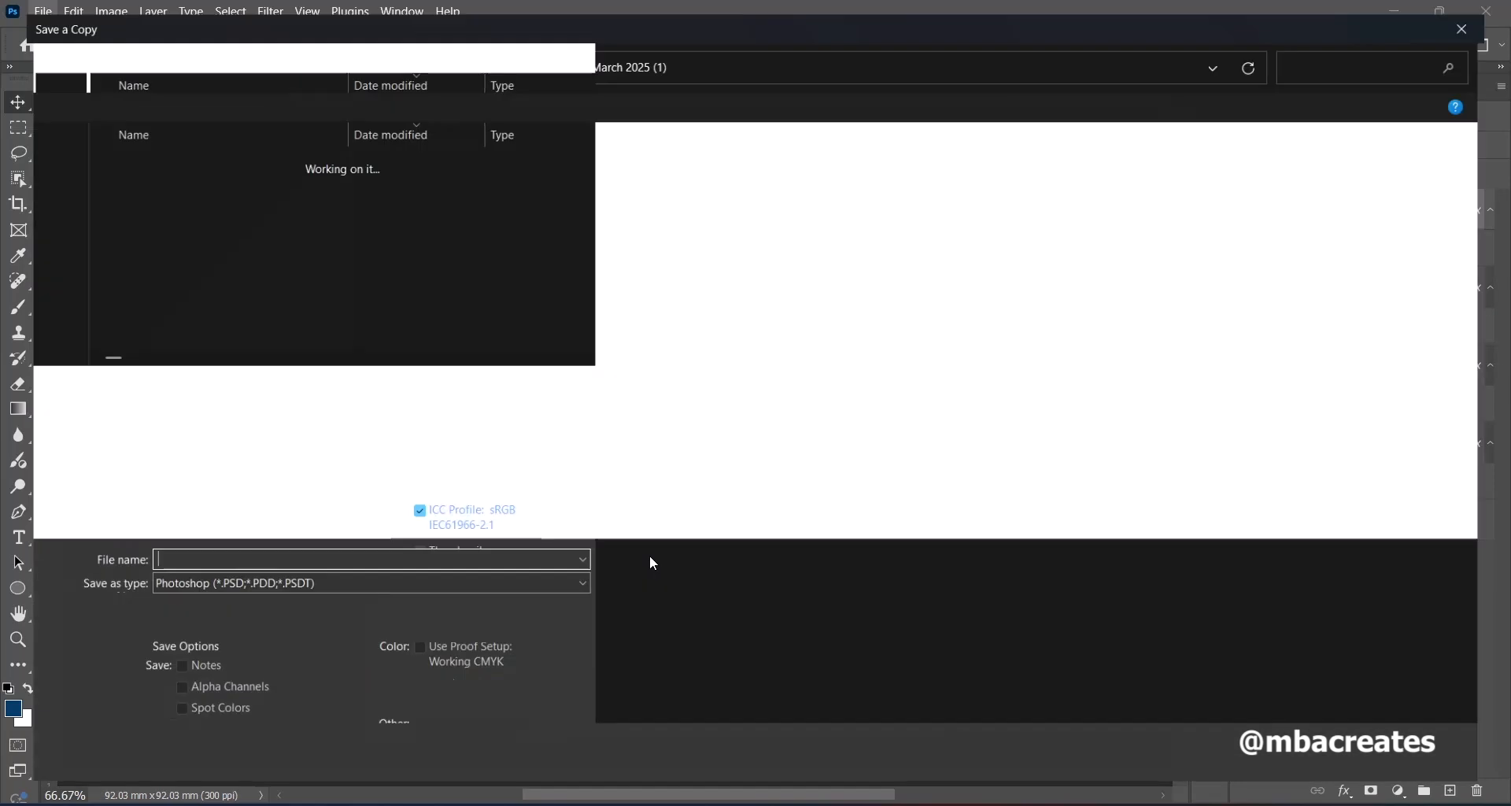
pyautogui.click(291, 589)
pyautogui.click(207, 491)
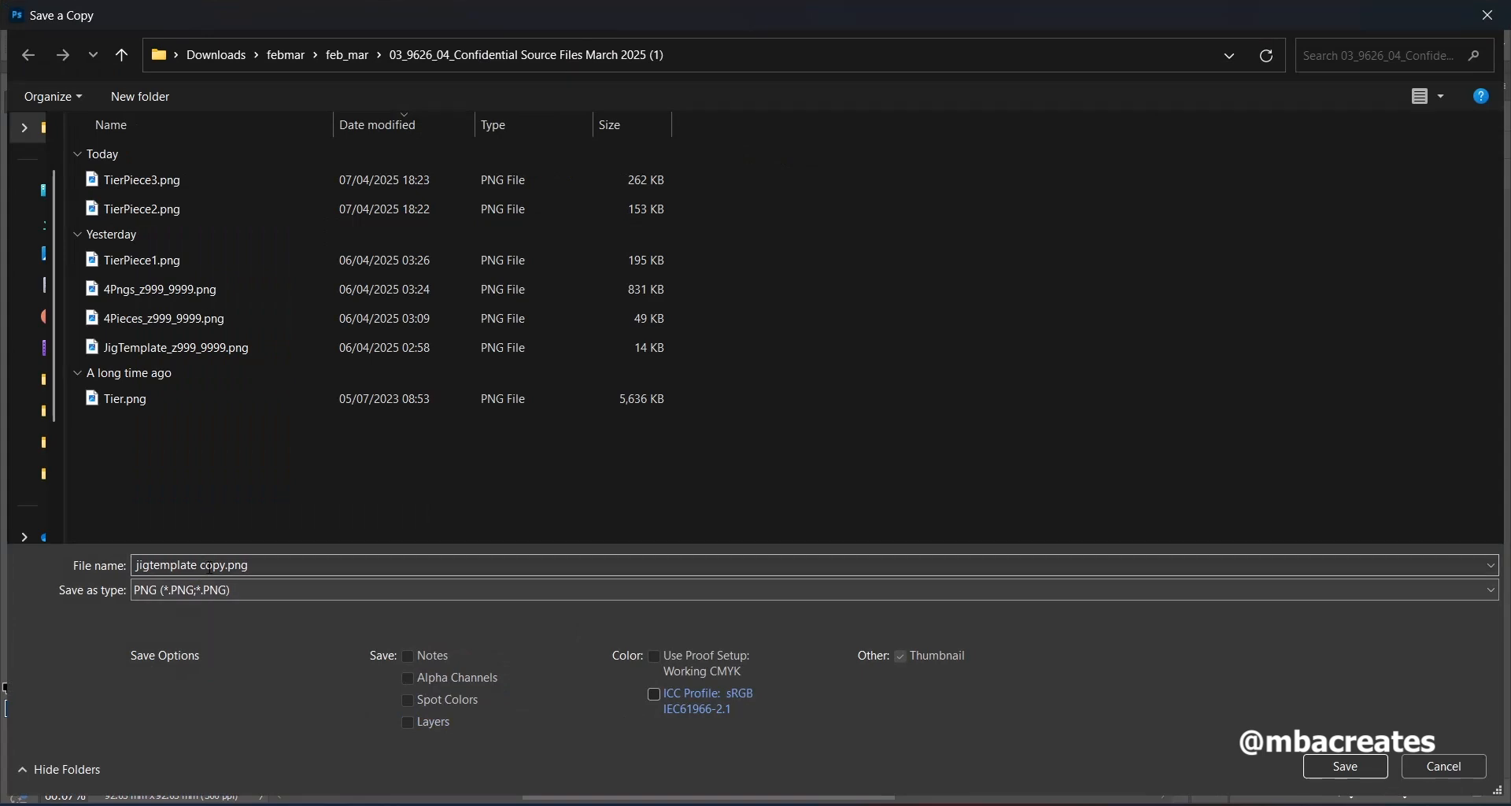
pyautogui.click(137, 180)
pyautogui.click(482, 564)
pyautogui.press('Left')
pyautogui.press('Left')
pyautogui.press('Left')
pyautogui.press('Left')
pyautogui.press('BackSpace')
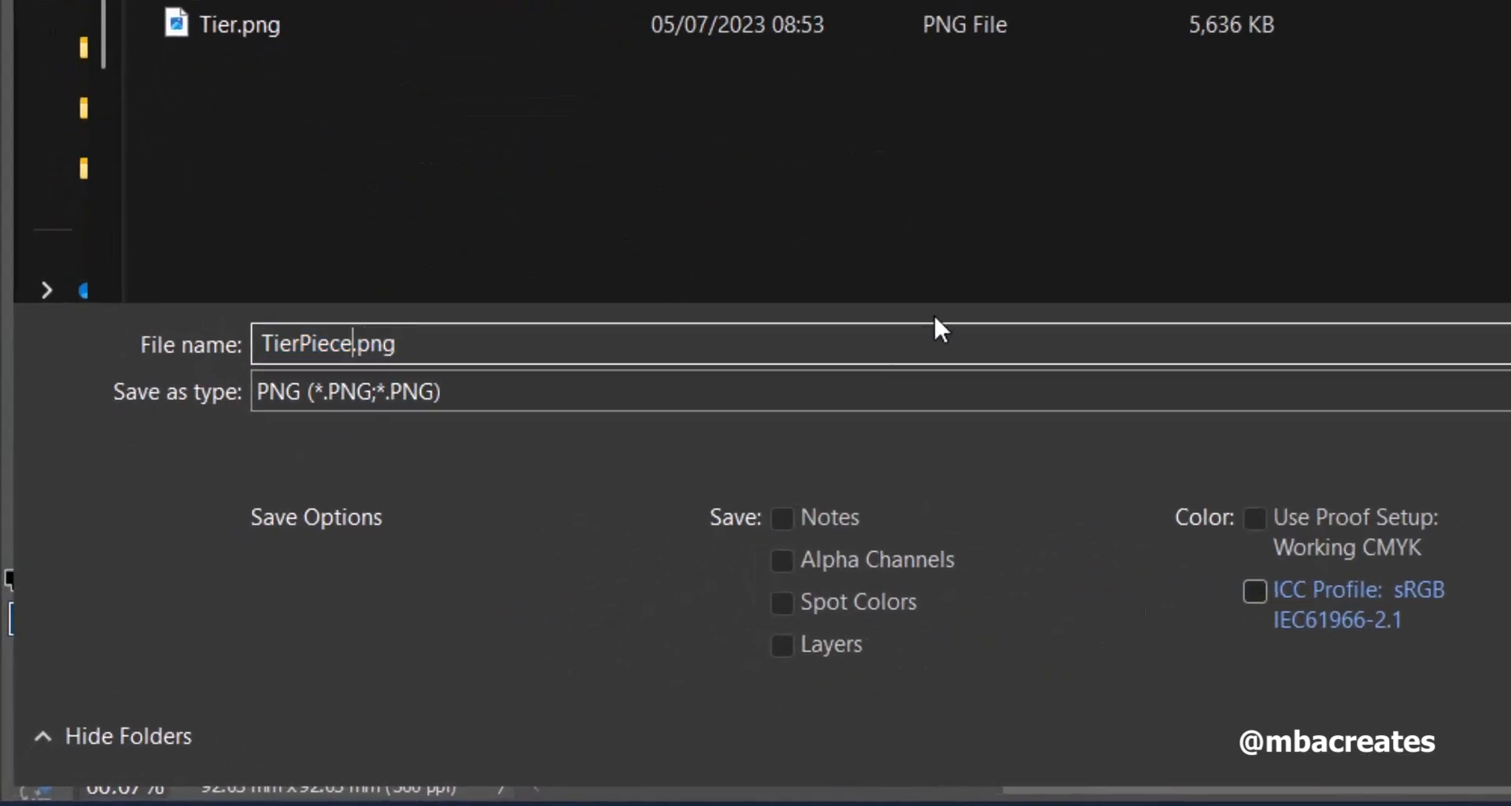
pyautogui.write('4')
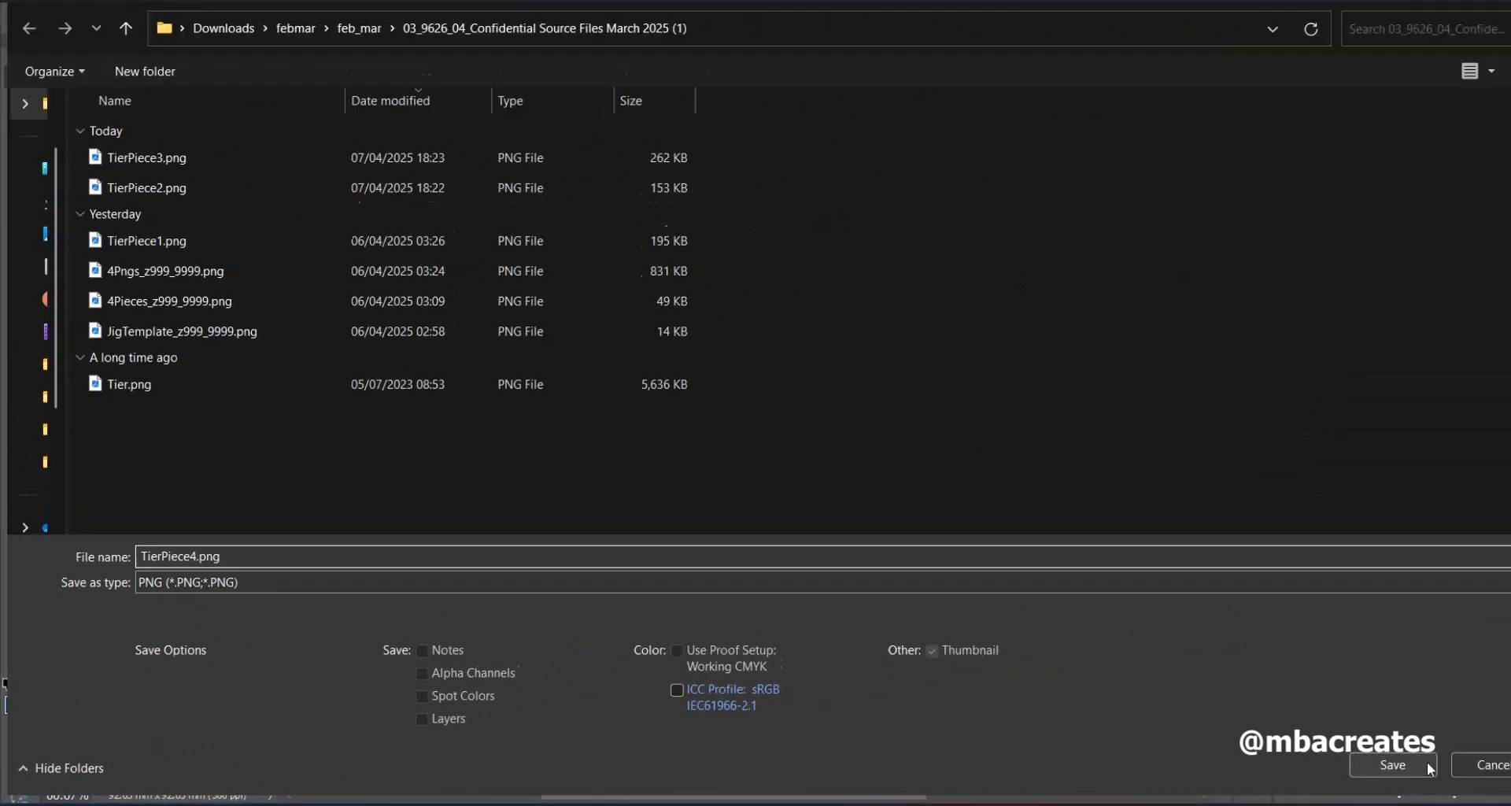
pyautogui.press('Return')
pyautogui.click(877, 230)
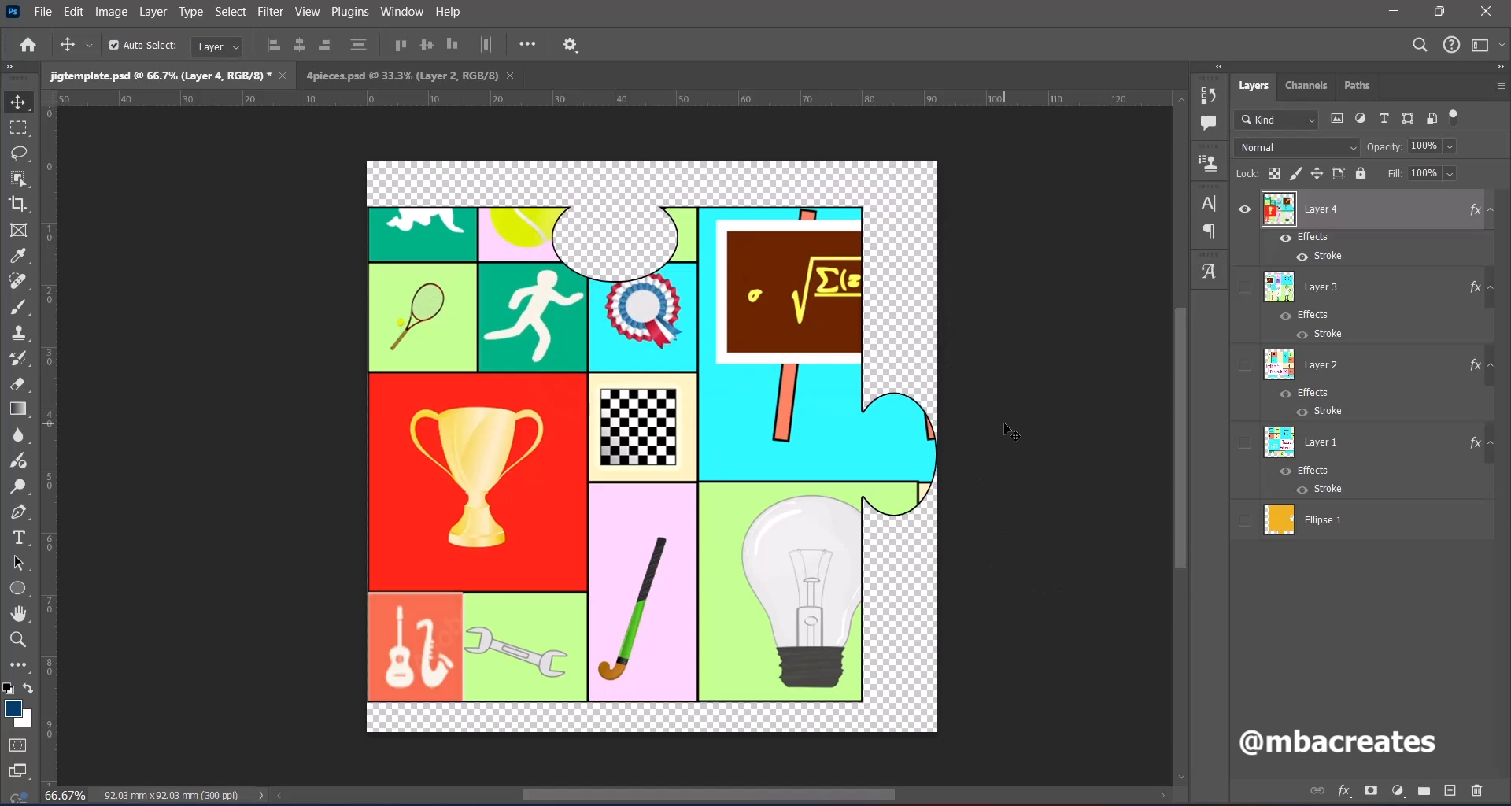